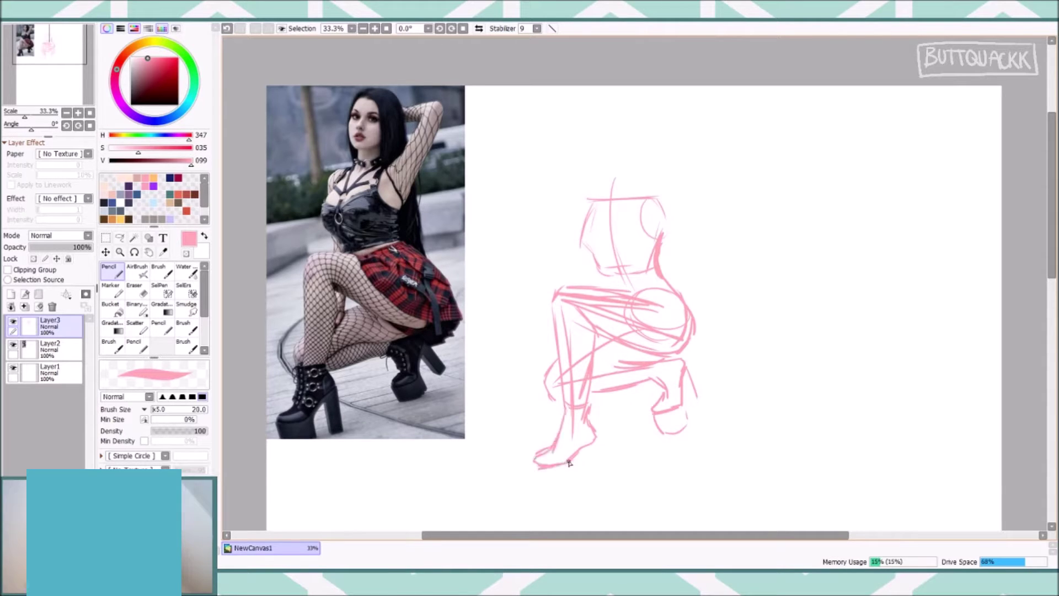
# Rough in the head oval, neck and shoulders above the pink torso sketch, following the reference photo.
pyautogui.moveTo(608, 274); pyautogui.dragTo(613, 289)
pyautogui.moveTo(632, 130); pyautogui.dragTo(656, 184)
pyautogui.moveTo(661, 226); pyautogui.dragTo(670, 136)
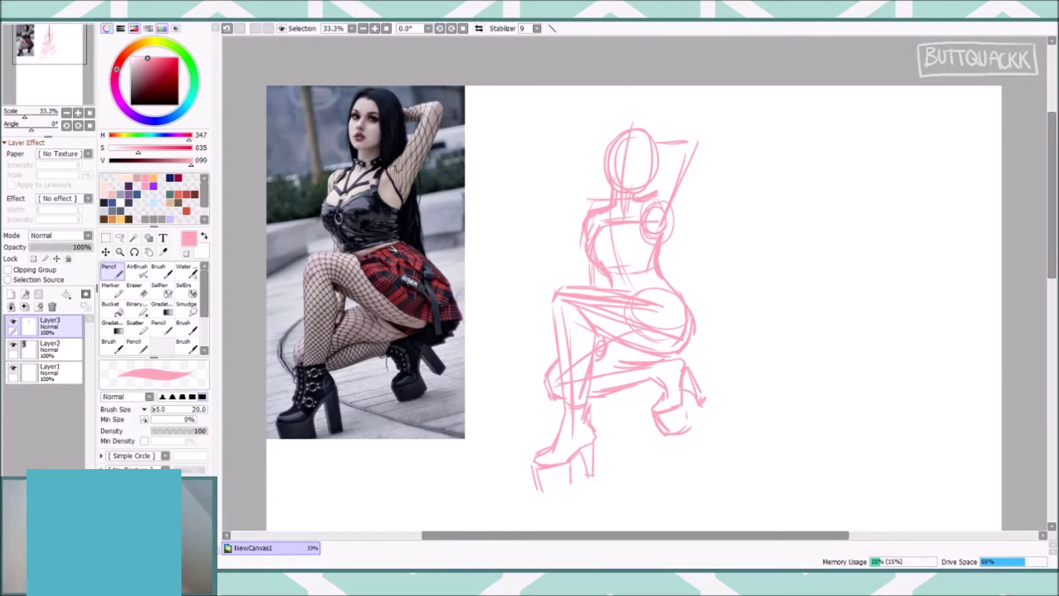
# Sketch the raised arm bent behind the head and rework the head oval with a centre guideline.
pyautogui.hotkey('ctrl', '+')
pyautogui.moveTo(739, 199); pyautogui.dragTo(791, 130)
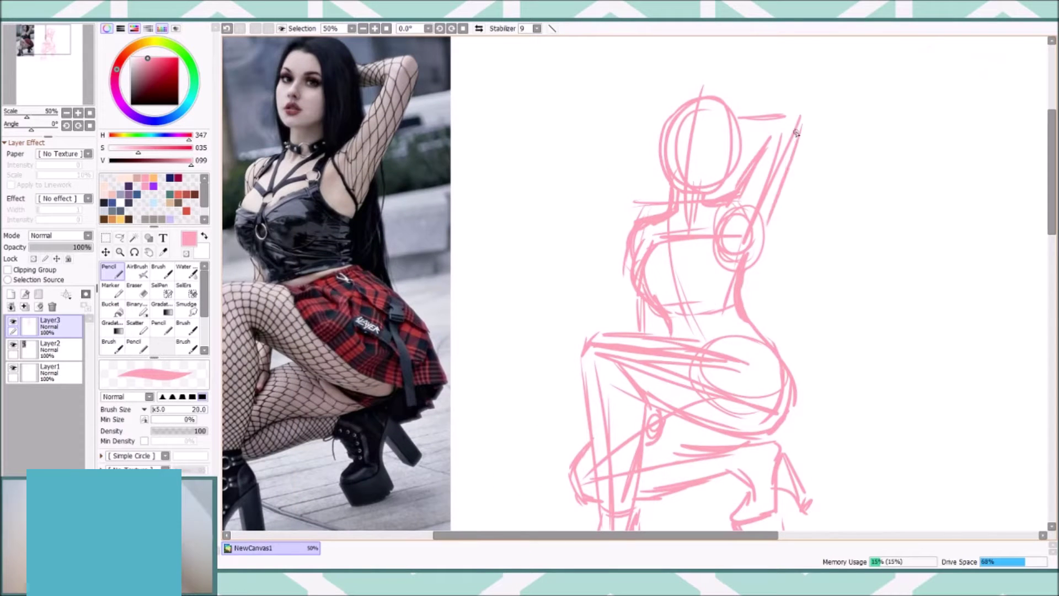
pyautogui.moveTo(744, 317); pyautogui.dragTo(800, 130)
pyautogui.moveTo(761, 149); pyautogui.dragTo(786, 117)
pyautogui.hotkey('ctrl', 'z')
pyautogui.moveTo(695, 83)
pyautogui.mouseDown()
pyautogui.moveTo(684, 177)
pyautogui.moveTo(666, 165)
pyautogui.moveTo(728, 165)
pyautogui.mouseUp()
pyautogui.moveTo(696, 177); pyautogui.dragTo(709, 80)
pyautogui.scroll(-5, 669, 318)
pyautogui.scroll(5, 669, 318)
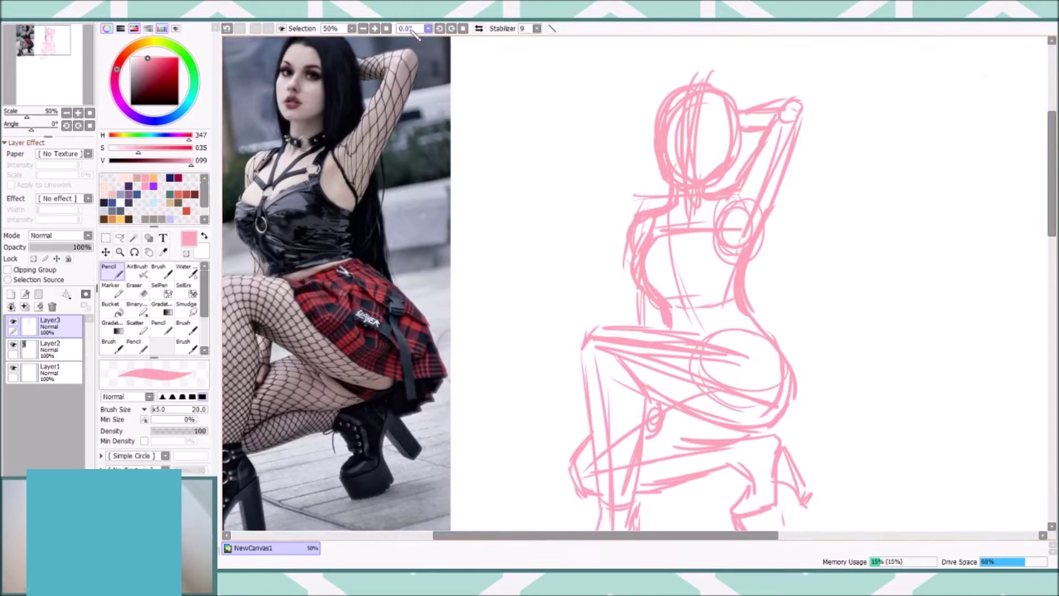
# Select the sketched head with a freeform lasso, adjust it with a transform and deselect it.
pyautogui.scroll(-1, 669, 319)
pyautogui.click(119, 238)
pyautogui.moveTo(650, 149); pyautogui.dragTo(653, 152)
pyautogui.hotkey('ctrl', 't')
pyautogui.press('Delete')
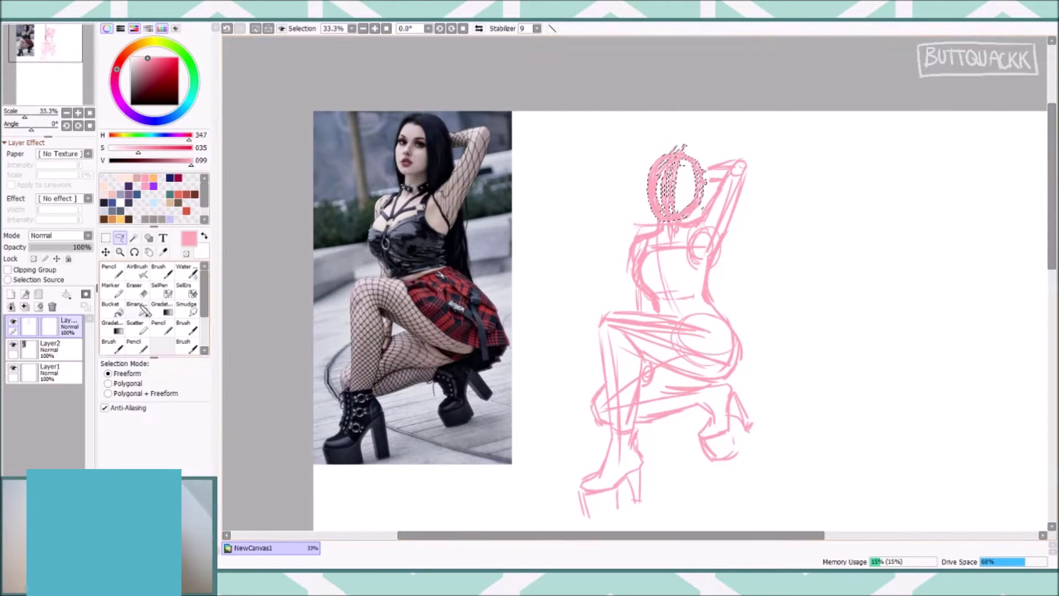
pyautogui.press('e')
pyautogui.hotkey('ctrl', 'z')
pyautogui.press('n')
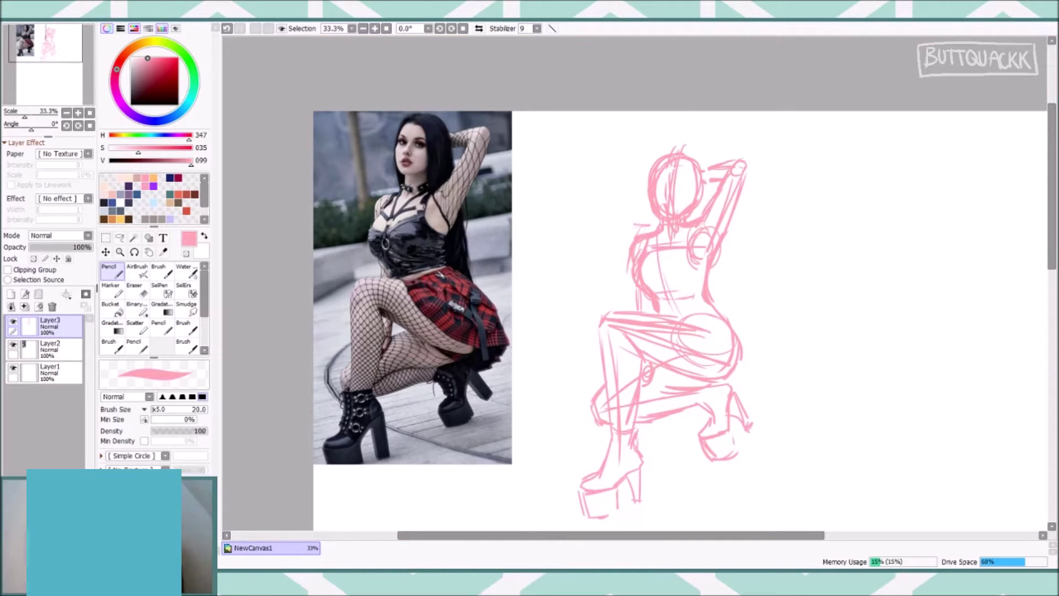
# Erase stray torso lines, sketch two circles for the chest and refine the lowered shoulder and arm.
pyautogui.press('e')
pyautogui.moveTo(631, 263)
pyautogui.mouseDown()
pyautogui.moveTo(640, 226)
pyautogui.moveTo(681, 317)
pyautogui.mouseUp()
pyautogui.press('n')
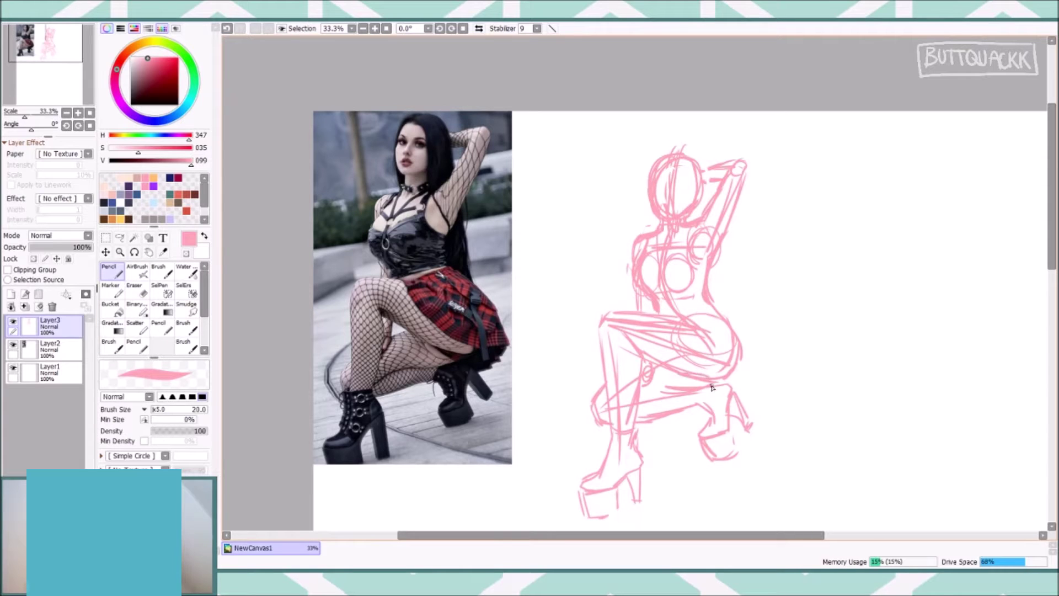
pyautogui.scroll(-3, 1036, 257)
pyautogui.press('e')
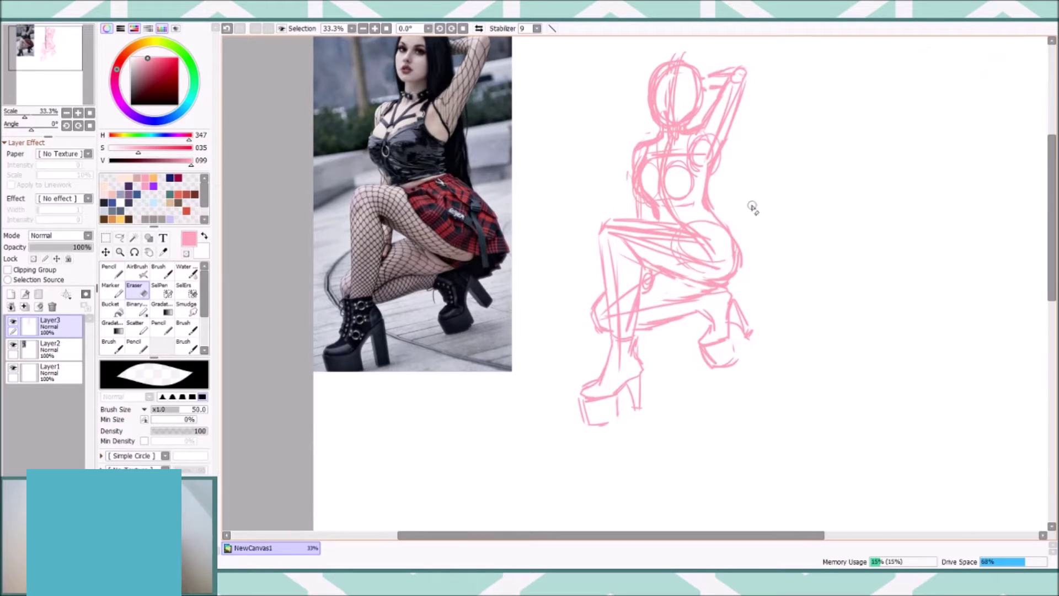
pyautogui.press('n')
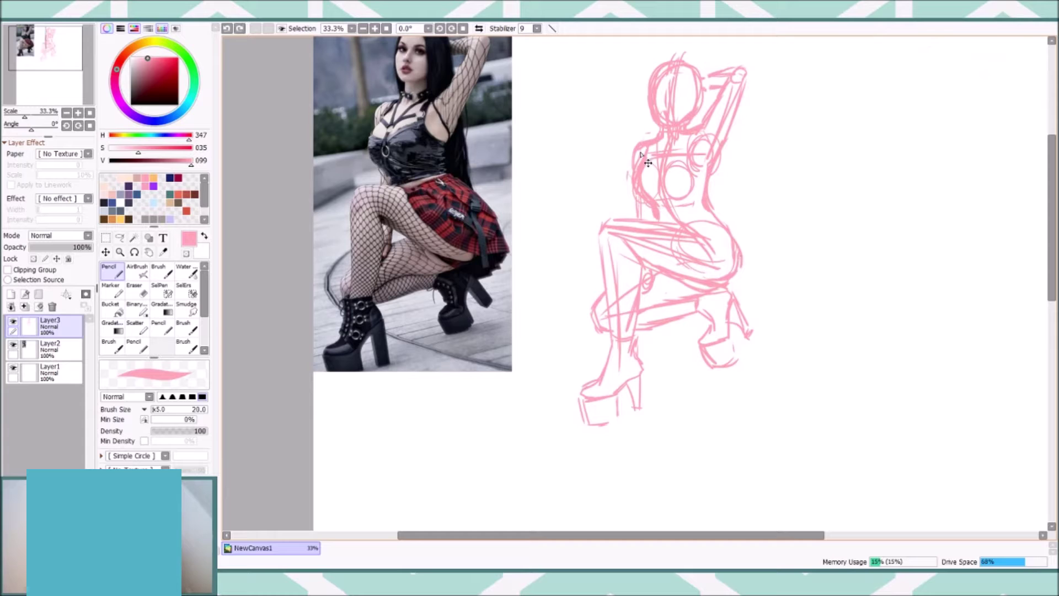
pyautogui.moveTo(645, 162); pyautogui.dragTo(634, 150)
pyautogui.press('e')
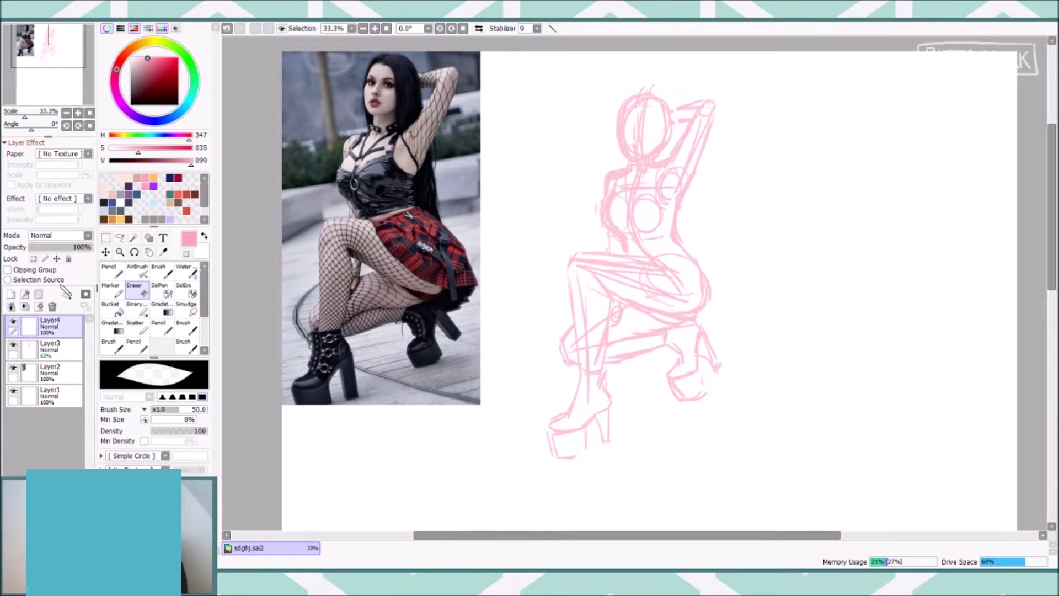
# Outline the head more firmly on Layer4 over the faded body sketch and adjust it with a lasso selection.
pyautogui.click(110, 271)
pyautogui.scroll(1, 614, 149)
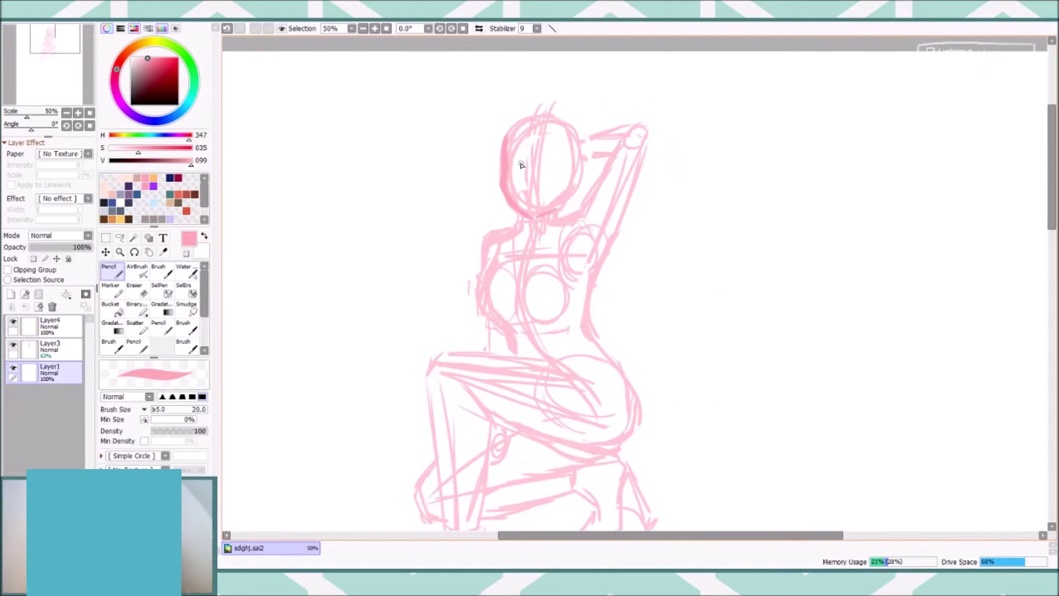
pyautogui.press('a')
pyautogui.moveTo(503, 126); pyautogui.dragTo(557, 205)
pyautogui.click(393, 367)
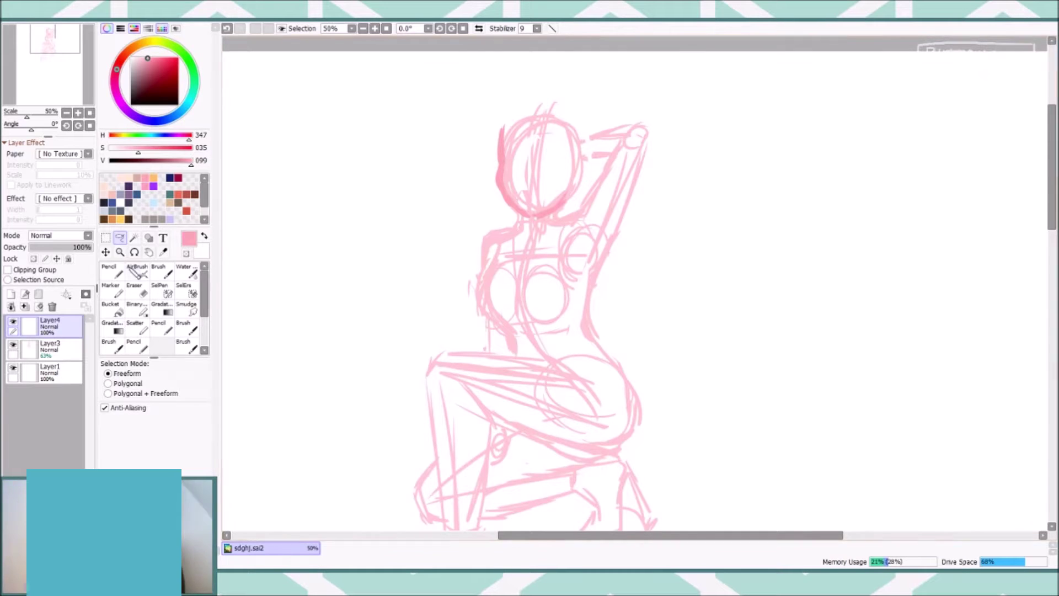
# Draw the cat ears, facial guidelines and raised arm on Layer4 in pink pencil.
pyautogui.press('n')
pyautogui.press('e')
pyautogui.press('n')
pyautogui.moveTo(574, 219); pyautogui.dragTo(617, 147)
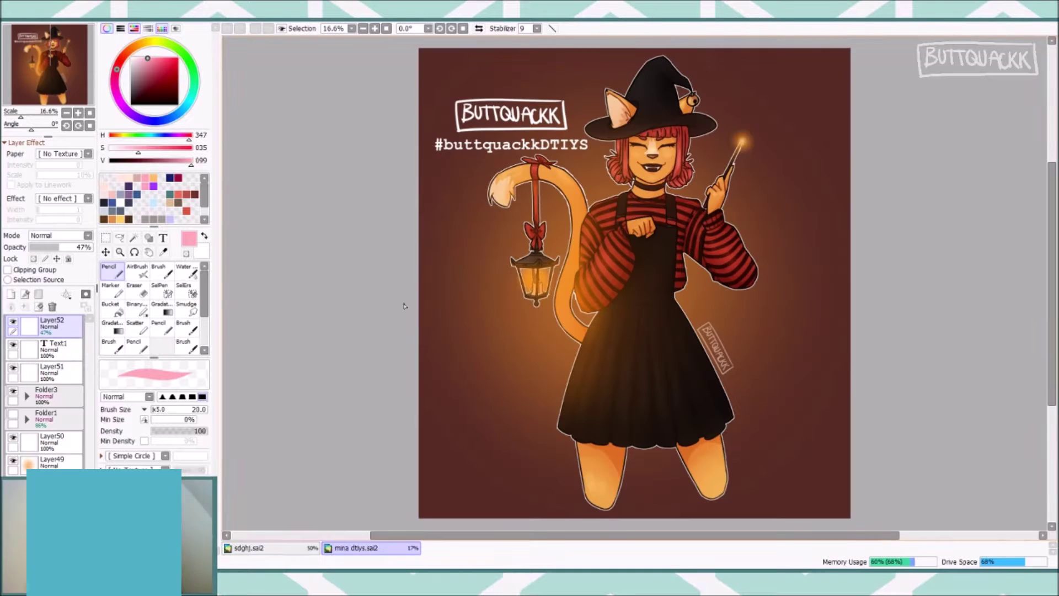
# Return to the sdghj.sai2 canvas and outline the torso sides, hip and upper edge of the front thigh.
pyautogui.click(311, 549)
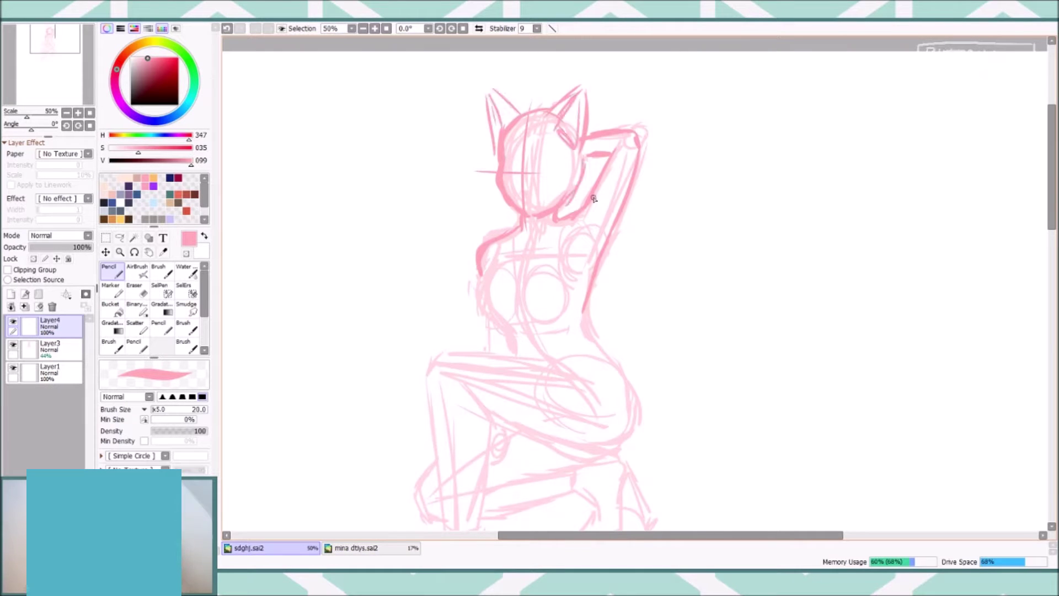
pyautogui.moveTo(479, 275); pyautogui.dragTo(503, 329)
pyautogui.moveTo(583, 301); pyautogui.dragTo(623, 379)
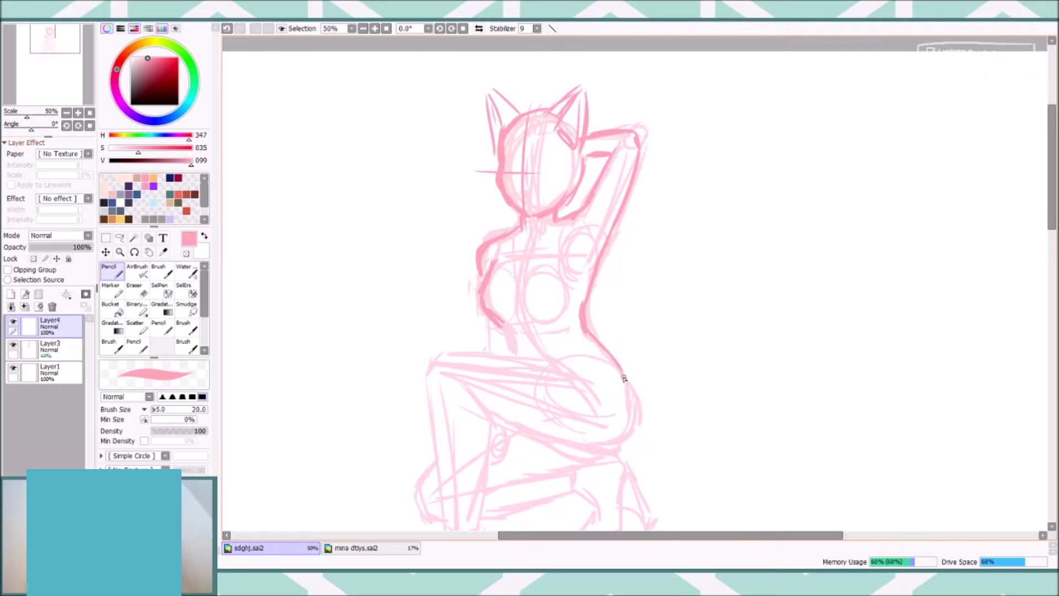
pyautogui.scroll(-3, 623, 378)
pyautogui.moveTo(622, 291)
pyautogui.mouseDown()
pyautogui.moveTo(627, 326)
pyautogui.moveTo(432, 283)
pyautogui.mouseUp()
pyautogui.press('e')
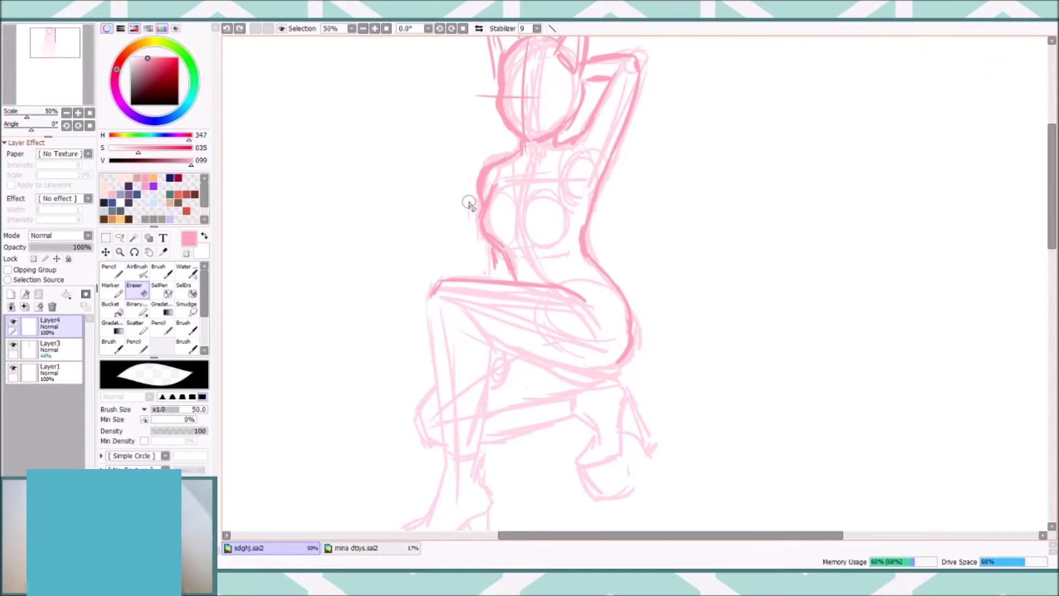
# Outline the chest curve, the underside of the front thigh and the folded back leg.
pyautogui.press('n')
pyautogui.moveTo(566, 216)
pyautogui.mouseDown()
pyautogui.moveTo(494, 164)
pyautogui.moveTo(522, 157)
pyautogui.moveTo(605, 294)
pyautogui.moveTo(565, 289)
pyautogui.moveTo(616, 300)
pyautogui.moveTo(485, 339)
pyautogui.mouseUp()
pyautogui.scroll(-3, 551, 248)
pyautogui.moveTo(555, 345); pyautogui.dragTo(483, 366)
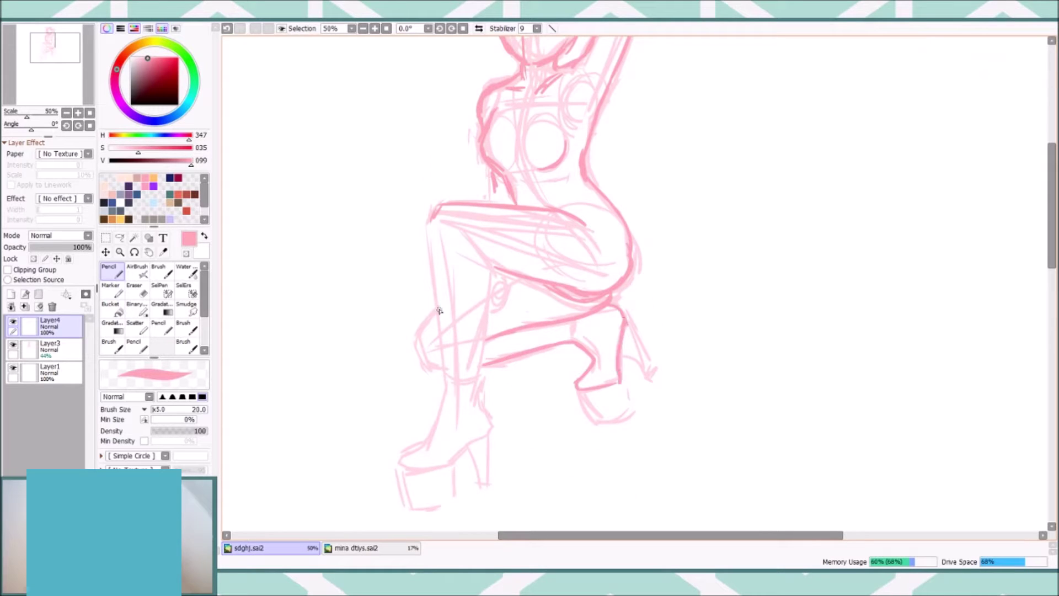
# Outline the front shin and draw the front platform boot with its block heel.
pyautogui.moveTo(433, 220); pyautogui.dragTo(447, 386)
pyautogui.moveTo(468, 241)
pyautogui.mouseDown()
pyautogui.moveTo(488, 268)
pyautogui.moveTo(473, 387)
pyautogui.mouseUp()
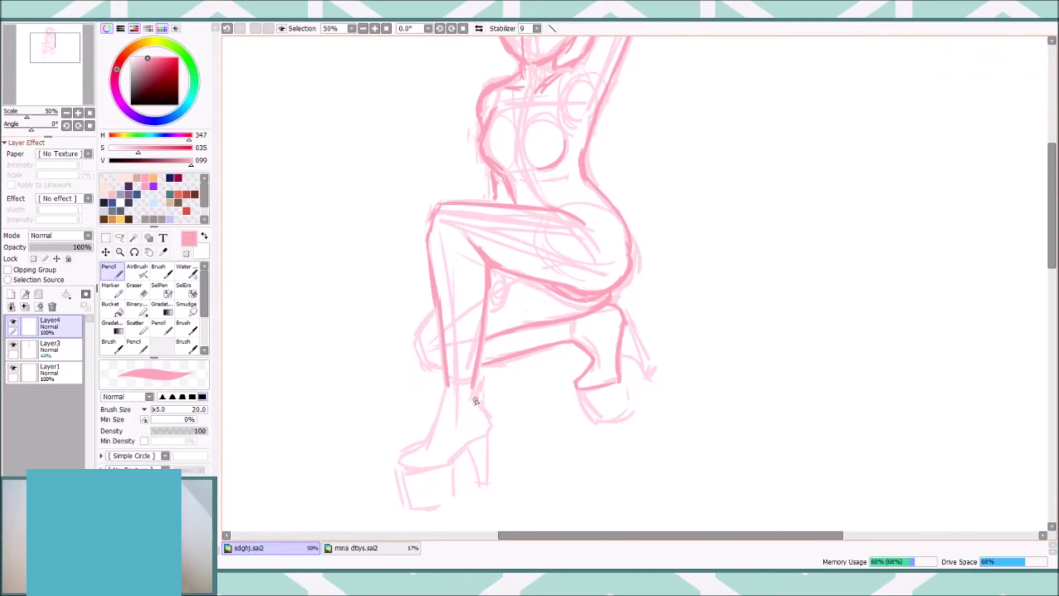
pyautogui.moveTo(447, 386); pyautogui.dragTo(397, 459)
pyautogui.moveTo(473, 388)
pyautogui.mouseDown()
pyautogui.moveTo(433, 429)
pyautogui.moveTo(490, 426)
pyautogui.mouseUp()
pyautogui.moveTo(403, 472); pyautogui.dragTo(466, 452)
pyautogui.moveTo(488, 427); pyautogui.dragTo(492, 486)
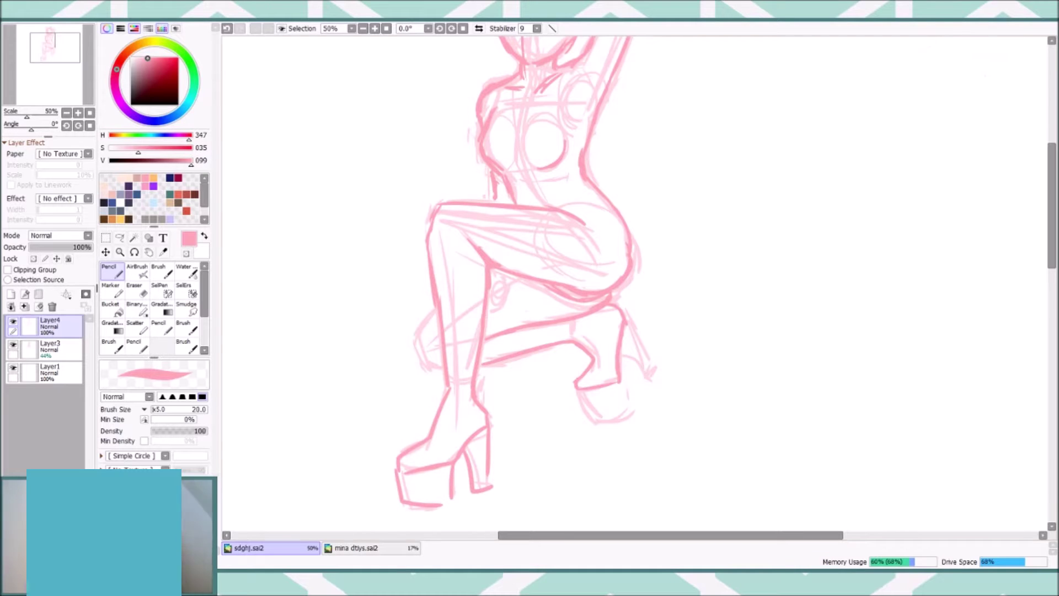
# Add a collar around the neck and a striped sleeve along the raised arm.
pyautogui.scroll(3, 612, 204)
pyautogui.moveTo(505, 238); pyautogui.dragTo(532, 243)
pyautogui.moveTo(515, 242)
pyautogui.mouseDown()
pyautogui.moveTo(549, 236)
pyautogui.moveTo(634, 144)
pyautogui.mouseUp()
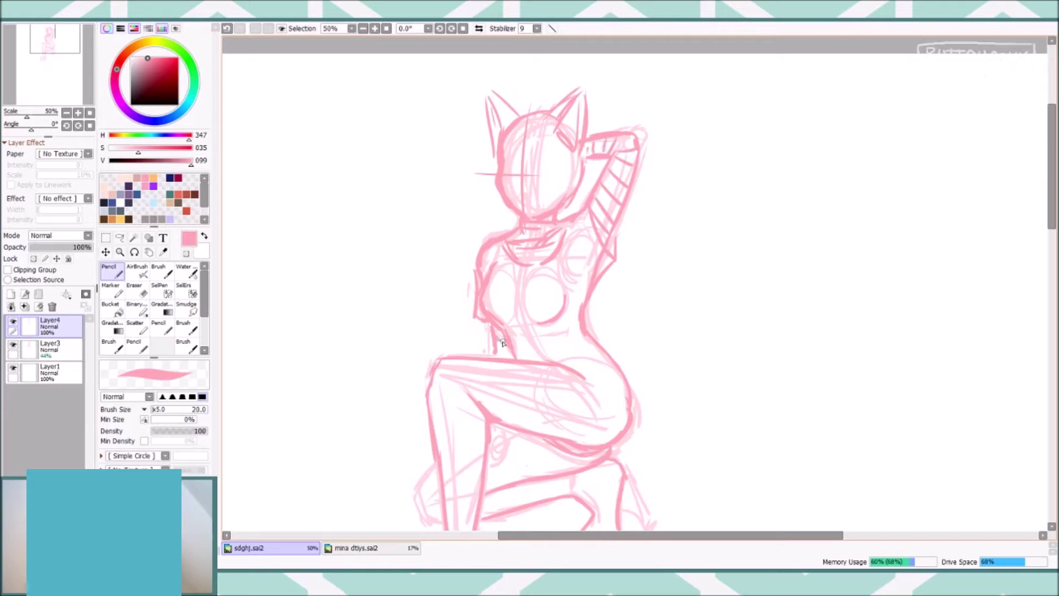
# Draw the waistband with a heart buckle and the skirt falling over the hip, cleaning up its hem.
pyautogui.moveTo(513, 350); pyautogui.dragTo(588, 330)
pyautogui.moveTo(589, 371); pyautogui.dragTo(599, 363)
pyautogui.scroll(-3, 606, 369)
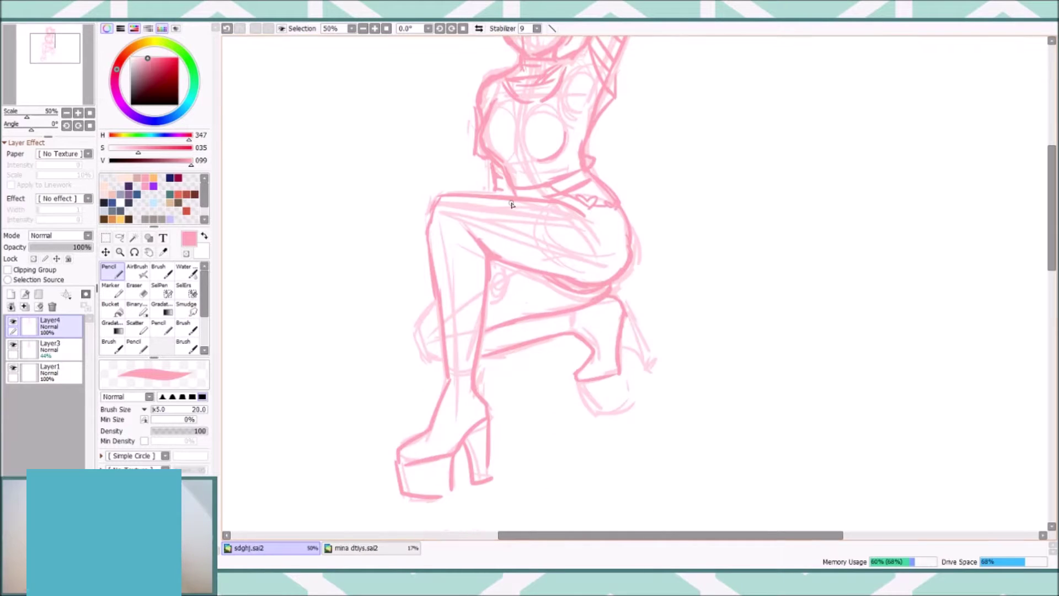
pyautogui.moveTo(532, 216); pyautogui.dragTo(640, 287)
pyautogui.press('e')
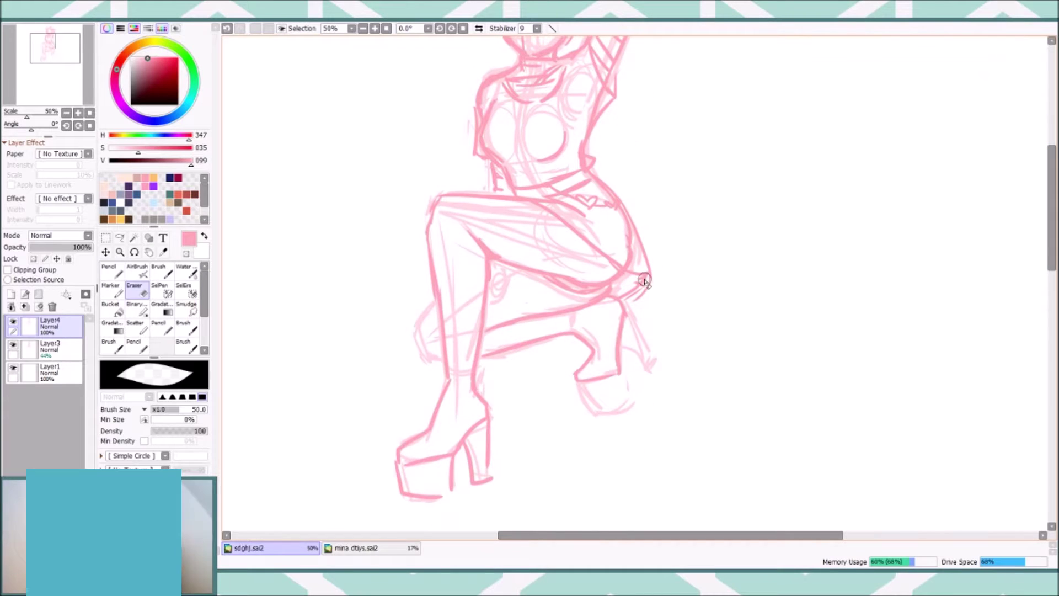
pyautogui.press('n')
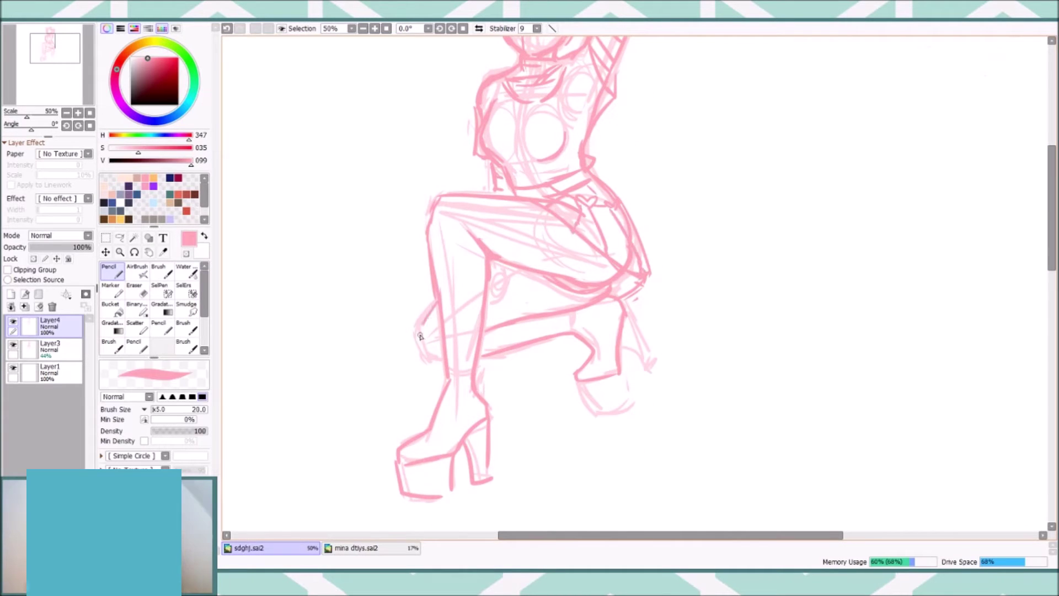
# Add stocking bands around the front thigh and draw the back shoe's platform and heel.
pyautogui.hotkey('ctrl', 'z')
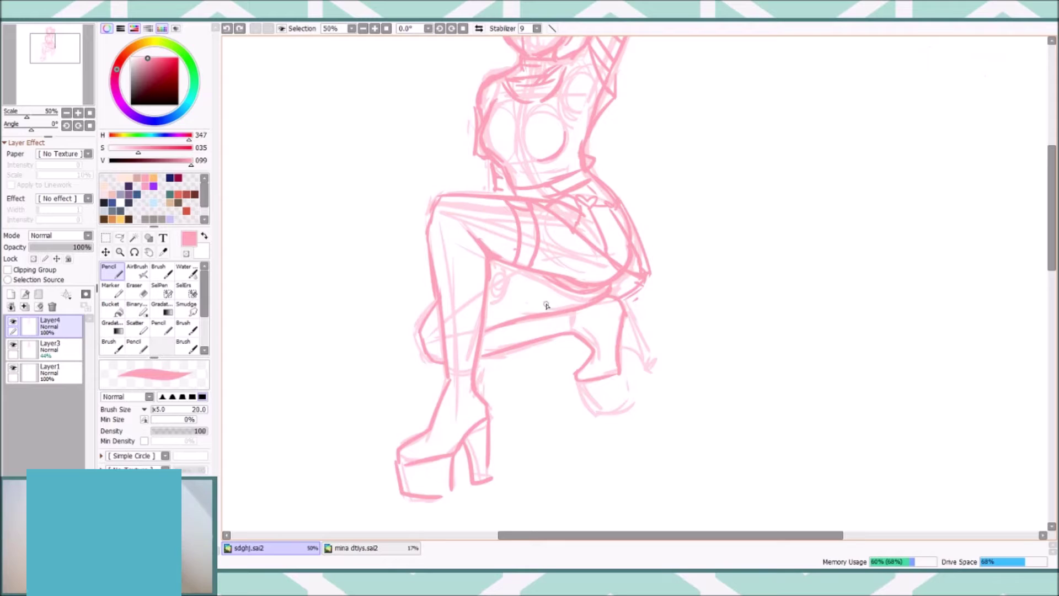
pyautogui.moveTo(578, 383); pyautogui.dragTo(631, 411)
pyautogui.moveTo(619, 364); pyautogui.dragTo(634, 403)
pyautogui.moveTo(623, 320)
pyautogui.mouseDown()
pyautogui.moveTo(652, 364)
pyautogui.moveTo(625, 322)
pyautogui.mouseUp()
pyautogui.hotkey('ctrl', 'z')
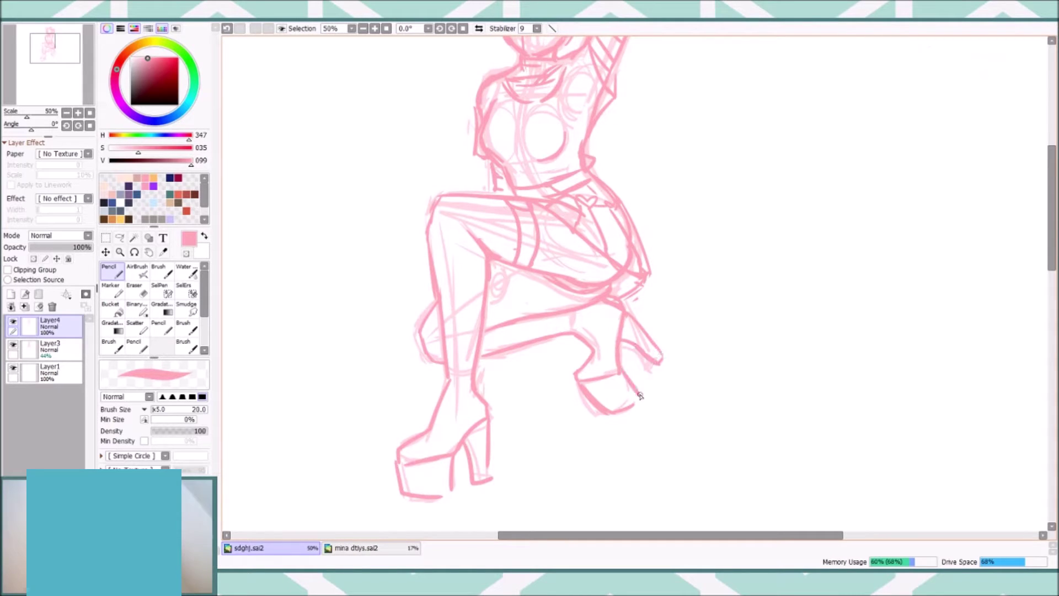
# Draw a boot-top band across the front shin, redoing the first attempt.
pyautogui.press('e')
pyautogui.press('n')
pyautogui.moveTo(441, 288)
pyautogui.mouseDown()
pyautogui.moveTo(480, 280)
pyautogui.moveTo(466, 417)
pyautogui.mouseUp()
pyautogui.scroll(3, 497, 287)
pyautogui.scroll(-3, 496, 286)
pyautogui.hotkey('ctrl', 'z')
pyautogui.moveTo(466, 287); pyautogui.dragTo(439, 439)
# Add a band and ankle detail to the folded leg and a row of spikes on the front boot's heel.
pyautogui.scroll(2, 448, 318)
pyautogui.scroll(-3, 497, 331)
pyautogui.moveTo(500, 317); pyautogui.dragTo(610, 301)
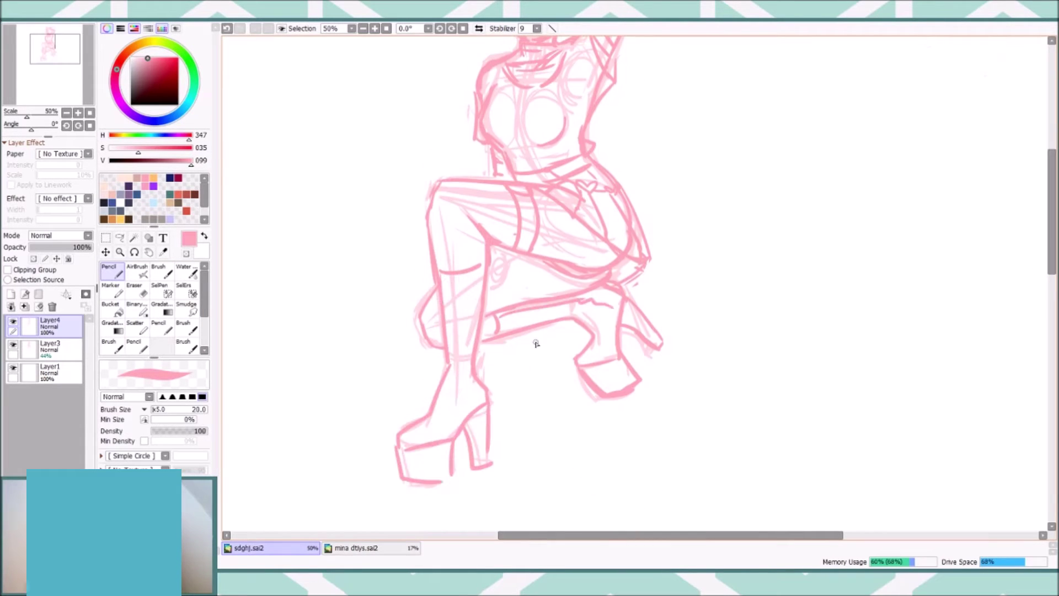
pyautogui.scroll(2, 1038, 238)
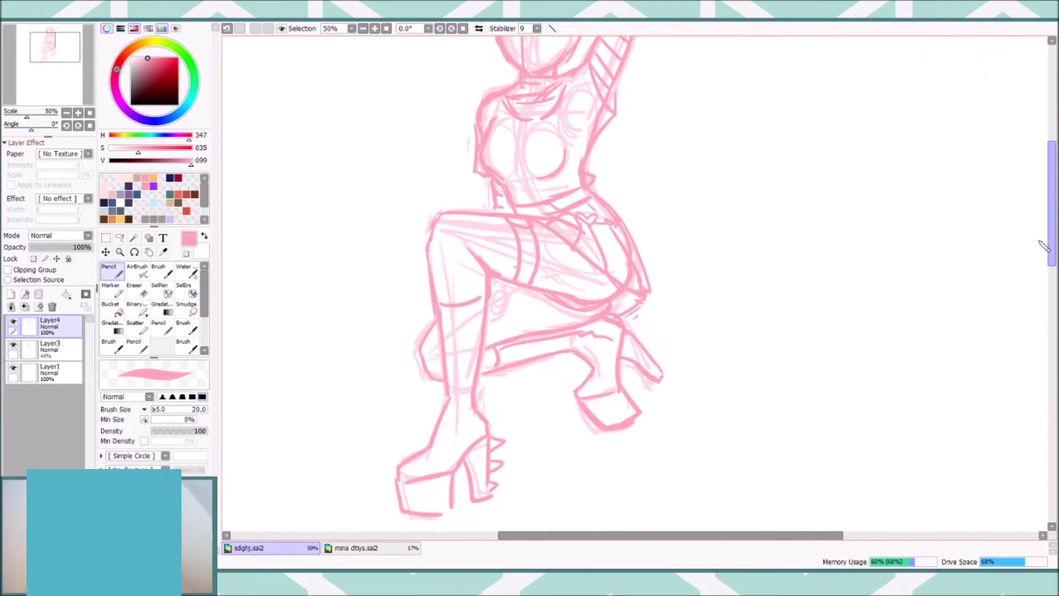
pyautogui.press('e')
pyautogui.press('n')
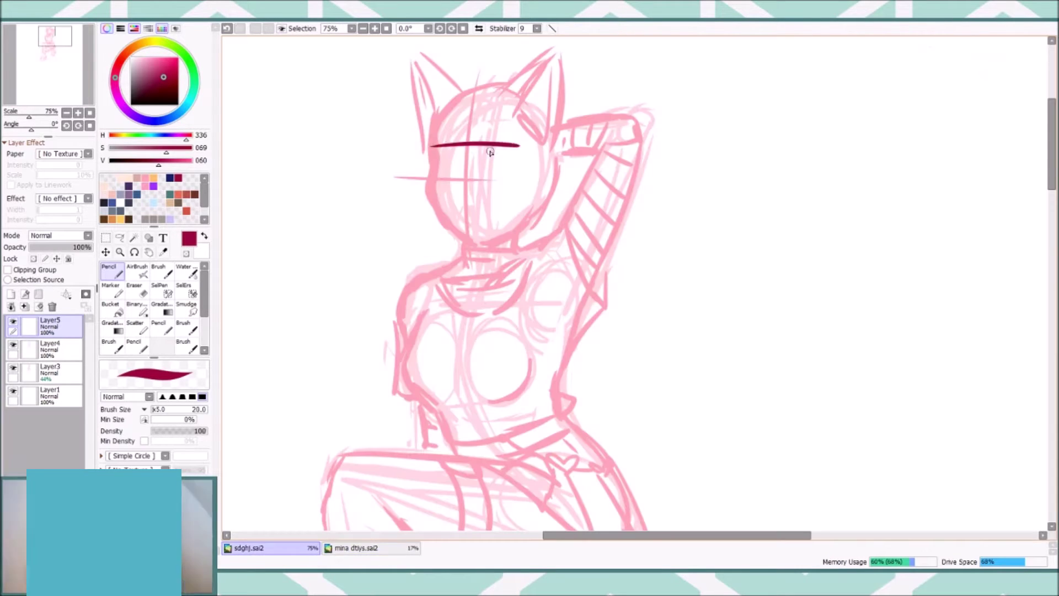
# Undo the straight guide stroke, then draw rounded bangs and a long side lock in dark red on Layer5.
pyautogui.hotkey('ctrl', 'z')
pyautogui.moveTo(462, 93); pyautogui.dragTo(425, 153)
pyautogui.moveTo(495, 96); pyautogui.dragTo(519, 158)
pyautogui.moveTo(488, 102)
pyautogui.mouseDown()
pyautogui.moveTo(498, 153)
pyautogui.moveTo(466, 153)
pyautogui.mouseUp()
pyautogui.moveTo(484, 91); pyautogui.dragTo(480, 149)
pyautogui.moveTo(455, 104); pyautogui.dragTo(452, 153)
pyautogui.moveTo(527, 154); pyautogui.dragTo(510, 270)
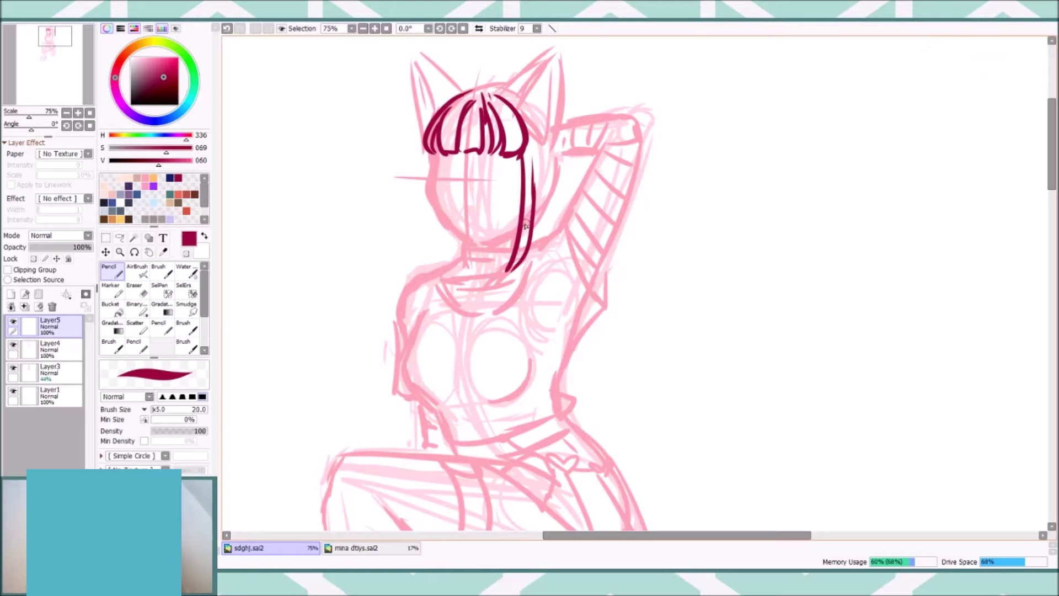
# Draw the chin-length bob on both sides of the face and outline the jaw in dark red.
pyautogui.moveTo(429, 198); pyautogui.dragTo(447, 265)
pyautogui.moveTo(434, 218); pyautogui.dragTo(444, 263)
pyautogui.moveTo(552, 176); pyautogui.dragTo(531, 254)
pyautogui.moveTo(569, 206); pyautogui.dragTo(555, 234)
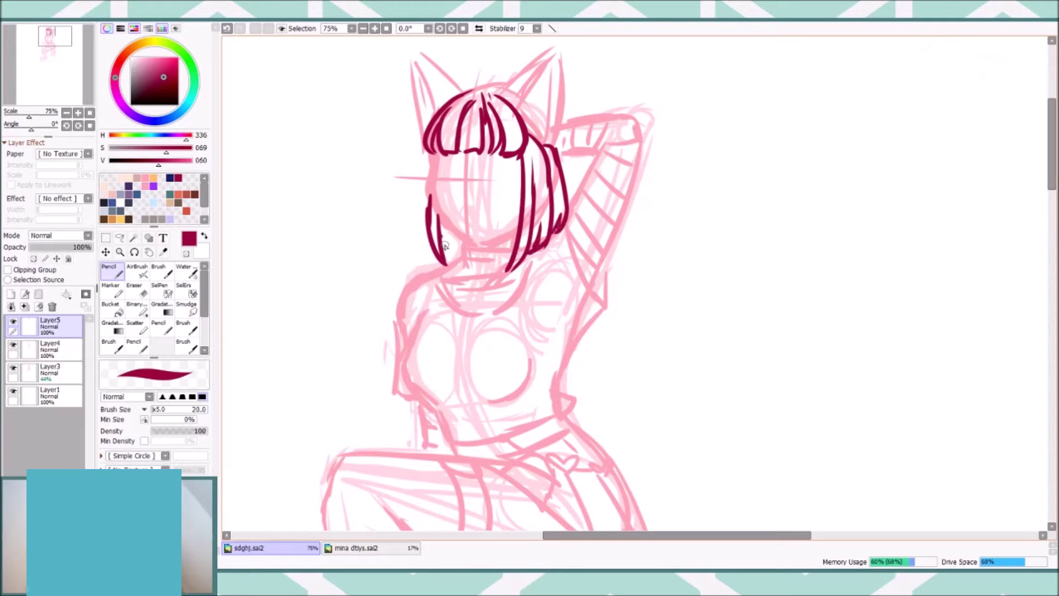
pyautogui.moveTo(430, 157); pyautogui.dragTo(421, 245)
pyautogui.moveTo(442, 235); pyautogui.dragTo(456, 249)
pyautogui.moveTo(434, 199); pyautogui.dragTo(516, 228)
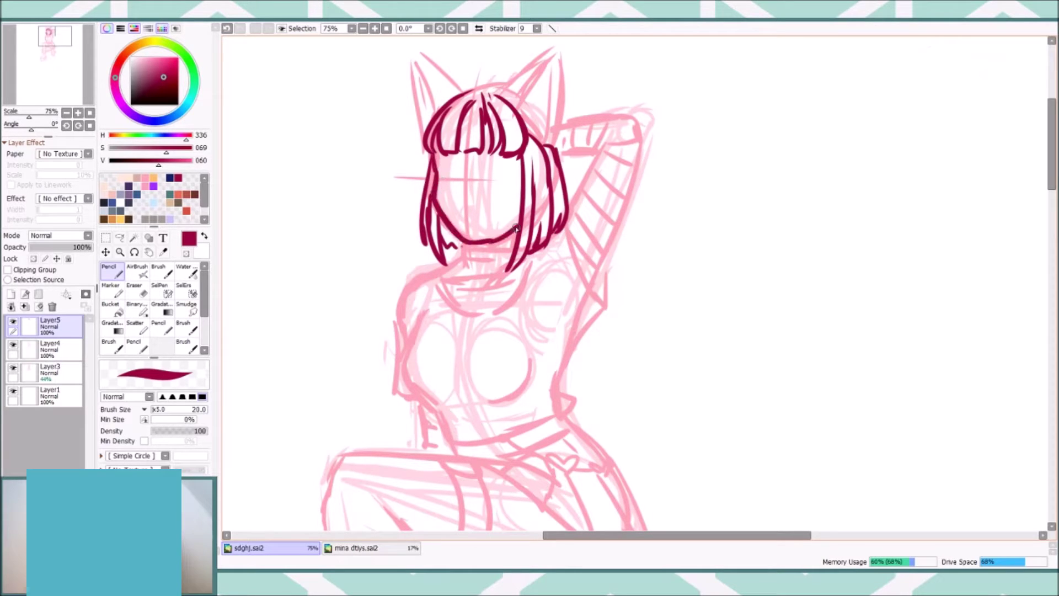
# Draw the eyes, nose and a smiling mouth with a fang on Layer6 below the hair layer.
pyautogui.scroll(-3, 506, 87)
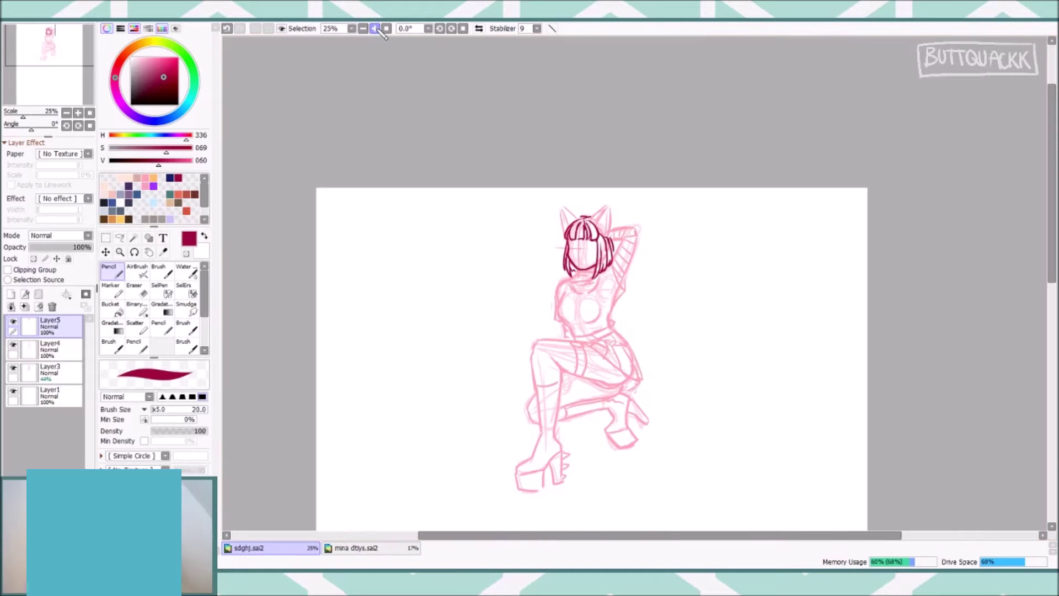
pyautogui.scroll(2, 508, 267)
pyautogui.keyDown('alt'); pyautogui.click(508, 267); pyautogui.keyUp('alt')
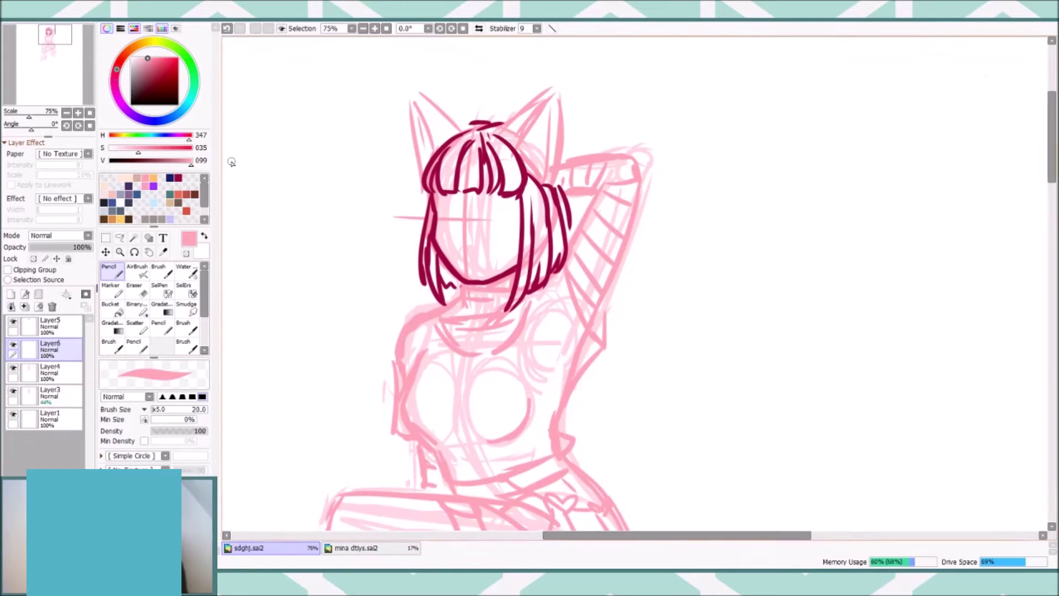
pyautogui.scroll(2, 431, 187)
pyautogui.moveTo(449, 171); pyautogui.dragTo(448, 173)
pyautogui.moveTo(383, 171); pyautogui.dragTo(381, 173)
pyautogui.moveTo(400, 217); pyautogui.dragTo(419, 218)
pyautogui.moveTo(394, 241); pyautogui.dragTo(462, 227)
# Shape full lips around the smile and add eyebrows under the bangs on Layer6.
pyautogui.scroll(-1, 531, 504)
pyautogui.scroll(2, 532, 503)
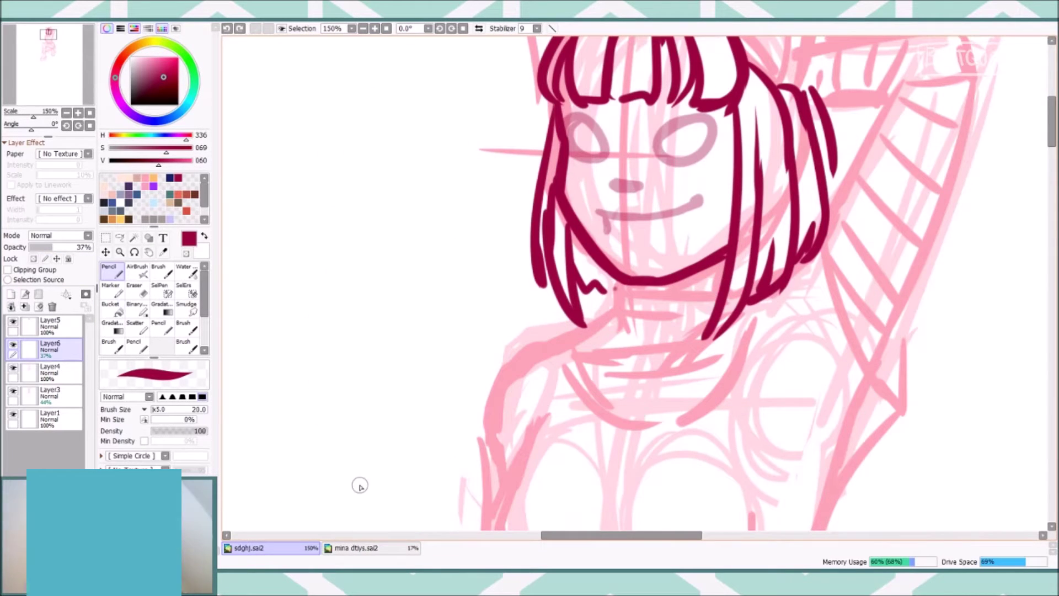
pyautogui.moveTo(623, 235)
pyautogui.mouseDown()
pyautogui.moveTo(699, 204)
pyautogui.moveTo(678, 243)
pyautogui.mouseUp()
pyautogui.scroll(3, 634, 248)
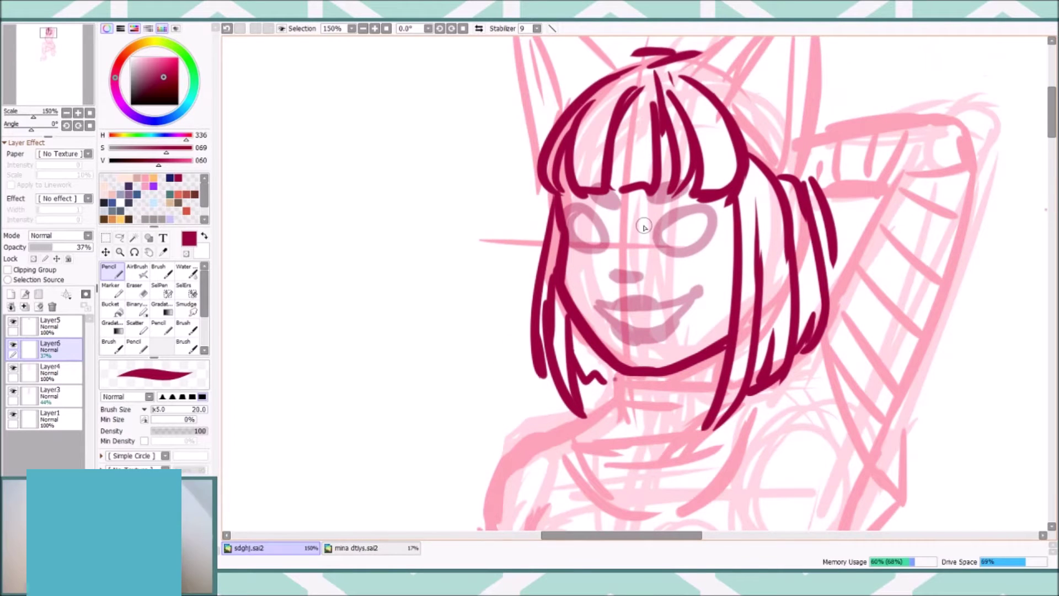
# Lasso the facial features on Layer6 and adjust them with a transform.
pyautogui.press('a')
pyautogui.moveTo(742, 298); pyautogui.dragTo(717, 300)
pyautogui.hotkey('ctrl', 't')
pyautogui.press('Return')
pyautogui.scroll(2, 383, 101)
pyautogui.scroll(-3, 383, 102)
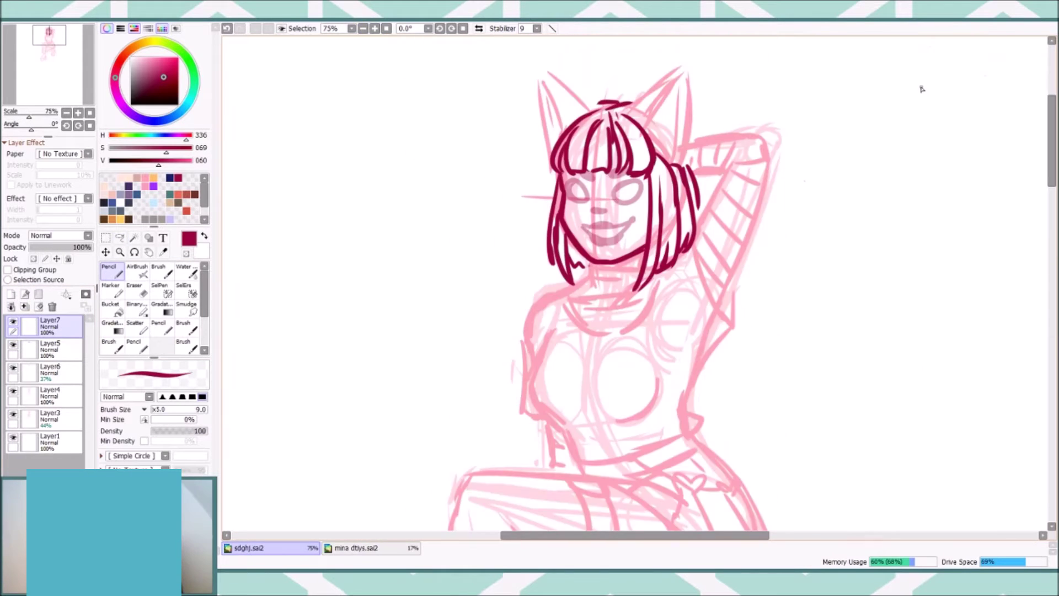
# Outline the almond-shaped eye nearest the raised arm in dark red on Layer7, following the sketch on Layer6.
pyautogui.scroll(1, 383, 102)
pyautogui.click(53, 348)
pyautogui.press('e')
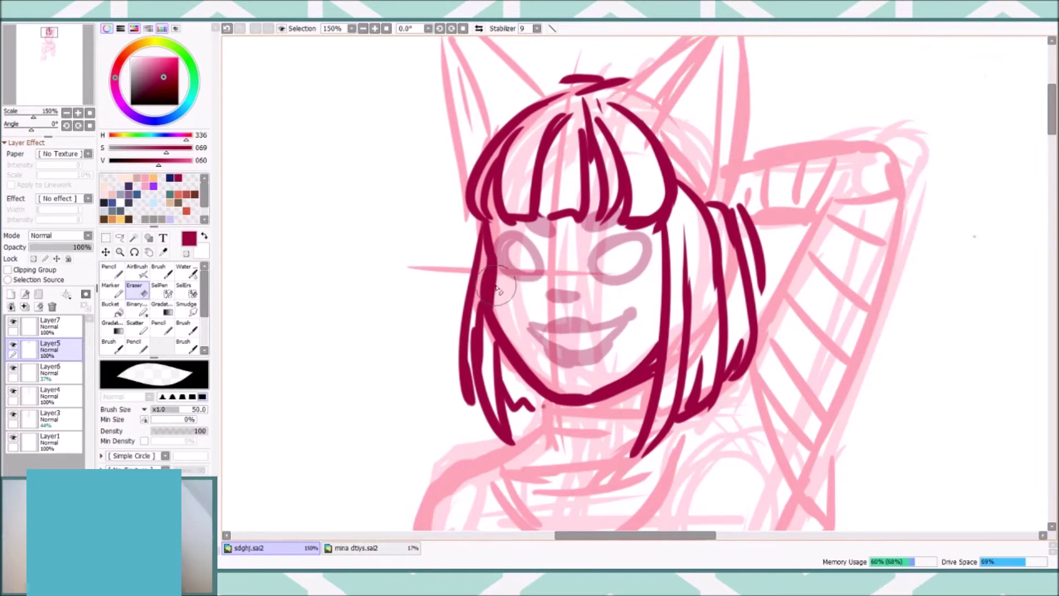
pyautogui.click(49, 325)
pyautogui.press('n')
pyautogui.scroll(1, 614, 239)
pyautogui.moveTo(576, 278)
pyautogui.mouseDown()
pyautogui.moveTo(634, 228)
pyautogui.moveTo(580, 284)
pyautogui.mouseUp()
pyautogui.hotkey('ctrl', 'z')
pyautogui.hotkey('ctrl', 'z')
pyautogui.moveTo(666, 229); pyautogui.dragTo(617, 273)
pyautogui.moveTo(606, 212); pyautogui.dragTo(575, 278)
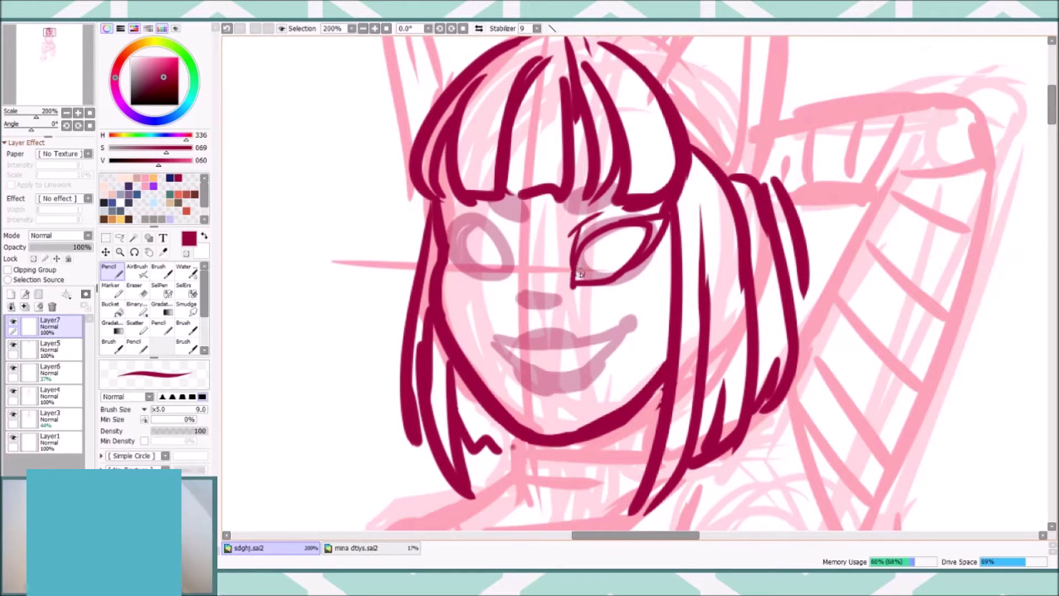
# Thicken the eye's upper lash line, add lower lashes and draw the round iris.
pyautogui.press('e')
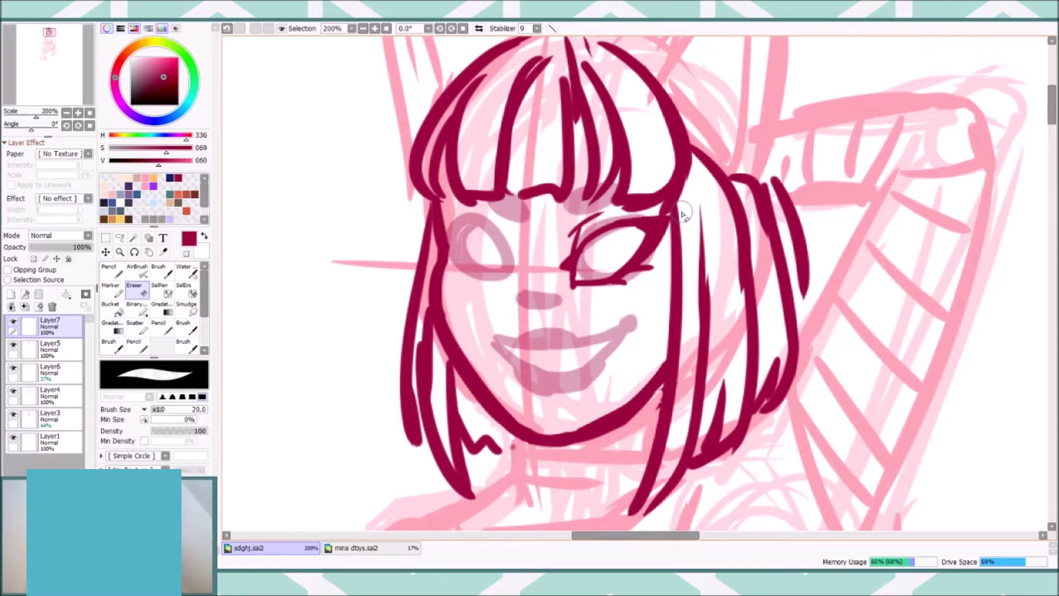
pyautogui.press('n')
pyautogui.moveTo(665, 223)
pyautogui.mouseDown()
pyautogui.moveTo(602, 228)
pyautogui.moveTo(590, 251)
pyautogui.moveTo(609, 232)
pyautogui.mouseUp()
pyautogui.moveTo(598, 281); pyautogui.dragTo(613, 289)
# Lasso and duplicate the finished eye, mirror it over the other eye, redraw its iris and merge it into Layer7.
pyautogui.click(120, 237)
pyautogui.hotkey('ctrl', 'c')
pyautogui.hotkey('ctrl', 'v')
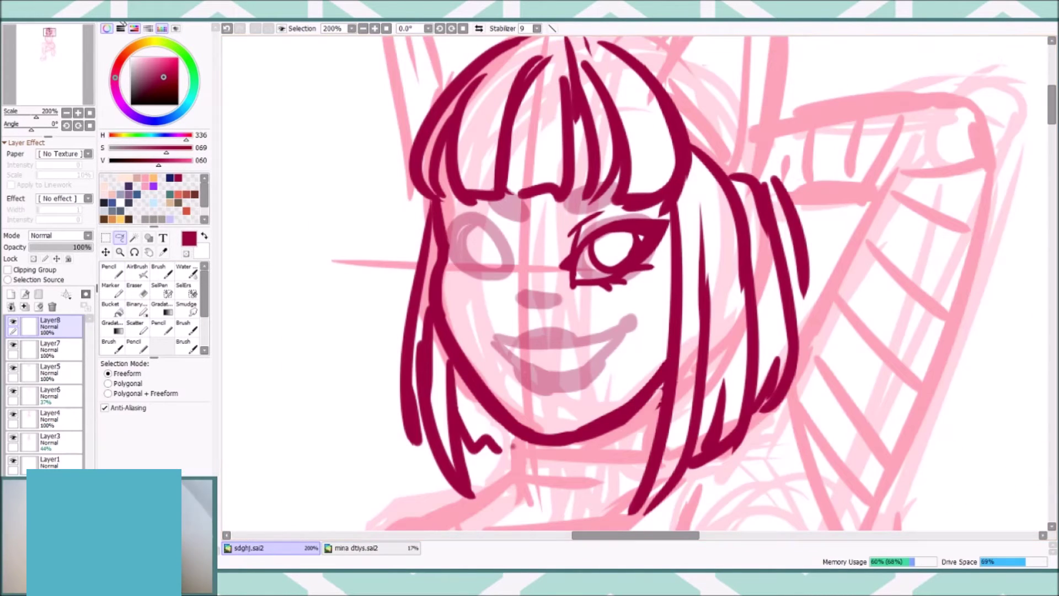
pyautogui.moveTo(613, 251); pyautogui.dragTo(480, 251)
pyautogui.press('e')
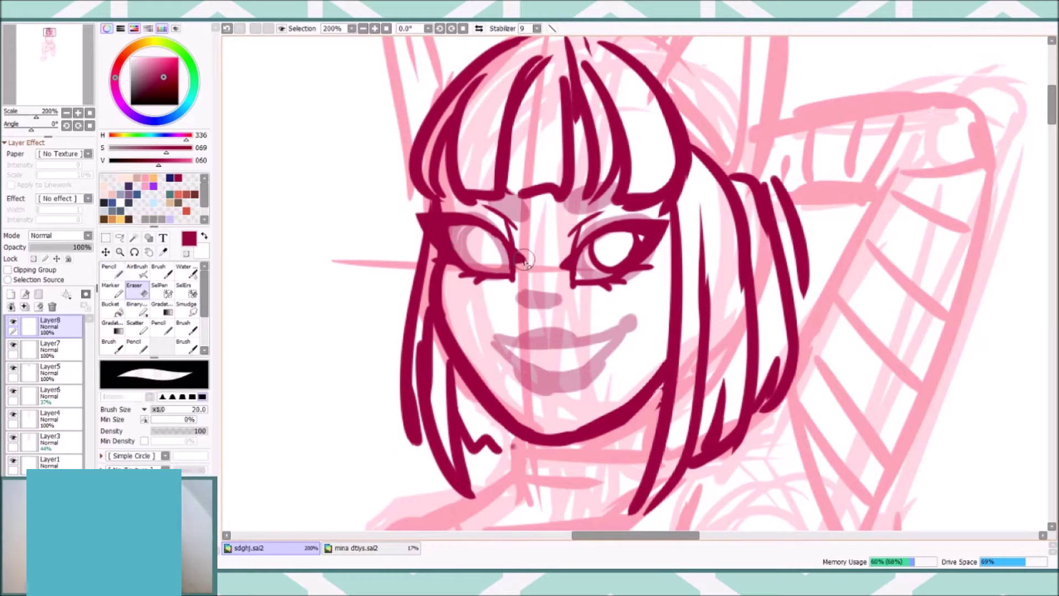
pyautogui.press('n')
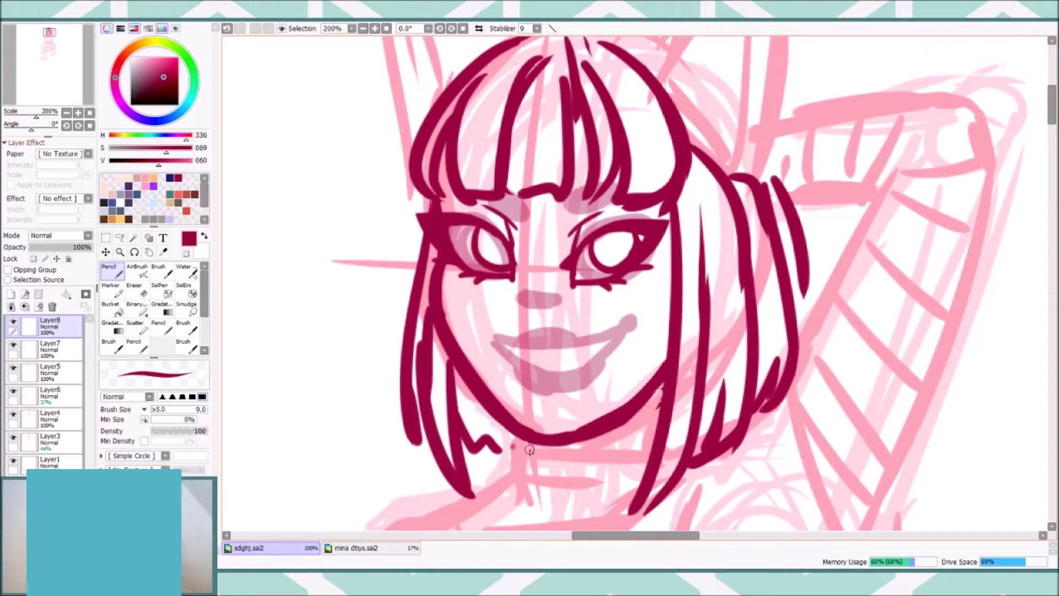
pyautogui.hotkey('ctrl', 'e')
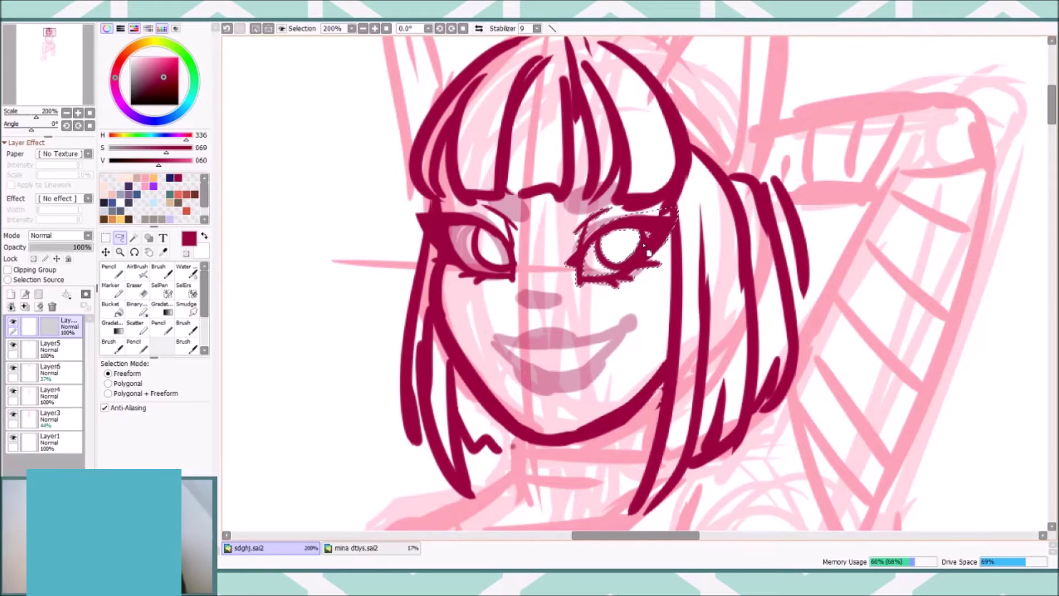
# Draw the nose and a wide open smile with teeth, fangs and full lips over the sketch.
pyautogui.moveTo(540, 310); pyautogui.dragTo(557, 302)
pyautogui.moveTo(489, 333)
pyautogui.mouseDown()
pyautogui.moveTo(629, 328)
pyautogui.moveTo(591, 353)
pyautogui.mouseUp()
pyautogui.moveTo(502, 347)
pyautogui.mouseDown()
pyautogui.moveTo(546, 378)
pyautogui.moveTo(598, 353)
pyautogui.mouseUp()
pyautogui.moveTo(510, 350)
pyautogui.mouseDown()
pyautogui.moveTo(599, 361)
pyautogui.moveTo(519, 361)
pyautogui.mouseUp()
pyautogui.hotkey('ctrl', 'z')
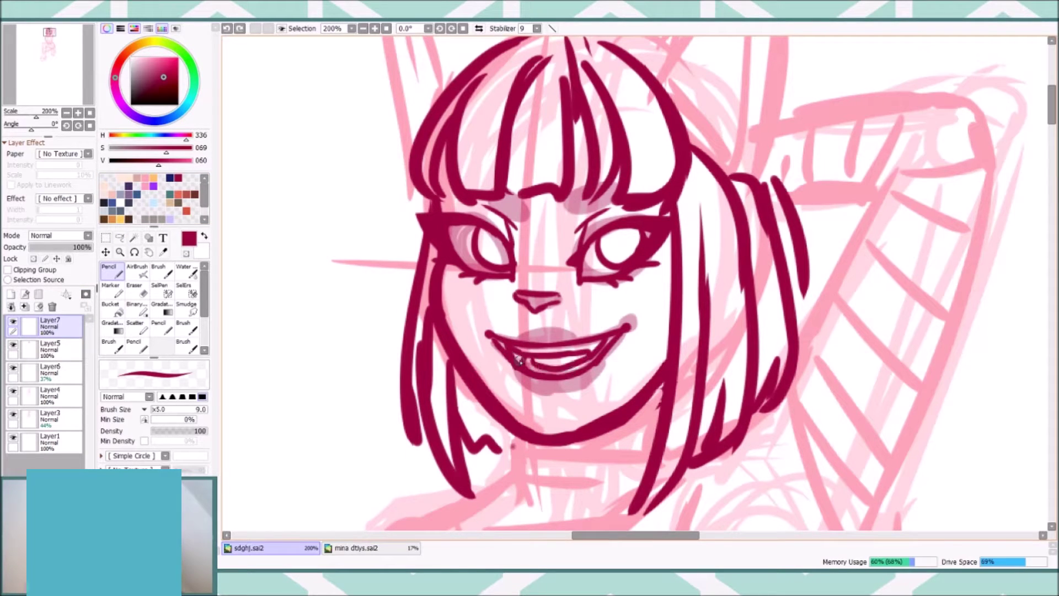
pyautogui.hotkey('ctrl', 'z')
pyautogui.hotkey('ctrl', 'z')
pyautogui.hotkey('ctrl', 'z')
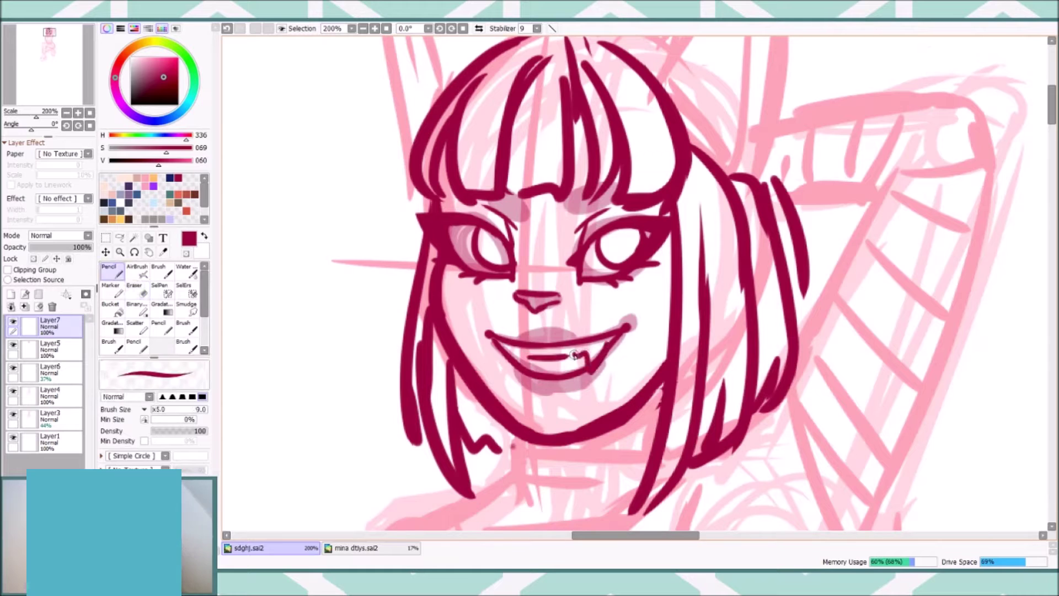
pyautogui.hotkey('ctrl', 'z')
pyautogui.hotkey('ctrl', 'z')
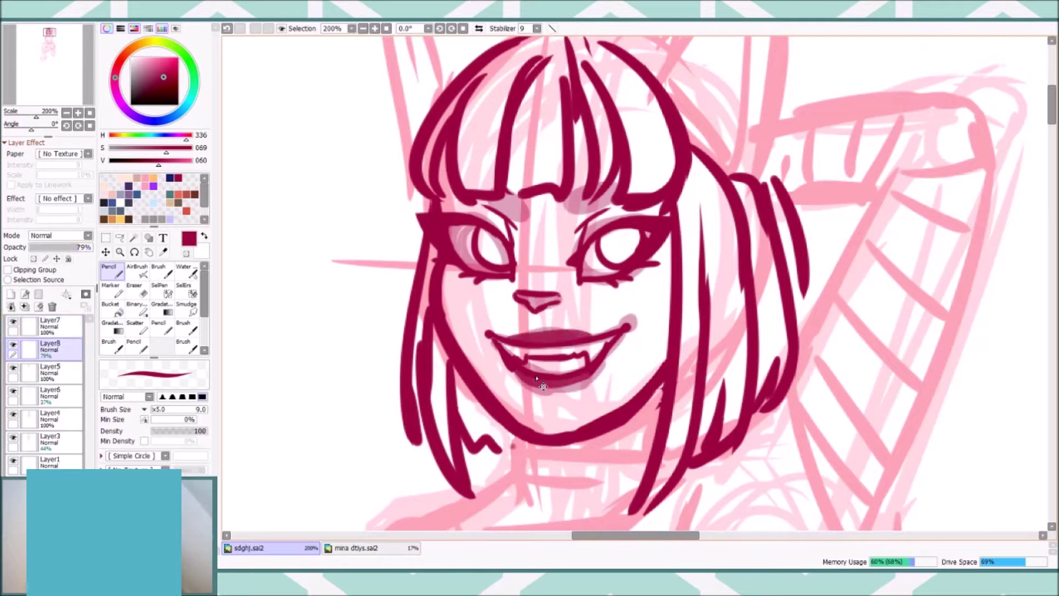
# Try outlining an eyebrow under the bangs on Layer7.
pyautogui.keyDown('ctrl'); pyautogui.click(577, 202); pyautogui.keyUp('ctrl')
pyautogui.moveTo(576, 220); pyautogui.dragTo(568, 205)
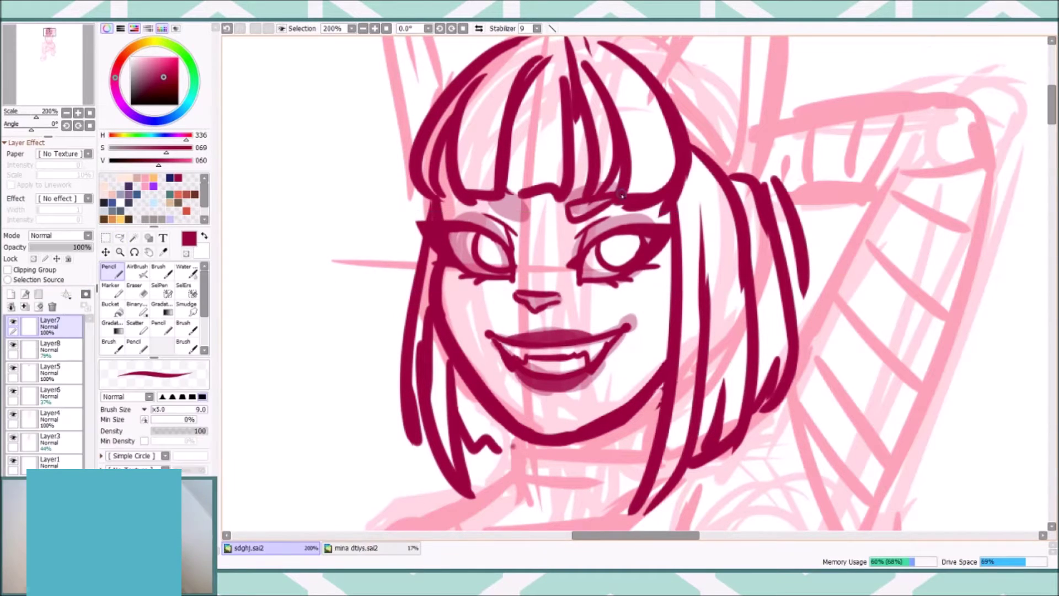
pyautogui.hotkey('ctrl', 'z')
pyautogui.hotkey('ctrl', 'z')
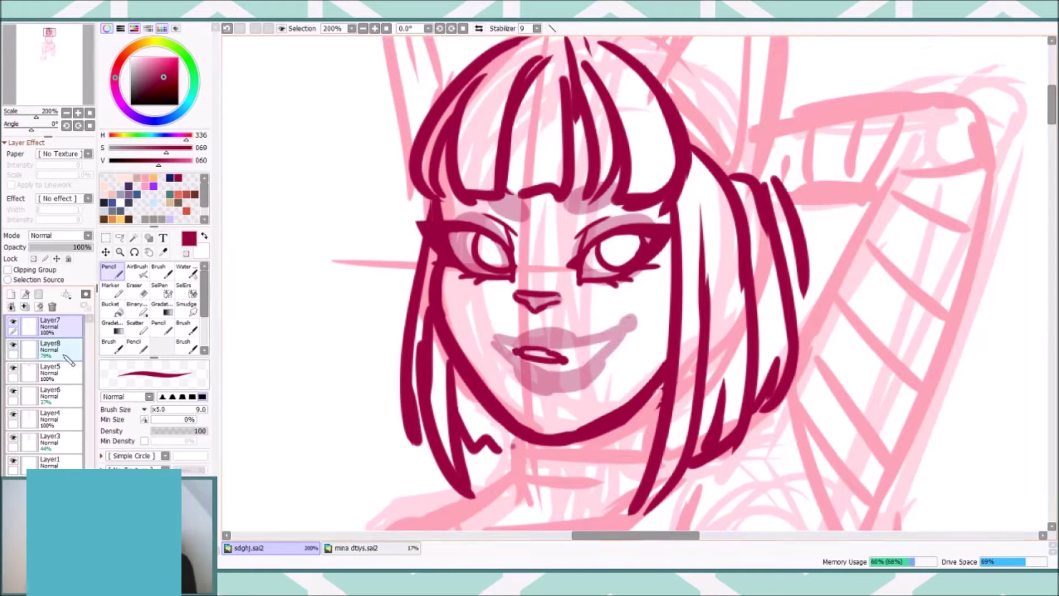
# Try a small full-lipped mouth, adjusting it with a transform and the eraser, and clear it.
pyautogui.hotkey('ctrl', 'z')
pyautogui.hotkey('ctrl', 't')
pyautogui.moveTo(586, 330); pyautogui.dragTo(579, 343)
pyautogui.press('Return')
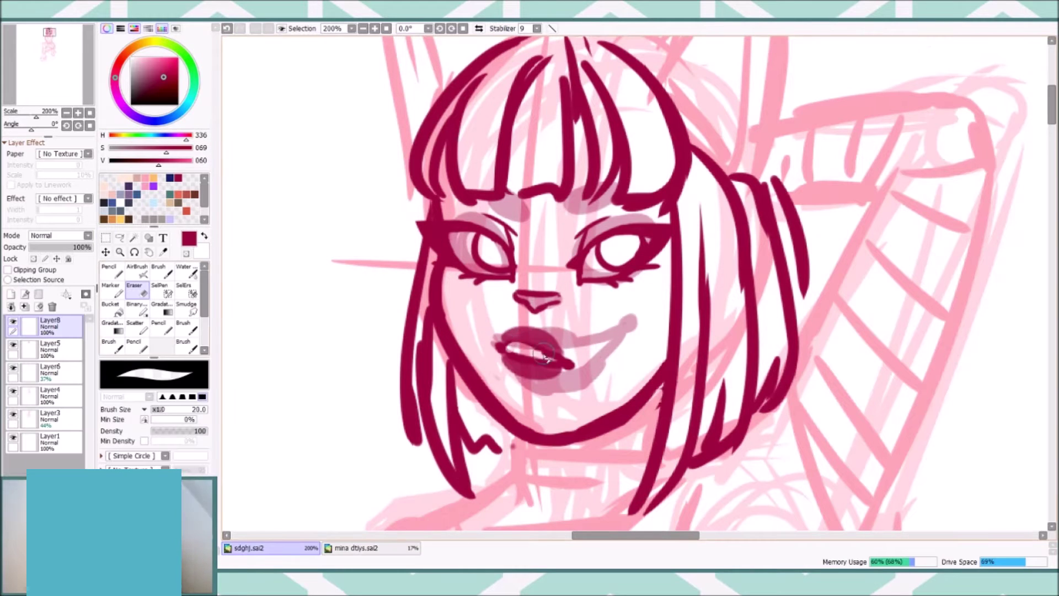
pyautogui.press('n')
pyautogui.press('e')
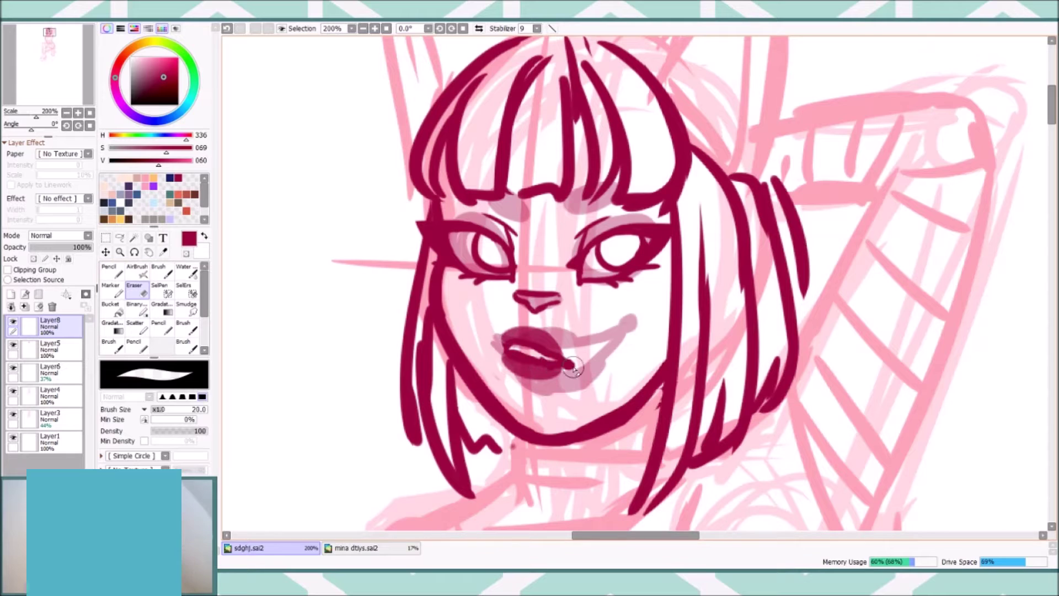
pyautogui.press('Delete')
pyautogui.press('Delete')
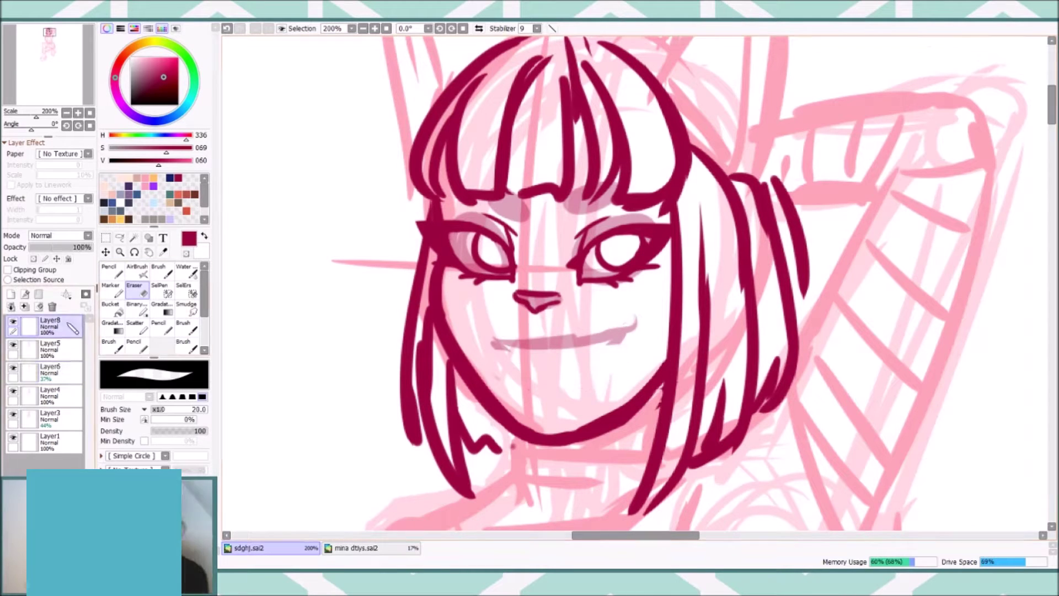
# Draw a crooked smirk with fangs and fill the open mouth shape in dark red on a new layer.
pyautogui.press('n')
pyautogui.moveTo(491, 339); pyautogui.dragTo(623, 325)
pyautogui.moveTo(496, 345); pyautogui.dragTo(510, 359)
pyautogui.moveTo(606, 336); pyautogui.dragTo(596, 352)
pyautogui.hotkey('ctrl', 'shift', 'n')
pyautogui.moveTo(510, 339)
pyautogui.mouseDown()
pyautogui.moveTo(584, 348)
pyautogui.moveTo(529, 361)
pyautogui.mouseUp()
pyautogui.moveTo(82, 247)
pyautogui.mouseDown()
pyautogui.moveTo(72, 247)
pyautogui.moveTo(95, 247)
pyautogui.mouseUp()
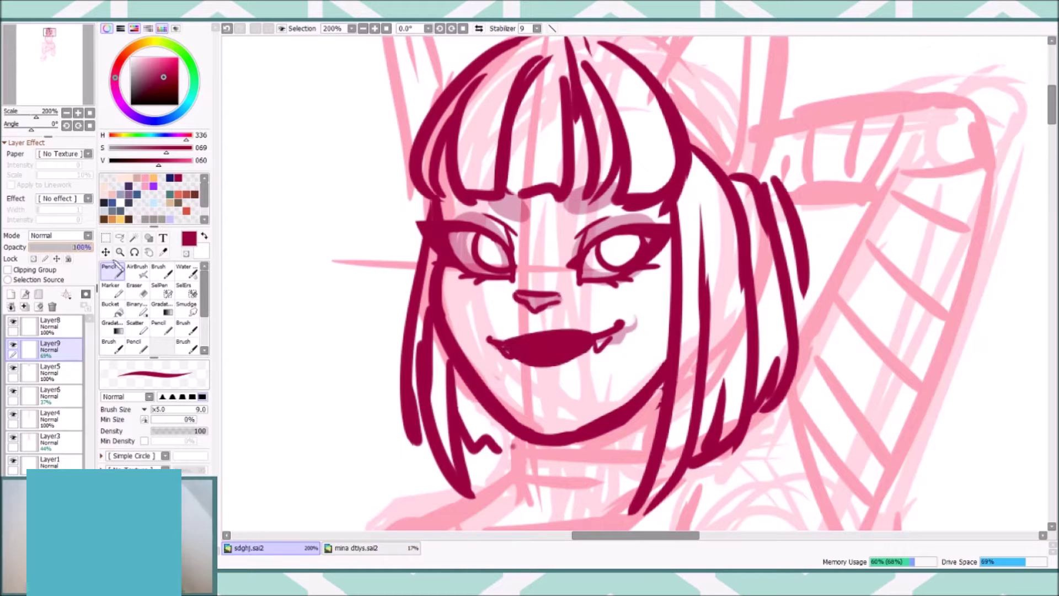
# Merge the mouth layers and adjust the mouth's size with a transform.
pyautogui.hotkey('ctrl', 'e')
pyautogui.hotkey('ctrl', 't')
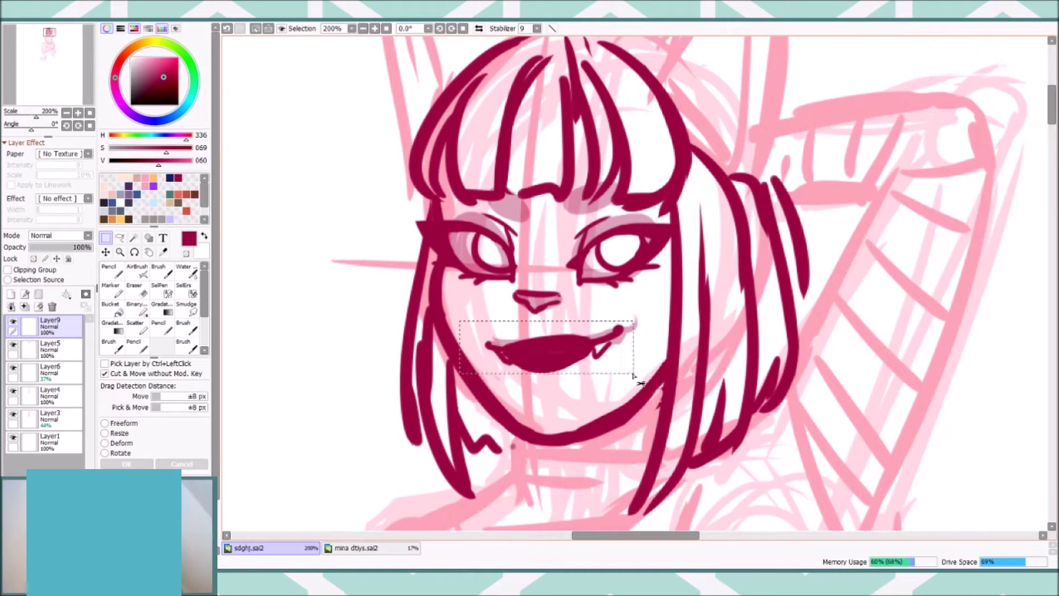
pyautogui.moveTo(637, 378); pyautogui.dragTo(644, 330)
pyautogui.press('Return')
# Clean up the mouth and draw a tongue sticking out over the lower lip.
pyautogui.press('e')
pyautogui.moveTo(463, 405)
pyautogui.mouseDown()
pyautogui.moveTo(492, 421)
pyautogui.moveTo(485, 441)
pyautogui.moveTo(497, 397)
pyautogui.mouseUp()
pyautogui.press('n')
# Lasso the smirking corner of the mouth and pull it inward with a transform to narrow the mouth.
pyautogui.press('s')
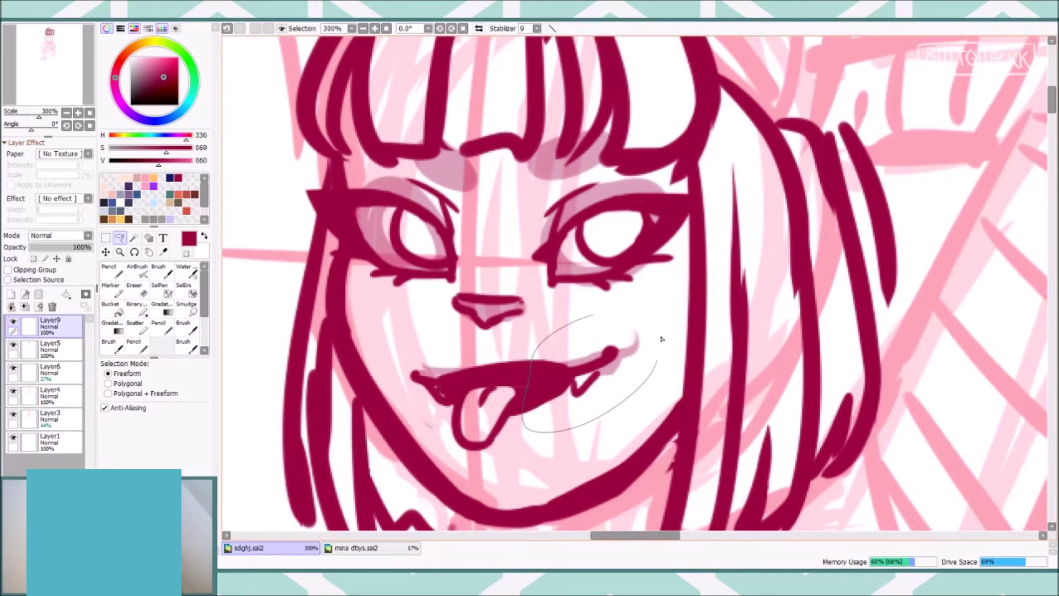
pyautogui.moveTo(524, 347); pyautogui.dragTo(527, 411)
pyautogui.hotkey('ctrl', 't')
pyautogui.press('Return')
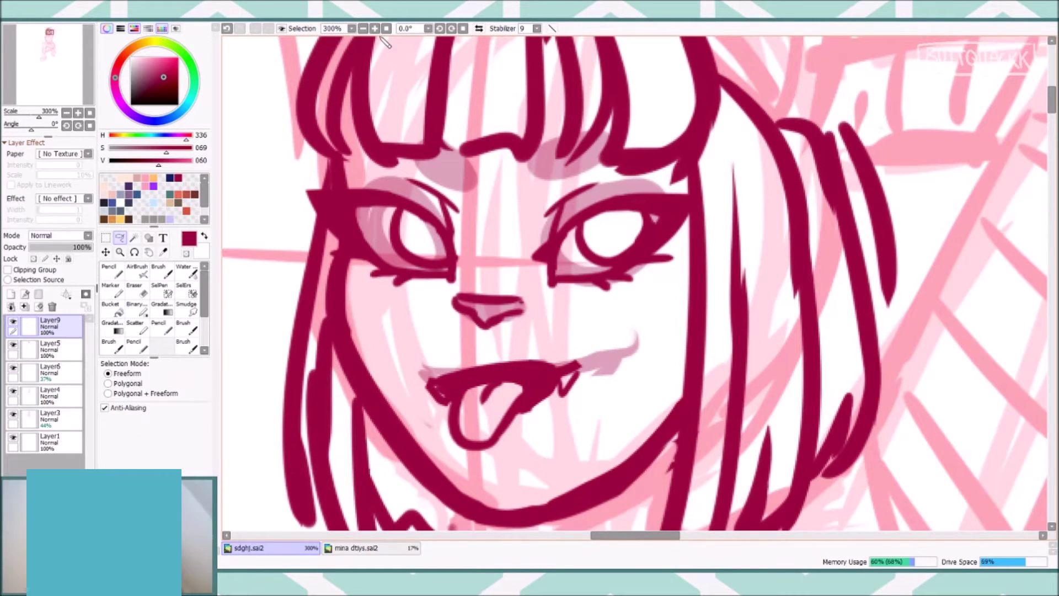
# Redraw the mouth's upper edge and corners around the tongue.
pyautogui.scroll(1, 335, 331)
pyautogui.moveTo(380, 406); pyautogui.dragTo(510, 370)
pyautogui.moveTo(349, 422); pyautogui.dragTo(480, 386)
pyautogui.scroll(-5, 974, 236)
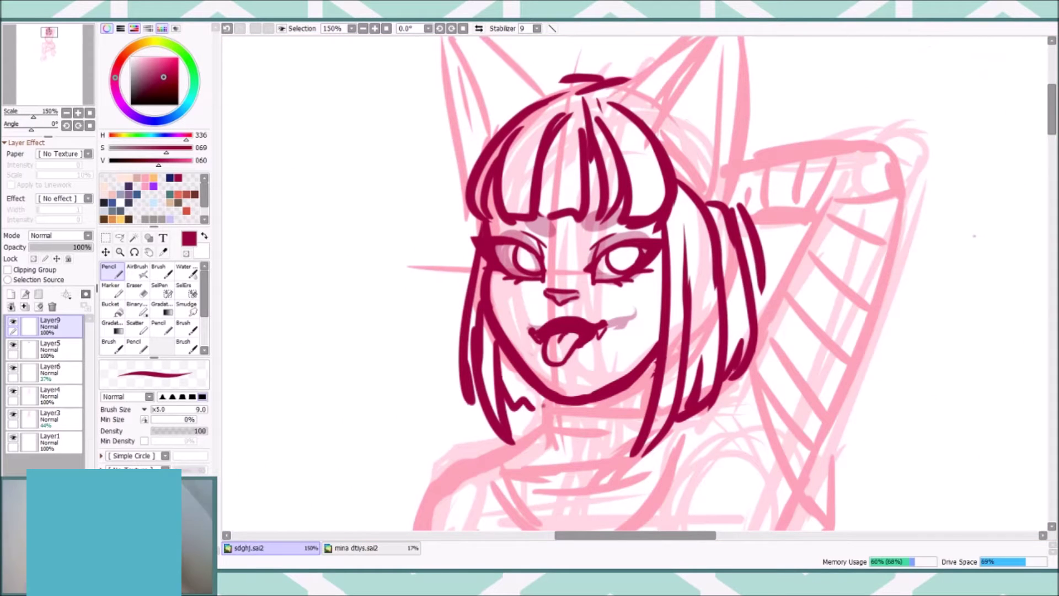
# Rework the mouth with a more arched upper lip, using separate Layer9 and Layer10.
pyautogui.press('l')
pyautogui.moveTo(632, 312); pyautogui.dragTo(621, 342)
pyautogui.scroll(2, 619, 342)
pyautogui.moveTo(513, 364)
pyautogui.mouseDown()
pyautogui.moveTo(563, 381)
pyautogui.moveTo(579, 359)
pyautogui.mouseUp()
pyautogui.press('e')
pyautogui.moveTo(503, 354); pyautogui.dragTo(576, 341)
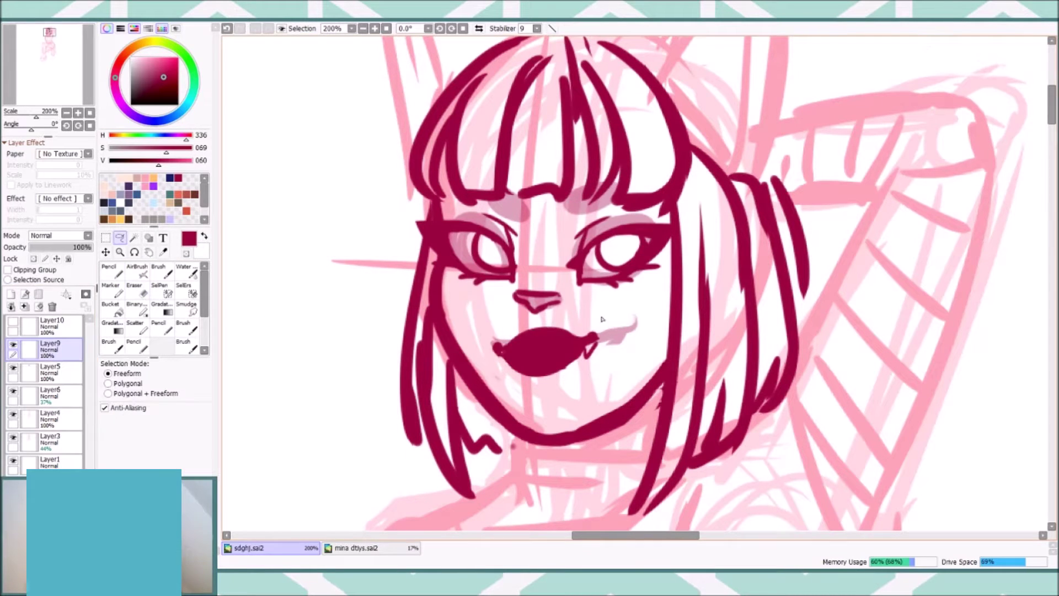
pyautogui.hotkey('ctrl', 'z')
pyautogui.hotkey('ctrl', 'z')
pyautogui.hotkey('ctrl', 'z')
# Draw pointed fangs on both sides of the tongue on Layer10 and clean up the mouth corners.
pyautogui.scroll(1, 448, 388)
pyautogui.moveTo(538, 381); pyautogui.dragTo(549, 398)
pyautogui.press('n')
pyautogui.moveTo(440, 391); pyautogui.dragTo(446, 411)
pyautogui.press('e')
pyautogui.moveTo(537, 386)
pyautogui.mouseDown()
pyautogui.moveTo(546, 412)
pyautogui.moveTo(579, 371)
pyautogui.mouseUp()
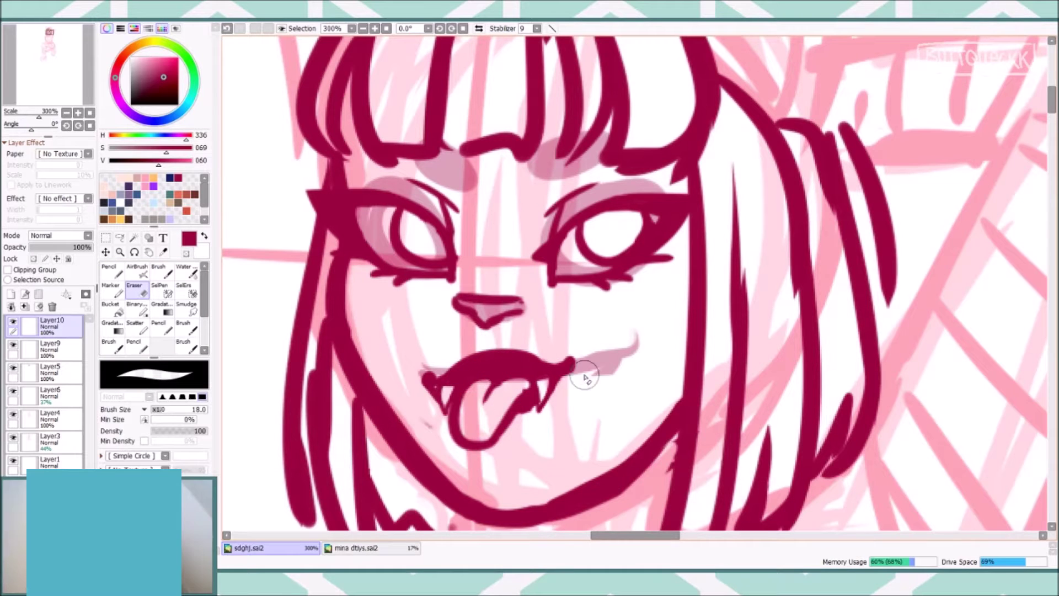
# Lasso the mouth on Layer10 and widen it slightly.
pyautogui.scroll(-3, 571, 392)
pyautogui.press('n')
pyautogui.scroll(2, 529, 346)
pyautogui.hotkey('ctrl', 'z')
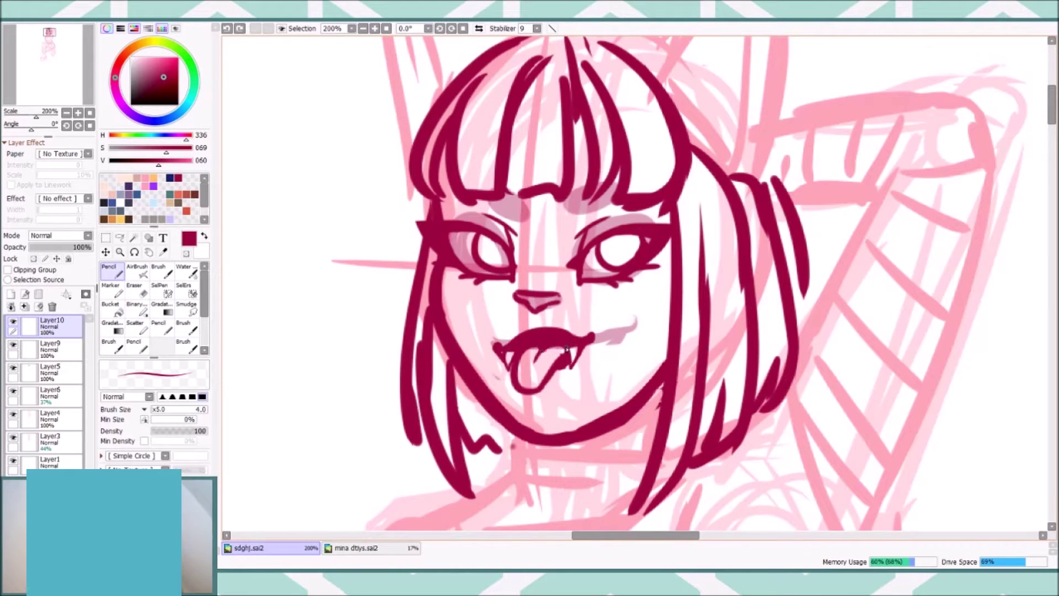
pyautogui.press('l')
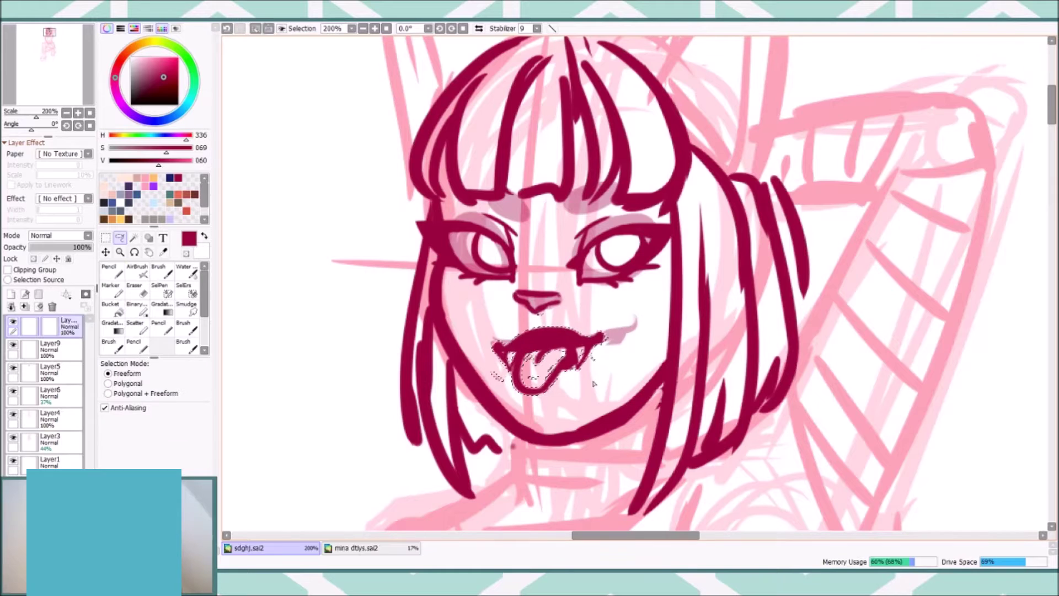
pyautogui.scroll(-6, 544, 276)
pyautogui.scroll(4, 634, 221)
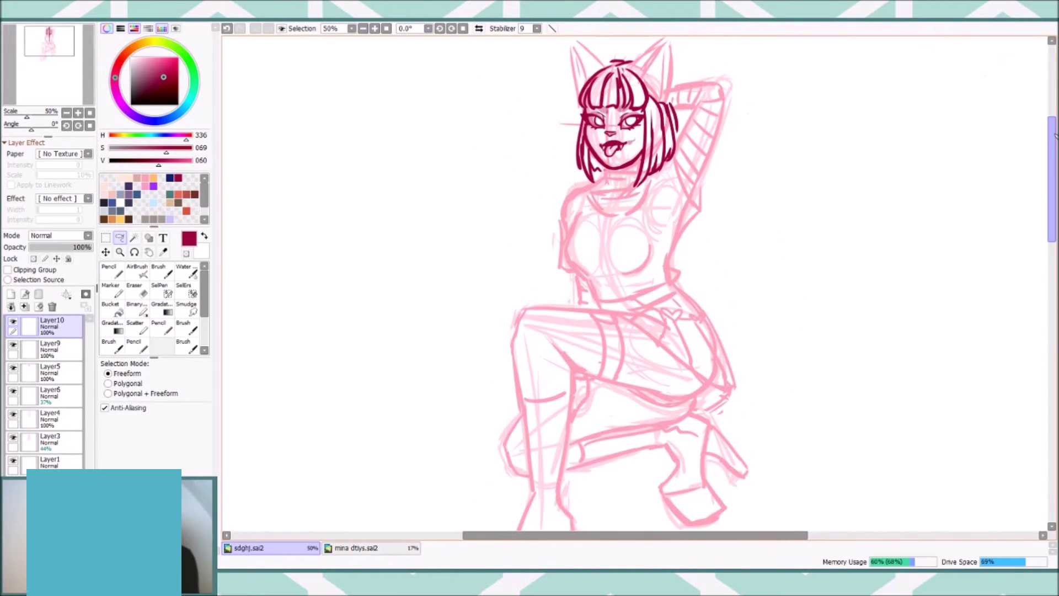
# Lasso the nose and the eyes on Layer9 and adjust them with transforms.
pyautogui.keyDown('ctrl'); pyautogui.click(684, 175); pyautogui.keyUp('ctrl')
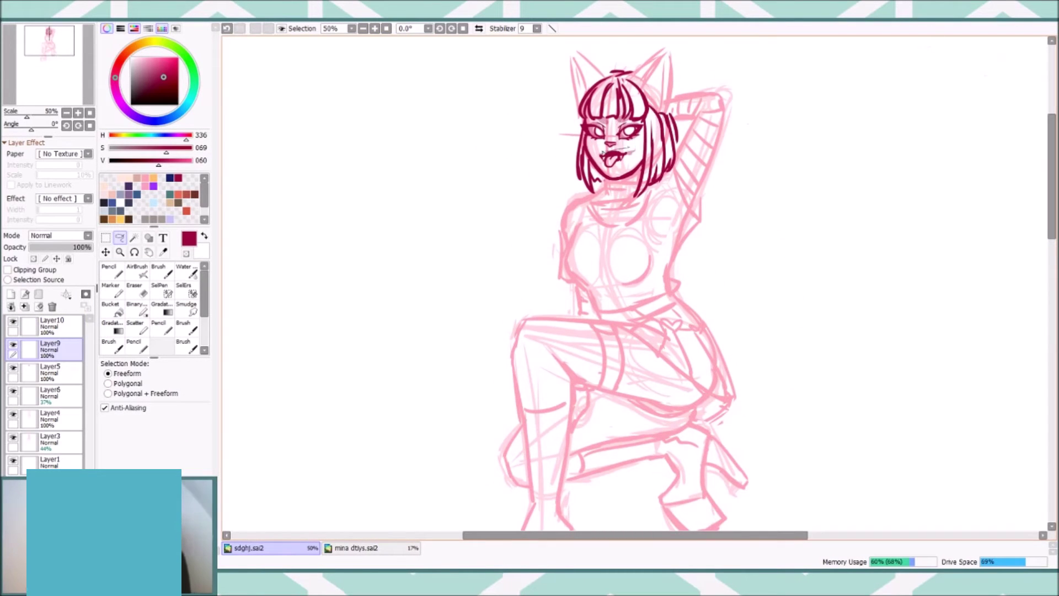
pyautogui.scroll(2, 684, 207)
pyautogui.hotkey('ctrl', 't')
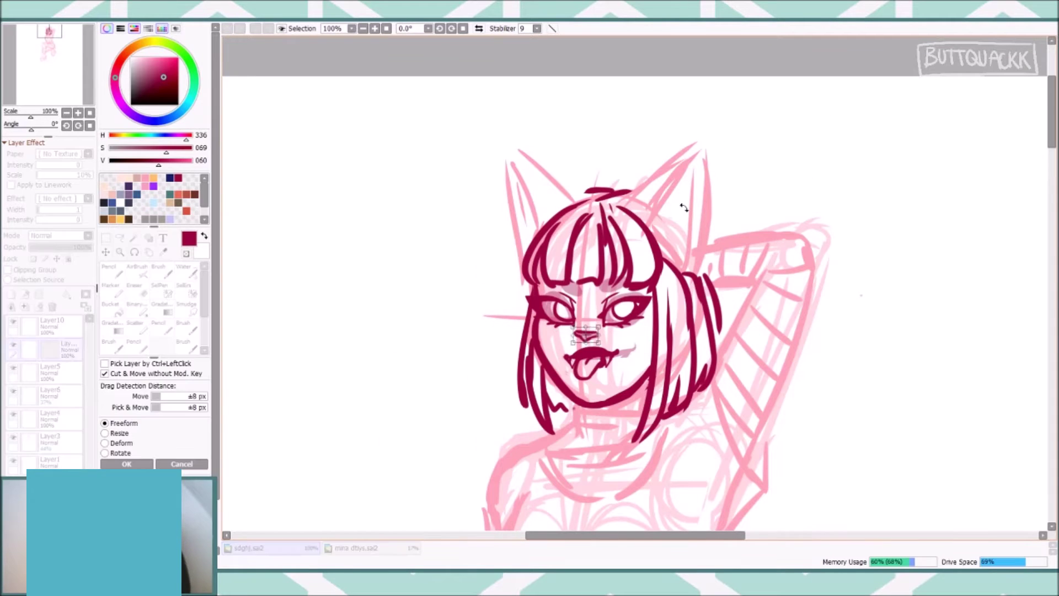
pyautogui.click(126, 464)
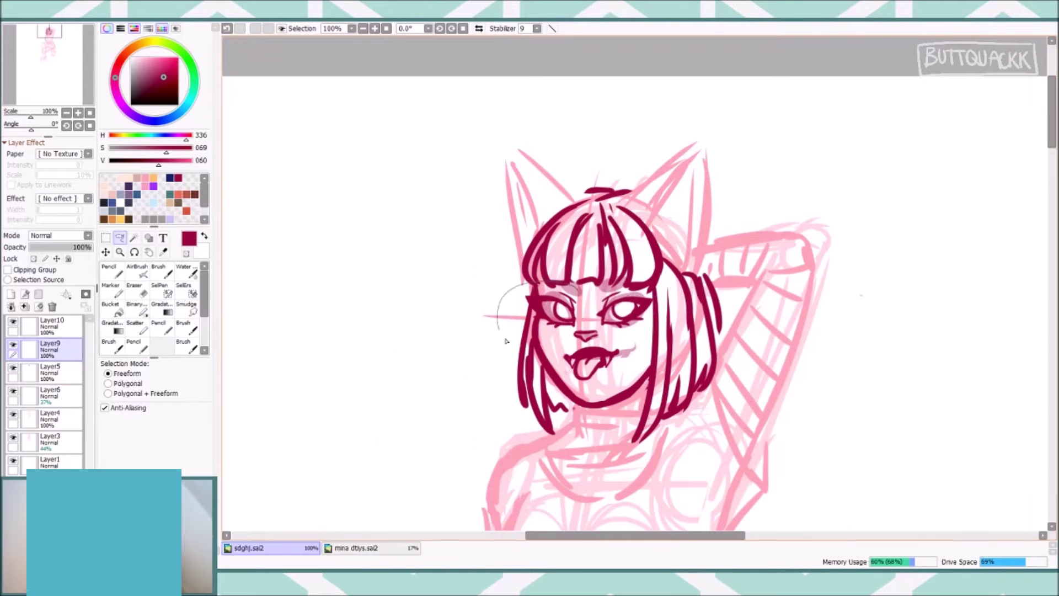
pyautogui.moveTo(659, 271)
pyautogui.mouseDown()
pyautogui.moveTo(615, 336)
pyautogui.moveTo(601, 309)
pyautogui.mouseUp()
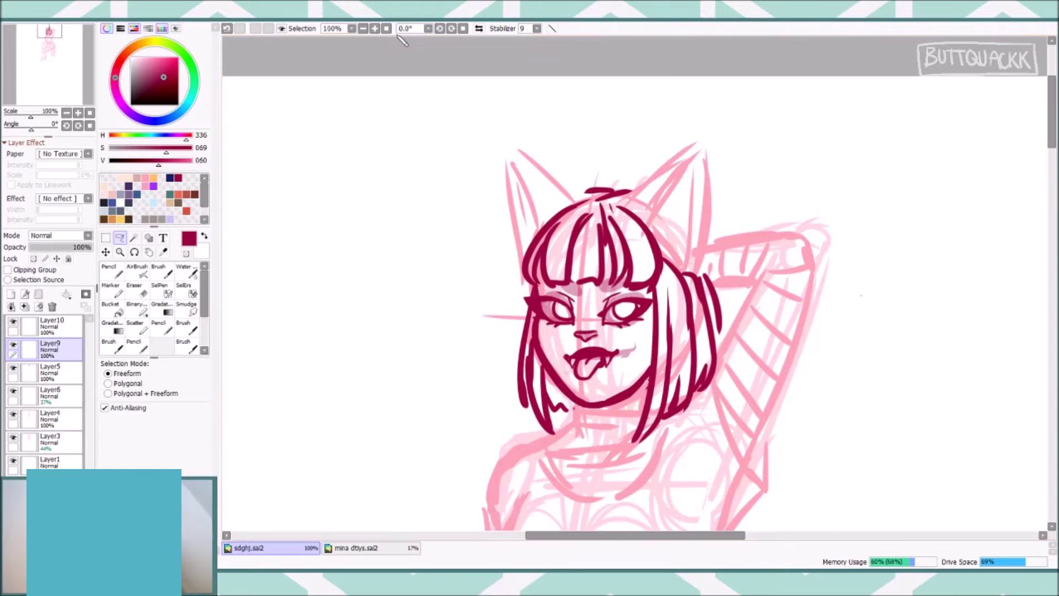
# Outline both eyebrows under the bangs on Layer10 and merge that layer down into Layer9.
pyautogui.press('n')
pyautogui.hotkey('ctrl', '+')
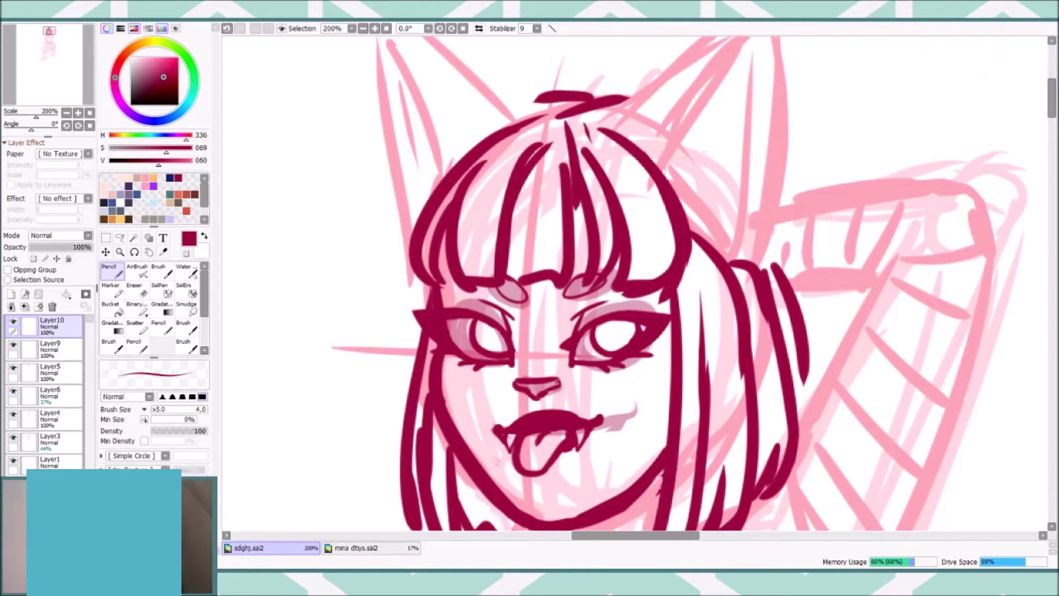
pyautogui.click(362, 28)
pyautogui.hotkey('ctrl', 'e')
# Lasso all the facial features on Layer9 and adjust them together with a freeform transform.
pyautogui.press('l')
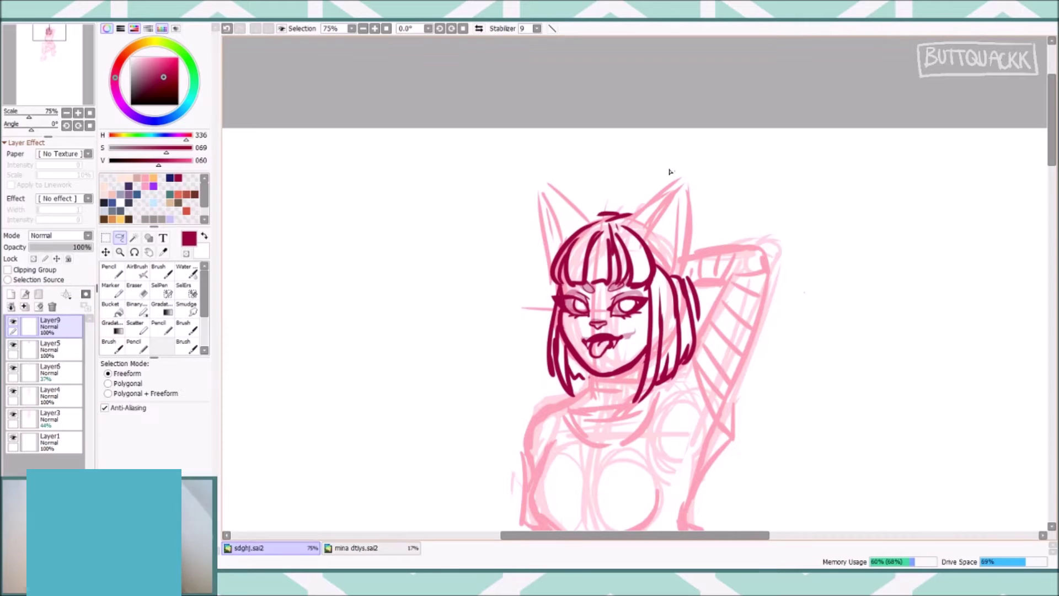
pyautogui.hotkey('ctrl', 't')
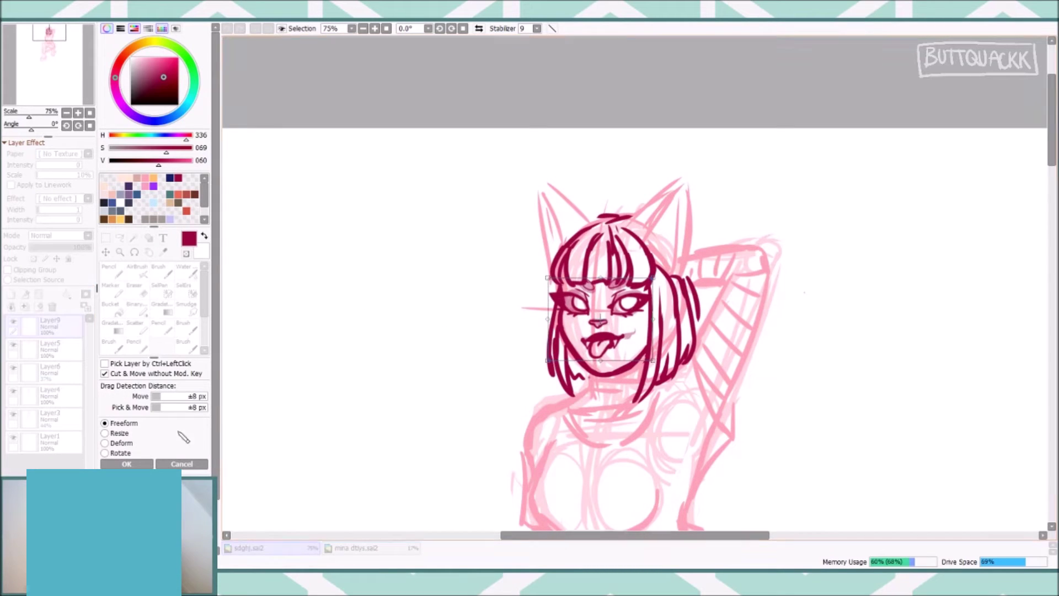
pyautogui.press('Return')
pyautogui.scroll(-3, 680, 148)
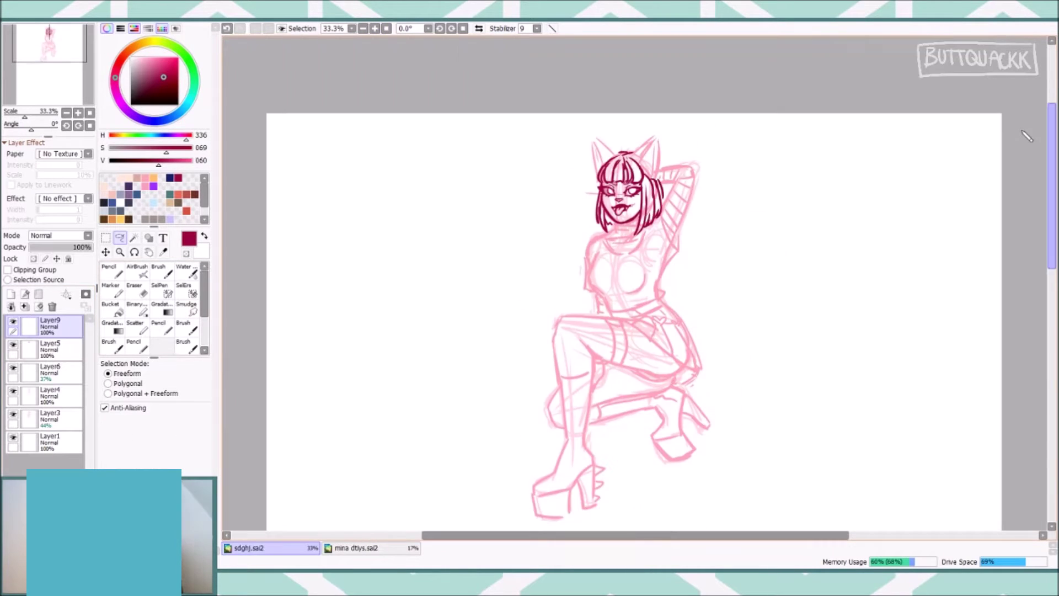
# Remove the rough face sketch on Layer6 and return to Layer9.
pyautogui.click(55, 371)
pyautogui.hotkey('ctrl', 'e')
pyautogui.click(79, 326)
pyautogui.scroll(5, 634, 210)
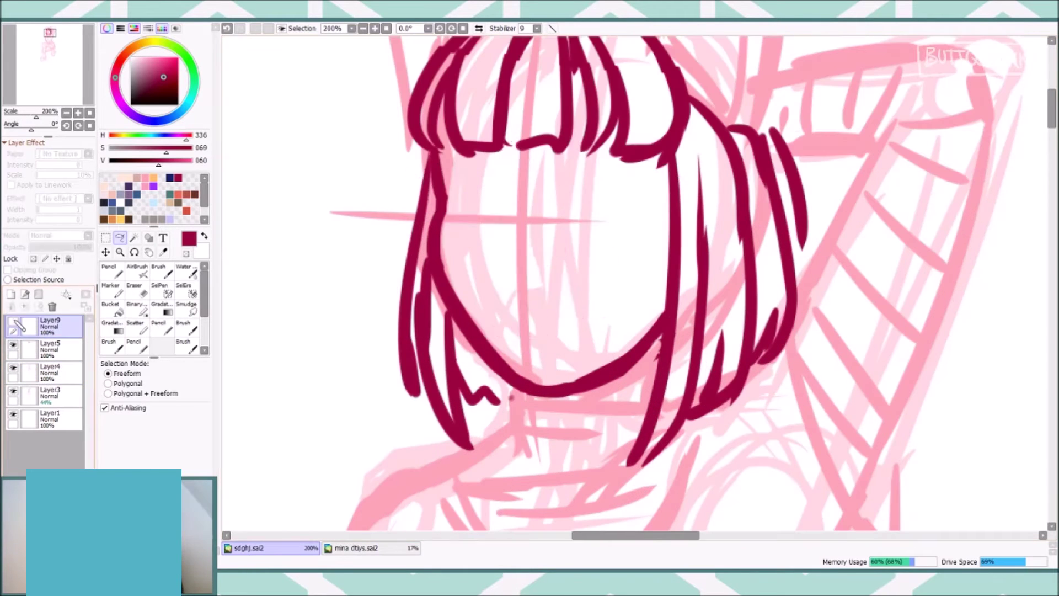
# Refine the upper lash lines of the eyes on Layer9.
pyautogui.press('n')
pyautogui.moveTo(617, 175); pyautogui.dragTo(654, 159)
pyautogui.hotkey('ctrl', 'z')
pyautogui.moveTo(445, 182); pyautogui.dragTo(457, 193)
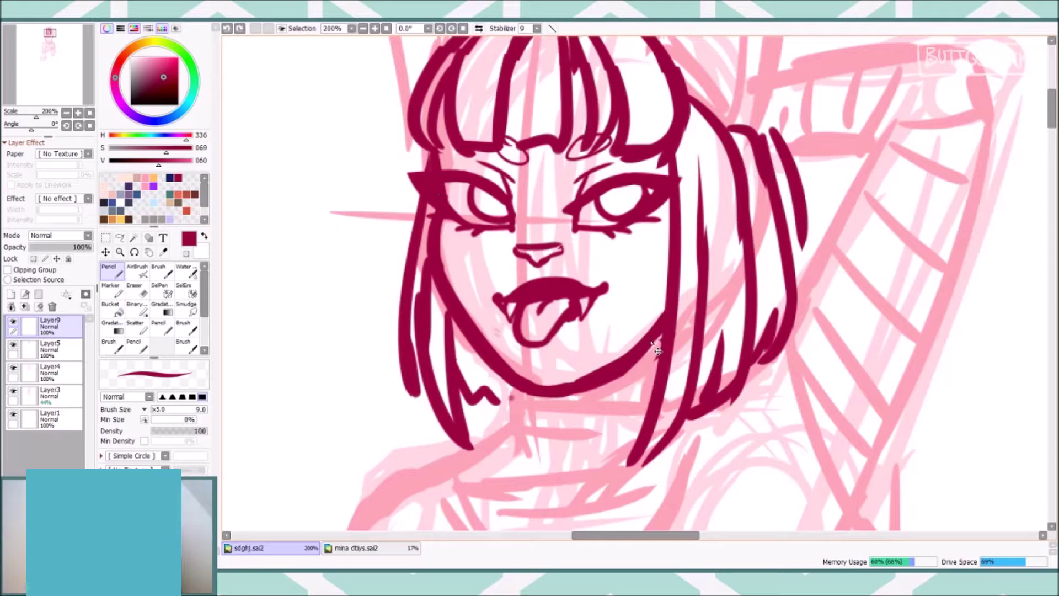
# Refine the eyelid creases and inner eye corners on Layer9 with Pencil strokes and lasso selections.
pyautogui.moveTo(580, 138); pyautogui.dragTo(575, 160)
pyautogui.press('a')
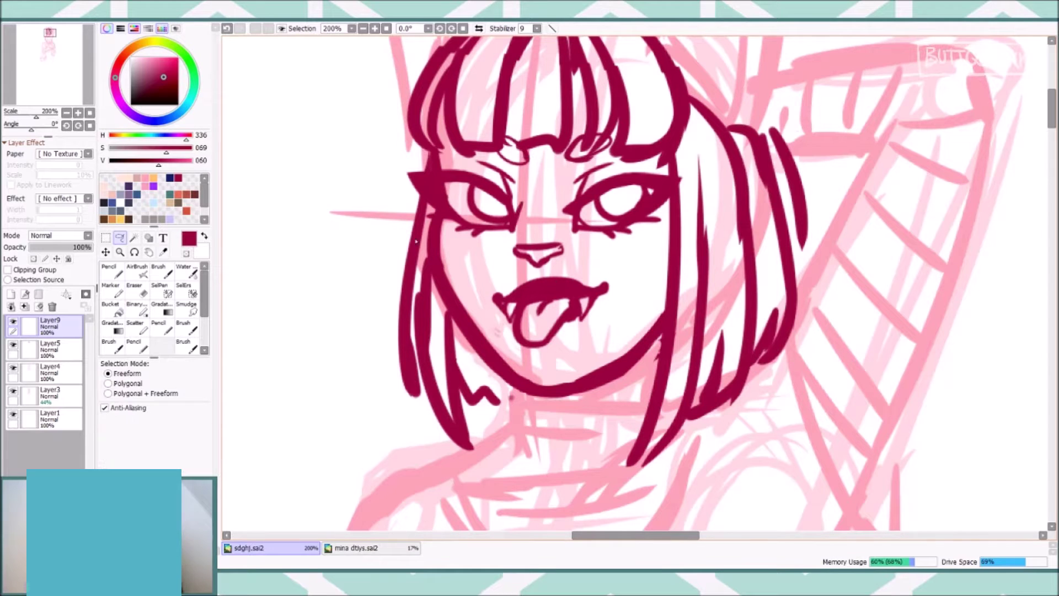
pyautogui.press('n')
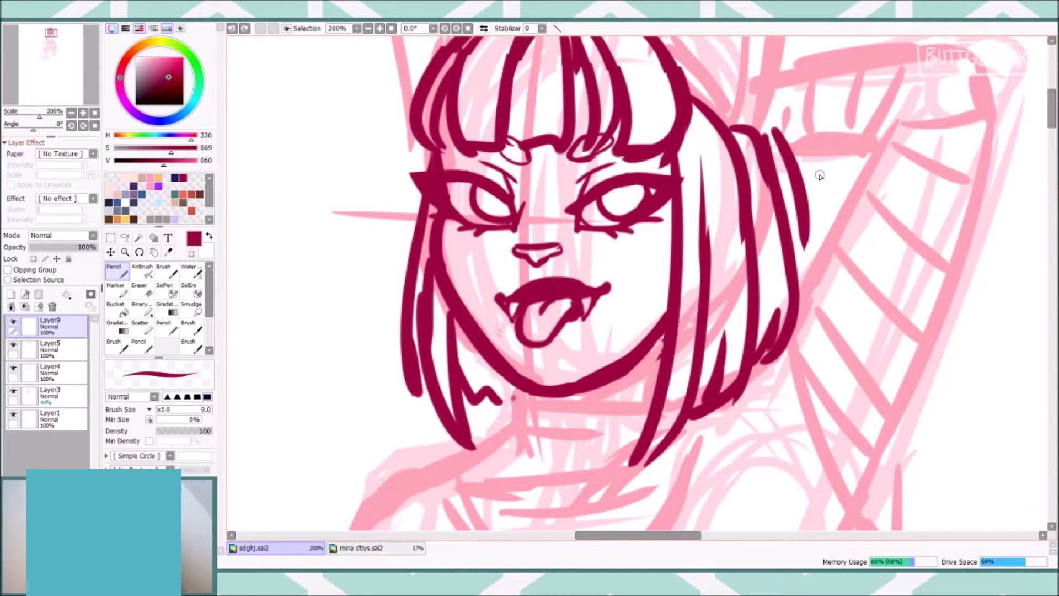
pyautogui.press('a')
pyautogui.moveTo(477, 165); pyautogui.dragTo(520, 193)
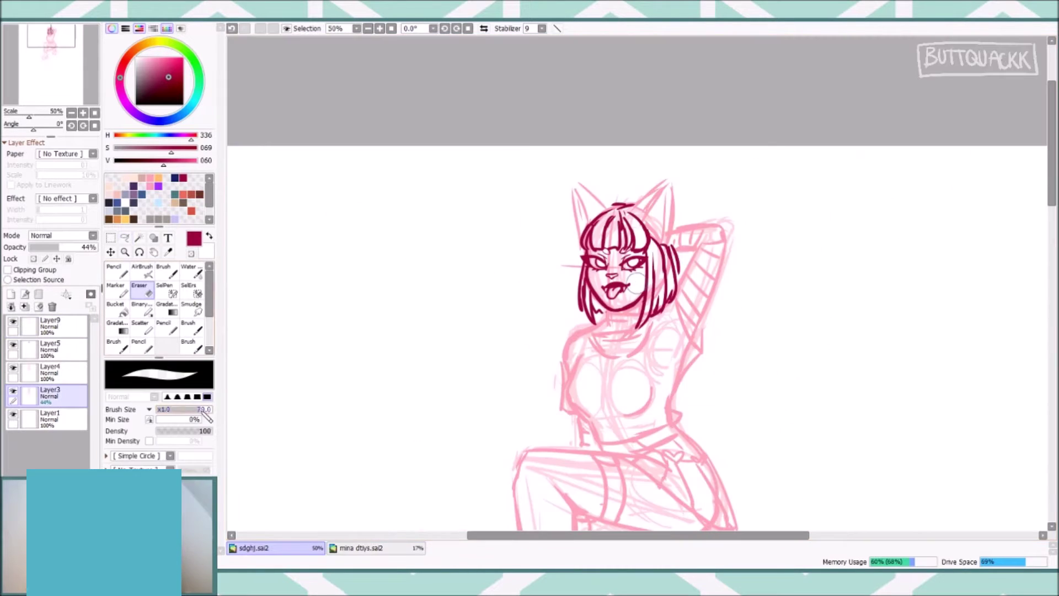
# Erase the rough construction lines over the torso and legs on Layer3 with the Eraser at size 80.
pyautogui.moveTo(205, 415); pyautogui.dragTo(208, 411)
pyautogui.moveTo(579, 397); pyautogui.dragTo(596, 380)
pyautogui.scroll(-5, 1016, 174)
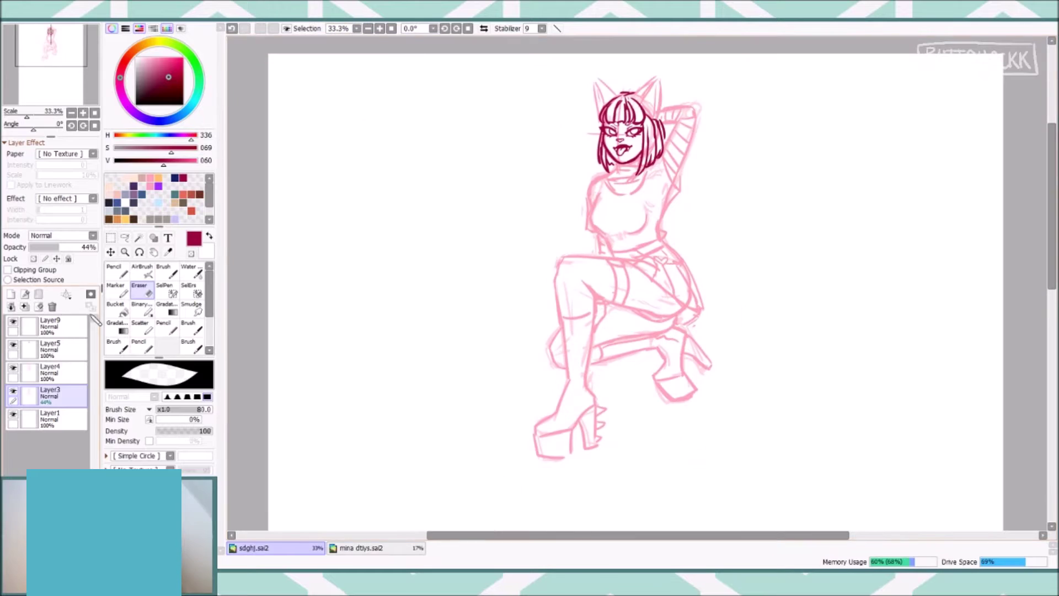
# Group the drawing layers into a folder named sketch at 59% opacity and enlarge the figure to fill most of the canvas.
pyautogui.click(69, 391)
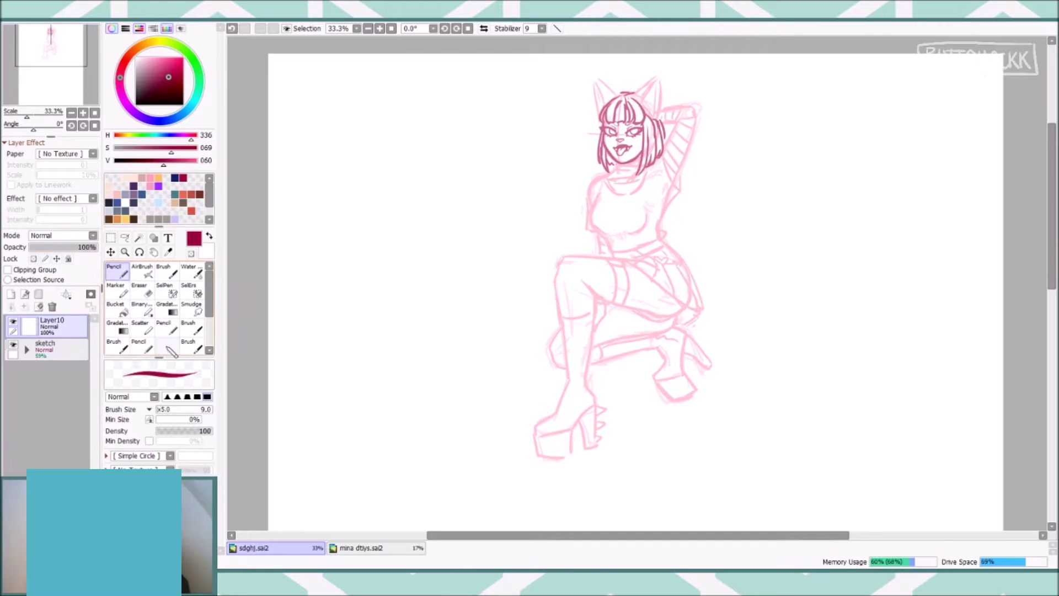
pyautogui.scroll(-2, 331, 328)
pyautogui.hotkey('ctrl', 't')
pyautogui.press('Return')
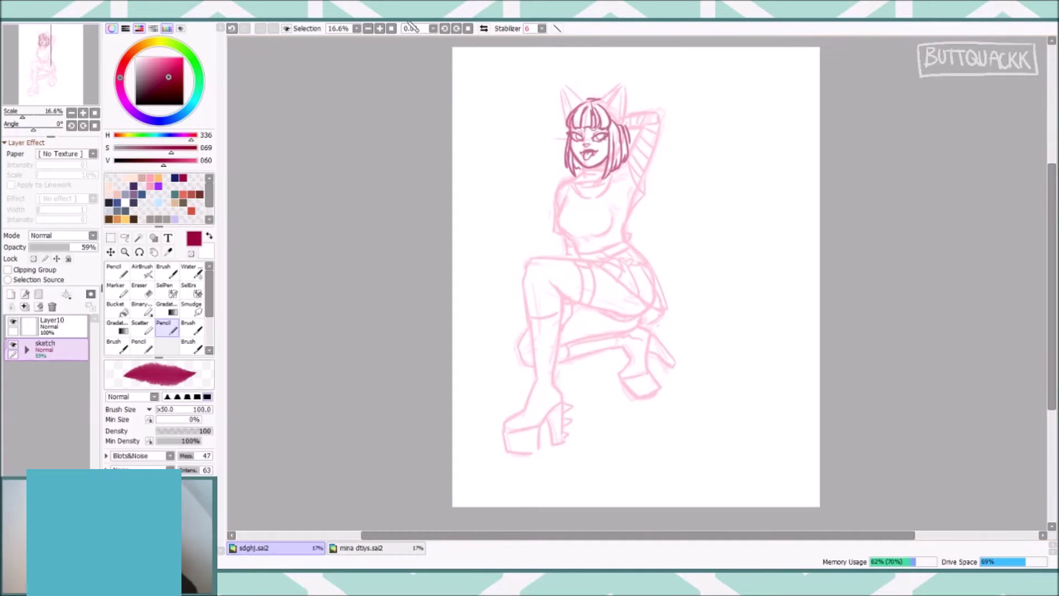
pyautogui.scroll(2, 637, 276)
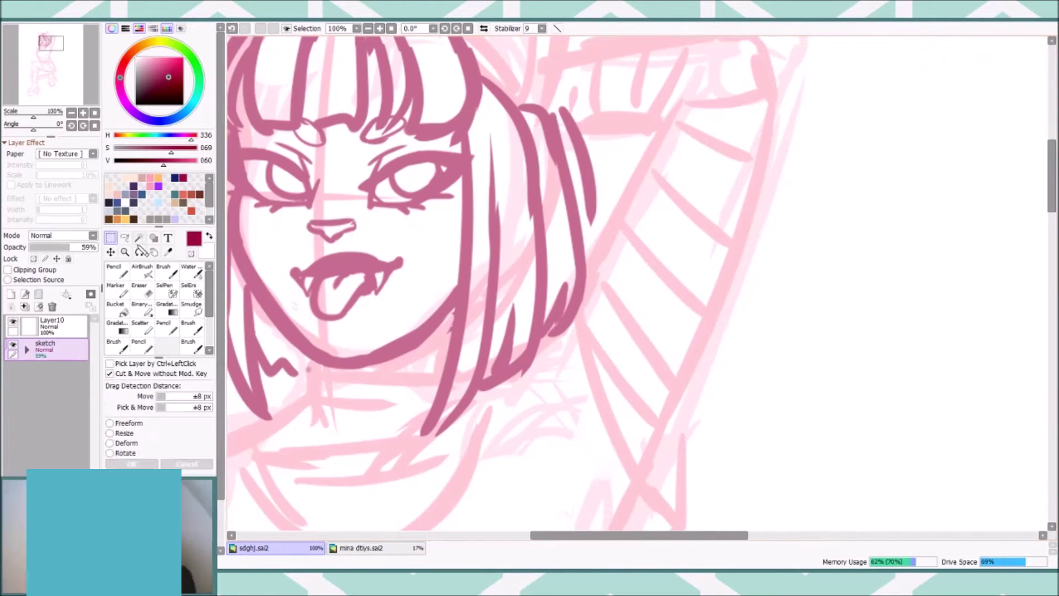
pyautogui.scroll(1, 637, 276)
pyautogui.press('Return')
# Make Layer10 active and set the textured Pencil to black at size 20.
pyautogui.click(26, 349)
pyautogui.scroll(-2, 343, 205)
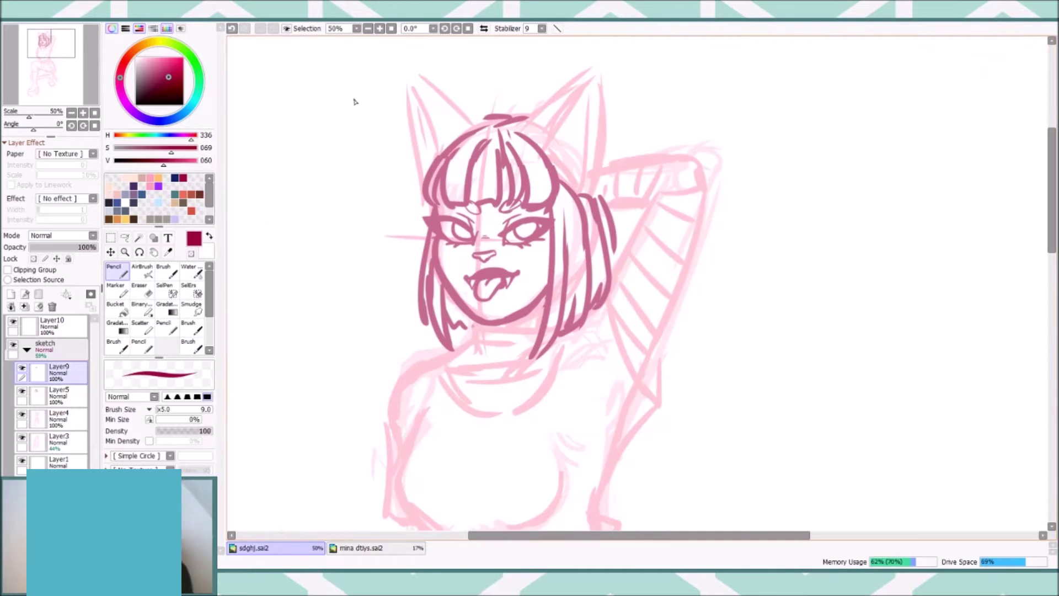
pyautogui.click(26, 350)
pyautogui.click(55, 326)
pyautogui.click(164, 327)
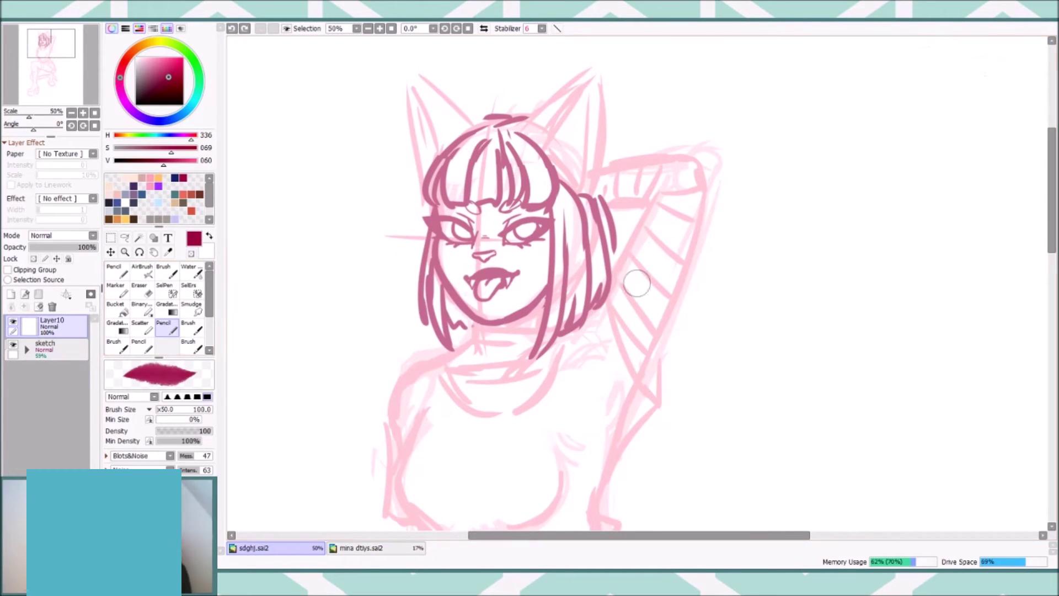
pyautogui.click(137, 103)
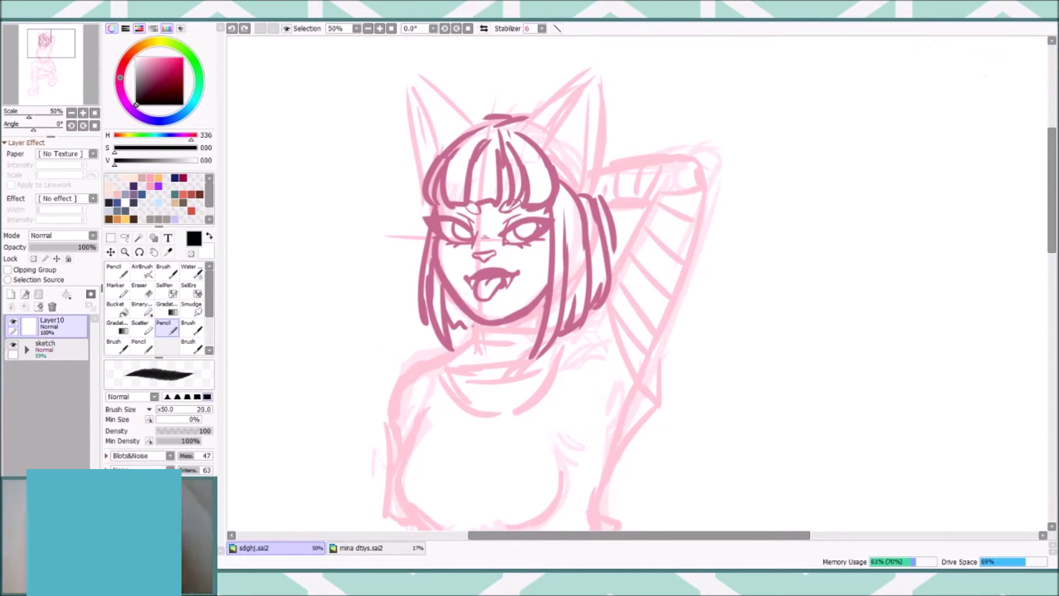
# Sketch a curled cat tail with a tufted tip extending from the waist in pink on Layer4.
pyautogui.scroll(1, 637, 281)
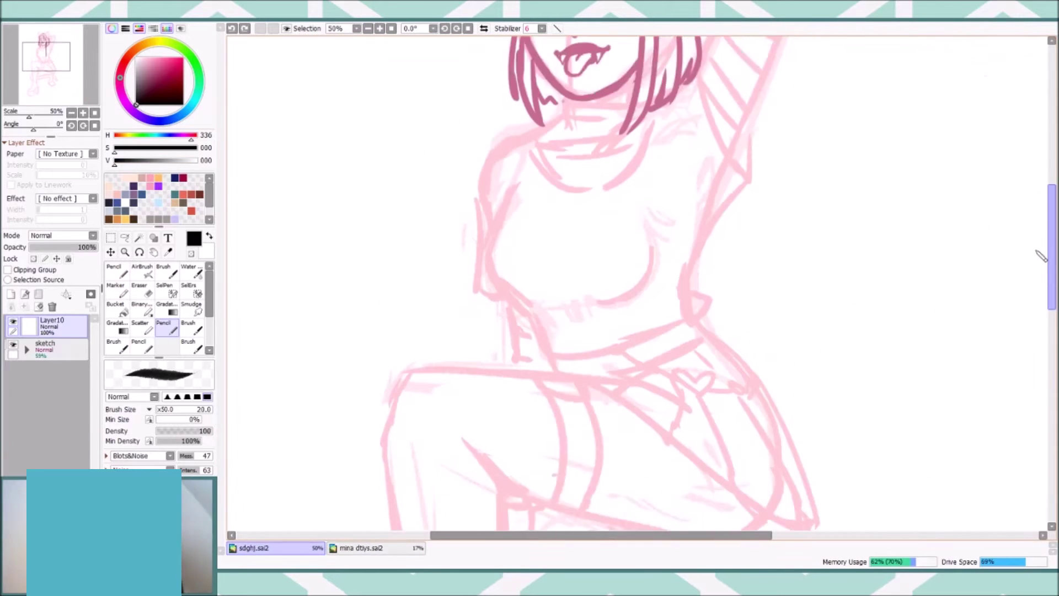
pyautogui.click(368, 28)
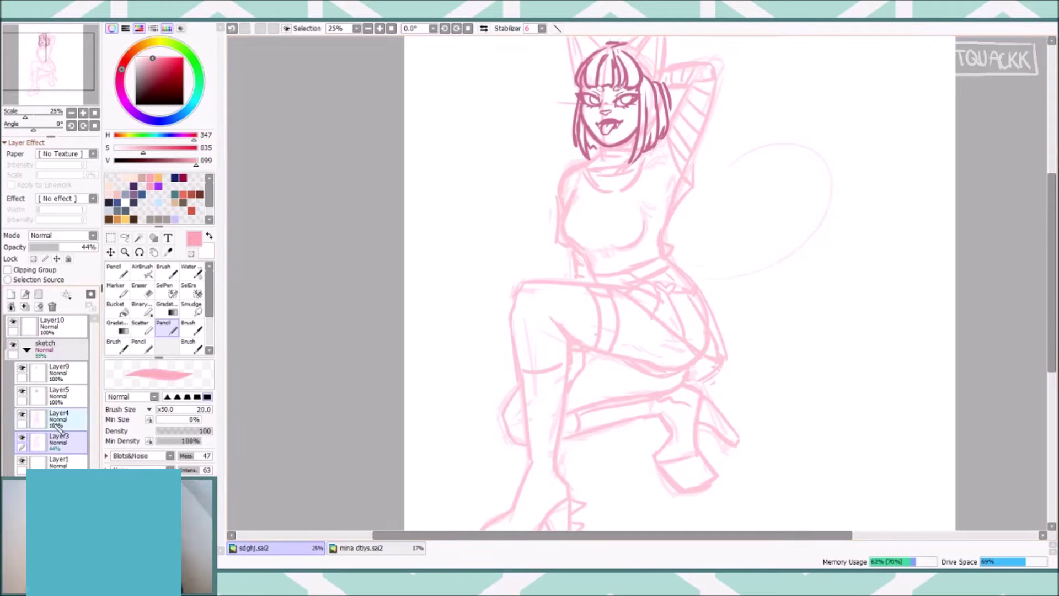
pyautogui.click(58, 419)
pyautogui.moveTo(690, 269); pyautogui.dragTo(812, 209)
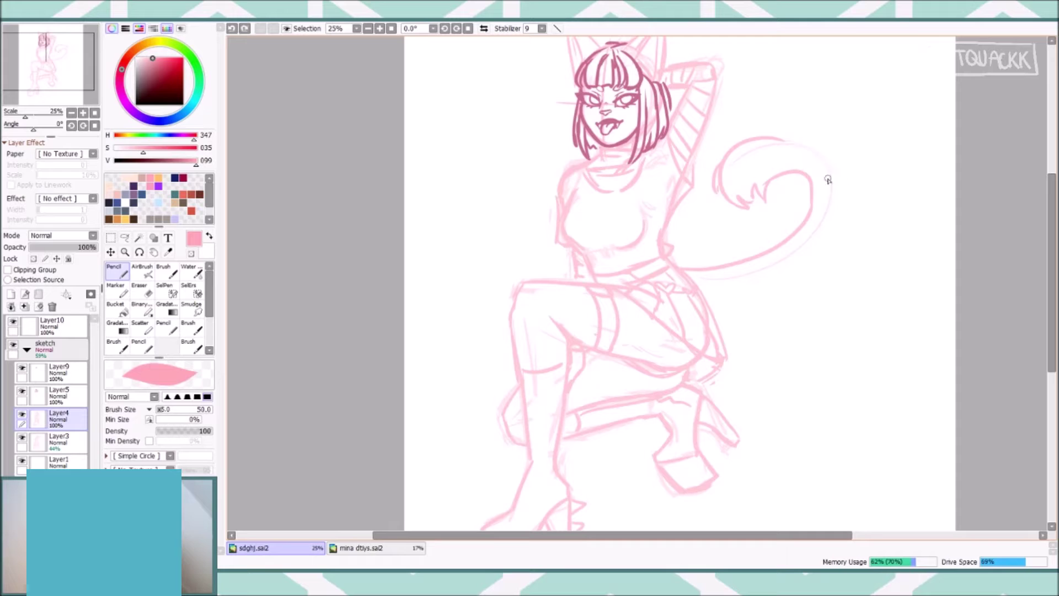
# Lasso the tail and rotate and reposition it with a freeform transform so it extends from behind the hips.
pyautogui.click(26, 350)
pyautogui.press('a')
pyautogui.moveTo(894, 132)
pyautogui.mouseDown()
pyautogui.moveTo(888, 201)
pyautogui.moveTo(695, 276)
pyautogui.mouseUp()
pyautogui.moveTo(786, 305)
pyautogui.keyDown('ctrl'); pyautogui.mouseDown()
pyautogui.moveTo(796, 338)
pyautogui.moveTo(803, 260)
pyautogui.moveTo(769, 308)
pyautogui.mouseUp(); pyautogui.keyUp('ctrl')
pyautogui.hotkey('ctrl', 'd')
pyautogui.hotkey('ctrl', 't')
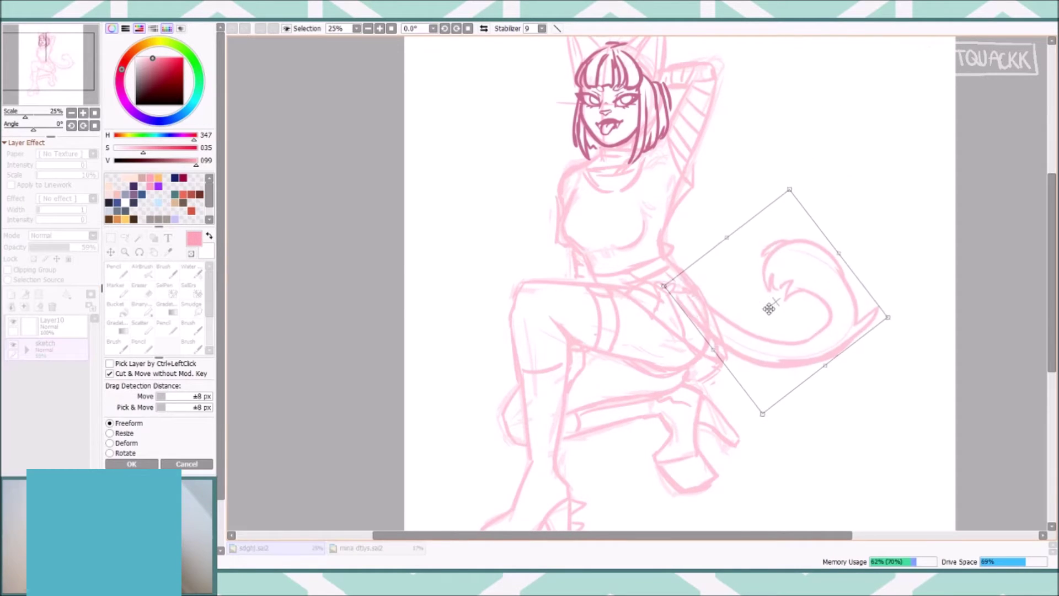
pyautogui.press('Return')
# Erase the tail lines on Layer4 that overlap the skirt at the hip.
pyautogui.press('e')
pyautogui.click(58, 419)
pyautogui.hotkey('ctrl', 'd')
pyautogui.moveTo(687, 297); pyautogui.dragTo(711, 333)
# Ink the inner left strands of the bangs in black on Layer10 with the textured Pencil reduced to size 16.
pyautogui.click(27, 350)
pyautogui.click(57, 326)
pyautogui.click(163, 326)
pyautogui.click(108, 203)
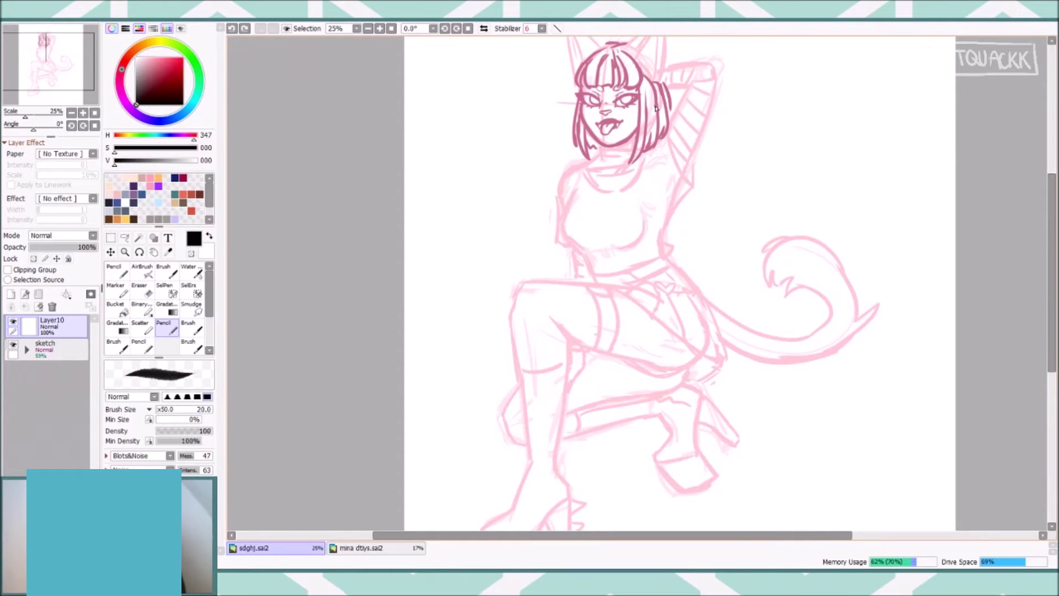
pyautogui.scroll(4, 607, 221)
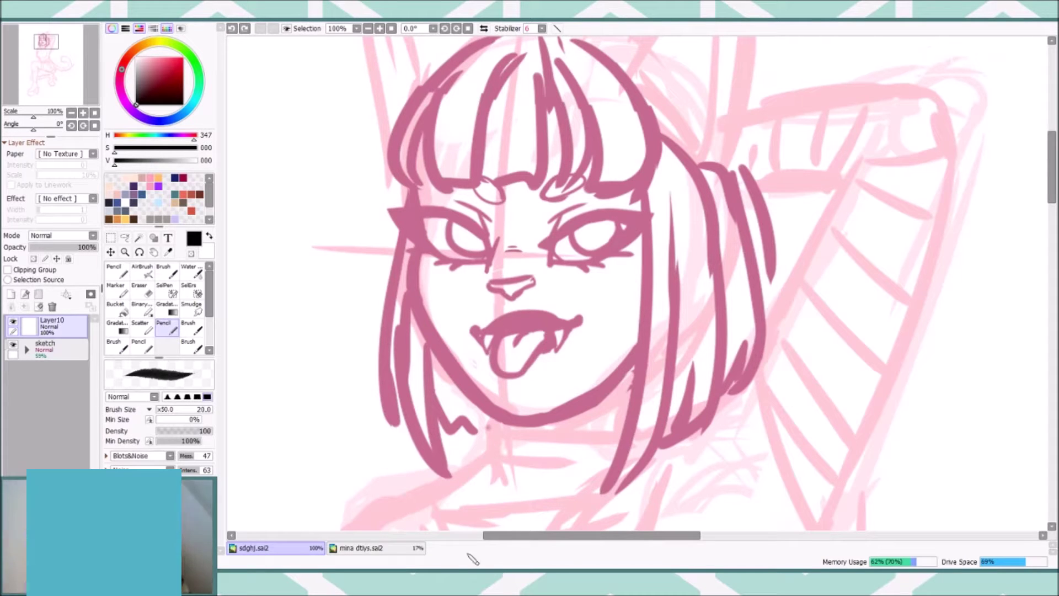
pyautogui.hotkey('ctrl', '+')
pyautogui.hotkey('ctrl', 'z')
pyautogui.moveTo(384, 134); pyautogui.dragTo(394, 325)
pyautogui.moveTo(451, 85)
pyautogui.mouseDown()
pyautogui.moveTo(384, 158)
pyautogui.moveTo(343, 271)
pyautogui.moveTo(389, 245)
pyautogui.moveTo(413, 310)
pyautogui.mouseUp()
pyautogui.press('[')
pyautogui.moveTo(457, 110); pyautogui.dragTo(441, 273)
pyautogui.hotkey('ctrl', 'z')
# Ink the outer curves of the bangs and the remaining strands on both sides down to their pointed tips.
pyautogui.moveTo(408, 102)
pyautogui.mouseDown()
pyautogui.moveTo(270, 290)
pyautogui.moveTo(309, 312)
pyautogui.mouseUp()
pyautogui.moveTo(335, 189); pyautogui.dragTo(311, 323)
pyautogui.hotkey('ctrl', 'z')
pyautogui.moveTo(497, 182); pyautogui.dragTo(510, 323)
pyautogui.hotkey('ctrl', 'z')
pyautogui.moveTo(496, 133); pyautogui.dragTo(538, 314)
pyautogui.moveTo(485, 88)
pyautogui.mouseDown()
pyautogui.moveTo(579, 270)
pyautogui.moveTo(562, 319)
pyautogui.mouseUp()
pyautogui.moveTo(449, 87)
pyautogui.mouseDown()
pyautogui.moveTo(482, 84)
pyautogui.moveTo(629, 319)
pyautogui.mouseUp()
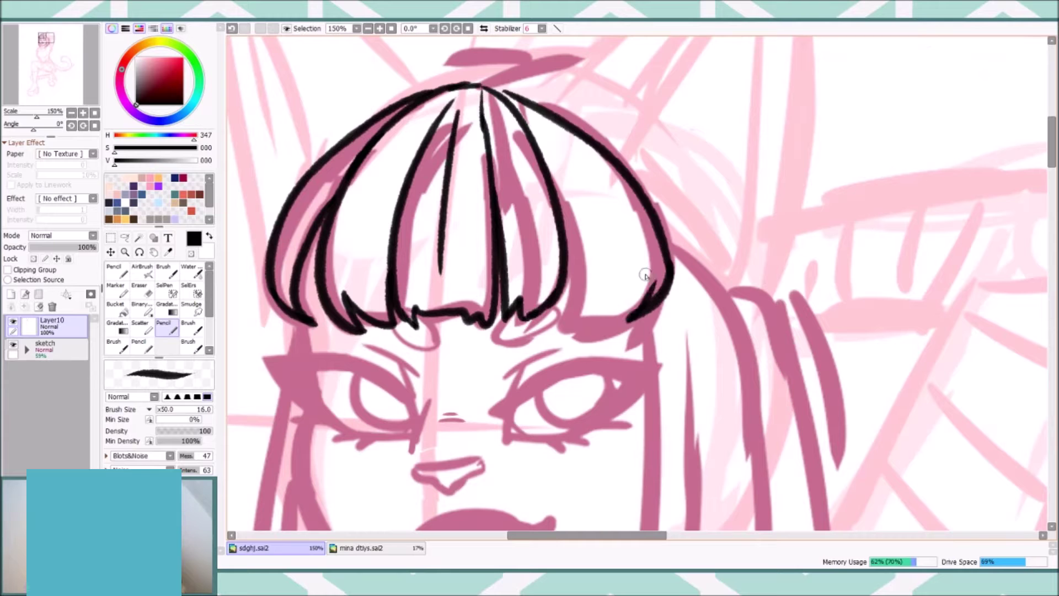
pyautogui.moveTo(602, 243); pyautogui.dragTo(643, 273)
pyautogui.hotkey('ctrl', 'z')
# Ink the nose and the right eye's thick winged lash line with its lower lashes.
pyautogui.scroll(-5, 435, 314)
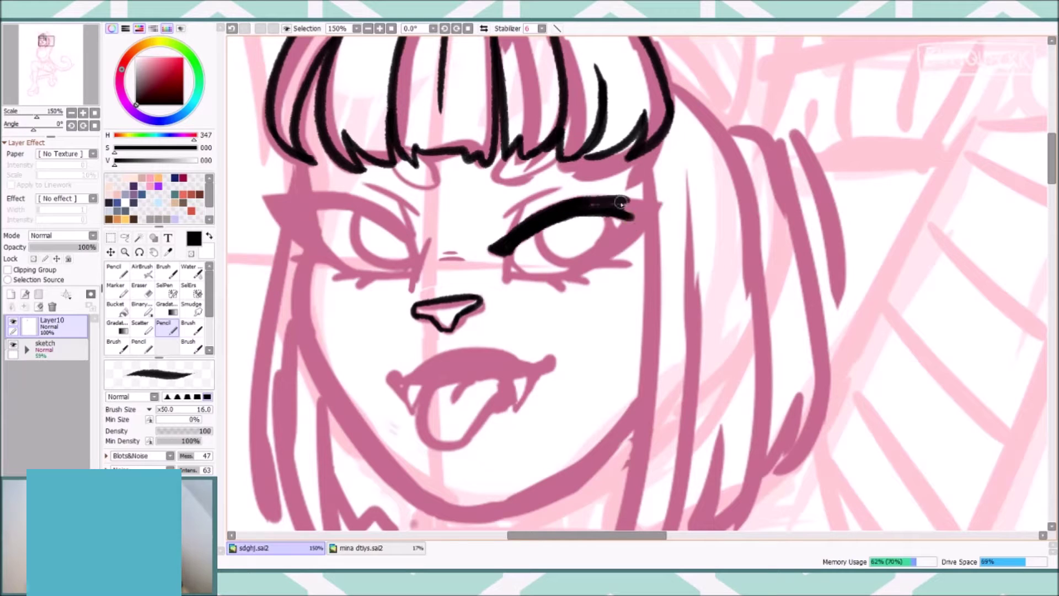
pyautogui.moveTo(574, 201); pyautogui.dragTo(653, 205)
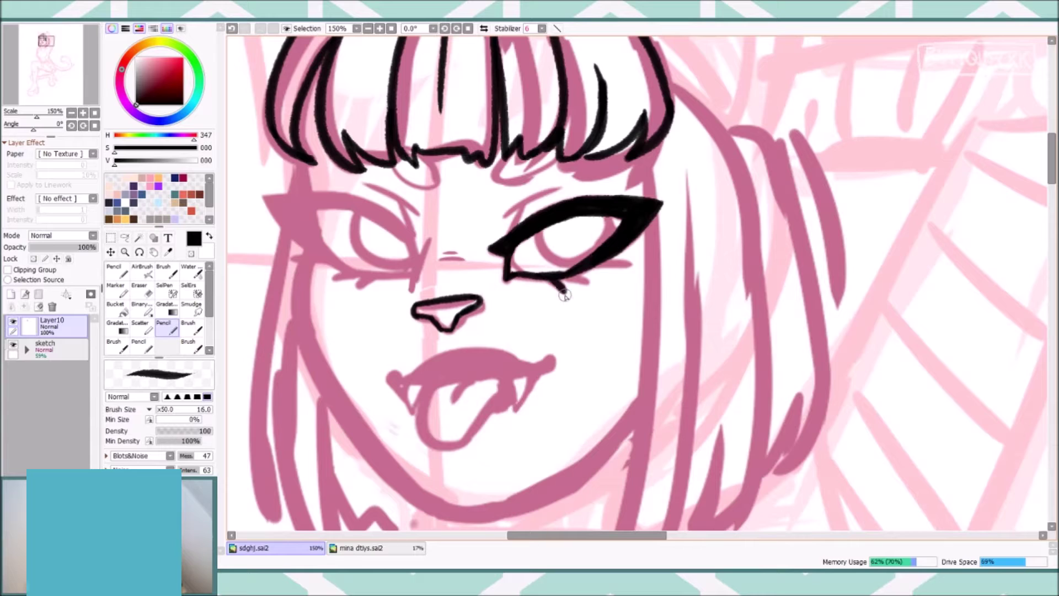
pyautogui.moveTo(562, 224); pyautogui.dragTo(634, 212)
pyautogui.hotkey('ctrl', 'z')
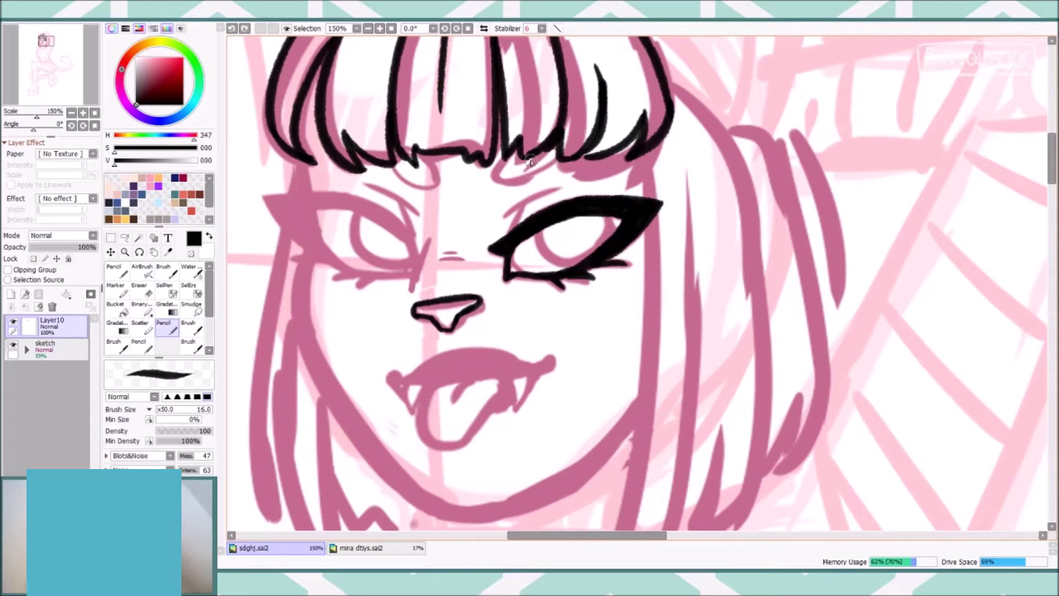
# Outline the right eye's iris and ink the eyelid crease, eyebrow tips and nose-bridge marks around it.
pyautogui.moveTo(557, 259); pyautogui.dragTo(548, 231)
pyautogui.press('e')
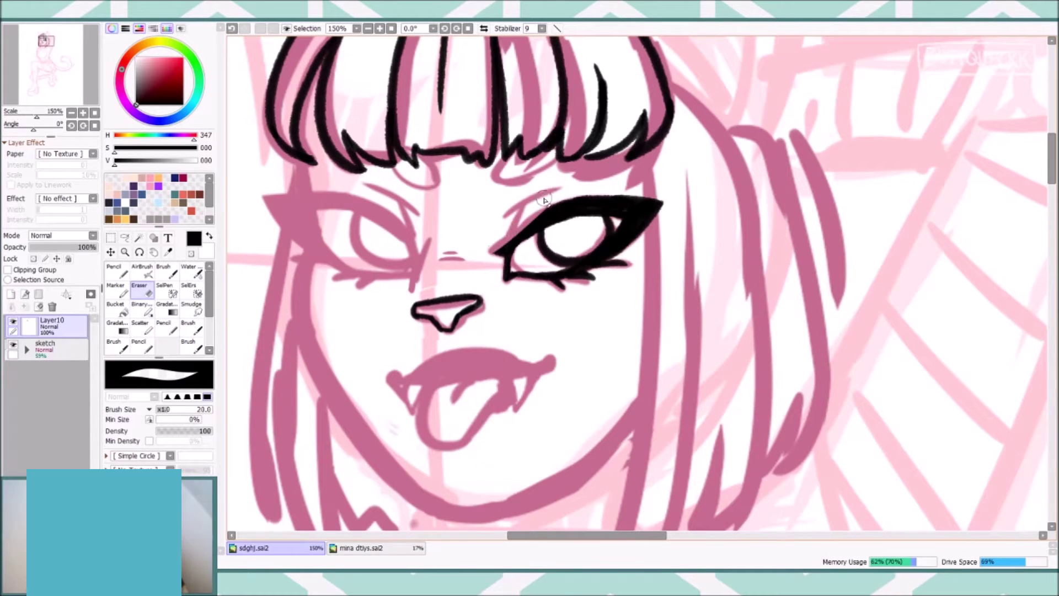
pyautogui.click(165, 326)
pyautogui.moveTo(507, 221); pyautogui.dragTo(560, 193)
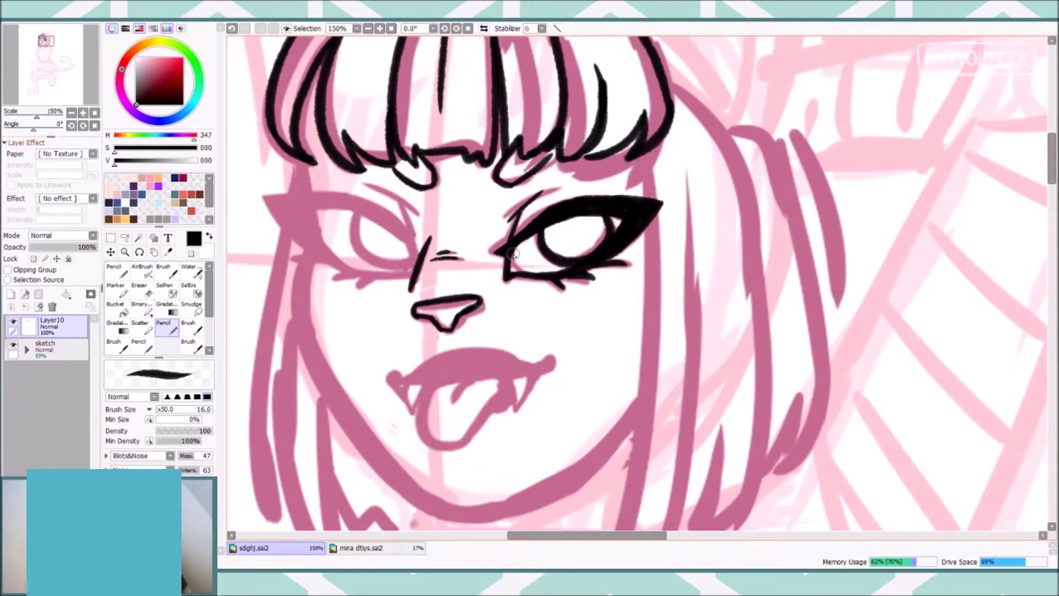
# Ink the open mouth with its stuck-out tongue, fangs and solid black upper lip, and adjust its placement with a transform.
pyautogui.hscroll(-3, 557, 380)
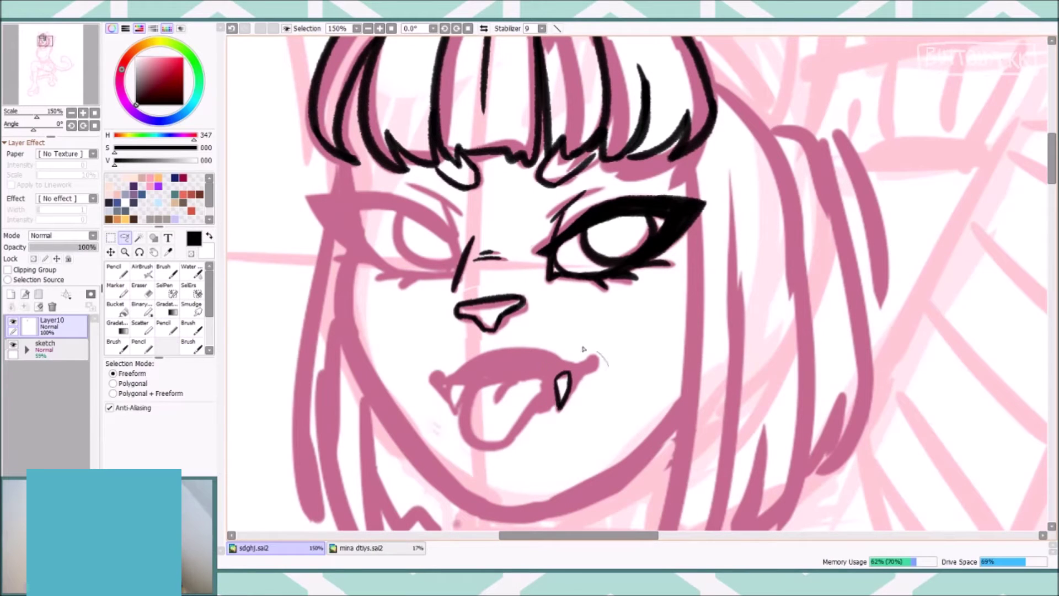
pyautogui.moveTo(549, 381); pyautogui.dragTo(553, 411)
pyautogui.moveTo(485, 380); pyautogui.dragTo(483, 435)
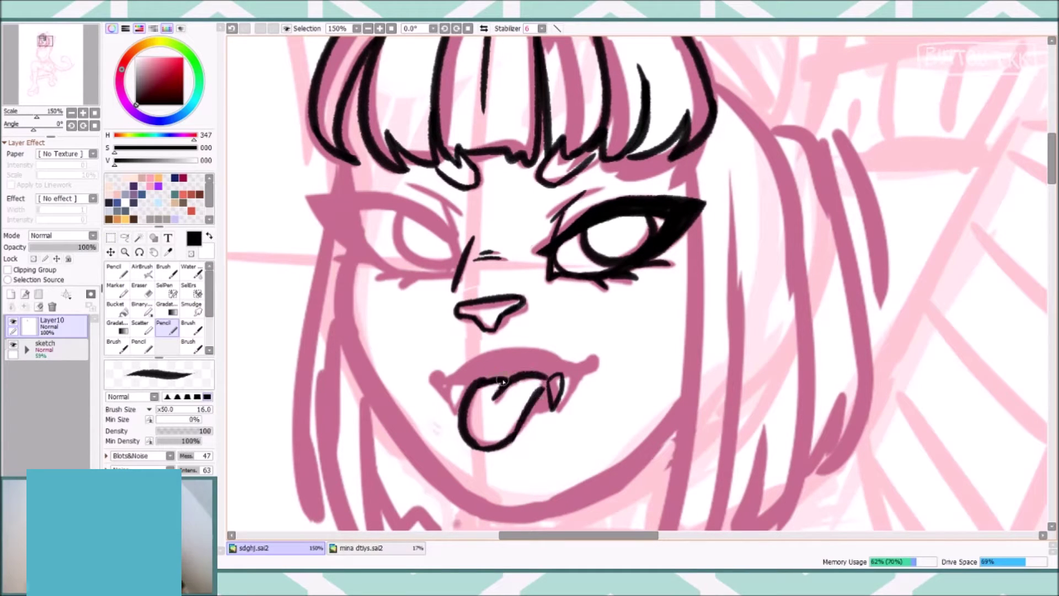
pyautogui.moveTo(533, 356); pyautogui.dragTo(578, 375)
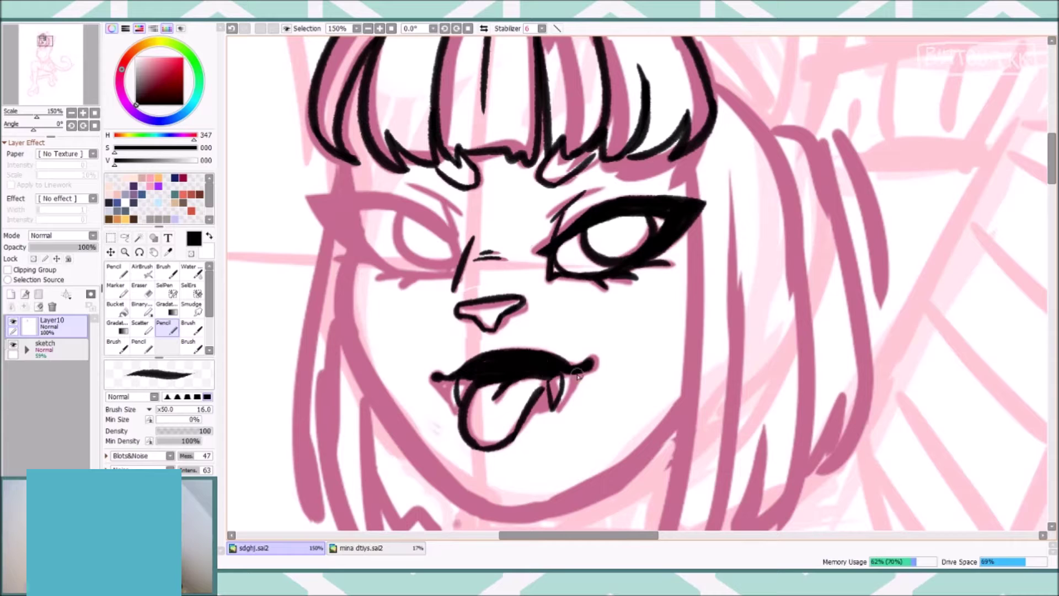
pyautogui.moveTo(454, 386); pyautogui.dragTo(493, 368)
pyautogui.hotkey('ctrl', 't')
pyautogui.press('Return')
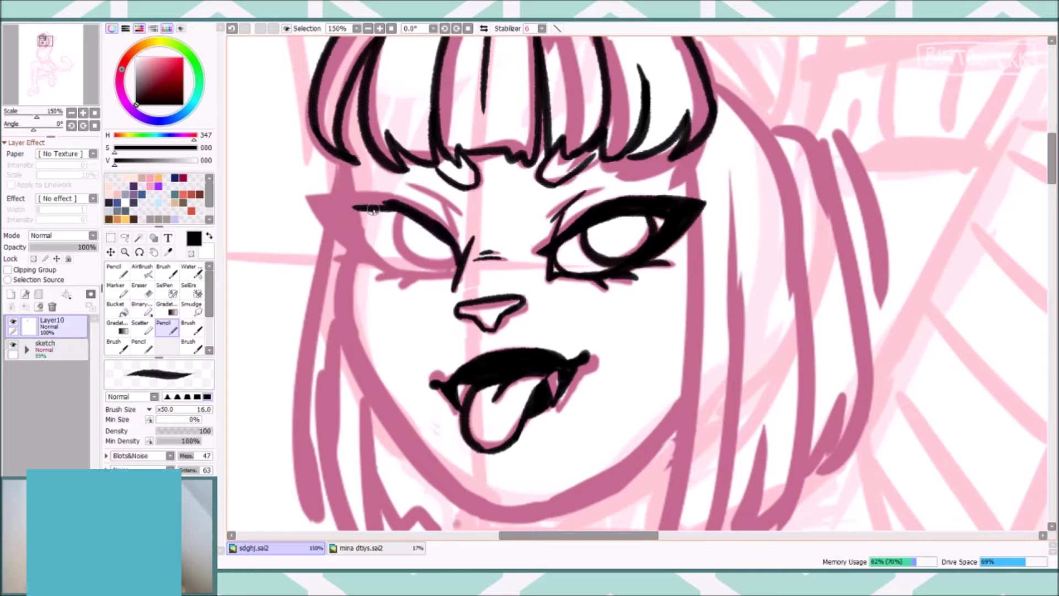
# Ink the left eye with a thick winged lash line, lower lashes and round iris.
pyautogui.moveTo(325, 212)
pyautogui.mouseDown()
pyautogui.moveTo(388, 202)
pyautogui.moveTo(375, 263)
pyautogui.mouseUp()
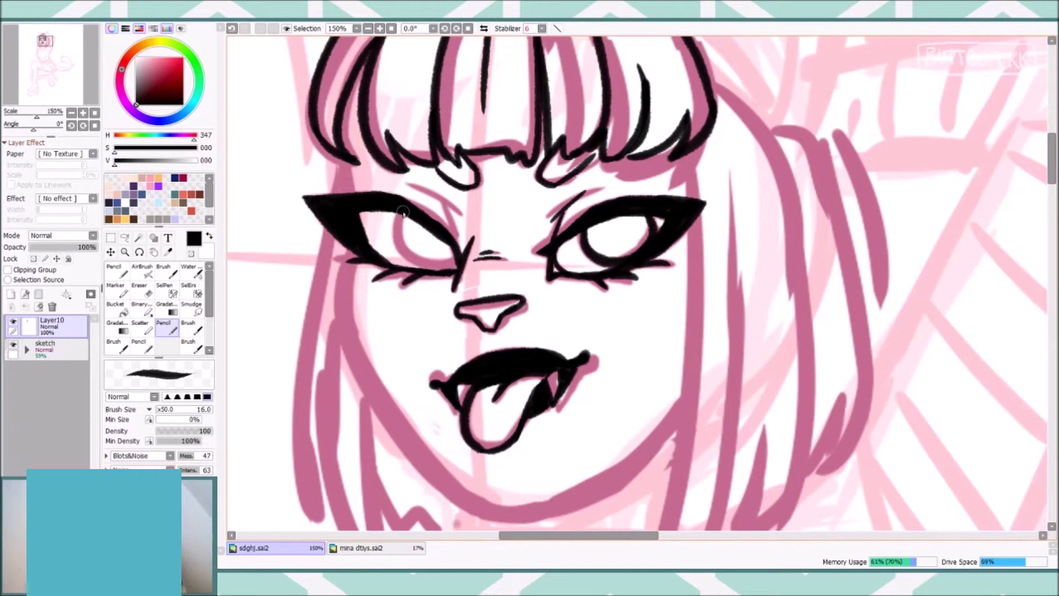
pyautogui.moveTo(403, 212); pyautogui.dragTo(440, 272)
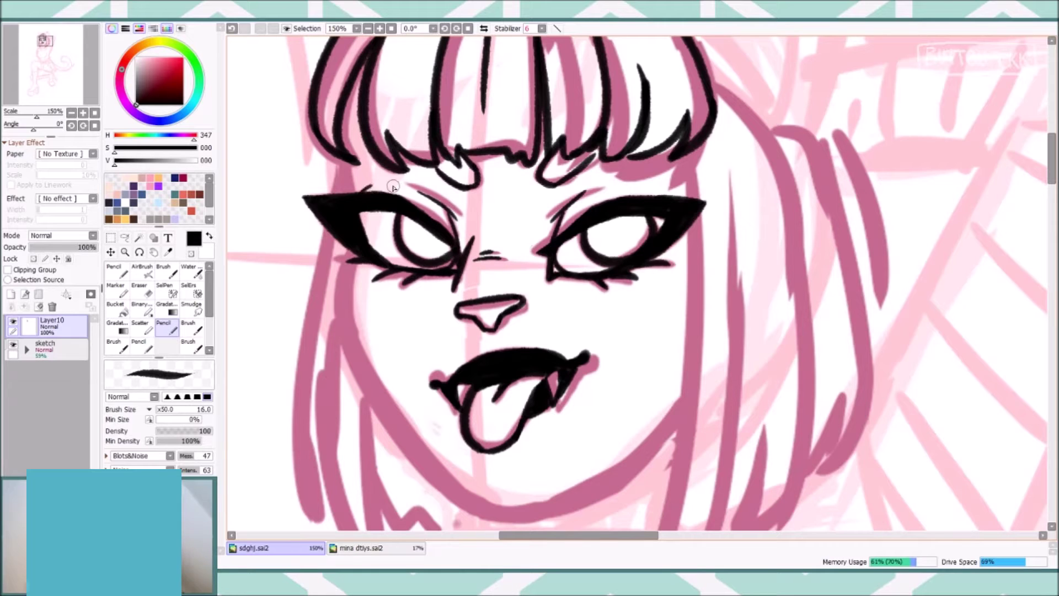
pyautogui.hotkey('ctrl', 'z')
# Ink the face contour from the cheeks around the chin and add two piercing dots below the mouth.
pyautogui.moveTo(349, 251)
pyautogui.mouseDown()
pyautogui.moveTo(345, 360)
pyautogui.moveTo(413, 436)
pyautogui.moveTo(355, 353)
pyautogui.moveTo(502, 515)
pyautogui.moveTo(379, 398)
pyautogui.moveTo(450, 486)
pyautogui.mouseUp()
pyautogui.hotkey('ctrl', 'z')
pyautogui.scroll(-3, 418, 461)
pyautogui.scroll(-3, 417, 461)
pyautogui.moveTo(485, 359); pyautogui.dragTo(676, 251)
pyautogui.moveTo(480, 107); pyautogui.dragTo(557, 176)
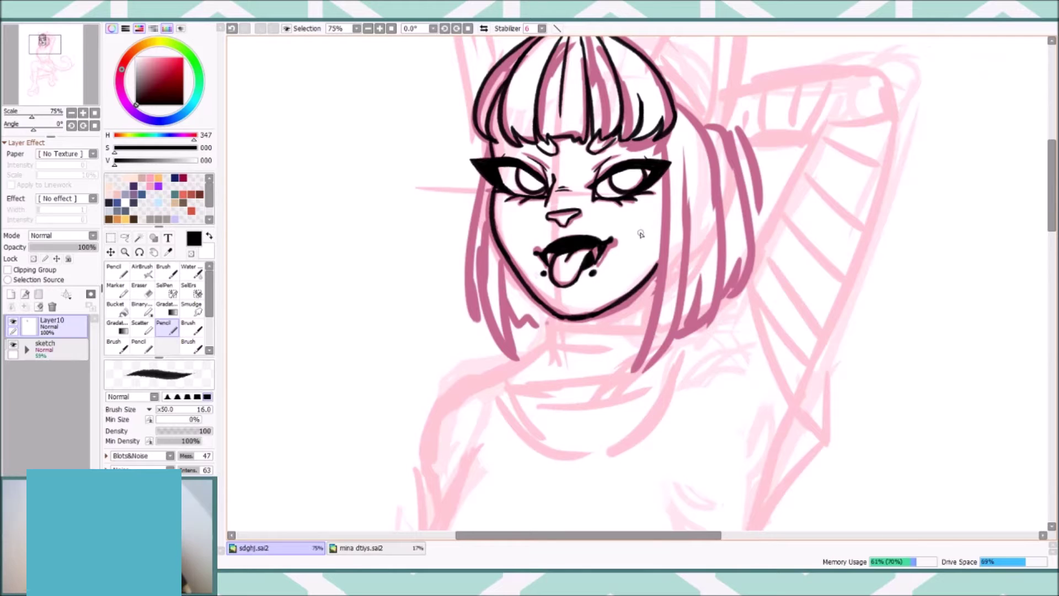
# Clean up the ink around the right fang with the Eraser at size 9.
pyautogui.scroll(3, 643, 228)
pyautogui.press('e')
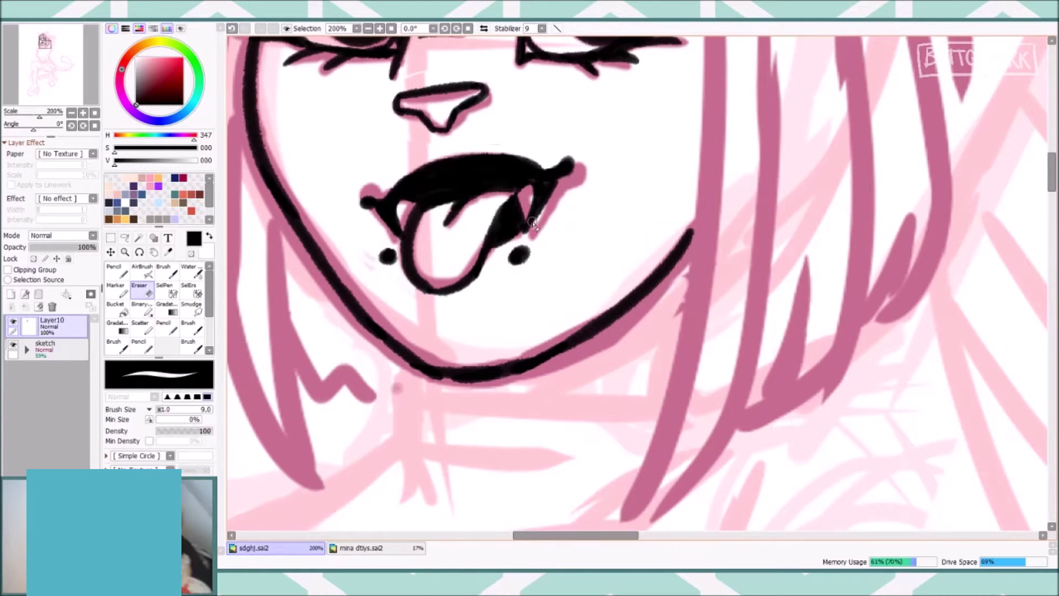
pyautogui.scroll(-2, 567, 265)
pyautogui.press('n')
pyautogui.scroll(2, 640, 282)
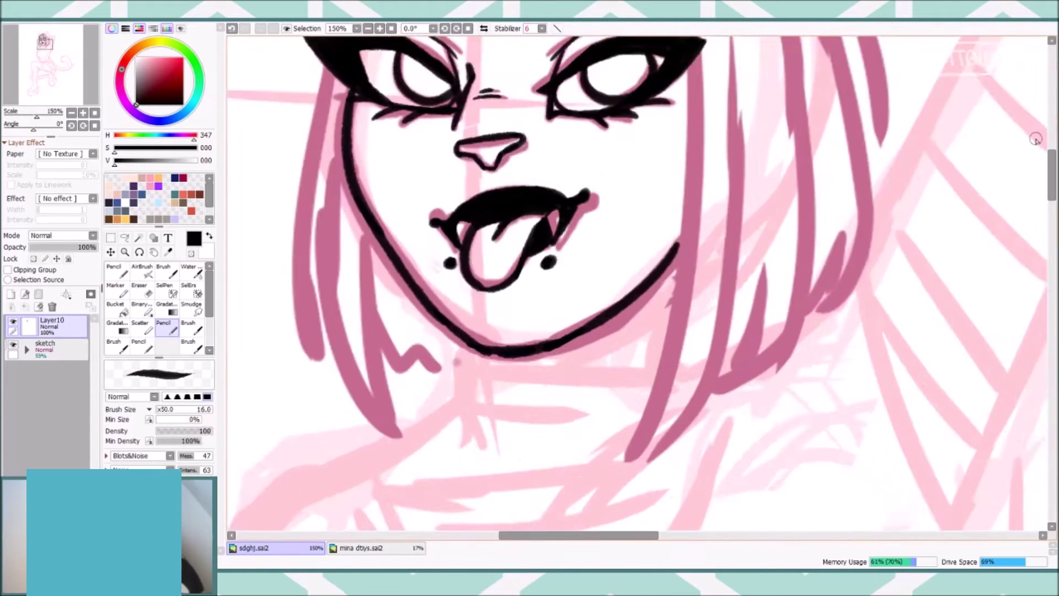
pyautogui.moveTo(342, 96); pyautogui.dragTo(309, 463)
pyautogui.scroll(1, 639, 282)
pyautogui.scroll(-1, 640, 281)
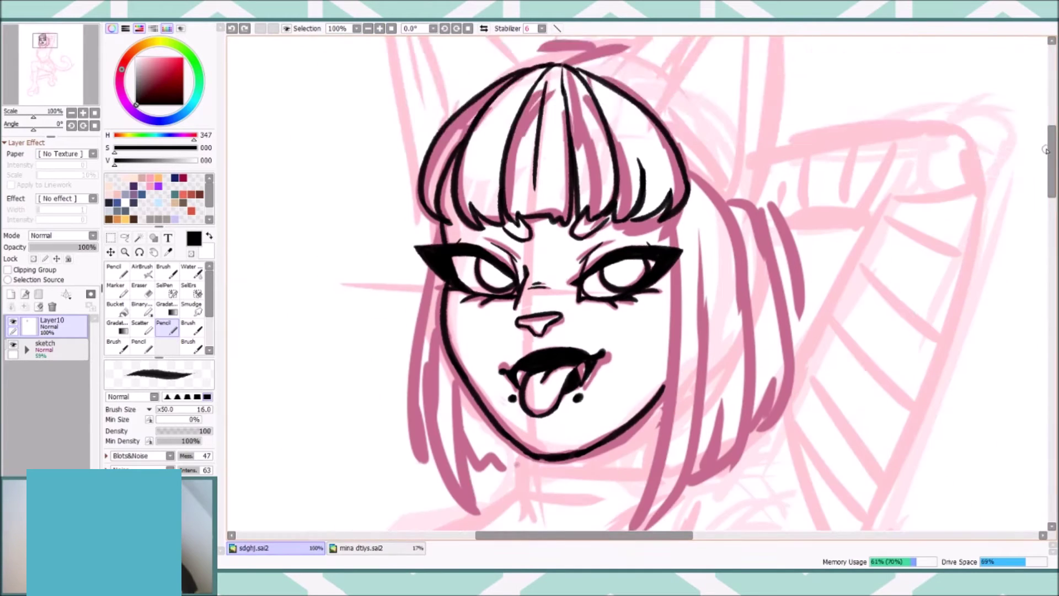
# Ink the long face-framing hair strand beside the right cheek down to its pointed tip.
pyautogui.moveTo(670, 115); pyautogui.dragTo(652, 373)
pyautogui.moveTo(706, 159); pyautogui.dragTo(668, 377)
pyautogui.hotkey('ctrl', 'z')
pyautogui.moveTo(705, 215); pyautogui.dragTo(659, 405)
pyautogui.hotkey('ctrl', 'z')
# Ink the outer edge and inner tip lines of the face-framing hair strand beside the right cheek.
pyautogui.scroll(2, 709, 214)
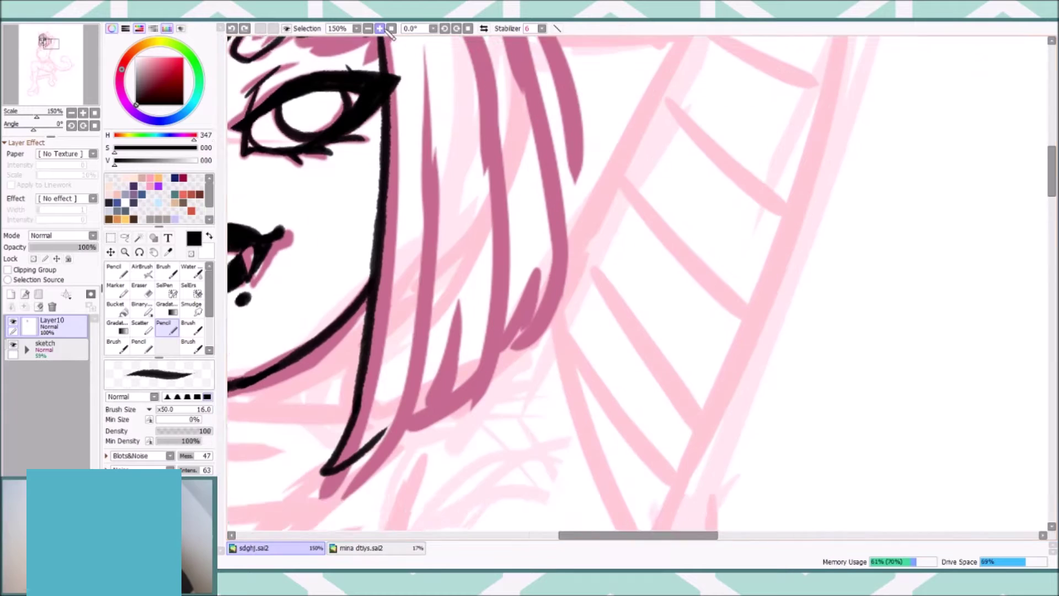
pyautogui.moveTo(419, 231); pyautogui.dragTo(573, 303)
pyautogui.moveTo(375, 52)
pyautogui.mouseDown()
pyautogui.moveTo(544, 256)
pyautogui.moveTo(576, 317)
pyautogui.mouseUp()
pyautogui.press('Home')
pyautogui.moveTo(466, 380); pyautogui.dragTo(361, 285)
pyautogui.press('e')
pyautogui.press('n')
pyautogui.scroll(-3, 361, 285)
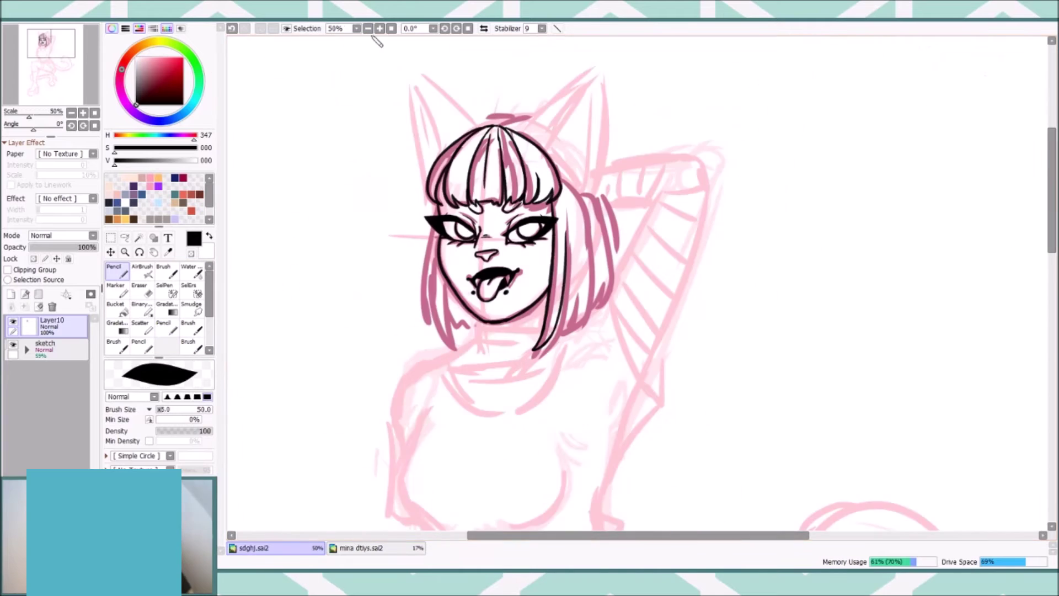
# Ink the short pointed ends of the hair lock just behind the right face-framing strand.
pyautogui.scroll(2, 519, 303)
pyautogui.moveTo(516, 279); pyautogui.dragTo(470, 407)
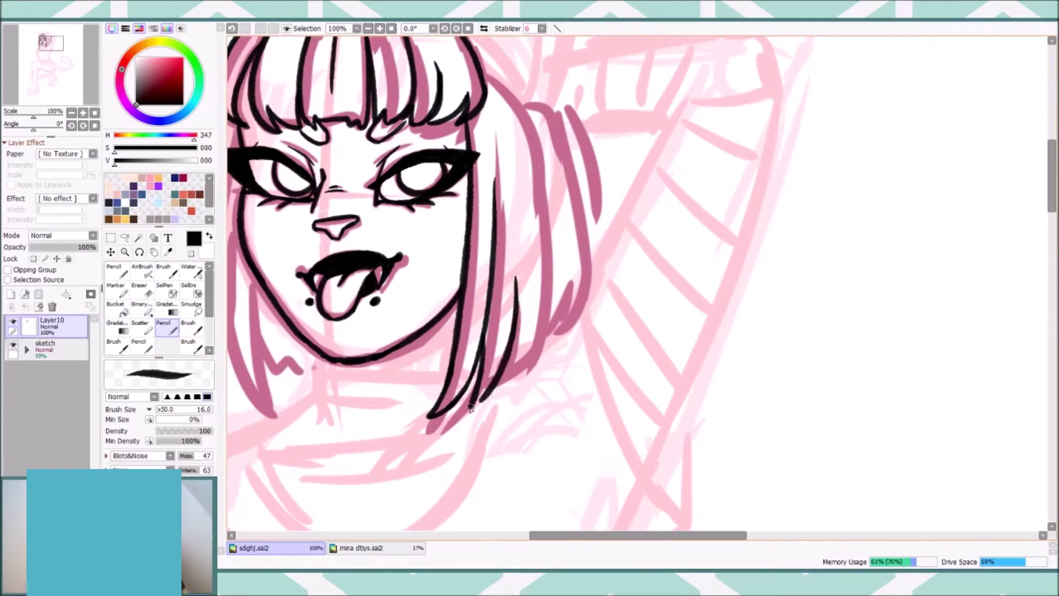
pyautogui.moveTo(509, 292); pyautogui.dragTo(478, 386)
pyautogui.moveTo(552, 118); pyautogui.dragTo(521, 353)
pyautogui.hotkey('ctrl', 'z')
pyautogui.moveTo(540, 176); pyautogui.dragTo(503, 367)
pyautogui.moveTo(506, 326); pyautogui.dragTo(513, 371)
pyautogui.hotkey('ctrl', 'z')
# Ink the long outer layers of the bob on the right side, from below the bangs to the pointed ends.
pyautogui.moveTo(488, 69); pyautogui.dragTo(530, 301)
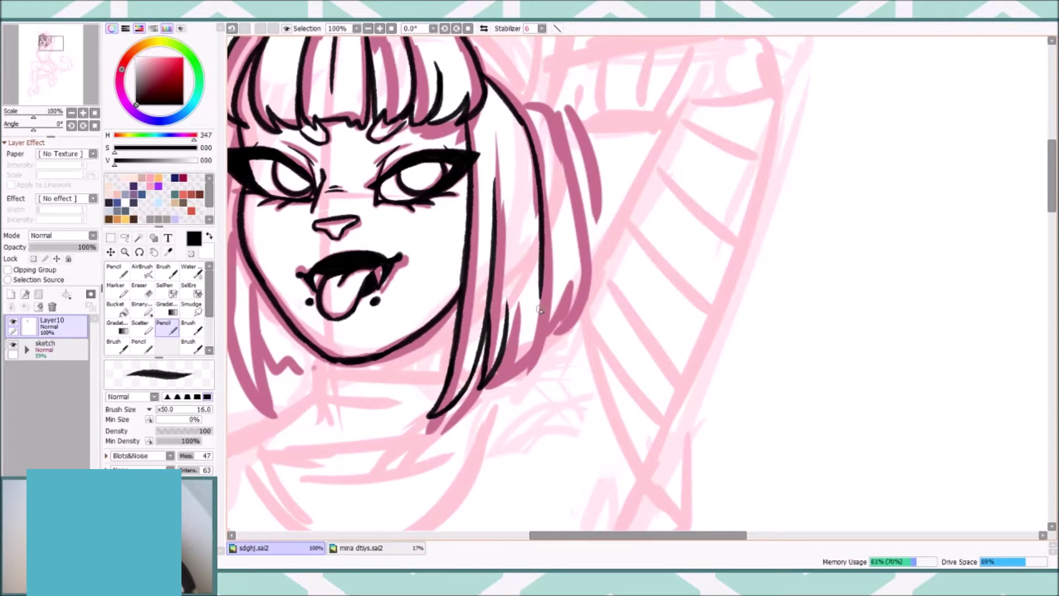
pyautogui.scroll(-2, 762, 245)
pyautogui.hotkey('ctrl', 'z')
pyautogui.moveTo(549, 107)
pyautogui.mouseDown()
pyautogui.moveTo(526, 315)
pyautogui.moveTo(494, 339)
pyautogui.mouseUp()
pyautogui.scroll(6, 518, 320)
pyautogui.moveTo(486, 168); pyautogui.dragTo(524, 309)
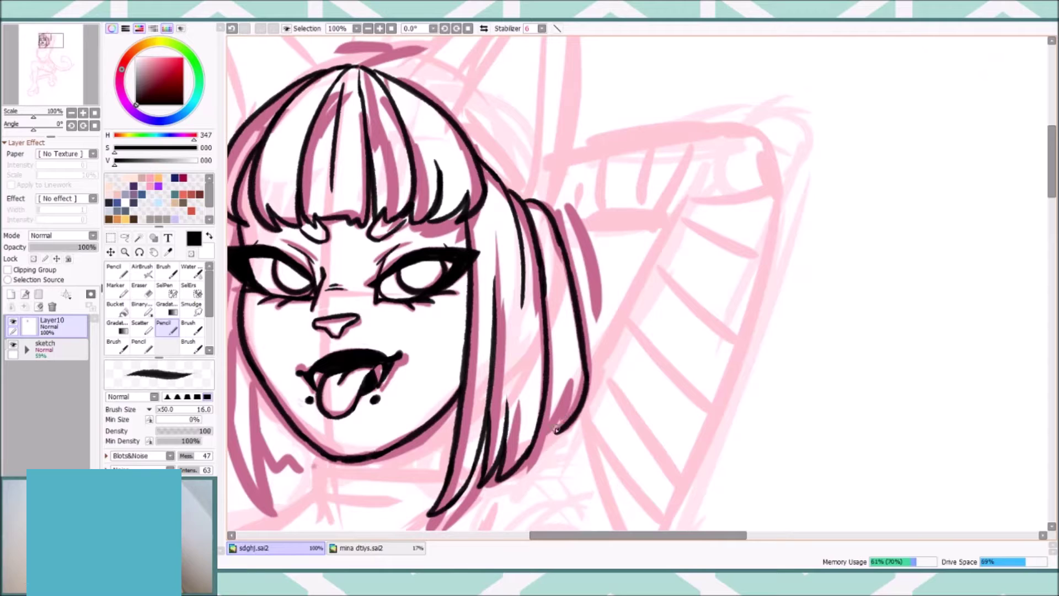
pyautogui.hscroll(-4, 479, 326)
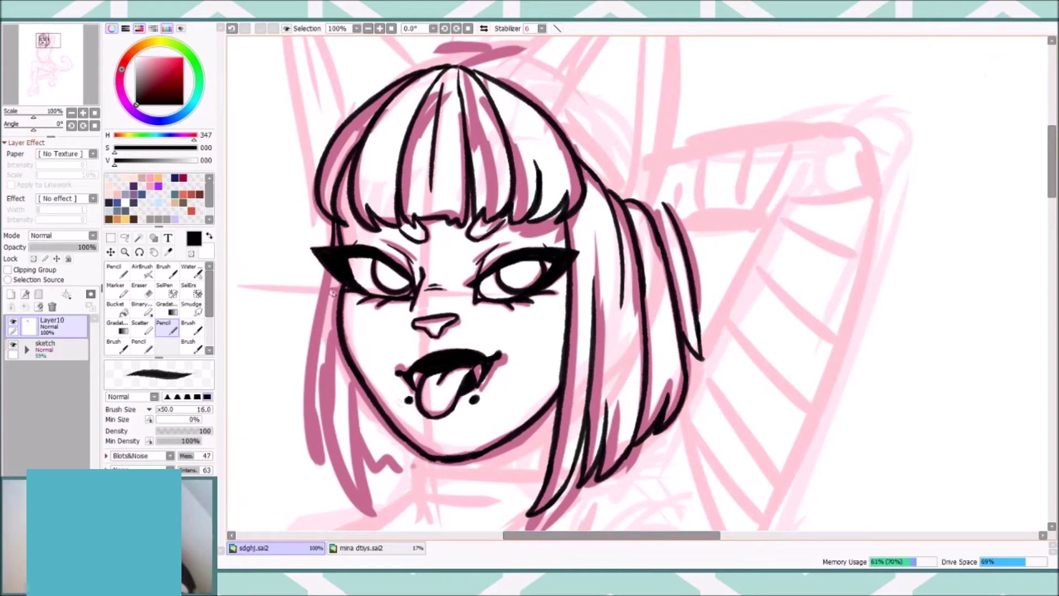
# Ink the hair strands beside the left cheek, ending in jagged pointed tips near the jaw.
pyautogui.moveTo(332, 271); pyautogui.dragTo(381, 512)
pyautogui.hotkey('ctrl', 'z')
pyautogui.moveTo(351, 372); pyautogui.dragTo(381, 515)
pyautogui.moveTo(333, 281); pyautogui.dragTo(317, 463)
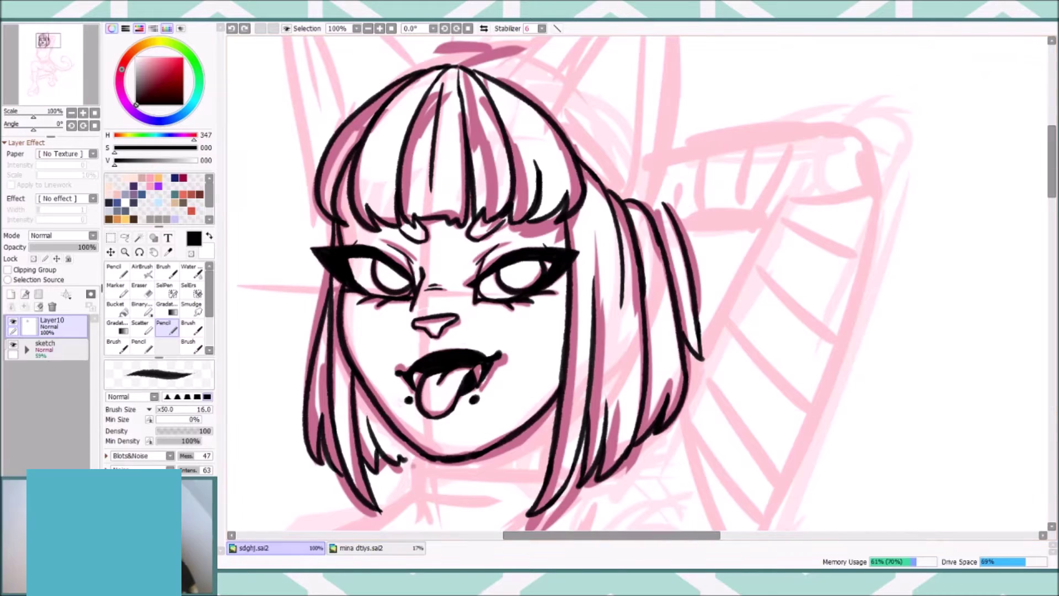
# Erase the inner end of the right eyebrow below the bangs and redraw it with the size 16 pencil.
pyautogui.moveTo(393, 227); pyautogui.dragTo(411, 237)
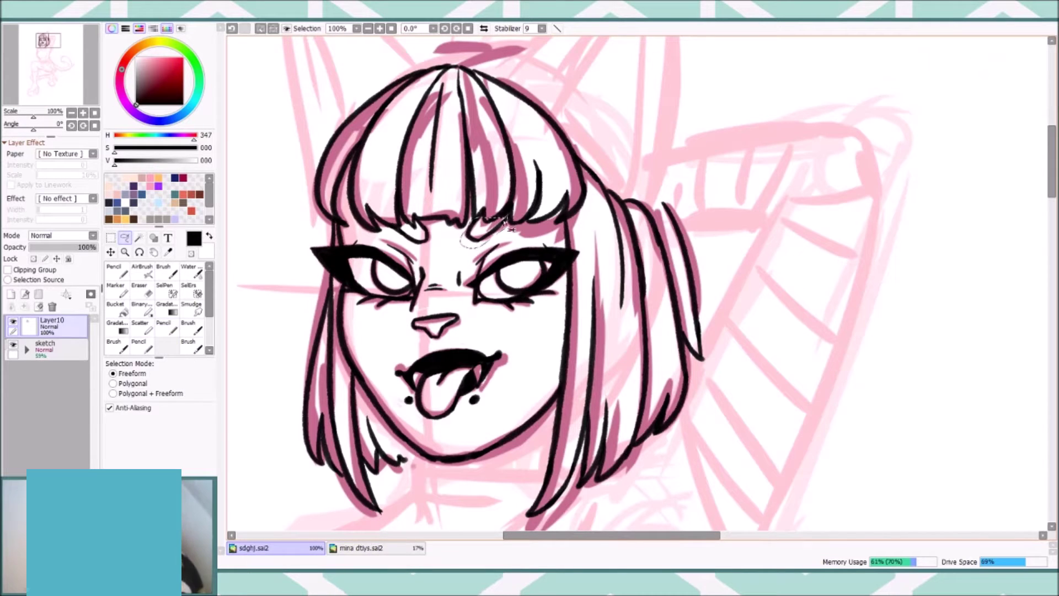
pyautogui.press('e')
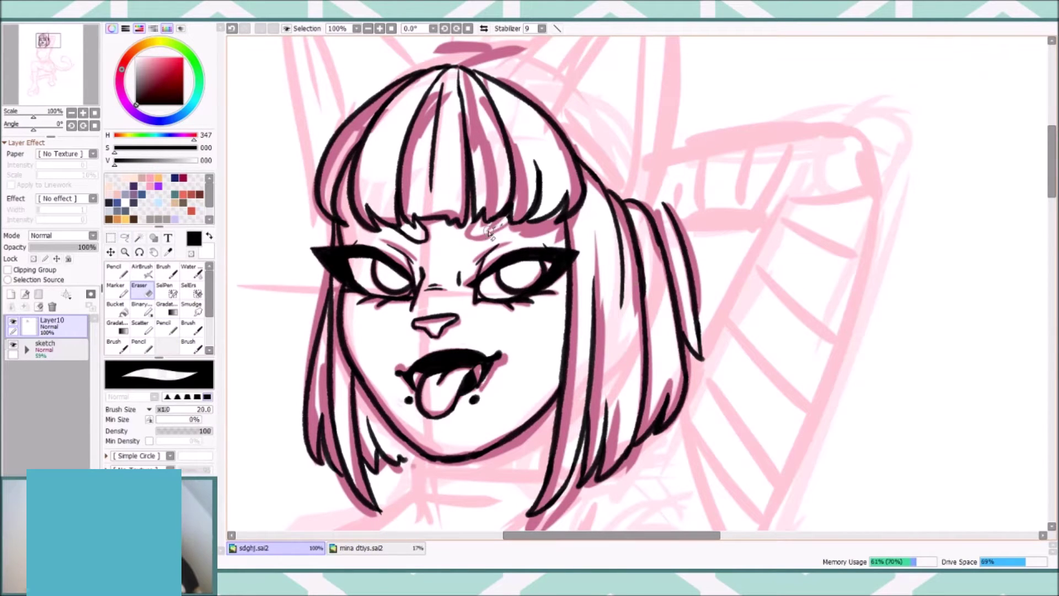
pyautogui.press('n')
pyautogui.moveTo(464, 241); pyautogui.dragTo(473, 220)
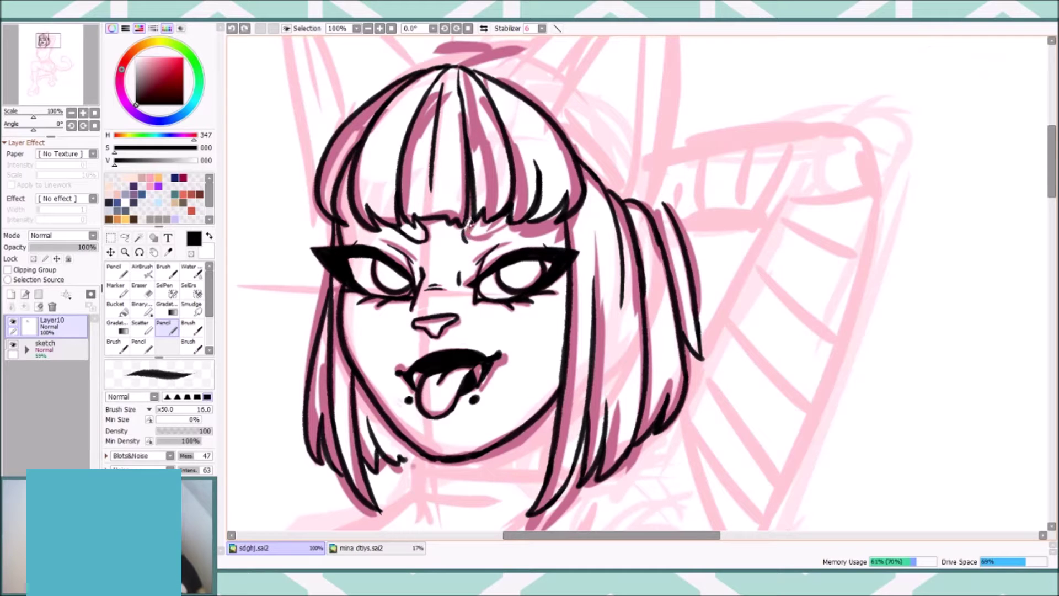
pyautogui.hotkey('ctrl', 'z')
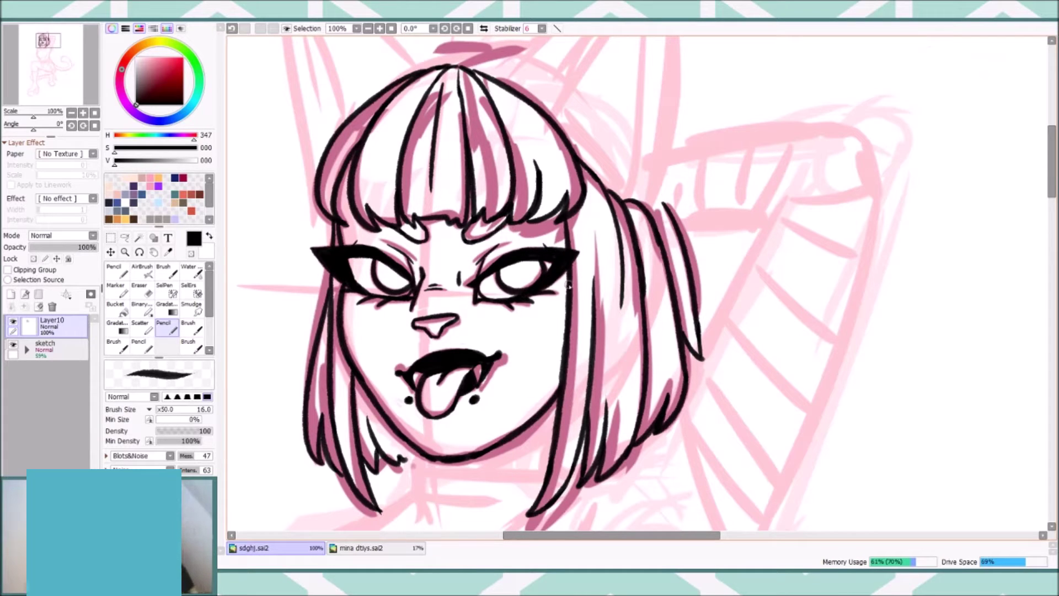
# Ink the right cat ear's outline and inner edge line, checking the mina dtiys.sai2 drawing for reference.
pyautogui.scroll(3, 442, 280)
pyautogui.moveTo(502, 216); pyautogui.dragTo(639, 102)
pyautogui.click(353, 548)
pyautogui.click(256, 547)
pyautogui.moveTo(666, 98); pyautogui.dragTo(652, 344)
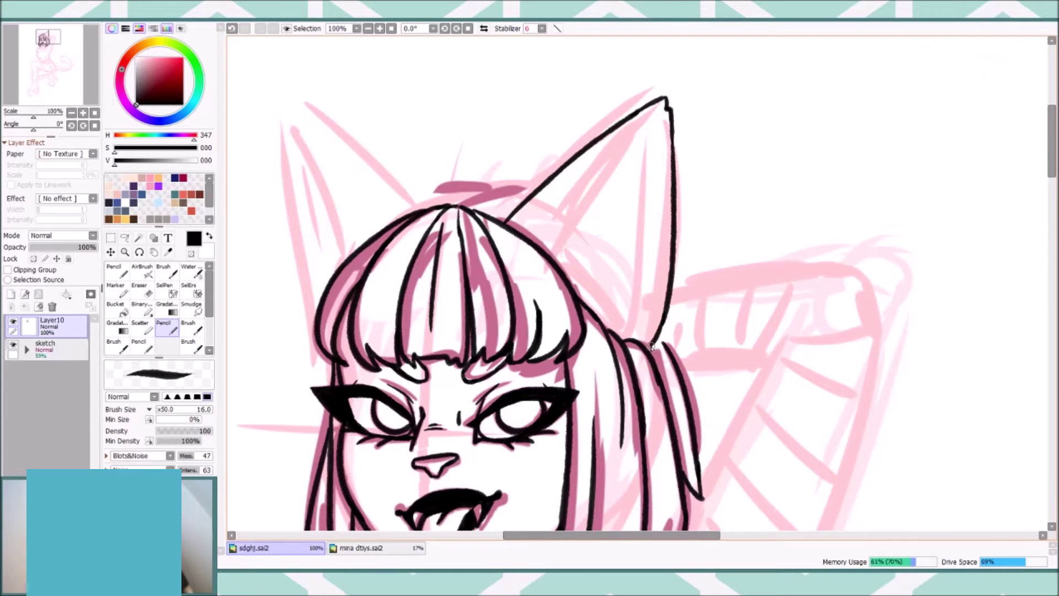
pyautogui.moveTo(663, 111); pyautogui.dragTo(553, 257)
pyautogui.click(353, 547)
pyautogui.click(254, 548)
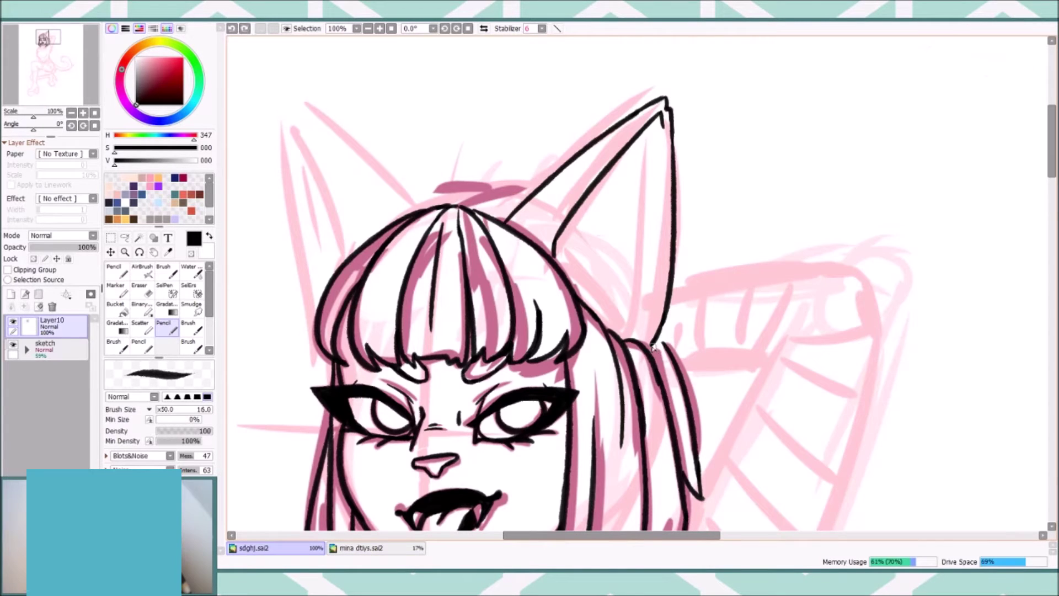
# Ink the jagged fur tufts in the right ear and the loose hair strands at the crown.
pyautogui.moveTo(556, 255)
pyautogui.mouseDown()
pyautogui.moveTo(609, 276)
pyautogui.moveTo(599, 310)
pyautogui.mouseUp()
pyautogui.moveTo(577, 211); pyautogui.dragTo(570, 246)
pyautogui.moveTo(568, 515); pyautogui.dragTo(591, 515)
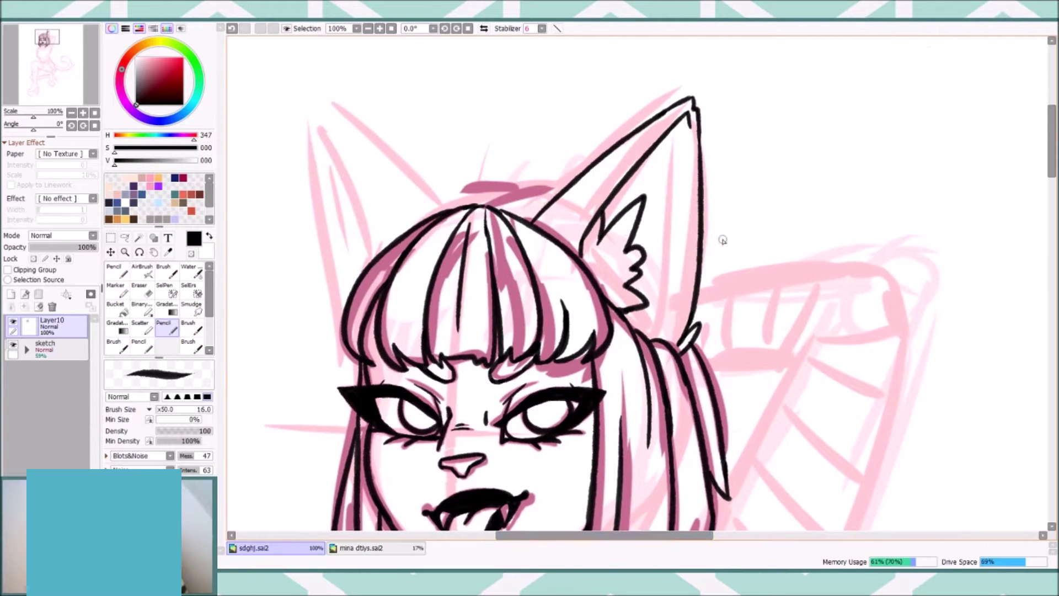
pyautogui.hotkey('ctrl', 'z')
pyautogui.moveTo(499, 140); pyautogui.dragTo(643, 140)
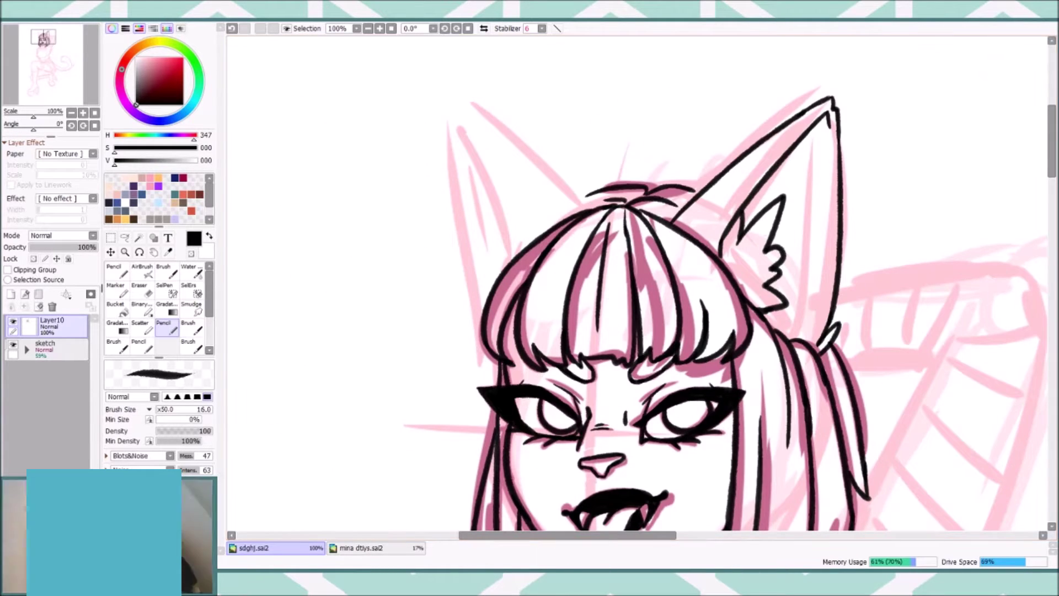
pyautogui.click(368, 28)
pyautogui.hotkey('ctrl', 'z')
pyautogui.moveTo(589, 234)
pyautogui.mouseDown()
pyautogui.moveTo(477, 266)
pyautogui.moveTo(477, 164)
pyautogui.mouseUp()
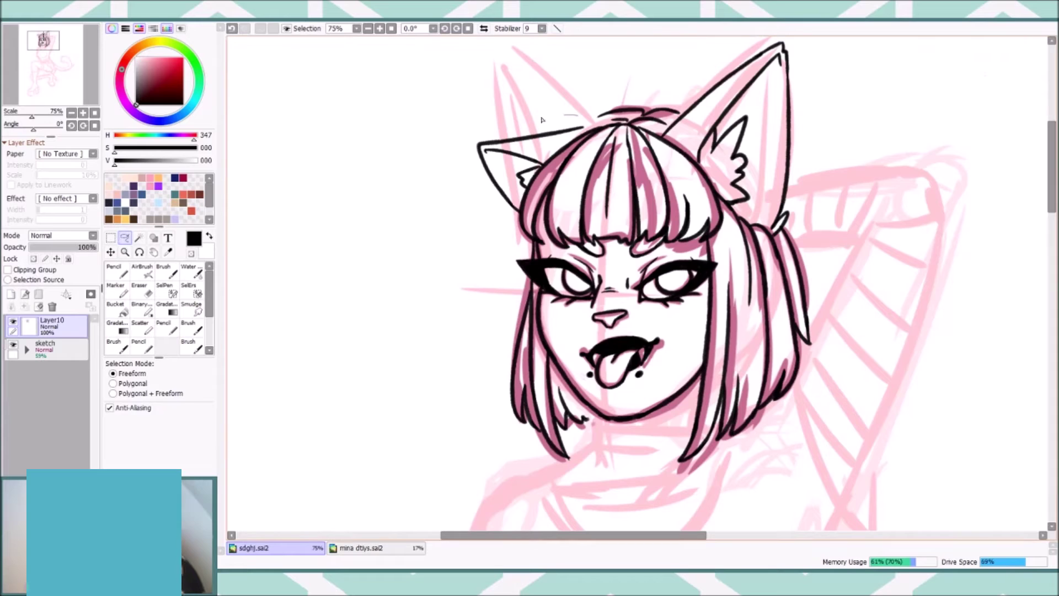
pyautogui.moveTo(569, 122); pyautogui.dragTo(558, 124)
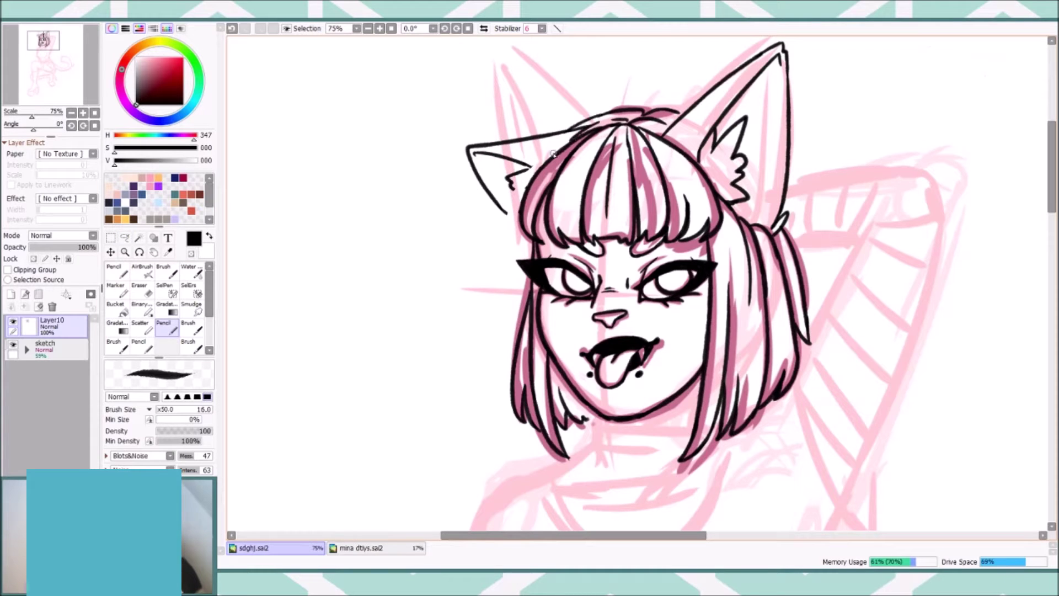
pyautogui.moveTo(481, 186); pyautogui.dragTo(519, 219)
pyautogui.hotkey('ctrl', 'z')
pyautogui.hotkey('ctrl', 'z')
pyautogui.moveTo(576, 131); pyautogui.dragTo(519, 243)
pyautogui.hotkey('ctrl', 'z')
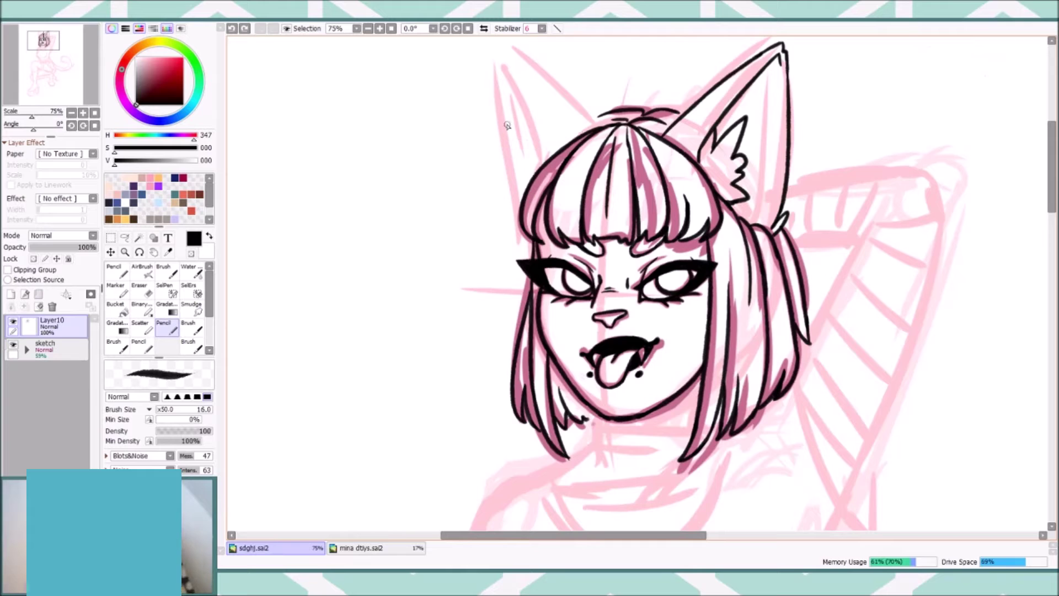
pyautogui.hotkey('ctrl', 'z')
# Adjust the left ear in the sketch group with a freeform selection and return to the pencil on Layer10.
pyautogui.click(55, 348)
pyautogui.click(125, 237)
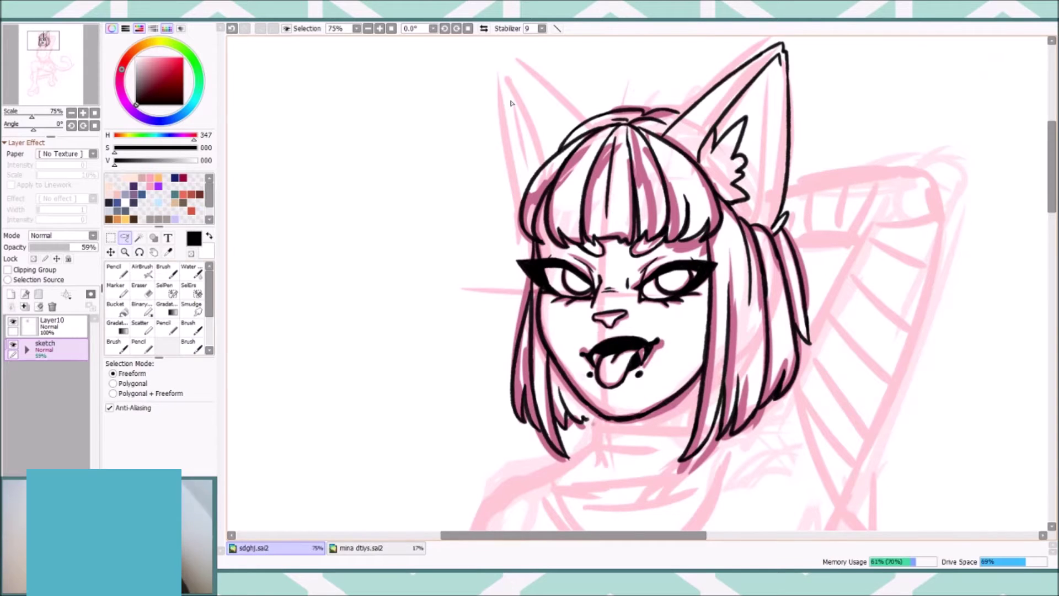
pyautogui.click(163, 328)
pyautogui.click(55, 325)
pyautogui.moveTo(585, 118); pyautogui.dragTo(506, 57)
pyautogui.moveTo(506, 56)
pyautogui.mouseDown()
pyautogui.moveTo(529, 217)
pyautogui.moveTo(508, 57)
pyautogui.mouseUp()
pyautogui.hotkey('ctrl', 'z')
pyautogui.hotkey('ctrl', 'z')
pyautogui.hotkey('ctrl', 'z')
# Ink the left ear's outline from the crown up to the tip and down to the side of the hair.
pyautogui.moveTo(580, 109); pyautogui.dragTo(522, 62)
pyautogui.scroll(2, 552, 166)
pyautogui.press('End')
pyautogui.moveTo(473, 93); pyautogui.dragTo(574, 248)
pyautogui.hotkey('ctrl', 'z')
pyautogui.moveTo(450, 60); pyautogui.dragTo(556, 233)
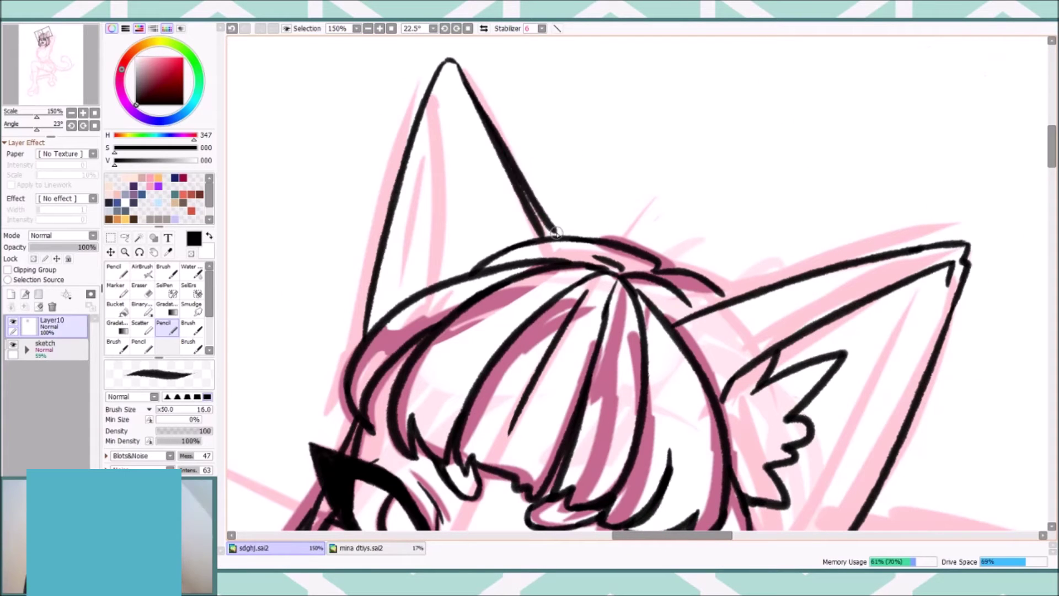
# Ink the left ear's inner edge, its jagged fur and the small tuft at its base.
pyautogui.click(368, 28)
pyautogui.press('Home')
pyautogui.click(392, 29)
pyautogui.moveTo(448, 124); pyautogui.dragTo(499, 231)
pyautogui.moveTo(474, 270); pyautogui.dragTo(487, 196)
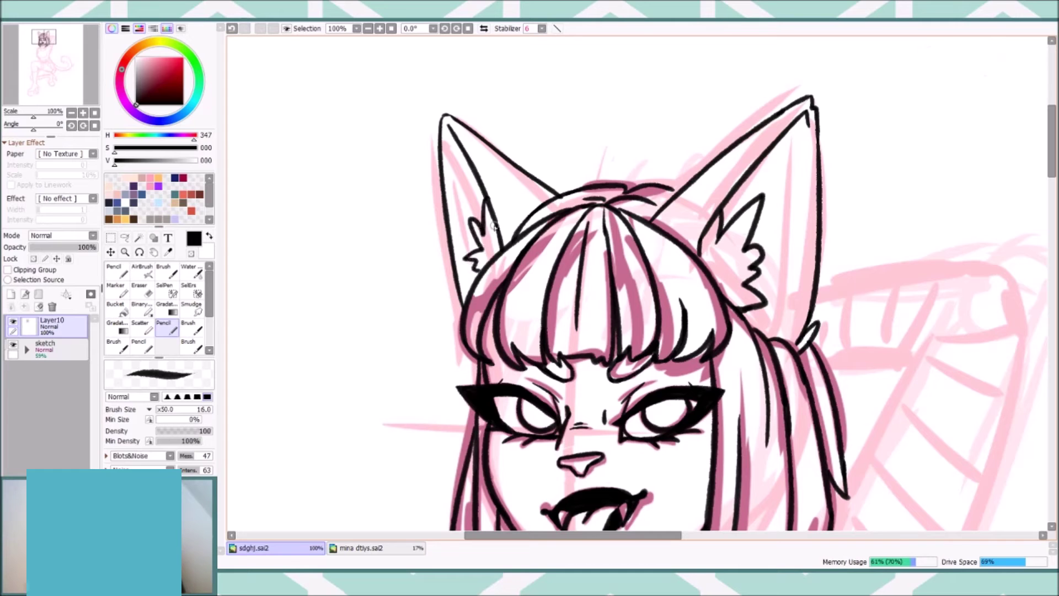
pyautogui.hotkey('ctrl', '+')
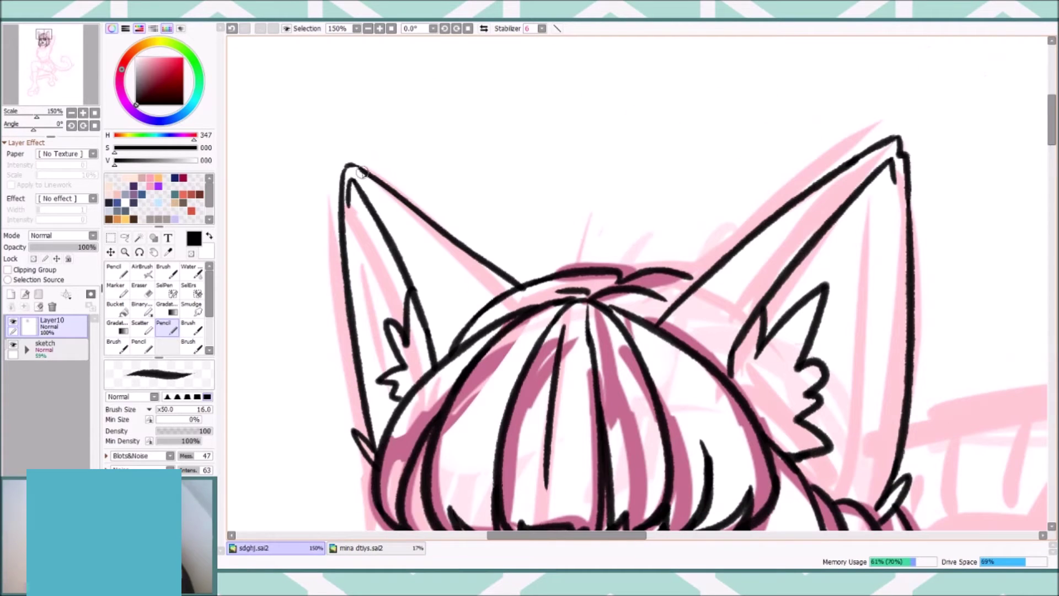
pyautogui.hotkey('ctrl', '-')
pyautogui.hotkey('ctrl', '-')
pyautogui.click(391, 28)
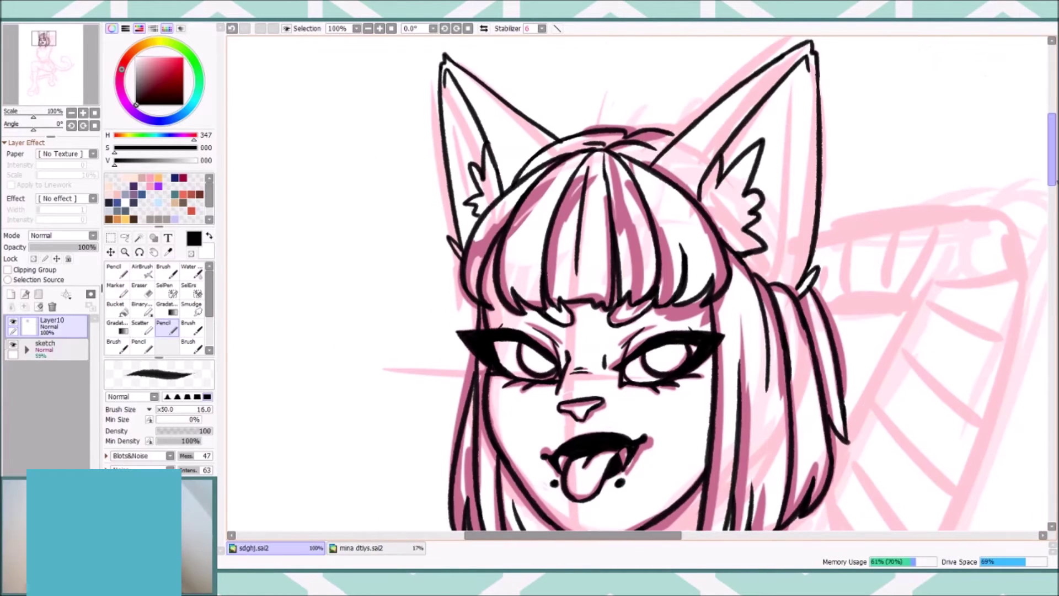
# Ink the loose outer hair strand that sticks out beside the left cheek.
pyautogui.scroll(-1, 533, 125)
pyautogui.scroll(-1, 589, 97)
pyautogui.hotkey('ctrl', 'z')
pyautogui.moveTo(472, 290); pyautogui.dragTo(441, 391)
pyautogui.hotkey('ctrl', 'z')
pyautogui.hotkey('ctrl', '-')
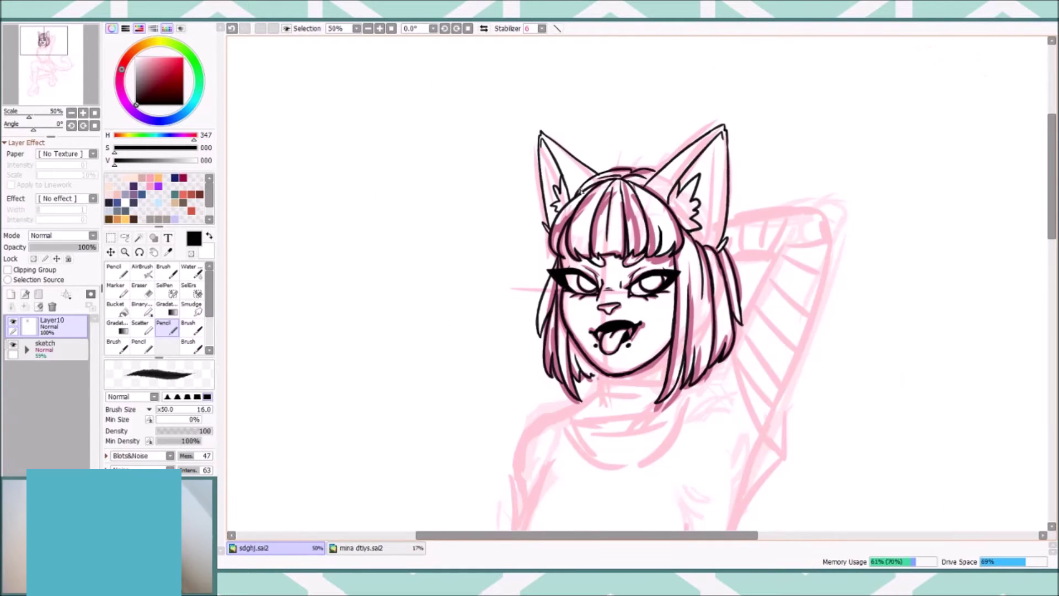
# Erase the right ear's outer edge and redraw it with the small tuft where it meets the hair.
pyautogui.scroll(-3, 719, 215)
pyautogui.hotkey('ctrl', '+')
pyautogui.hotkey('ctrl', 'z')
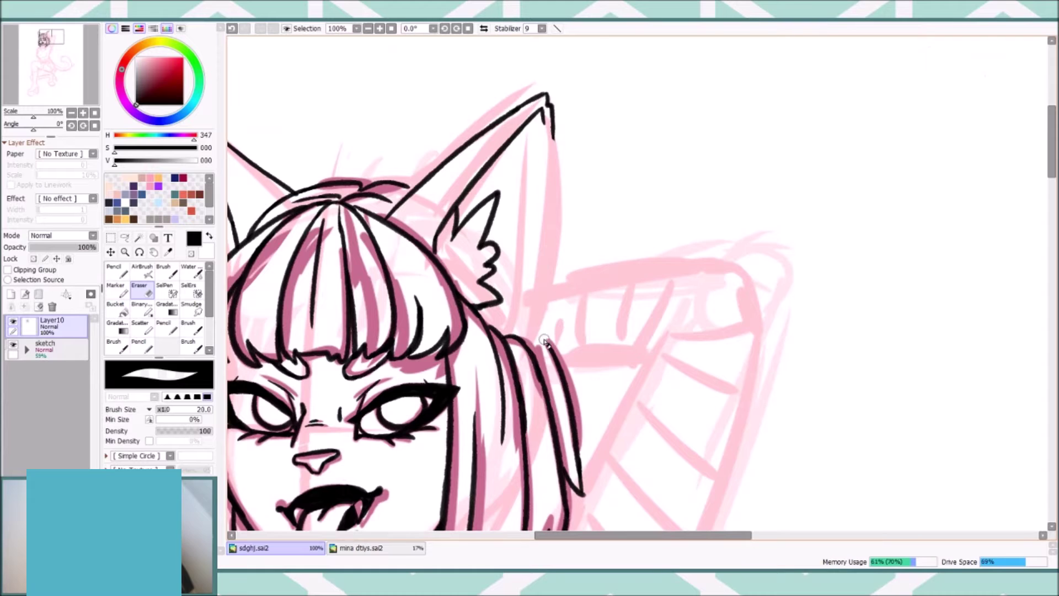
pyautogui.moveTo(546, 95); pyautogui.dragTo(544, 322)
pyautogui.hotkey('ctrl', '-')
pyautogui.hotkey('ctrl', '+')
pyautogui.moveTo(499, 350); pyautogui.dragTo(485, 376)
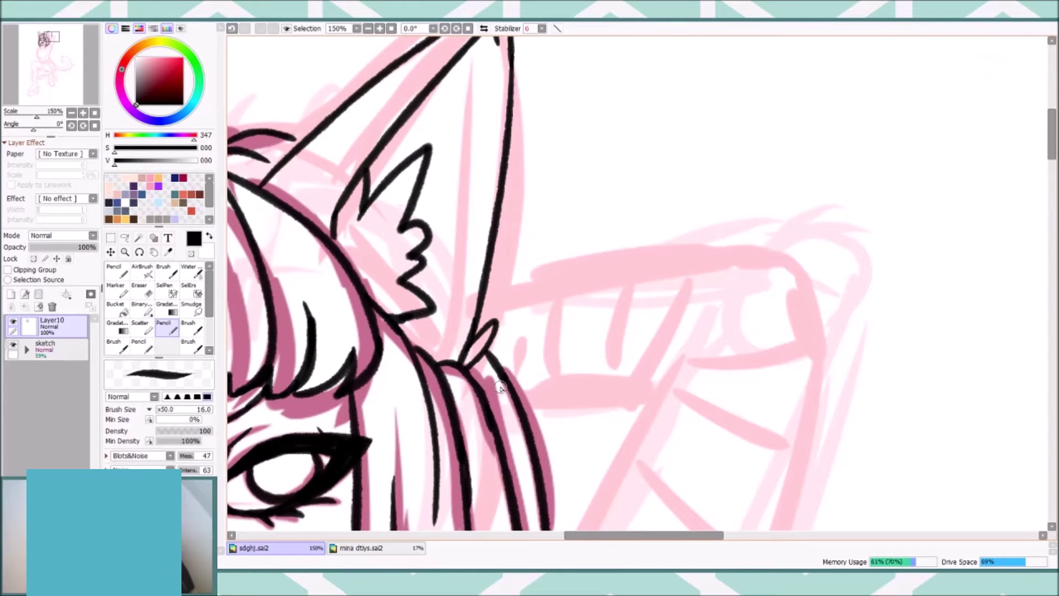
pyautogui.hotkey('ctrl', '-')
pyautogui.hotkey('ctrl', '-')
pyautogui.hotkey('ctrl', '+')
pyautogui.hotkey('ctrl', '-')
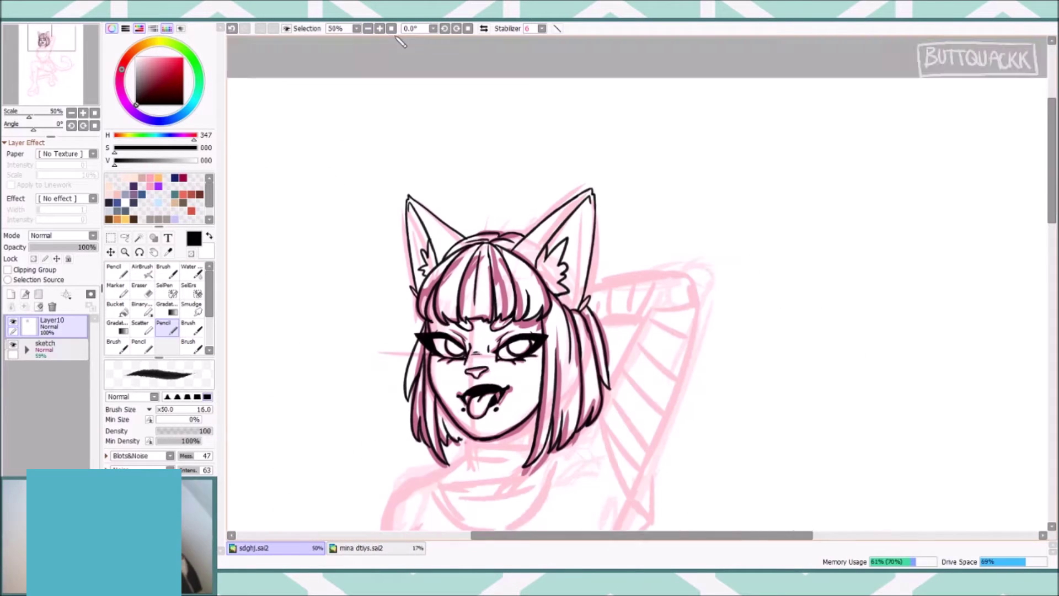
# Expand the sketch group and draw the sweater's curved collar on Layer5 with the size 50 pencil in crimson.
pyautogui.scroll(-2, 1054, 190)
pyautogui.scroll(-4, 1054, 190)
pyautogui.hotkey('ctrl', '+')
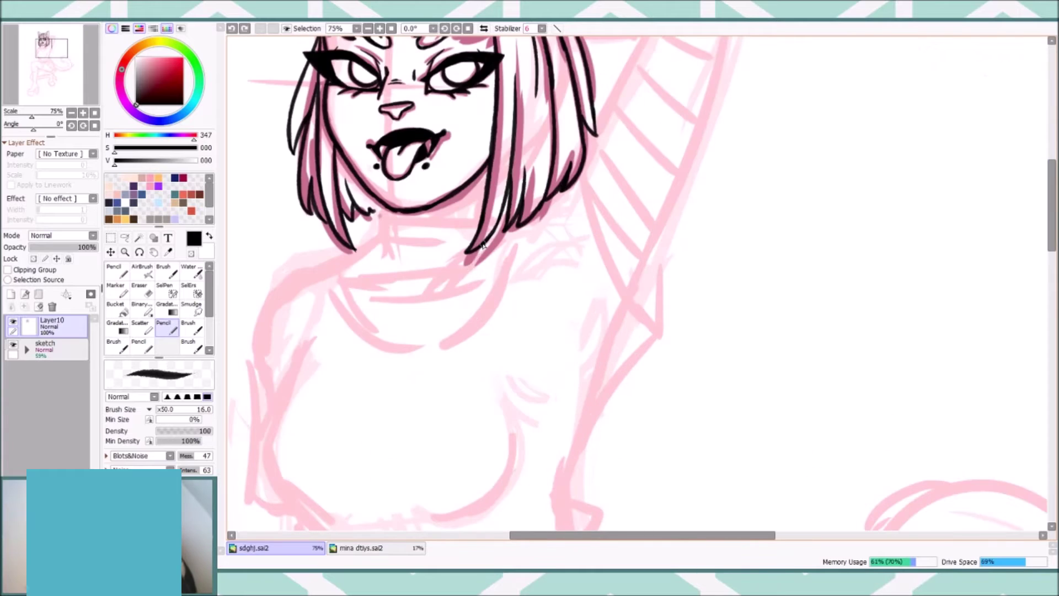
pyautogui.click(26, 349)
pyautogui.click(59, 393)
pyautogui.click(114, 270)
pyautogui.hotkey('ctrl', '-')
pyautogui.hotkey('ctrl', '-')
pyautogui.moveTo(502, 277); pyautogui.dragTo(568, 274)
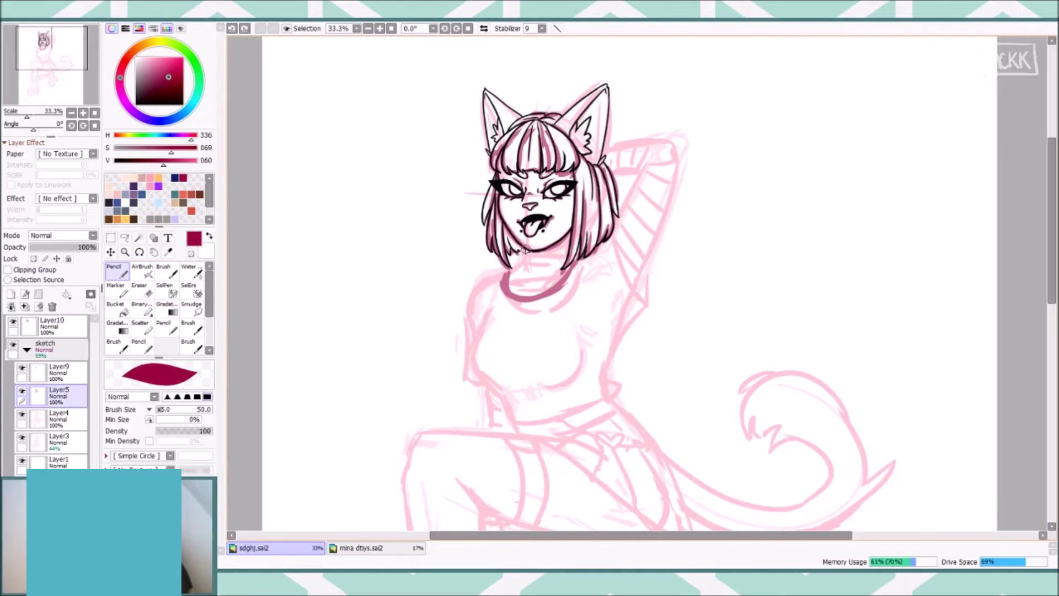
# Sketch the left shoulder and both side curves of the chest on Layer5.
pyautogui.moveTo(484, 287); pyautogui.dragTo(502, 391)
pyautogui.moveTo(584, 338); pyautogui.dragTo(561, 386)
pyautogui.moveTo(498, 364); pyautogui.dragTo(548, 365)
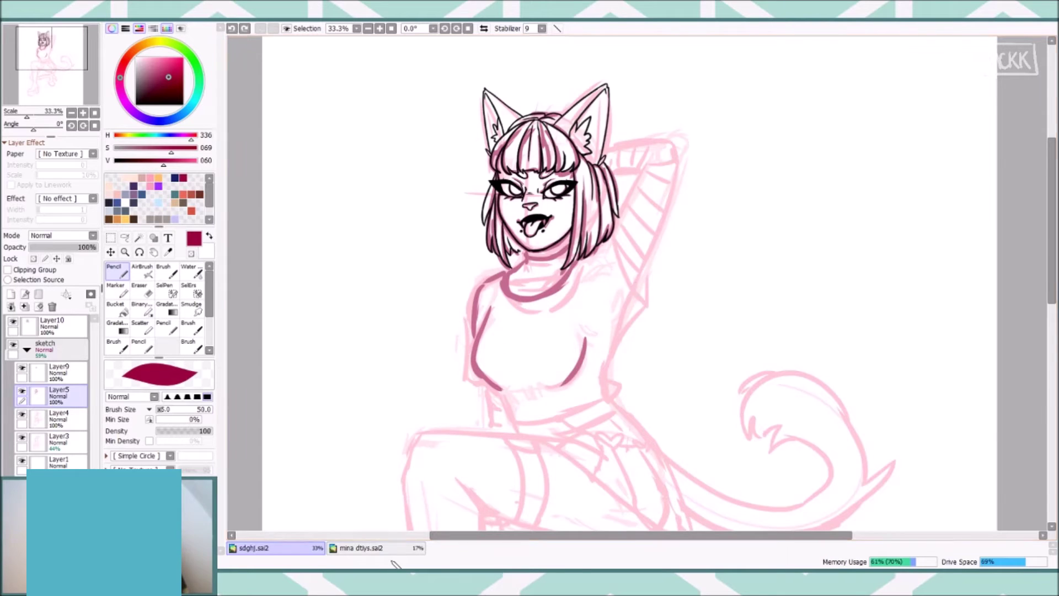
# Clean up the left armpit area with the Eraser and redraw the sleeve crease beside the chest.
pyautogui.scroll(-3, 1039, 212)
pyautogui.hotkey('ctrl', '+')
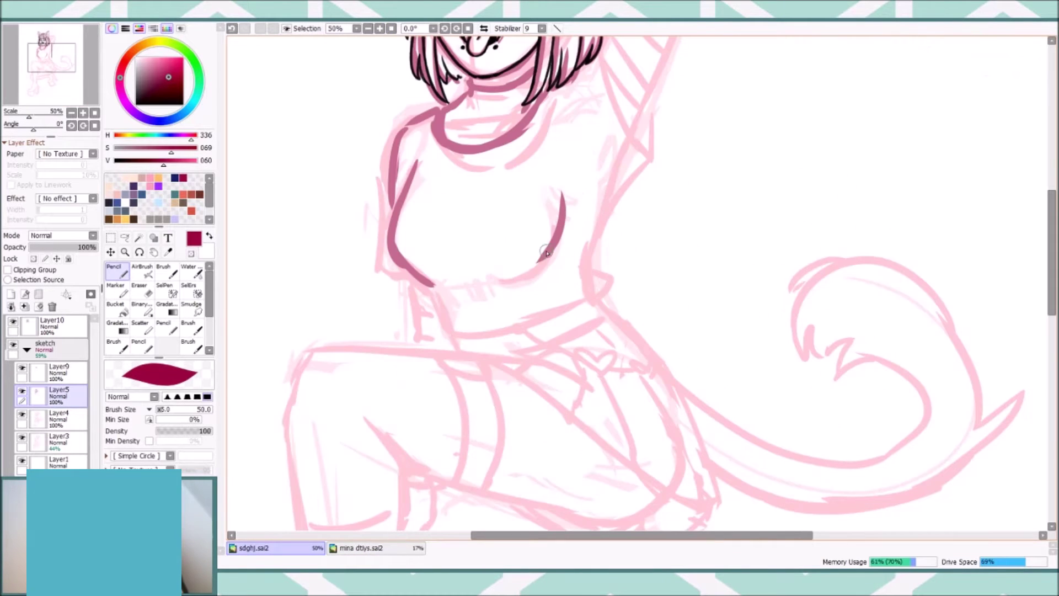
pyautogui.moveTo(411, 221); pyautogui.dragTo(403, 273)
pyautogui.press('e')
pyautogui.moveTo(386, 198); pyautogui.dragTo(400, 287)
pyautogui.press('n')
pyautogui.moveTo(422, 157); pyautogui.dragTo(398, 226)
pyautogui.moveTo(405, 179); pyautogui.dragTo(392, 226)
# Sketch the raised arm's underside down to the loose sleeve corner and the right side of the torso.
pyautogui.scroll(2, 1054, 200)
pyautogui.scroll(1, 639, 276)
pyautogui.moveTo(612, 174); pyautogui.dragTo(631, 264)
pyautogui.moveTo(653, 310); pyautogui.dragTo(588, 395)
pyautogui.hotkey('ctrl', 'z')
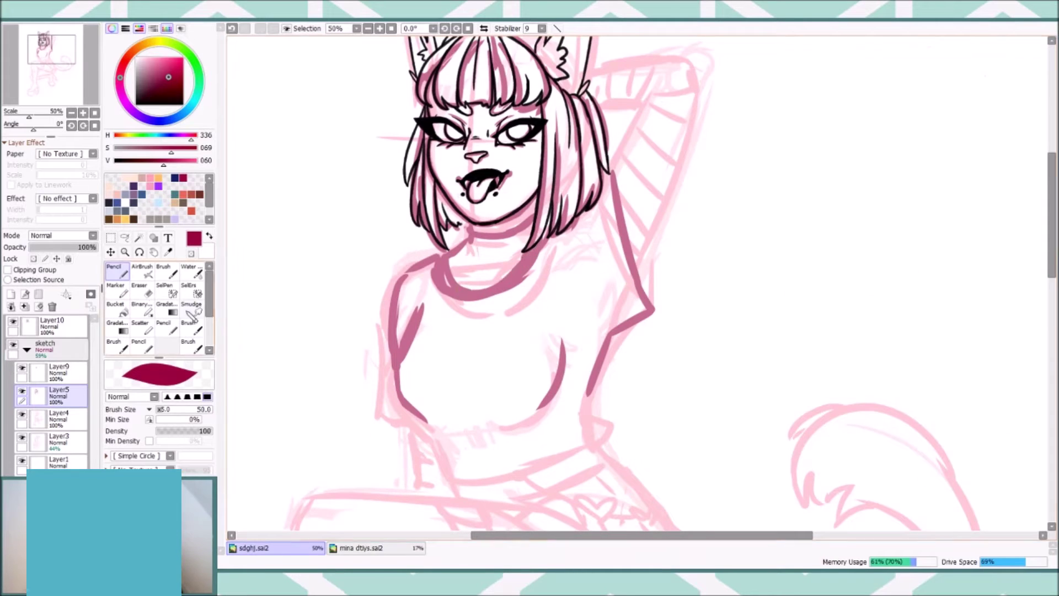
pyautogui.press('e')
pyautogui.press('n')
# Sketch the cropped sweater's lower sides and curved hem above the waist, including the left sleeve's lower edge.
pyautogui.scroll(-3, 524, 229)
pyautogui.moveTo(428, 288); pyautogui.dragTo(449, 348)
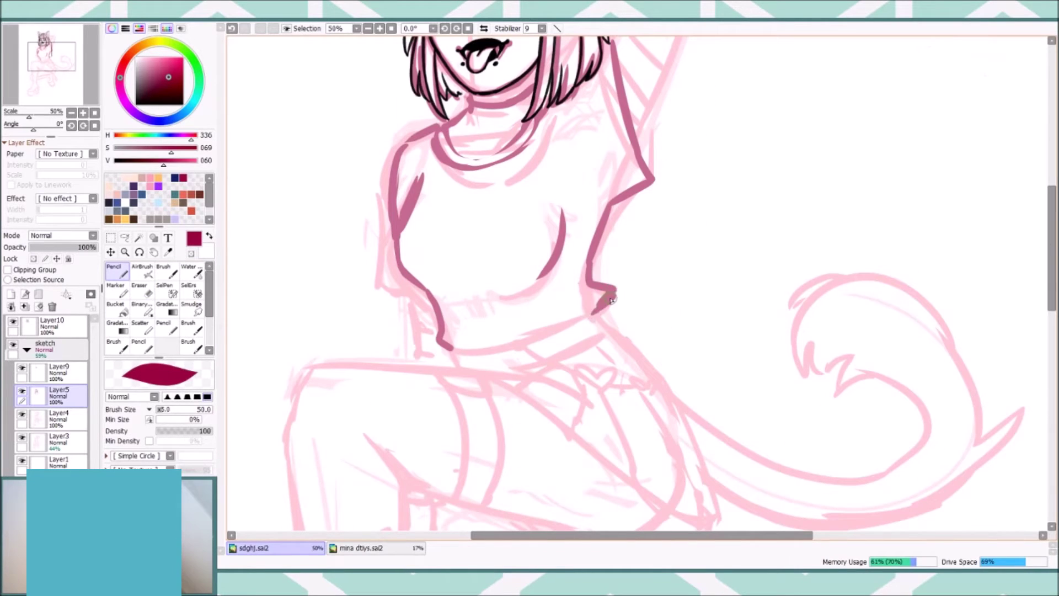
pyautogui.hotkey('ctrl', 'z')
pyautogui.moveTo(598, 237); pyautogui.dragTo(591, 313)
pyautogui.moveTo(413, 299); pyautogui.dragTo(421, 353)
pyautogui.moveTo(607, 292); pyautogui.dragTo(501, 356)
# Add fold lines to the turtleneck collar, collapse the sketch group and select Layer10.
pyautogui.scroll(2, 492, 162)
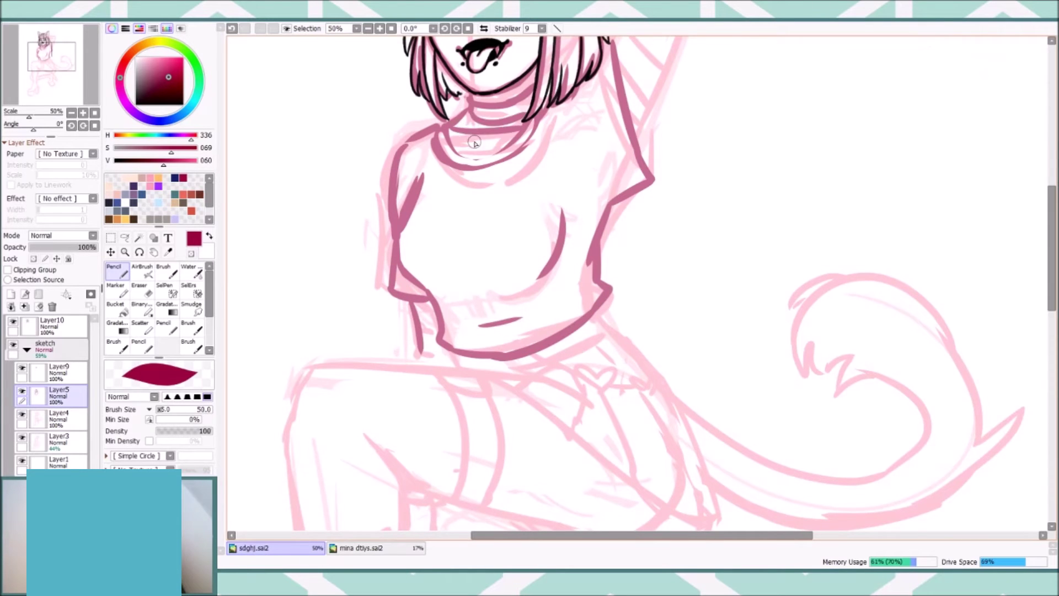
pyautogui.hotkey('ctrl', '-')
pyautogui.hotkey('ctrl', '+')
pyautogui.click(27, 349)
pyautogui.click(52, 325)
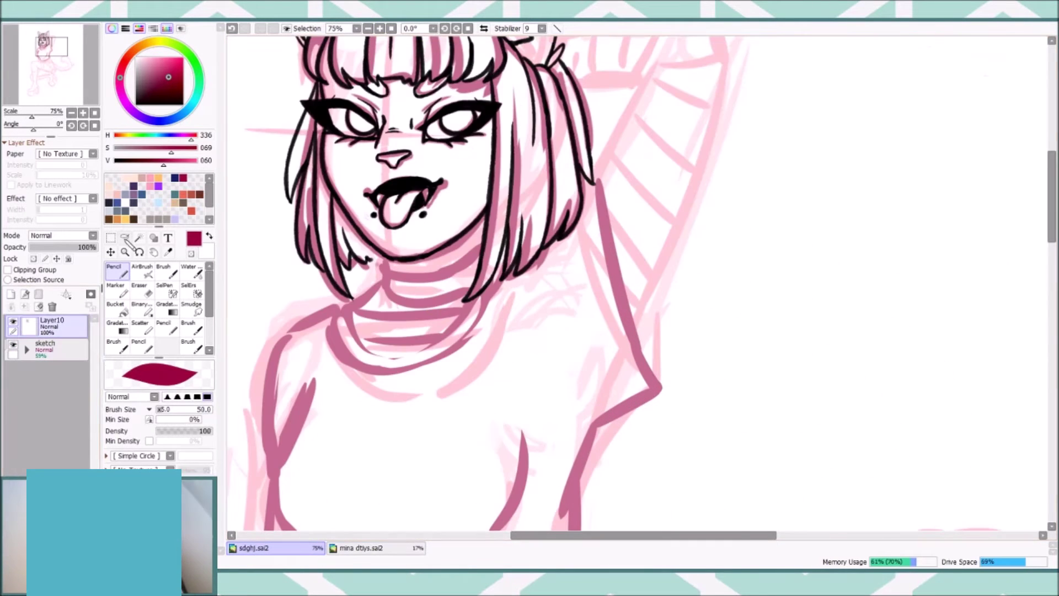
# Adjust the placement of the inked nose and mouth with a freeform lasso selection and clear the selection.
pyautogui.click(125, 237)
pyautogui.hotkey('ctrl', '-')
pyautogui.hotkey('ctrl', '-')
pyautogui.hotkey('ctrl', '+')
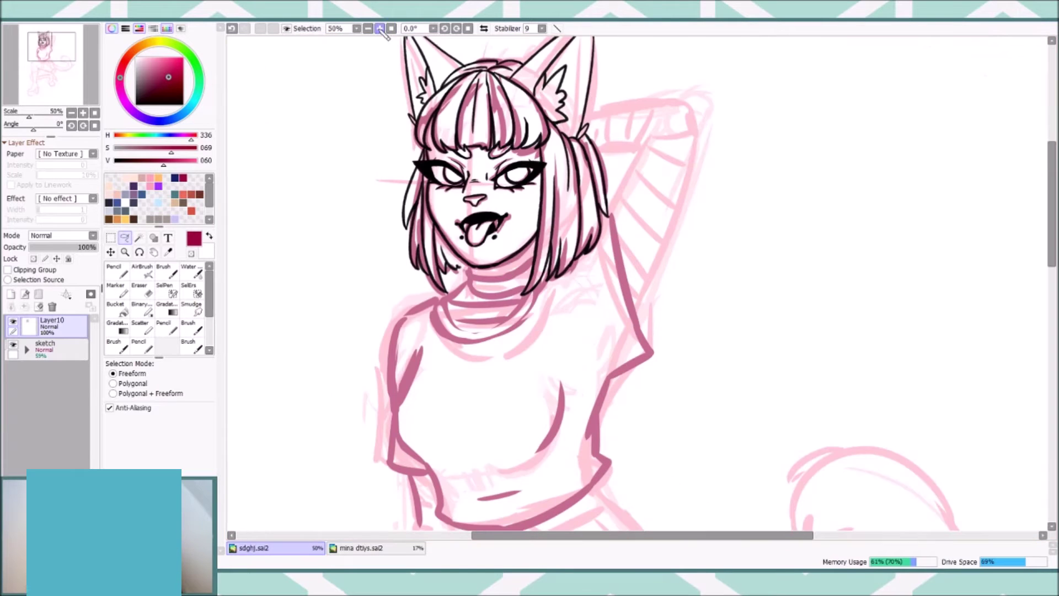
pyautogui.hotkey('ctrl', 'd')
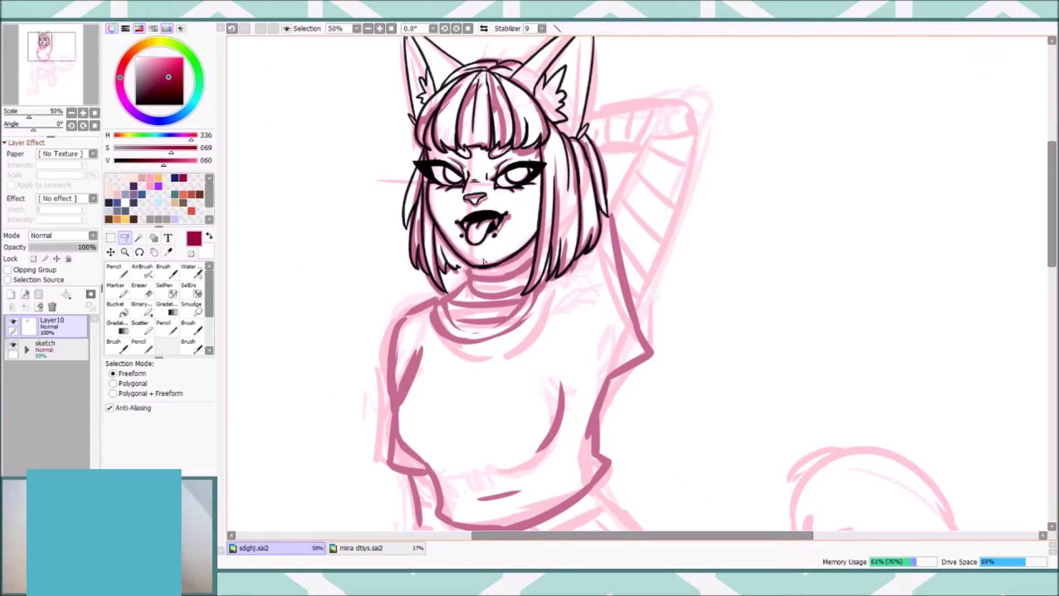
# Ink the turtleneck's upper edge and first fold below the chin in black with the 16 px Pencil.
pyautogui.scroll(-4, 553, 193)
pyautogui.scroll(5, 441, 110)
pyautogui.press('n')
pyautogui.scroll(-3, 441, 221)
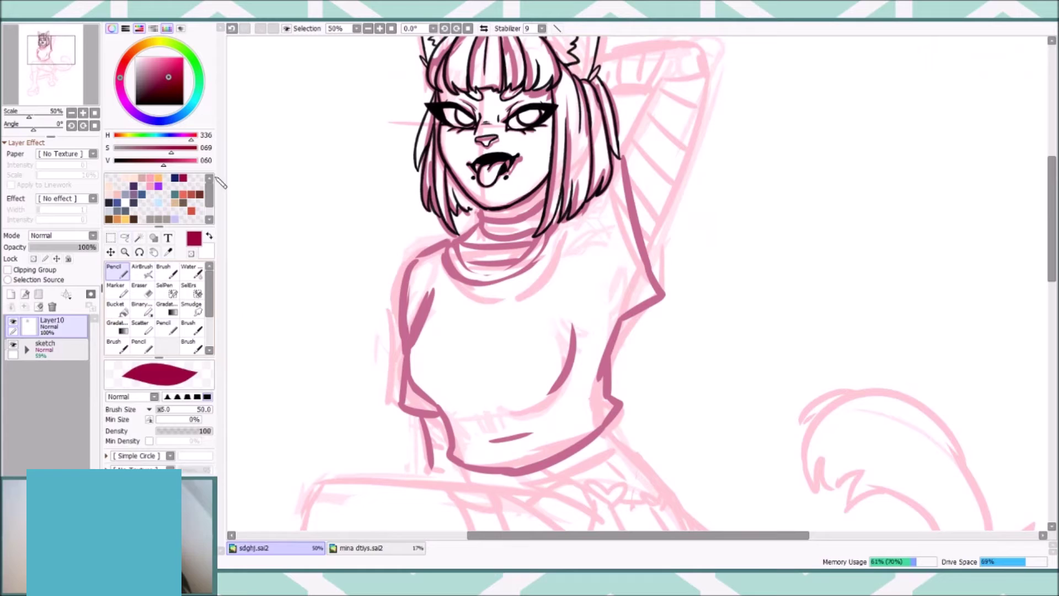
pyautogui.hotkey('ctrl', '+')
pyautogui.moveTo(443, 231)
pyautogui.mouseDown()
pyautogui.moveTo(469, 224)
pyautogui.moveTo(490, 199)
pyautogui.mouseUp()
pyautogui.moveTo(405, 210); pyautogui.dragTo(496, 182)
pyautogui.hotkey('ctrl', 'z')
pyautogui.hotkey('ctrl', 'z')
pyautogui.moveTo(405, 210); pyautogui.dragTo(481, 196)
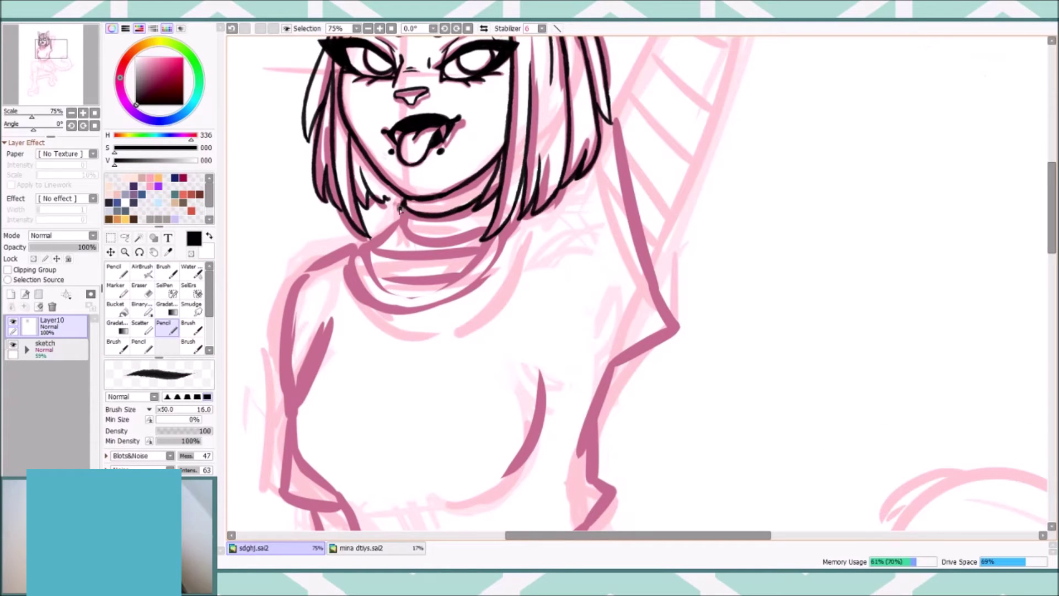
# Ink the turtleneck's lower folds, curving the collar line around the base of the neck.
pyautogui.scroll(2, 497, 223)
pyautogui.scroll(-4, 370, 191)
pyautogui.moveTo(373, 197); pyautogui.dragTo(485, 200)
pyautogui.hotkey('ctrl', 'z')
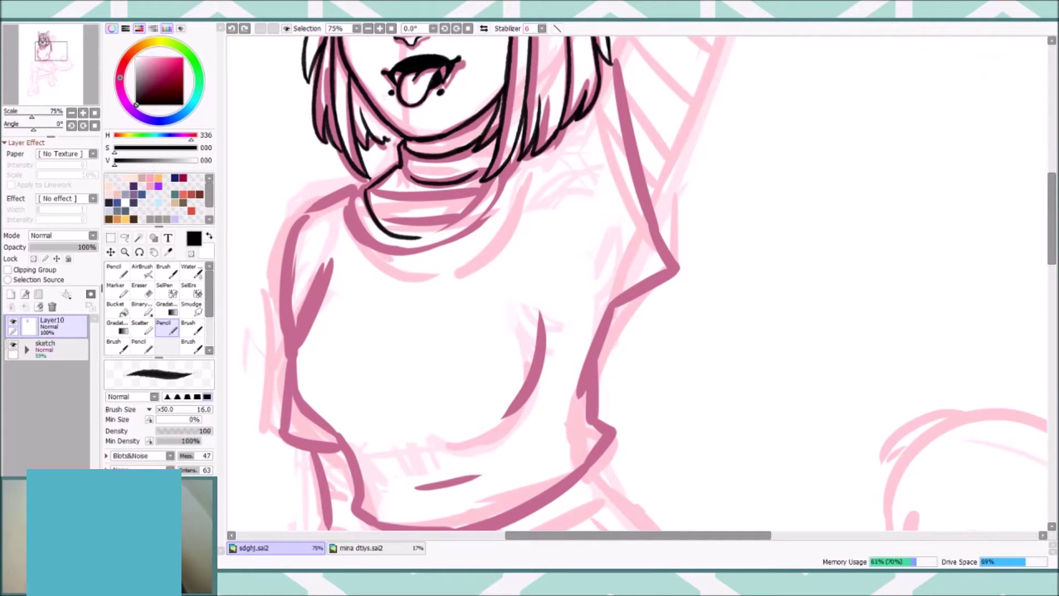
pyautogui.moveTo(358, 218); pyautogui.dragTo(488, 201)
# Ink the left shoulder line and the raised arm's sleeve edge from the hair down to the loose sleeve corner.
pyautogui.press('-')
pyautogui.press('-')
pyautogui.press('-')
pyautogui.press('-')
pyautogui.press('-')
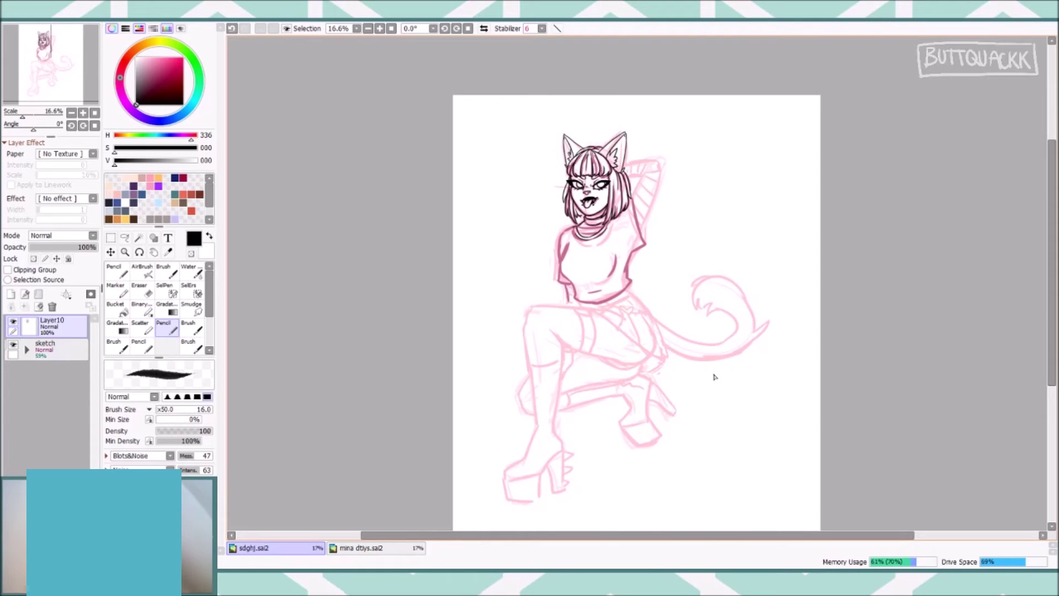
pyautogui.press('+')
pyautogui.press('+')
pyautogui.press('+')
pyautogui.press('+')
pyautogui.press('+')
pyautogui.moveTo(611, 231); pyautogui.dragTo(620, 469)
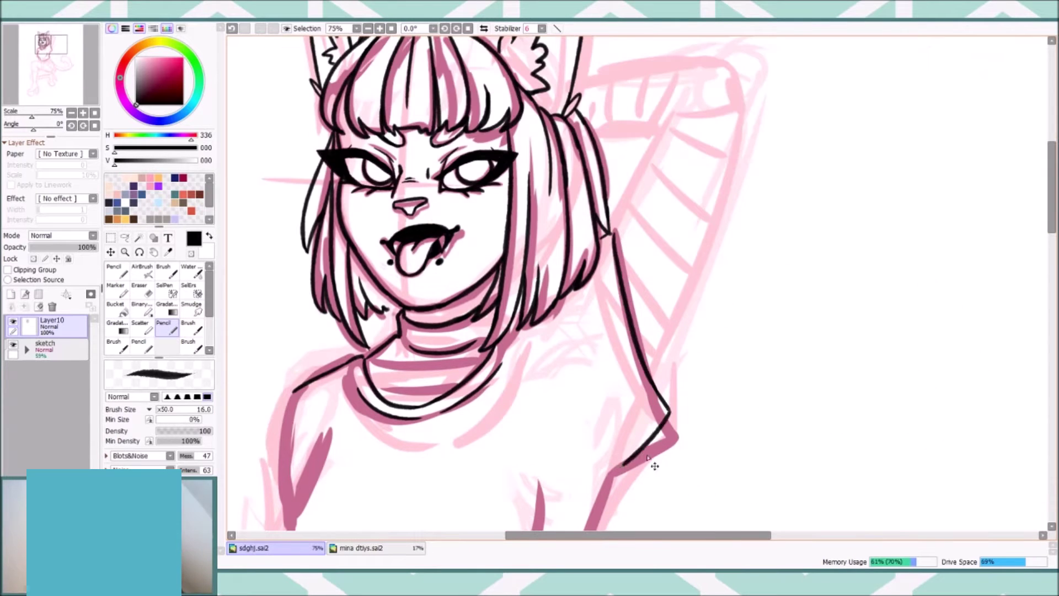
pyautogui.moveTo(667, 347); pyautogui.dragTo(674, 411)
pyautogui.moveTo(613, 468); pyautogui.dragTo(640, 445)
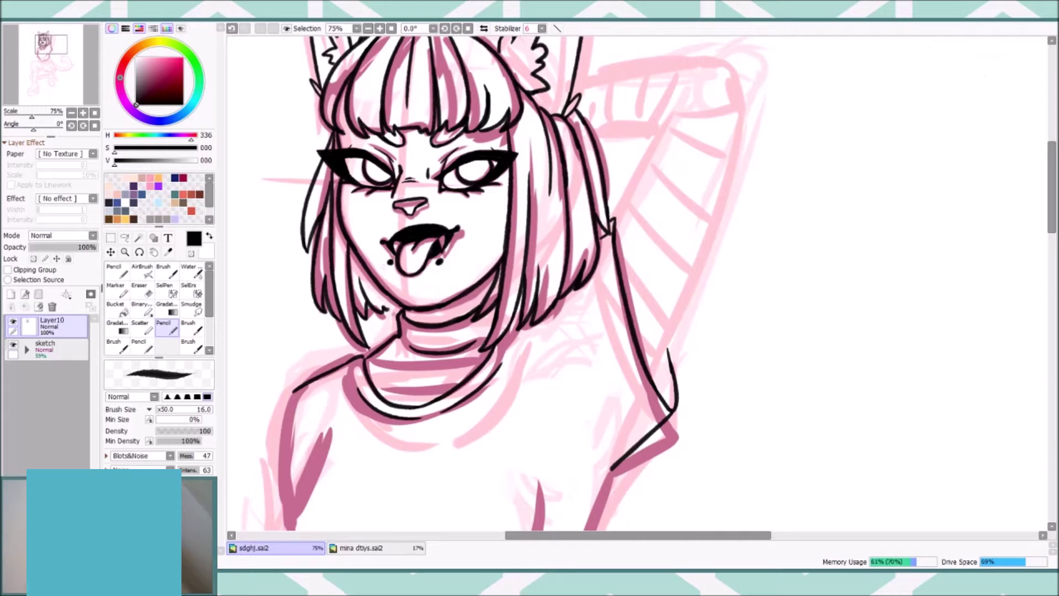
# Clean up the junction of the hair tip and sleeve with the Eraser, and ink the torso's right side.
pyautogui.press('+')
pyautogui.press('+')
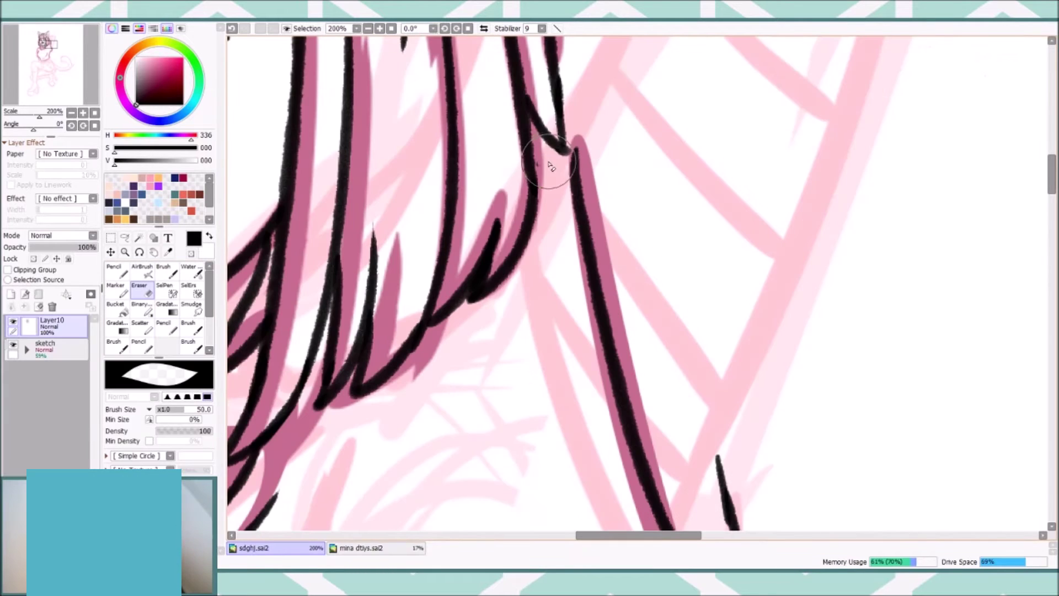
pyautogui.press('-')
pyautogui.press('-')
pyautogui.press('-')
pyautogui.press('-')
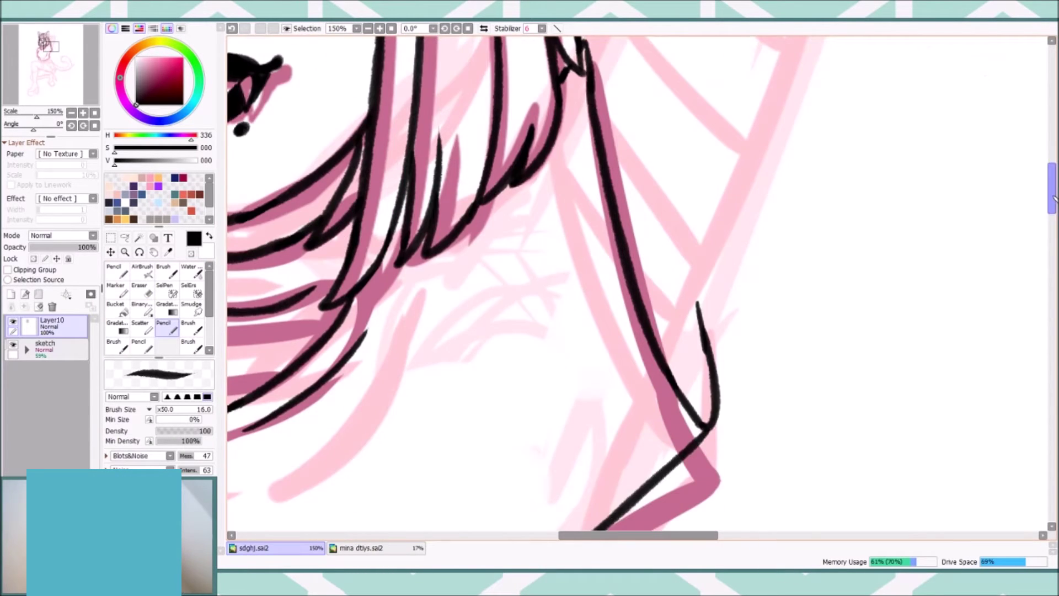
pyautogui.moveTo(621, 353); pyautogui.dragTo(624, 441)
# Ink the raised arm's inner and outer edges and the bent forearm running behind the head.
pyautogui.press('+')
pyautogui.press('+')
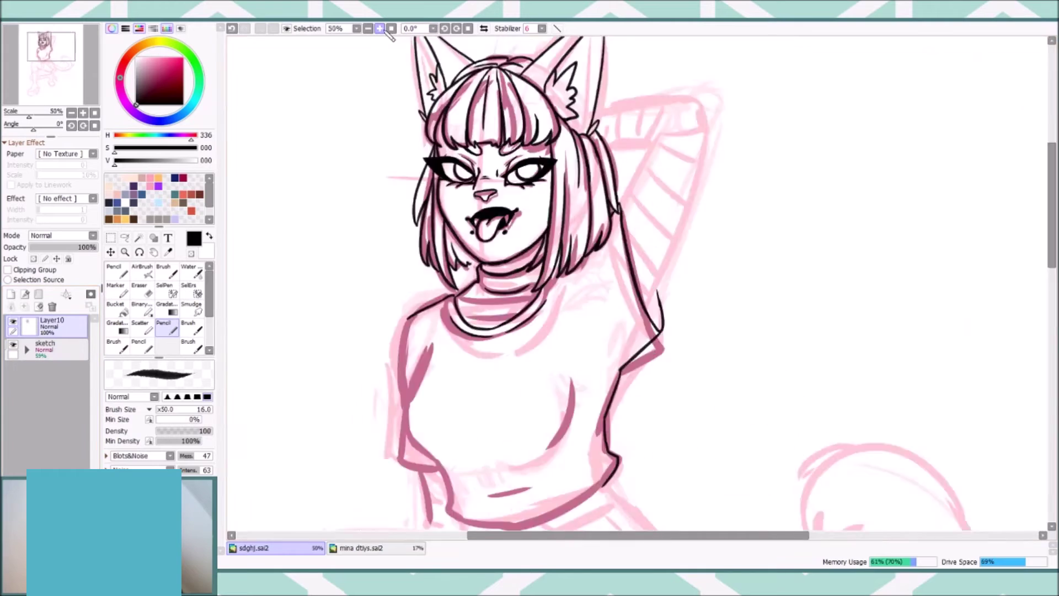
pyautogui.moveTo(612, 270); pyautogui.dragTo(674, 153)
pyautogui.moveTo(739, 158); pyautogui.dragTo(659, 383)
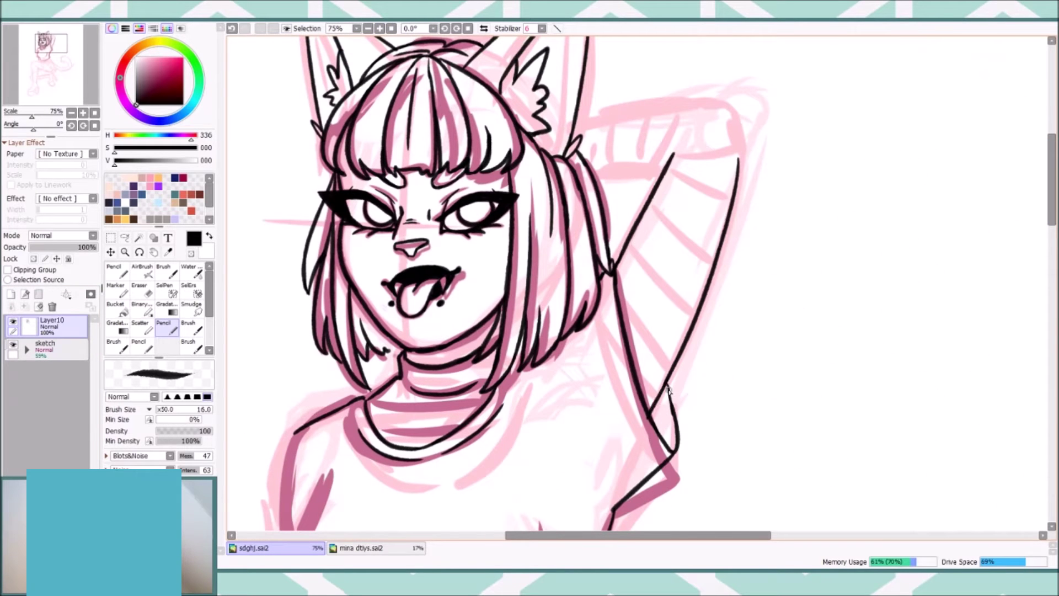
pyautogui.hotkey('ctrl', 'z')
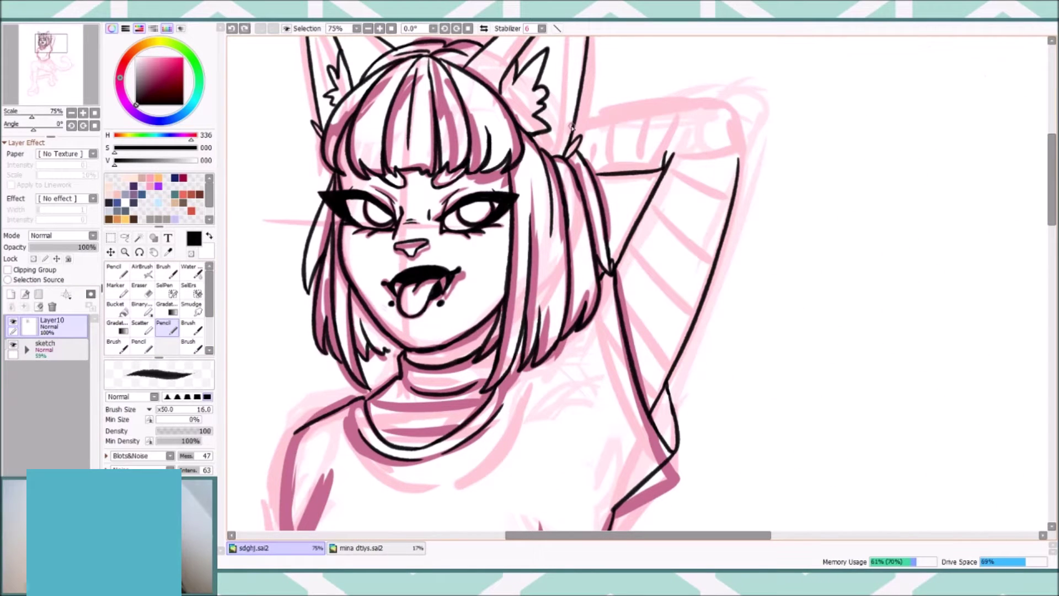
pyautogui.moveTo(572, 127); pyautogui.dragTo(742, 140)
# Reposition the sketched chest curve with a freeform lasso selection on the sketch group.
pyautogui.scroll(-5, 769, 112)
pyautogui.scroll(1, 555, 283)
pyautogui.click(124, 237)
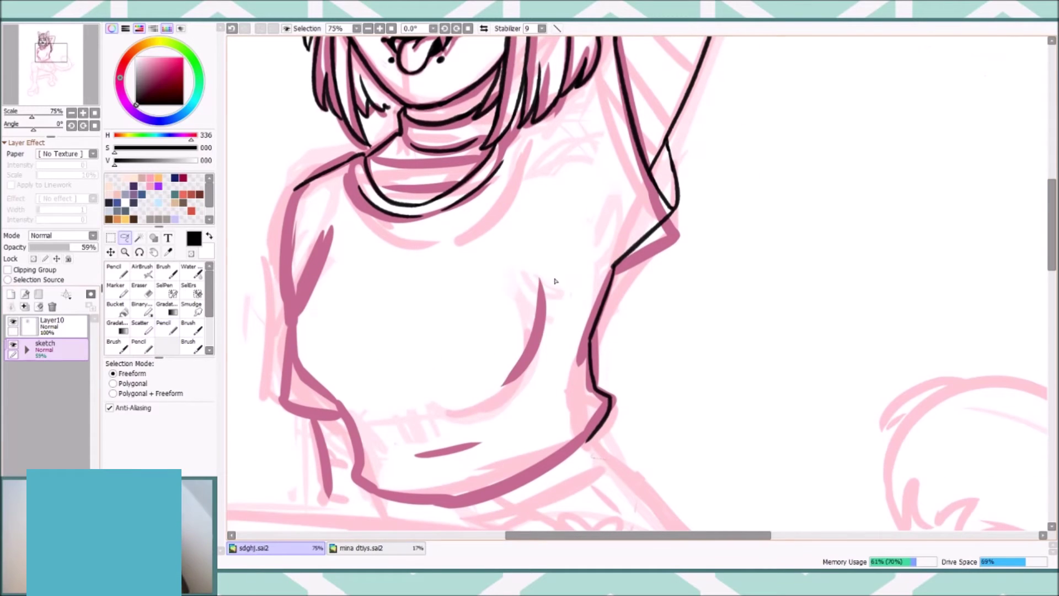
pyautogui.moveTo(544, 147); pyautogui.dragTo(473, 355)
# Ink the left sleeve's outer edge, the chest curve and the sleeve crease running into the sweater's left side on Layer10.
pyautogui.click(164, 326)
pyautogui.click(53, 324)
pyautogui.moveTo(296, 188); pyautogui.dragTo(287, 306)
pyautogui.moveTo(549, 251); pyautogui.dragTo(489, 369)
pyautogui.moveTo(328, 234)
pyautogui.mouseDown()
pyautogui.moveTo(290, 339)
pyautogui.moveTo(334, 406)
pyautogui.mouseUp()
pyautogui.hotkey('ctrl', 'z')
pyautogui.moveTo(288, 334); pyautogui.dragTo(331, 398)
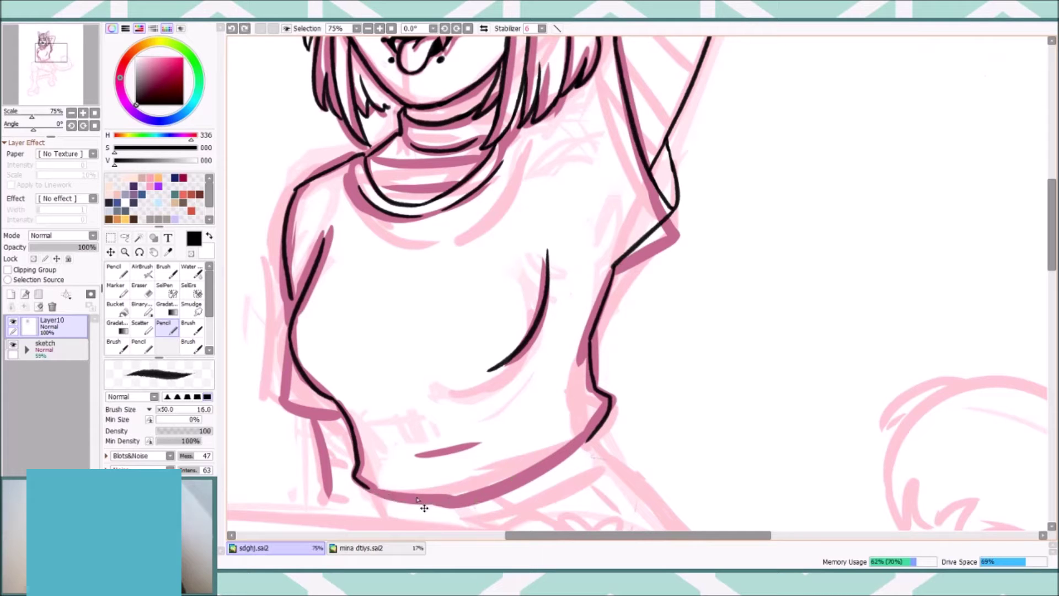
# Ink the sweater's curved hem and fold line, the left sleeve opening and the arm below it.
pyautogui.moveTo(455, 499); pyautogui.dragTo(602, 434)
pyautogui.hotkey('ctrl', 'z')
pyautogui.scroll(2, 587, 440)
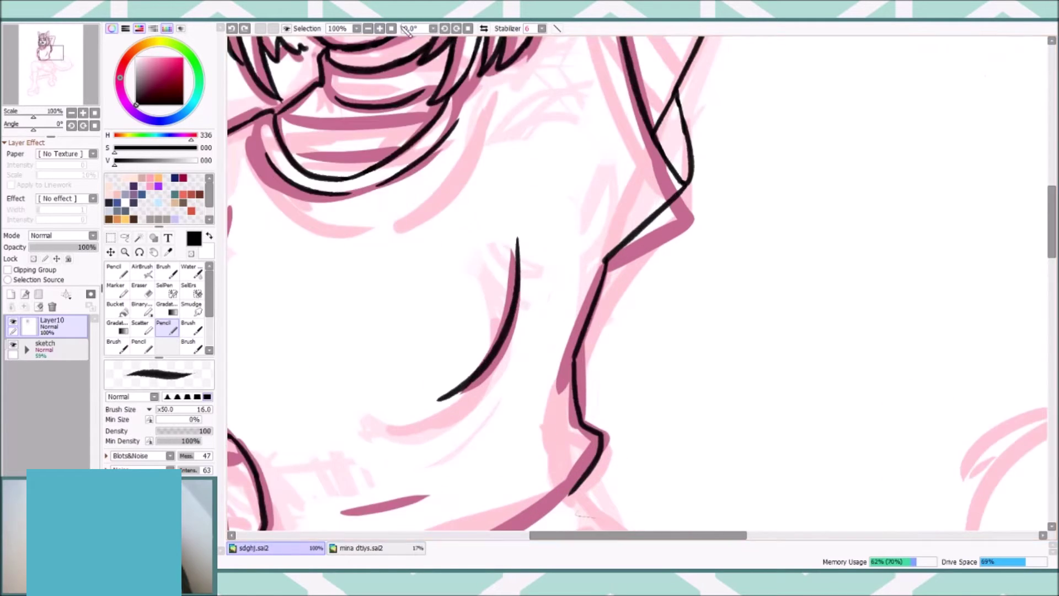
pyautogui.moveTo(576, 224); pyautogui.dragTo(392, 304)
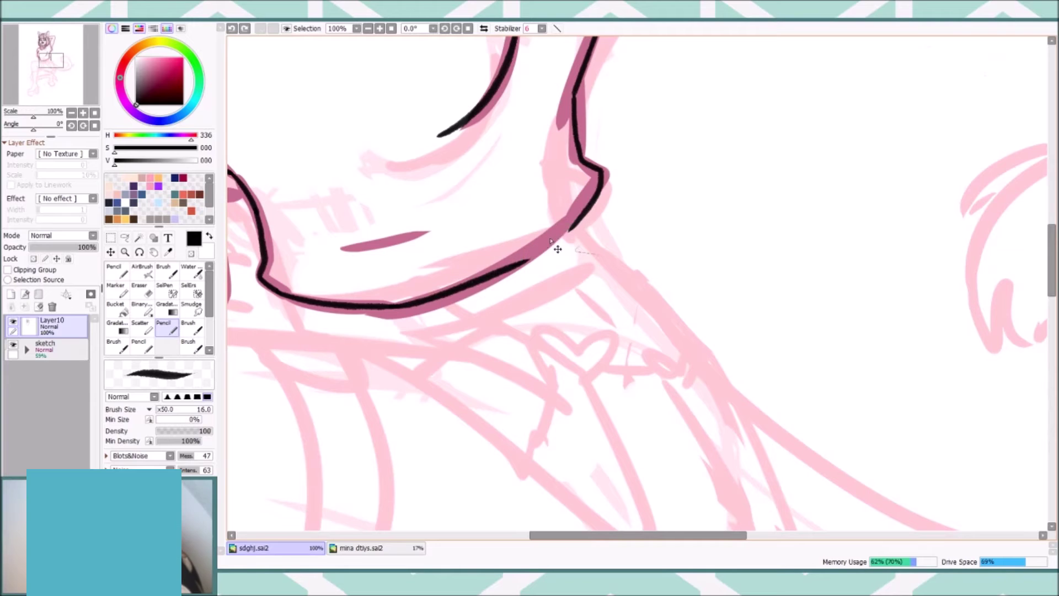
pyautogui.scroll(-4, 588, 508)
pyautogui.scroll(3, 575, 215)
pyautogui.moveTo(310, 214); pyautogui.dragTo(327, 287)
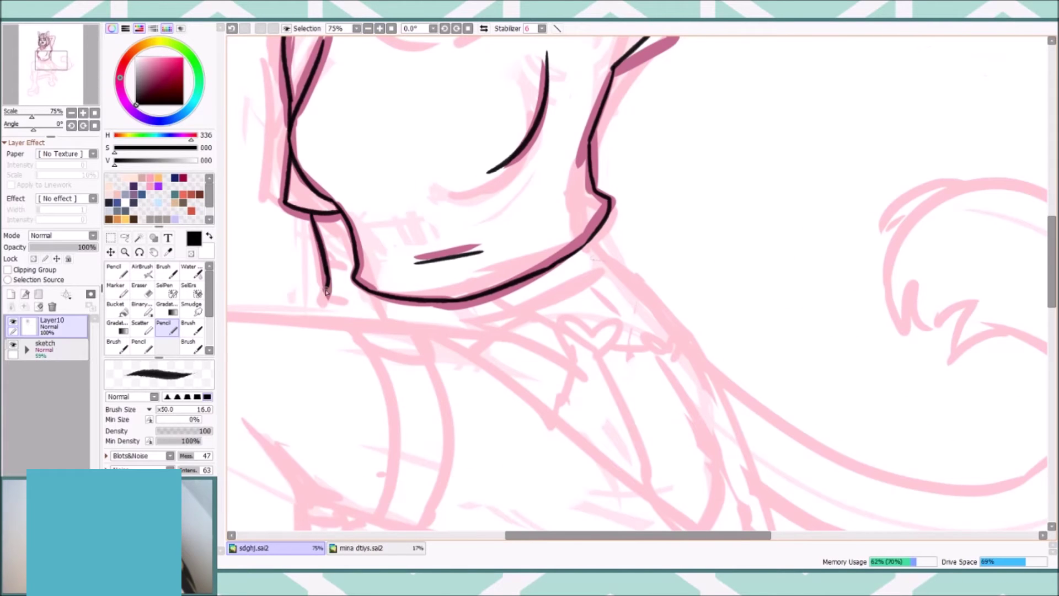
# Ink the waistband below the sweater and the skirt's front pleats with their angled lower edges.
pyautogui.moveTo(530, 318)
pyautogui.mouseDown()
pyautogui.moveTo(455, 333)
pyautogui.moveTo(527, 315)
pyautogui.moveTo(609, 263)
pyautogui.mouseUp()
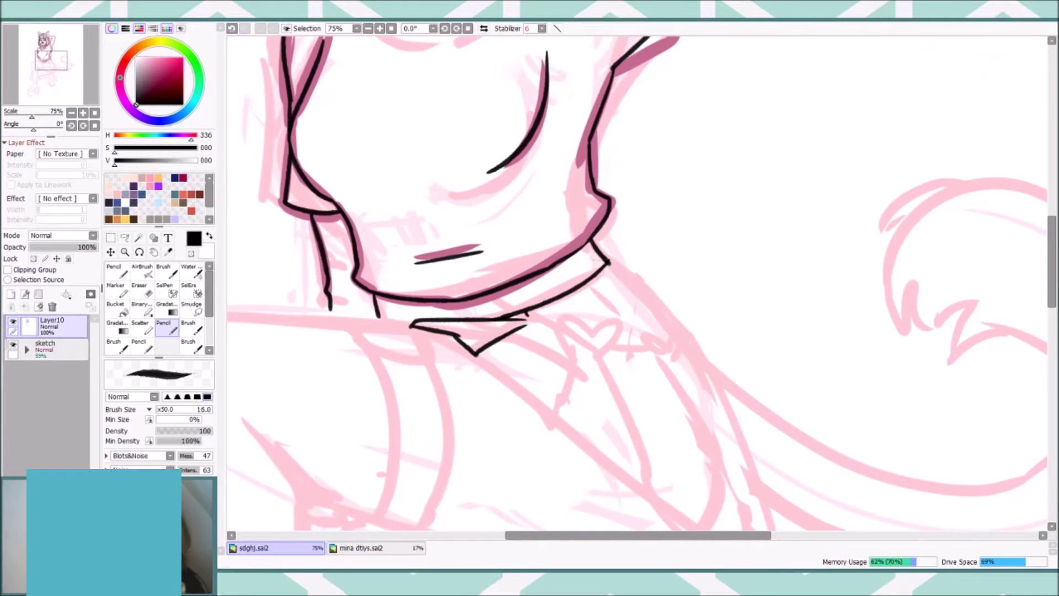
pyautogui.moveTo(545, 307); pyautogui.dragTo(557, 416)
pyautogui.moveTo(475, 353); pyautogui.dragTo(558, 407)
pyautogui.moveTo(1051, 260); pyautogui.dragTo(1051, 278)
pyautogui.moveTo(554, 315); pyautogui.dragTo(651, 389)
pyautogui.moveTo(563, 198); pyautogui.dragTo(574, 216)
pyautogui.moveTo(575, 224)
pyautogui.mouseDown()
pyautogui.moveTo(607, 257)
pyautogui.moveTo(653, 390)
pyautogui.mouseUp()
# Ink the skirt's remaining pleat lines, its curved outer edge and the rear bottom hem.
pyautogui.moveTo(588, 185); pyautogui.dragTo(626, 224)
pyautogui.hotkey('ctrl', 'z')
pyautogui.moveTo(648, 248)
pyautogui.mouseDown()
pyautogui.moveTo(733, 395)
pyautogui.moveTo(775, 427)
pyautogui.mouseUp()
pyautogui.moveTo(607, 163)
pyautogui.mouseDown()
pyautogui.moveTo(676, 221)
pyautogui.moveTo(775, 425)
pyautogui.mouseUp()
pyautogui.hotkey('ctrl', 'z')
pyautogui.moveTo(665, 214); pyautogui.dragTo(754, 352)
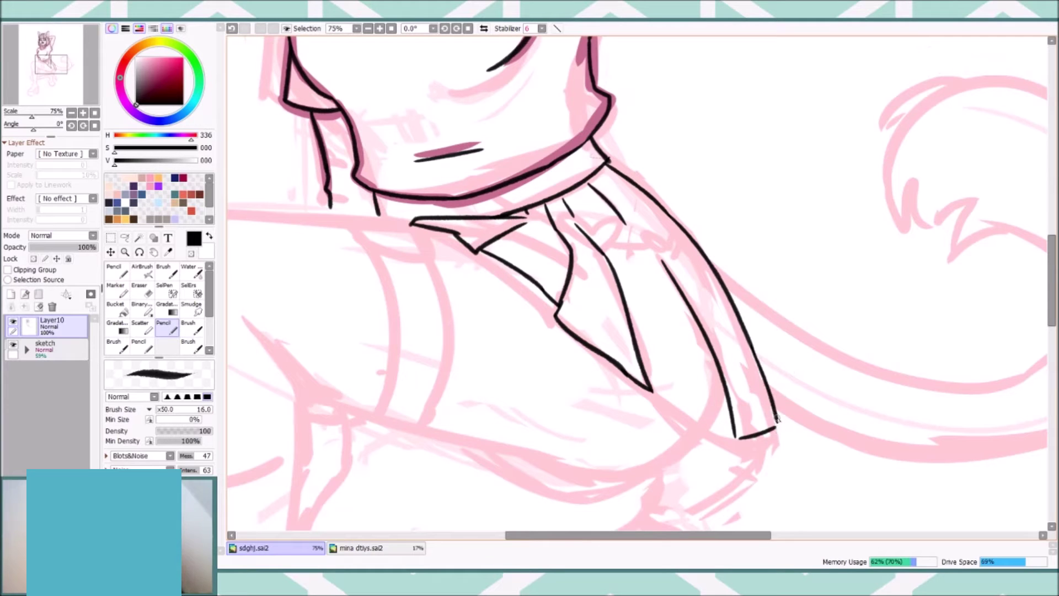
pyautogui.moveTo(650, 388); pyautogui.dragTo(731, 431)
# Ink a double-outlined oval ring on the thigh at the front tip of the skirt.
pyautogui.scroll(5, 716, 331)
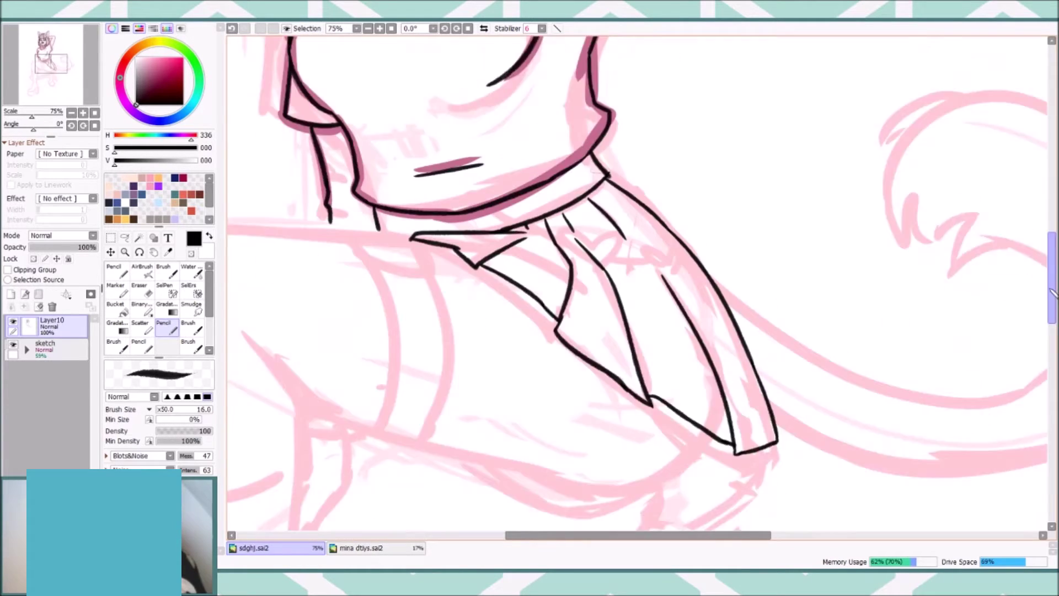
pyautogui.click(368, 28)
pyautogui.scroll(4, 631, 308)
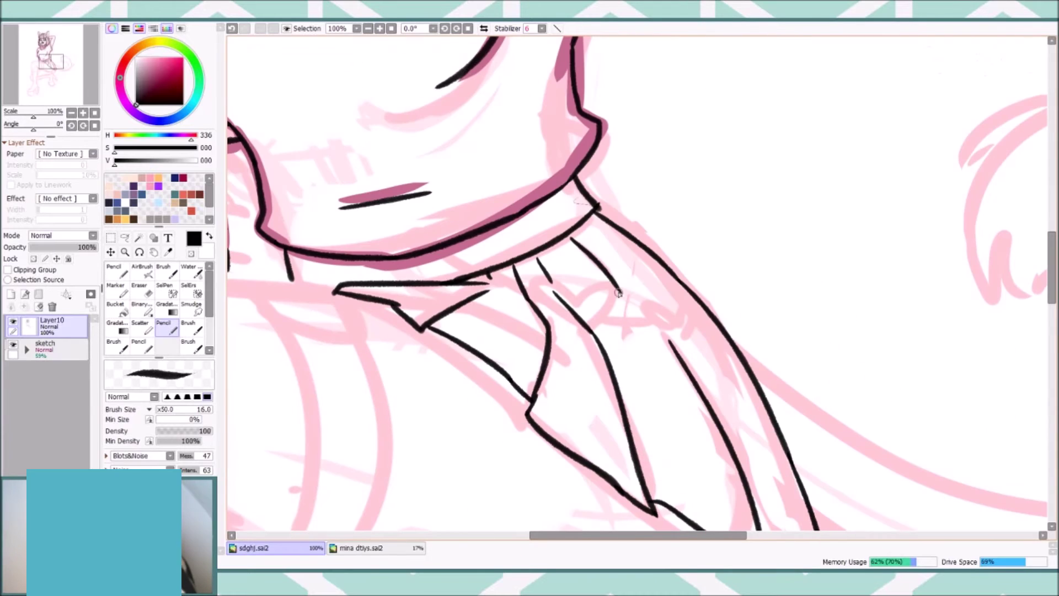
pyautogui.moveTo(632, 309); pyautogui.dragTo(926, 113)
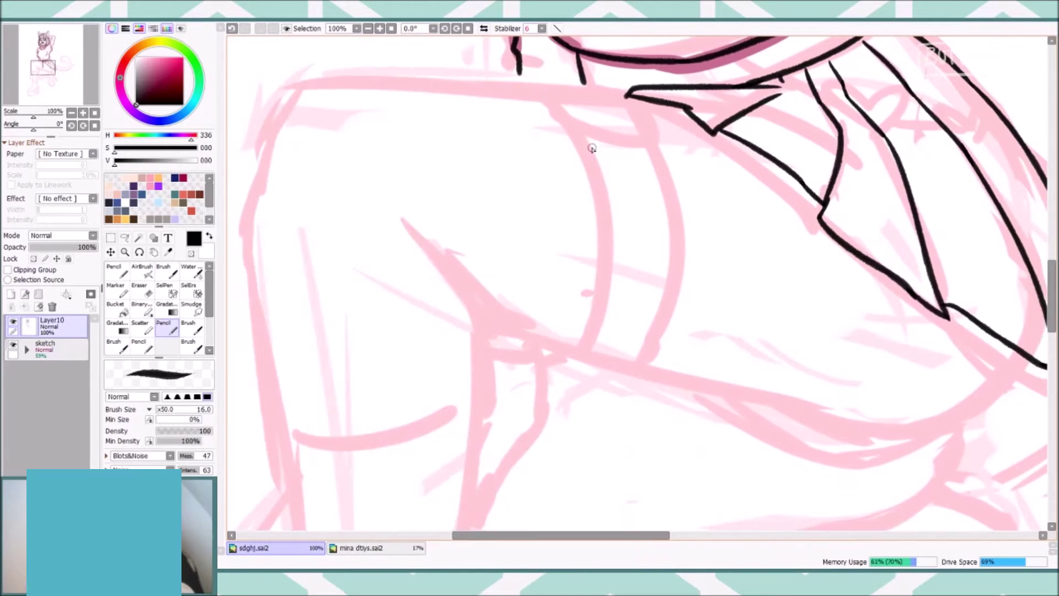
pyautogui.moveTo(634, 99)
pyautogui.mouseDown()
pyautogui.moveTo(560, 91)
pyautogui.moveTo(629, 92)
pyautogui.moveTo(633, 129)
pyautogui.mouseUp()
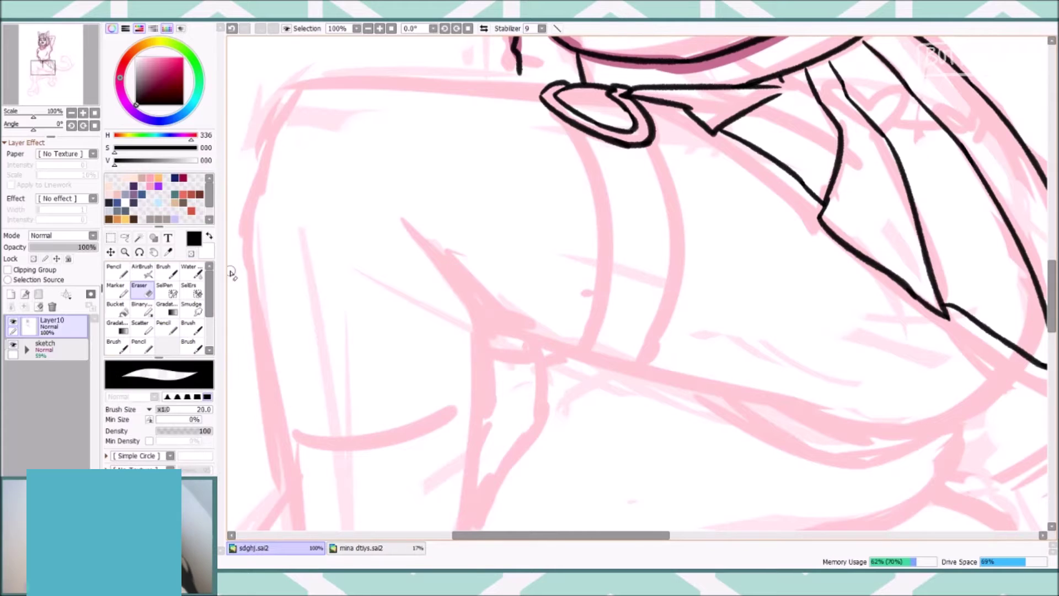
pyautogui.hotkey('ctrl', 'z')
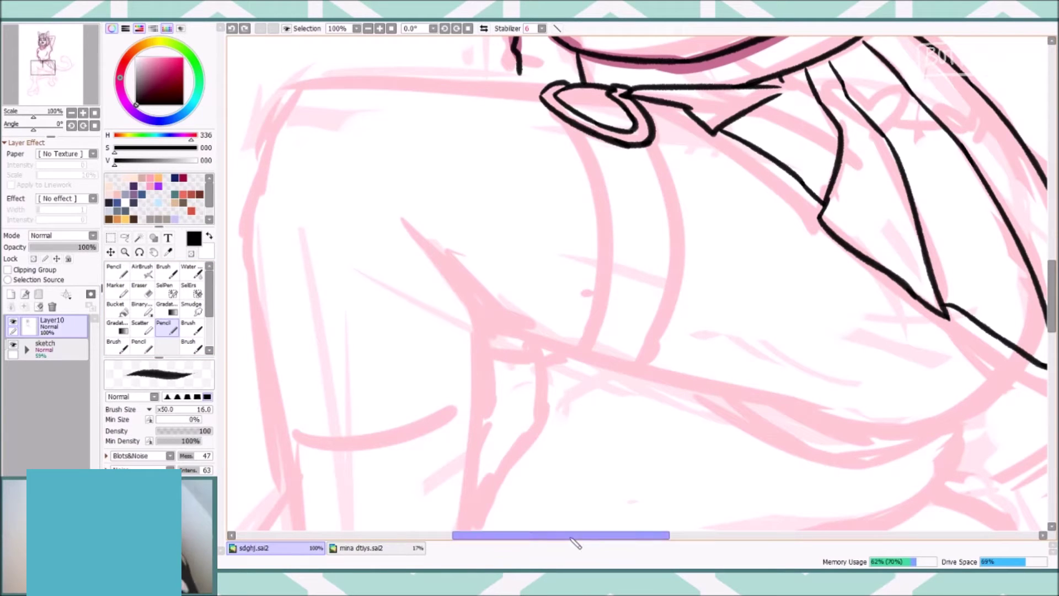
# Ink both edges of the thigh strap below the ring and erase the ring outline where the strap overlaps it.
pyautogui.moveTo(584, 119)
pyautogui.mouseDown()
pyautogui.moveTo(609, 260)
pyautogui.moveTo(580, 342)
pyautogui.mouseUp()
pyautogui.moveTo(637, 151); pyautogui.dragTo(628, 353)
pyautogui.press('e')
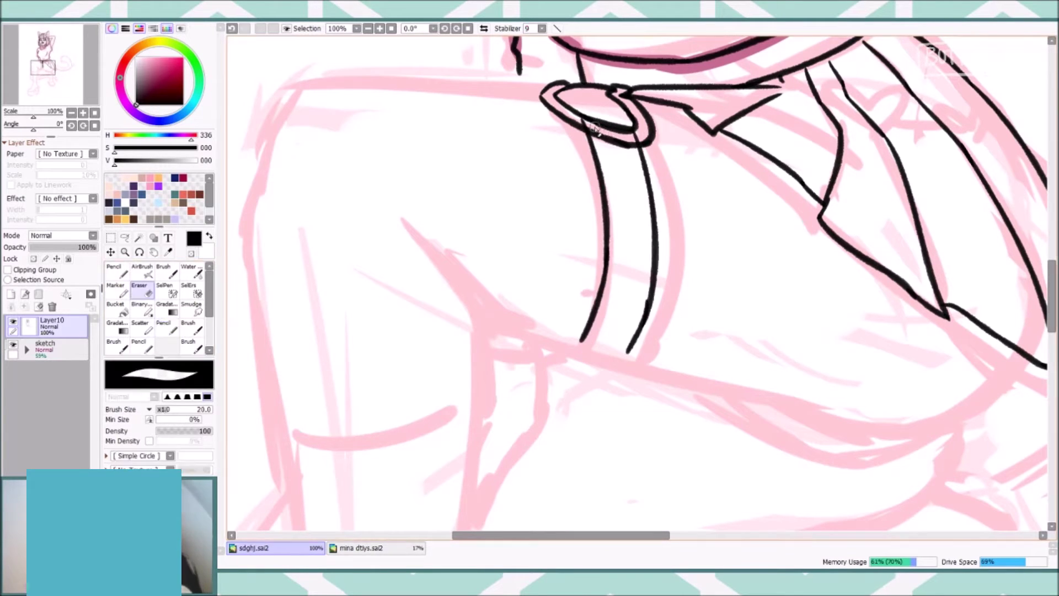
# Add the rivets, pointed strap tip, buckle, eyelets and closed lower end to the thigh strap.
pyautogui.press('n')
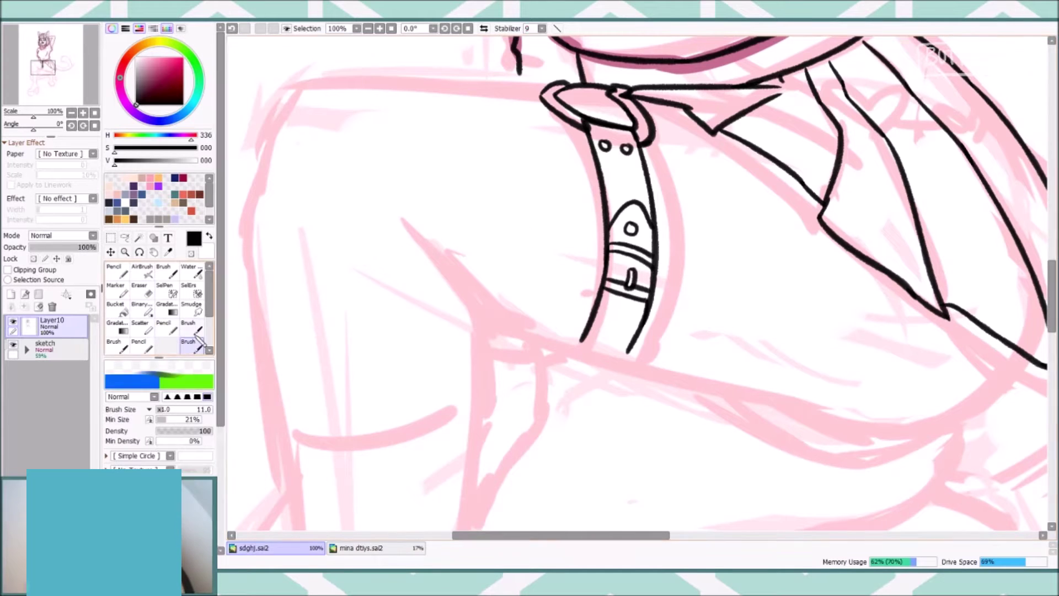
pyautogui.moveTo(627, 226); pyautogui.dragTo(633, 230)
pyautogui.hotkey('ctrl', 'z')
pyautogui.hotkey('ctrl', 'y')
pyautogui.hotkey('ctrl', 'z')
pyautogui.hotkey('ctrl', 'y')
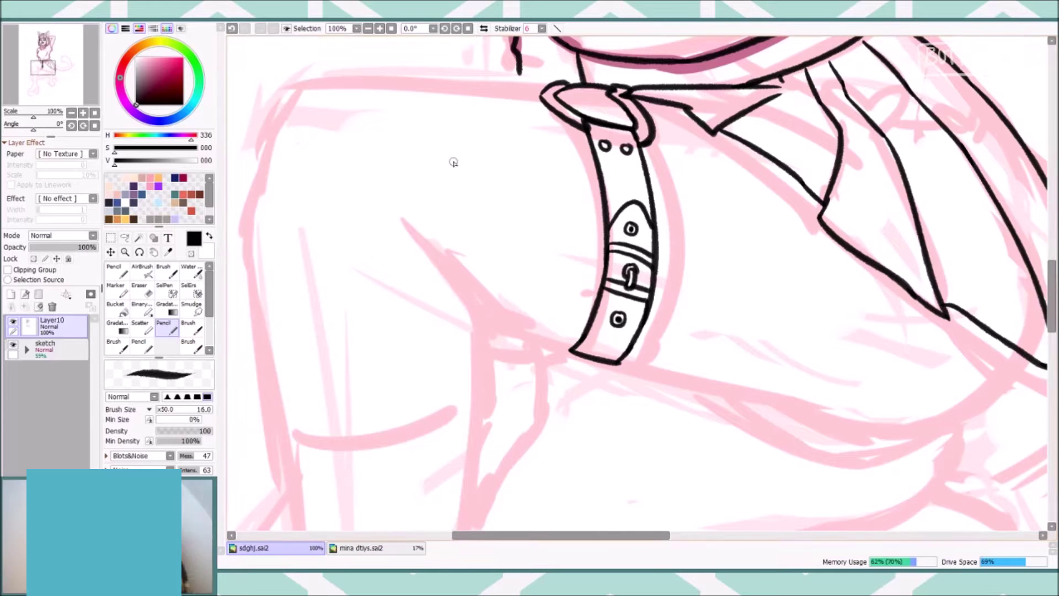
# Toggle the sketch group's visibility to examine the line art of the whole figure.
pyautogui.hotkey('ctrl', '-')
pyautogui.hotkey('ctrl', '-')
pyautogui.hotkey('ctrl', '-')
pyautogui.hotkey('ctrl', '-')
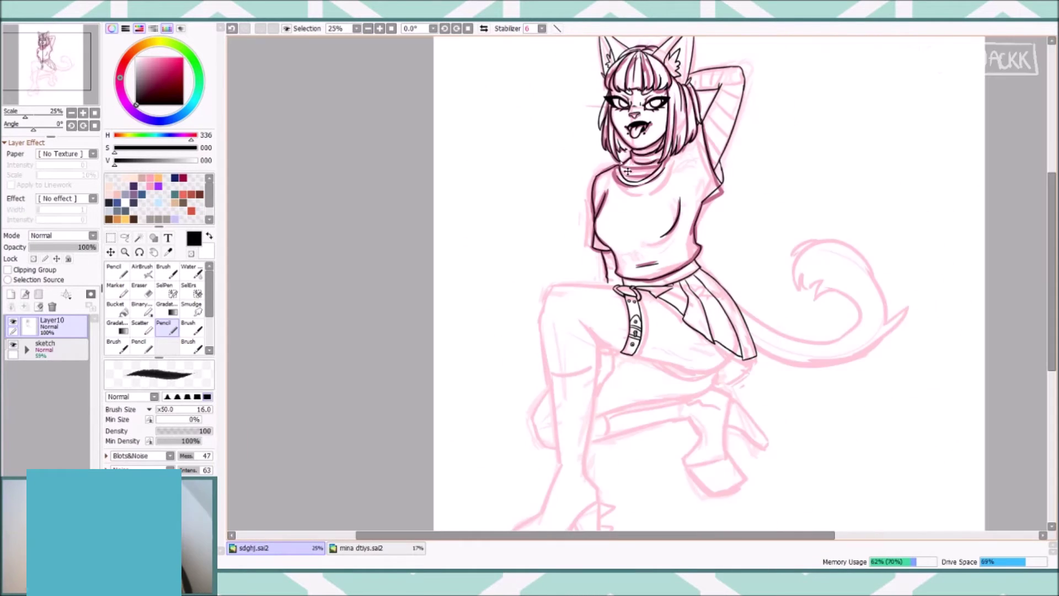
pyautogui.click(13, 346)
pyautogui.hotkey('ctrl', '-')
pyautogui.click(12, 346)
# Ink the thigh's underside from the strap to the skirt and the small pleat folds beneath the skirt's rear corner.
pyautogui.hotkey('ctrl', '+')
pyautogui.hotkey('ctrl', '+')
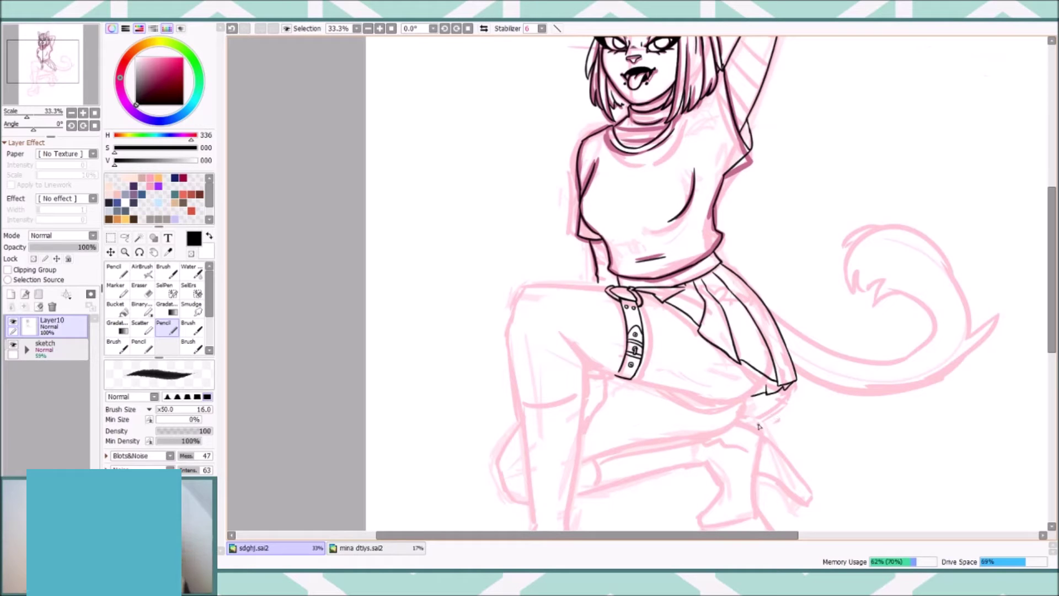
pyautogui.hotkey('ctrl', '+')
pyautogui.hotkey('ctrl', '+')
pyautogui.scroll(-4, 758, 426)
pyautogui.moveTo(747, 274)
pyautogui.mouseDown()
pyautogui.moveTo(849, 303)
pyautogui.moveTo(819, 298)
pyautogui.mouseUp()
pyautogui.hotkey('ctrl', 'z')
pyautogui.hotkey('ctrl', 'z')
pyautogui.moveTo(932, 251); pyautogui.dragTo(819, 298)
pyautogui.hotkey('ctrl', 'z')
pyautogui.moveTo(628, 249); pyautogui.dragTo(822, 297)
pyautogui.hotkey('ctrl', 'z')
pyautogui.moveTo(739, 276); pyautogui.dragTo(794, 295)
# Ink the top of the raised thigh from the strap's ring and round it over the bent knee.
pyautogui.scroll(3, 640, 281)
pyautogui.moveTo(380, 212)
pyautogui.mouseDown()
pyautogui.moveTo(575, 207)
pyautogui.moveTo(561, 209)
pyautogui.mouseUp()
pyautogui.hotkey('ctrl', 'z')
pyautogui.hotkey('ctrl', 'z')
pyautogui.moveTo(496, 210); pyautogui.dragTo(568, 209)
pyautogui.hotkey('ctrl', 'z')
pyautogui.moveTo(387, 209)
pyautogui.mouseDown()
pyautogui.moveTo(539, 207)
pyautogui.moveTo(356, 280)
pyautogui.mouseUp()
# Redo the thigh's underside line at the strap's lower end and tidy the strap area with the Eraser.
pyautogui.scroll(-3, 578, 229)
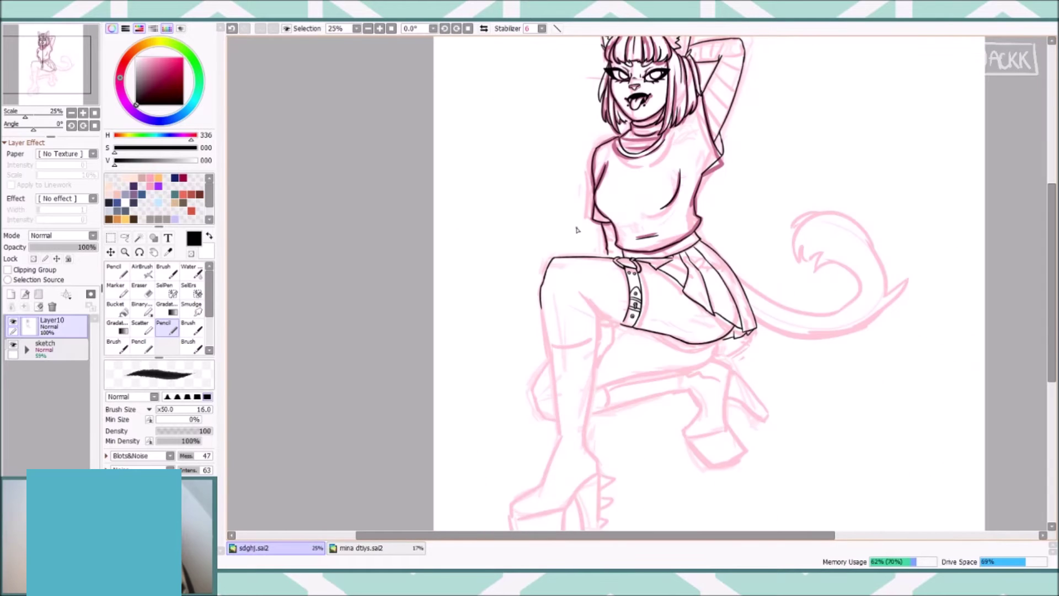
pyautogui.scroll(4, 333, 230)
pyautogui.hotkey('ctrl', 'z')
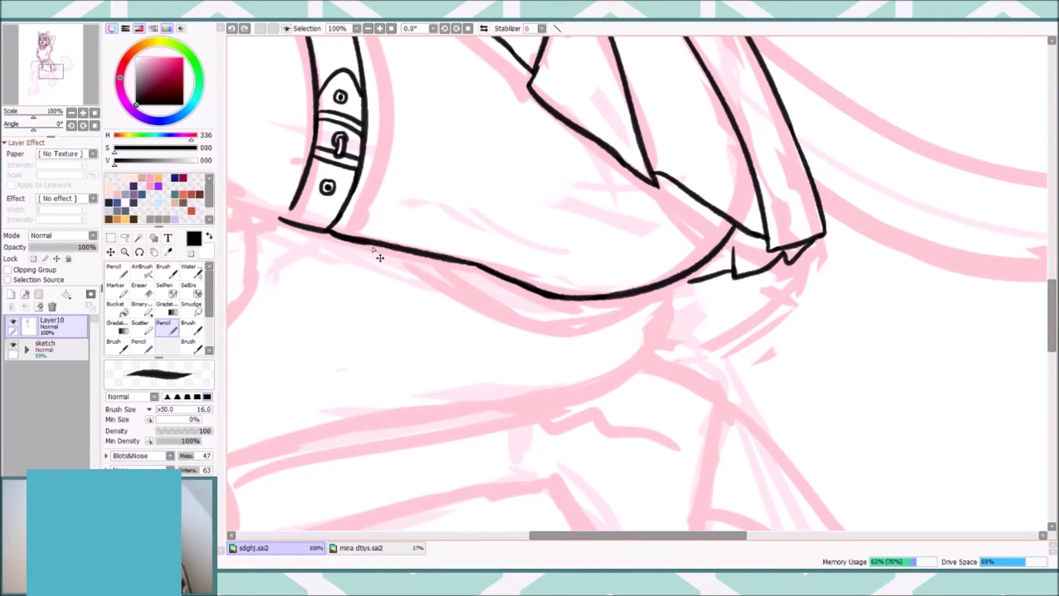
pyautogui.moveTo(358, 241); pyautogui.dragTo(420, 249)
pyautogui.press('e')
pyautogui.scroll(-3, 432, 141)
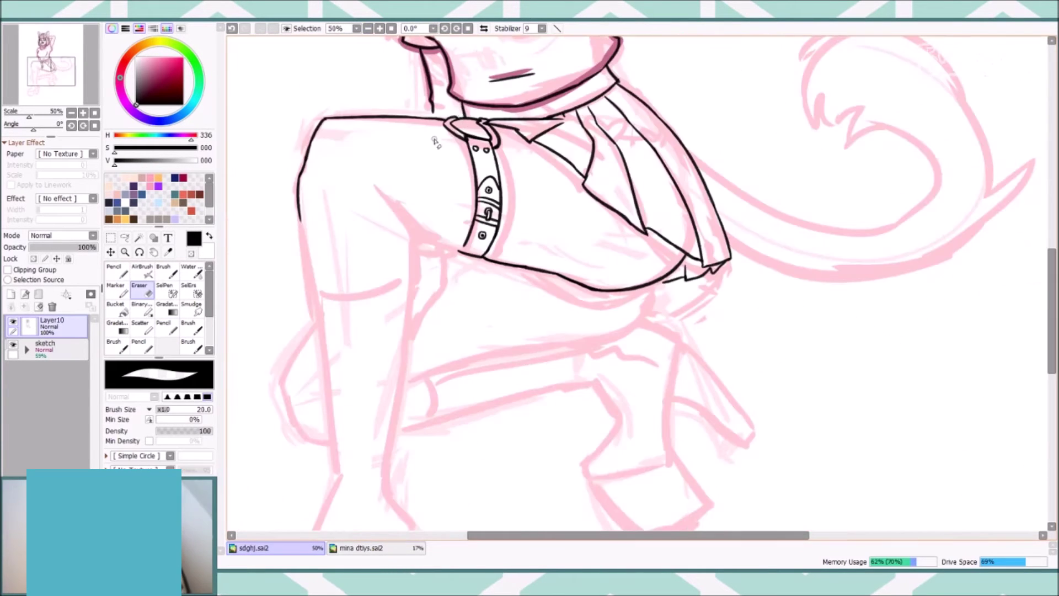
# Ink the crease behind the bent knee, the start of the calf and the front of the shin.
pyautogui.scroll(2, 508, 224)
pyautogui.press('n')
pyautogui.moveTo(406, 134); pyautogui.dragTo(532, 235)
pyautogui.moveTo(469, 212); pyautogui.dragTo(459, 276)
pyautogui.moveTo(292, 179); pyautogui.dragTo(317, 336)
pyautogui.hotkey('ctrl', 'z')
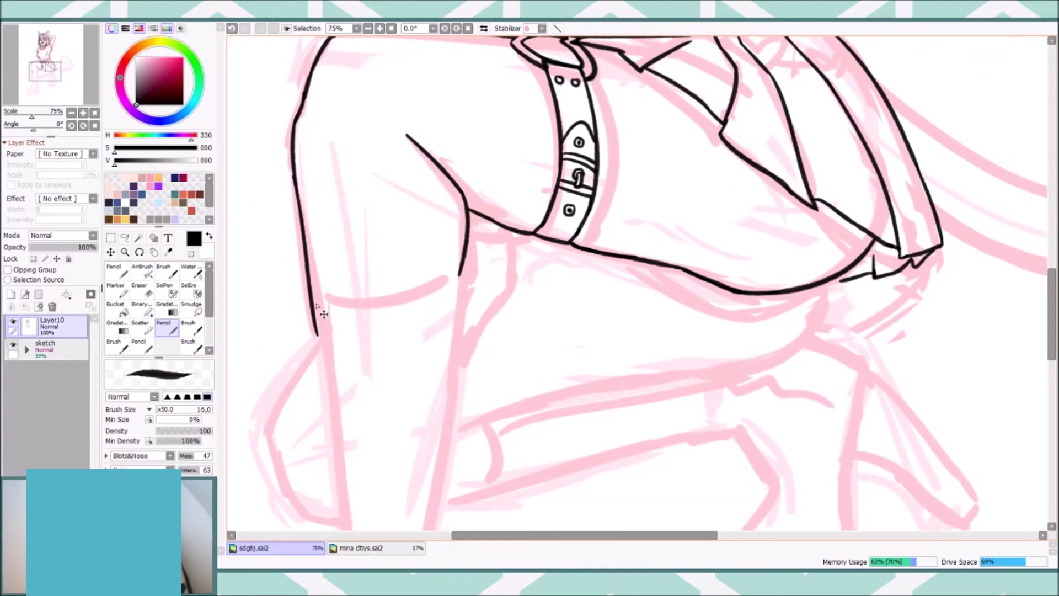
# Hide the sketch group to examine the inked torso, skirt and leg.
pyautogui.scroll(-3, 324, 314)
pyautogui.click(12, 343)
pyautogui.scroll(-2, 607, 276)
pyautogui.scroll(4, 607, 276)
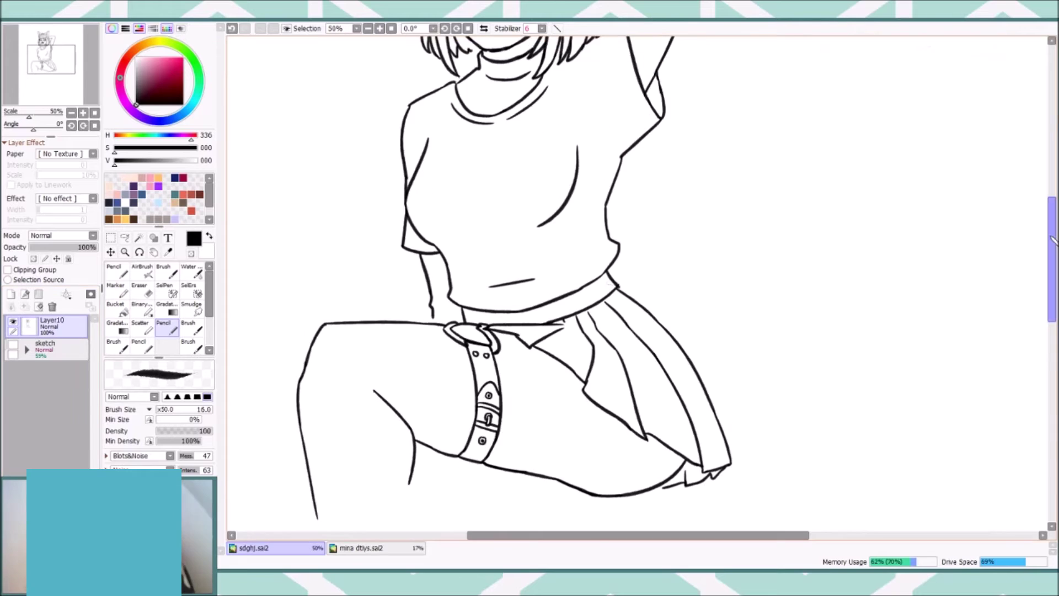
# Examine the inked face, hair and raised arm up close and the whole figure with the sketch hidden.
pyautogui.scroll(4, 630, 276)
pyautogui.press('e')
pyautogui.scroll(-3, 568, 303)
pyautogui.scroll(3, 335, 237)
pyautogui.press('n')
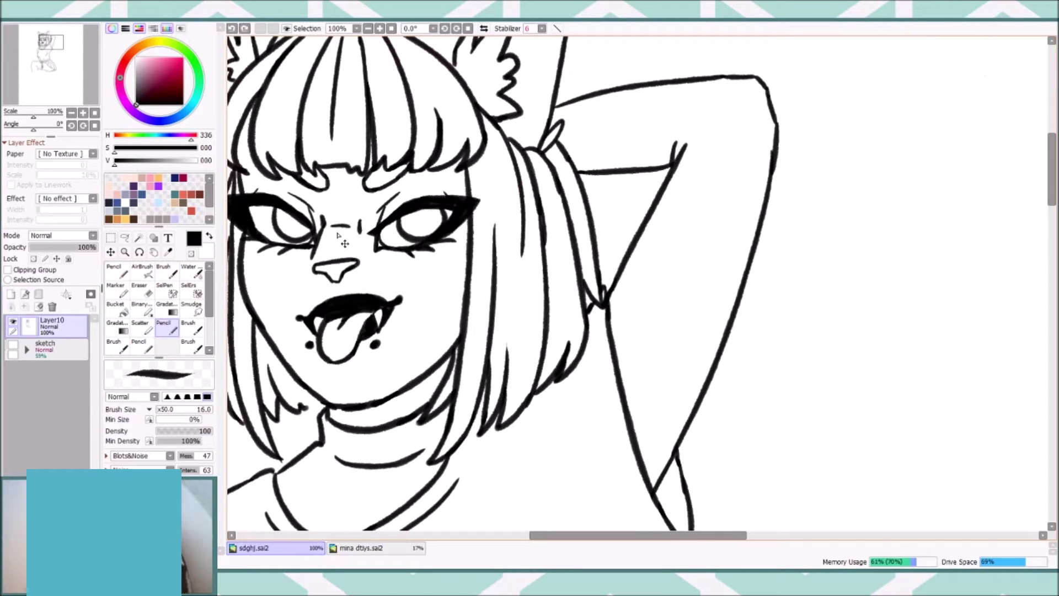
pyautogui.scroll(-3, 329, 221)
pyautogui.scroll(2, 436, 248)
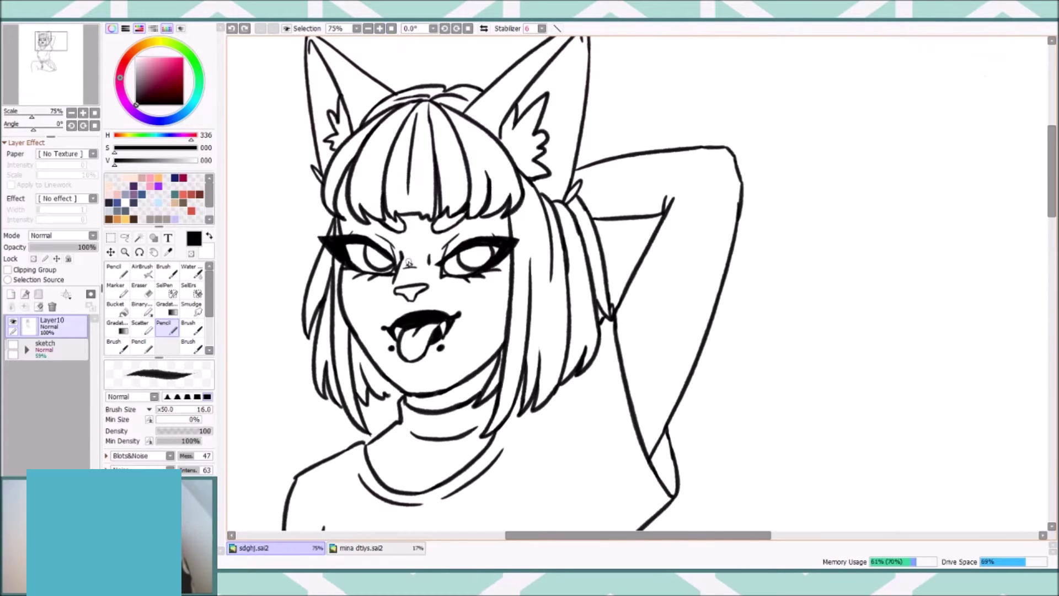
pyautogui.scroll(-4, 635, 276)
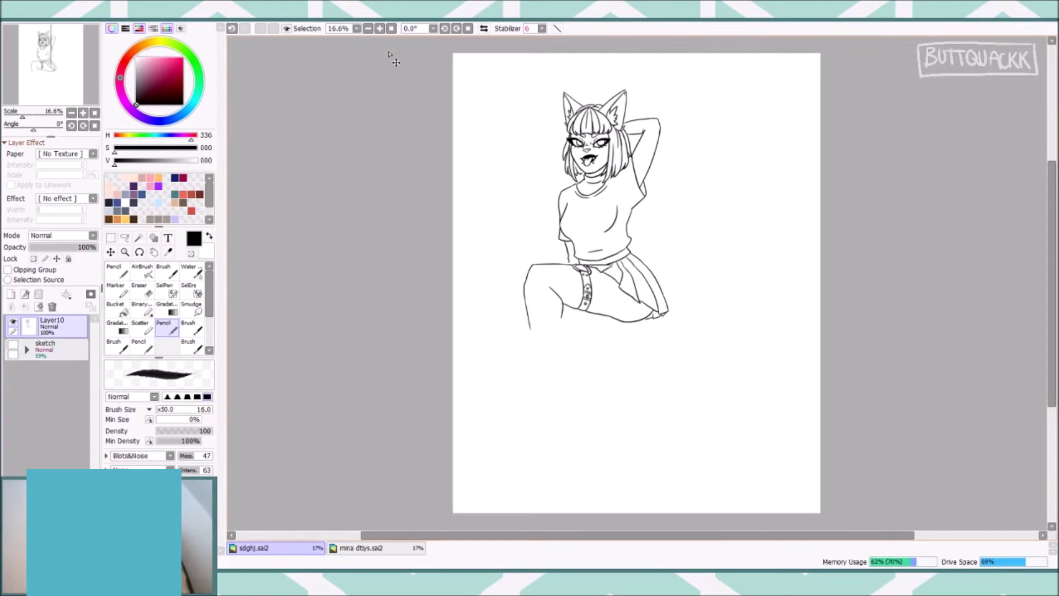
# Show the sketch group again and ink the front leg's shin and calf down to the ankle.
pyautogui.click(13, 344)
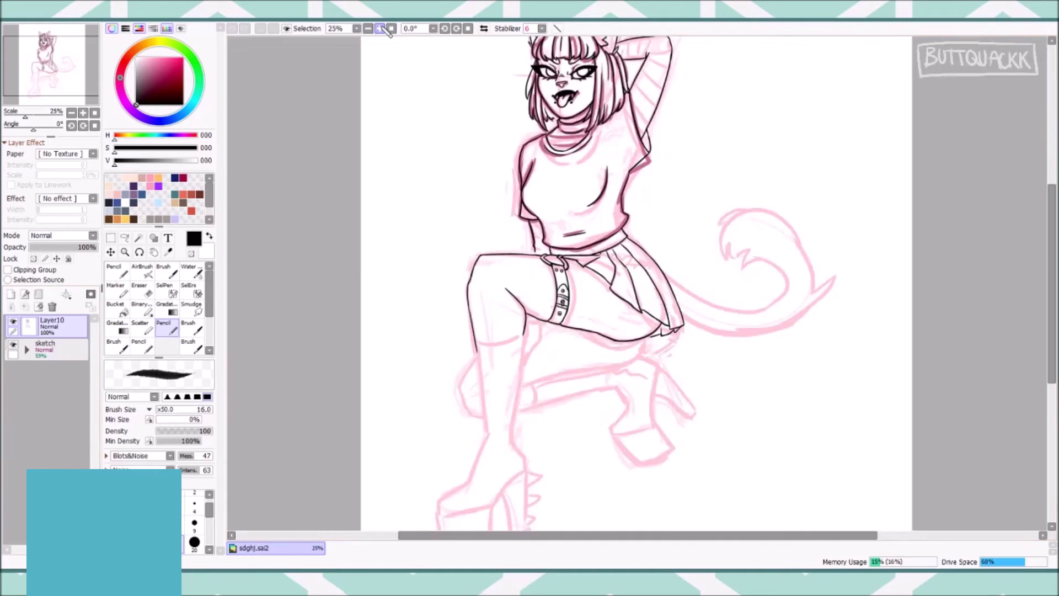
pyautogui.scroll(2, 640, 287)
pyautogui.scroll(-3, 639, 287)
pyautogui.moveTo(317, 190); pyautogui.dragTo(326, 329)
pyautogui.hotkey('ctrl', 'z')
pyautogui.moveTo(318, 190); pyautogui.dragTo(337, 356)
pyautogui.moveTo(409, 164); pyautogui.dragTo(385, 393)
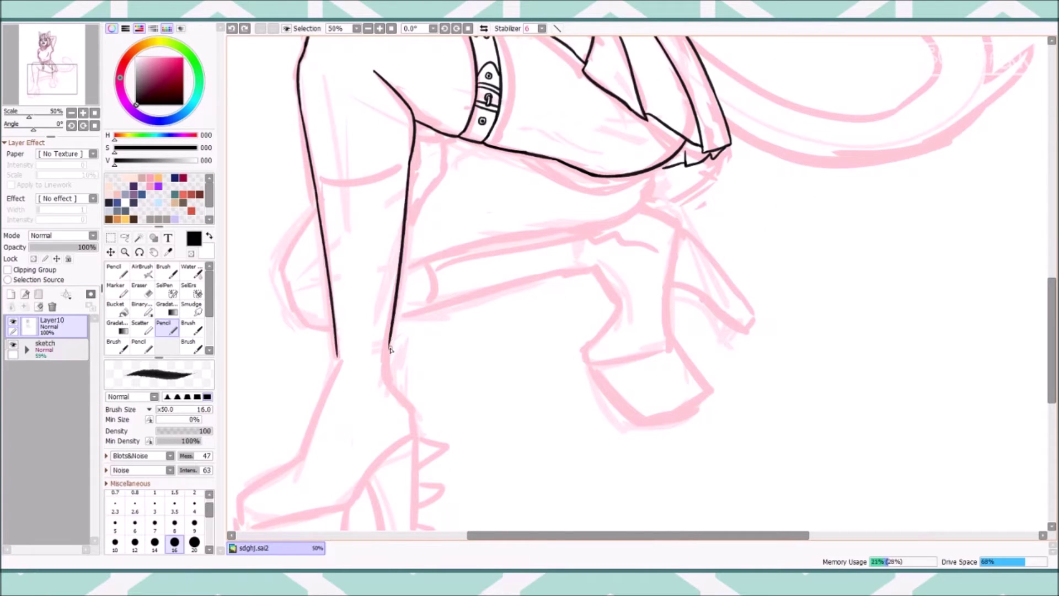
# Ink the front boot's ankle, foot, platform sole and tall block heel over the sketch.
pyautogui.moveTo(339, 364); pyautogui.dragTo(335, 249)
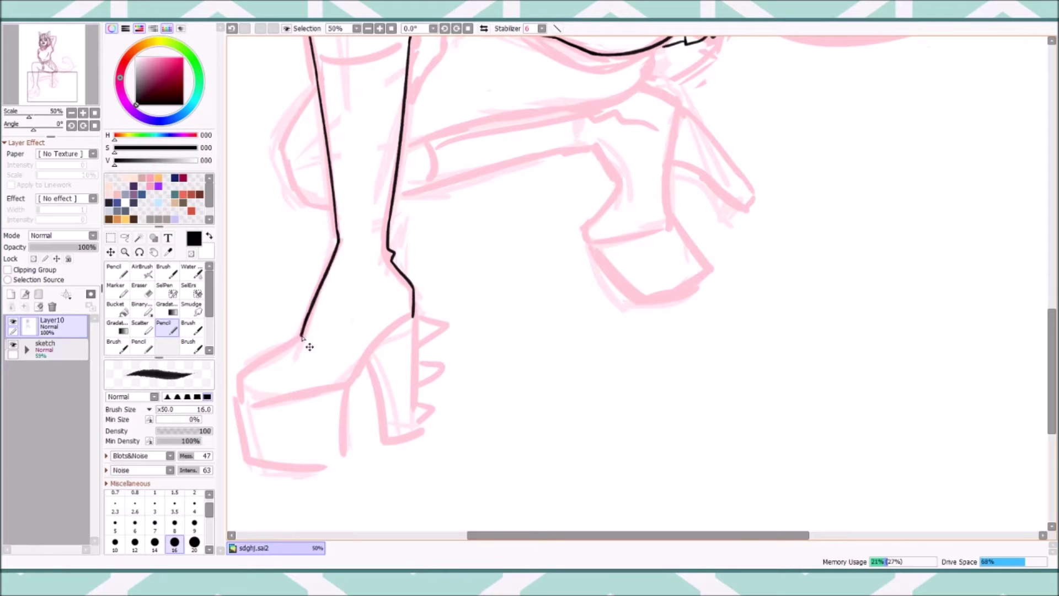
pyautogui.moveTo(333, 411)
pyautogui.mouseDown()
pyautogui.moveTo(426, 410)
pyautogui.moveTo(343, 457)
pyautogui.mouseUp()
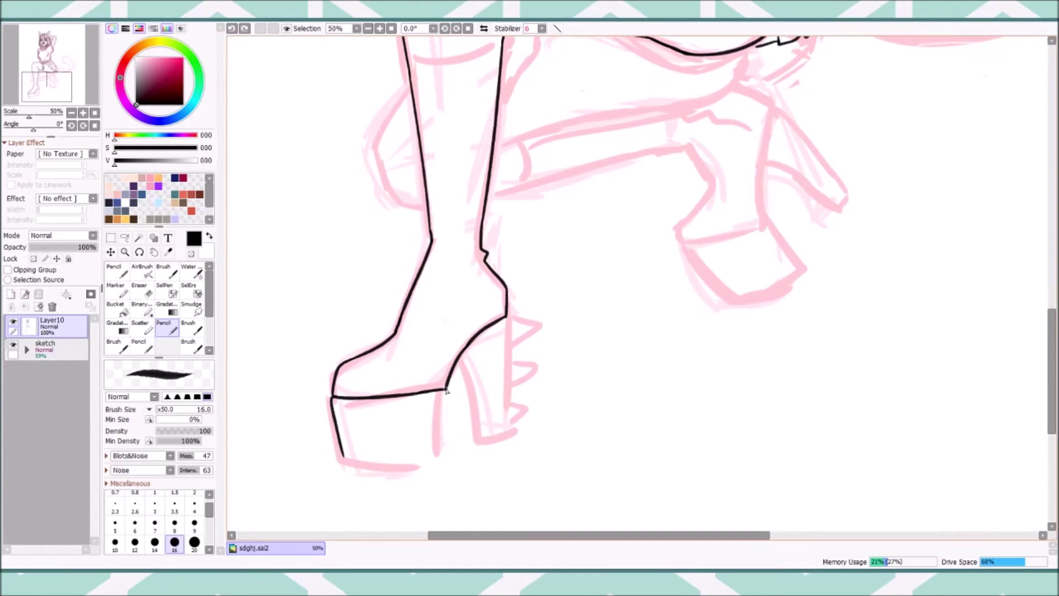
pyautogui.moveTo(417, 467); pyautogui.dragTo(448, 461)
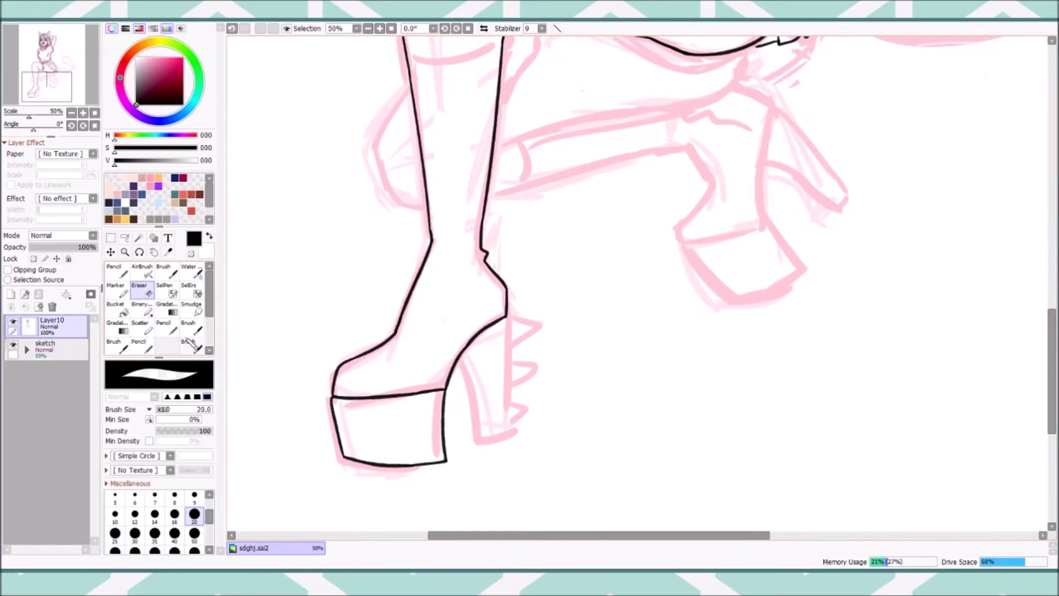
pyautogui.moveTo(460, 358); pyautogui.dragTo(502, 449)
pyautogui.moveTo(506, 318); pyautogui.dragTo(505, 449)
# Ink the fold beneath the raised thigh, the rear curve under the skirt and the kneeling thigh's underside.
pyautogui.scroll(10, 503, 386)
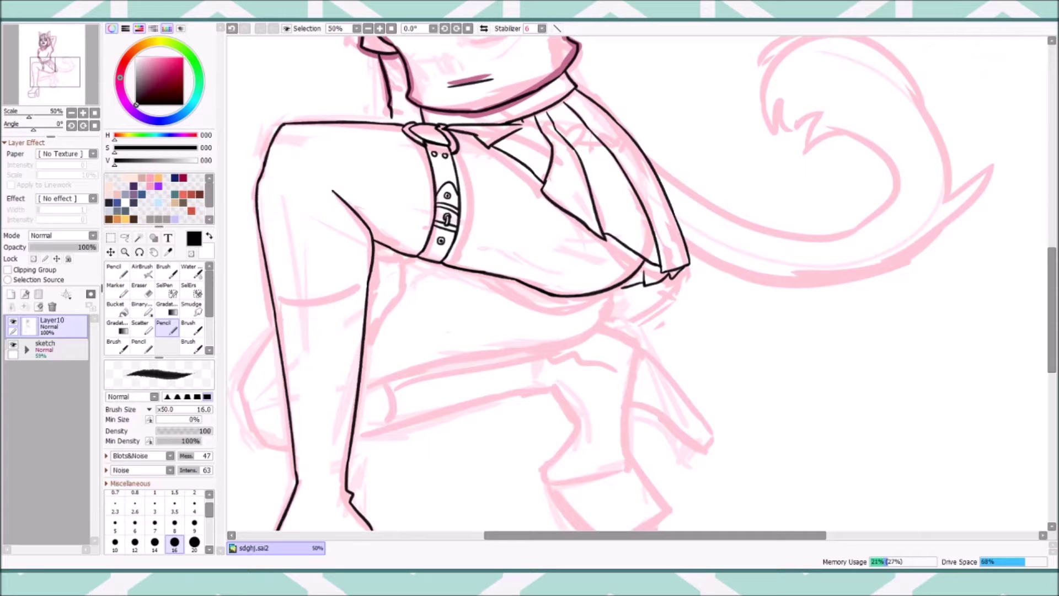
pyautogui.scroll(1, 642, 279)
pyautogui.moveTo(417, 161); pyautogui.dragTo(547, 209)
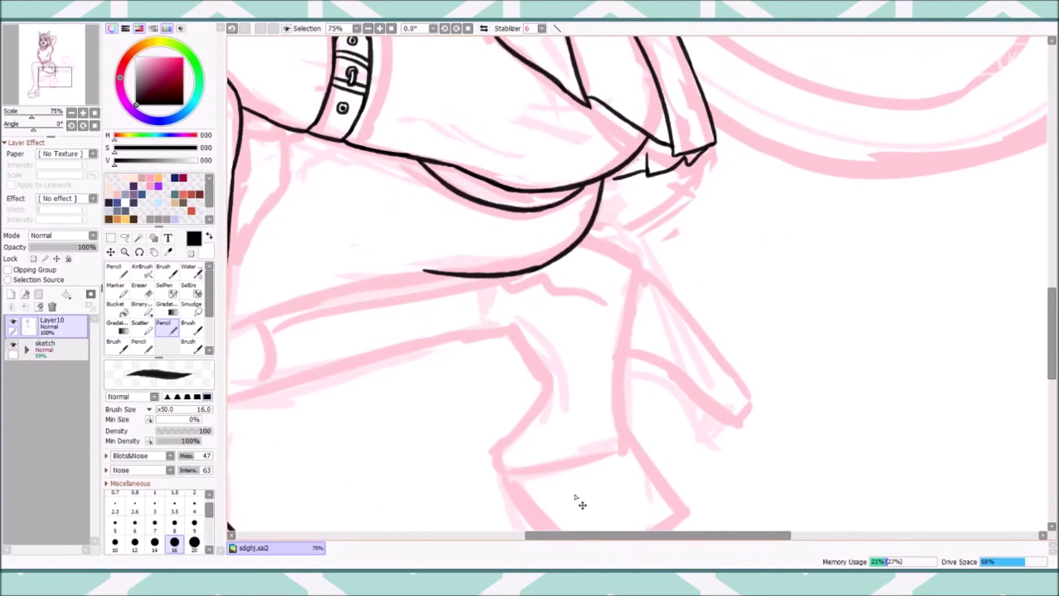
pyautogui.moveTo(277, 304); pyautogui.dragTo(403, 303)
pyautogui.hotkey('ctrl', 'z')
pyautogui.moveTo(343, 323); pyautogui.dragTo(549, 269)
# Rework the join between the kneeling thigh's underside and the rear curve, and redraw the fold above it shallower.
pyautogui.press('e')
pyautogui.moveTo(552, 270); pyautogui.dragTo(721, 264)
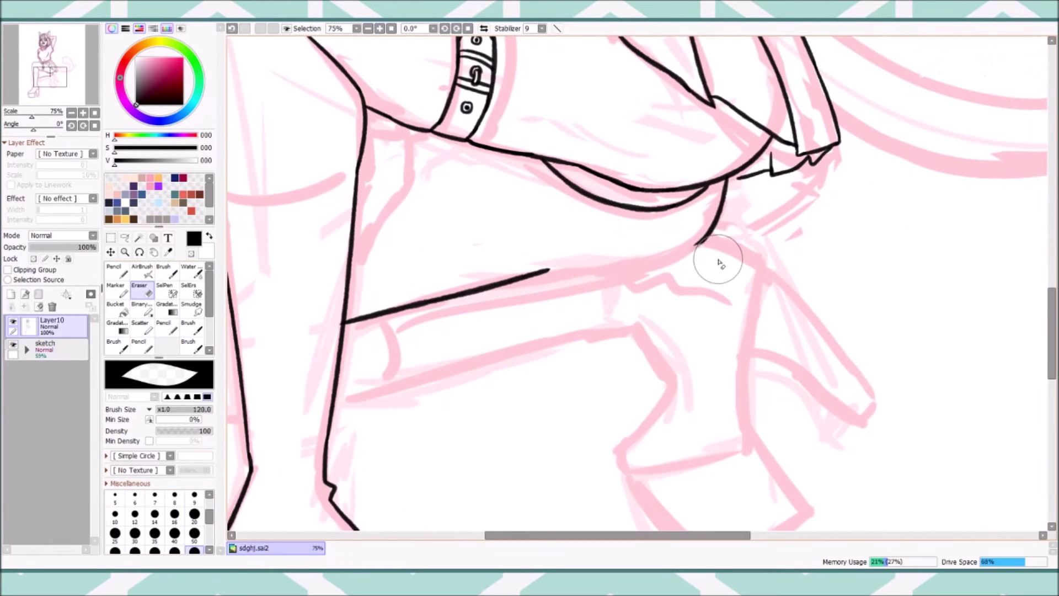
pyautogui.press('n')
pyautogui.moveTo(724, 193); pyautogui.dragTo(722, 198)
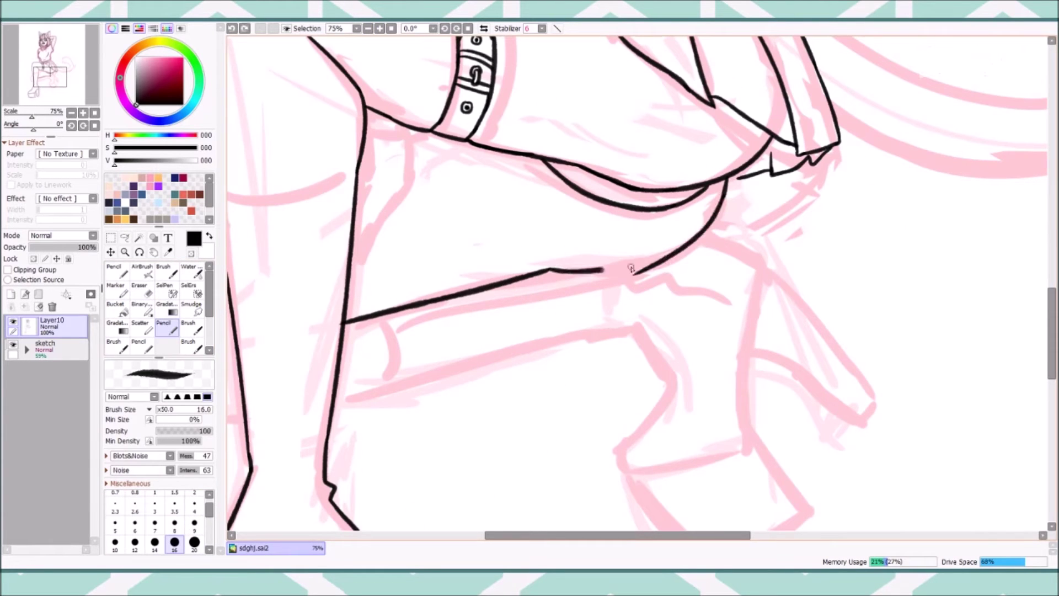
pyautogui.press('e')
pyautogui.moveTo(635, 274); pyautogui.dragTo(714, 285)
pyautogui.moveTo(551, 165); pyautogui.dragTo(669, 220)
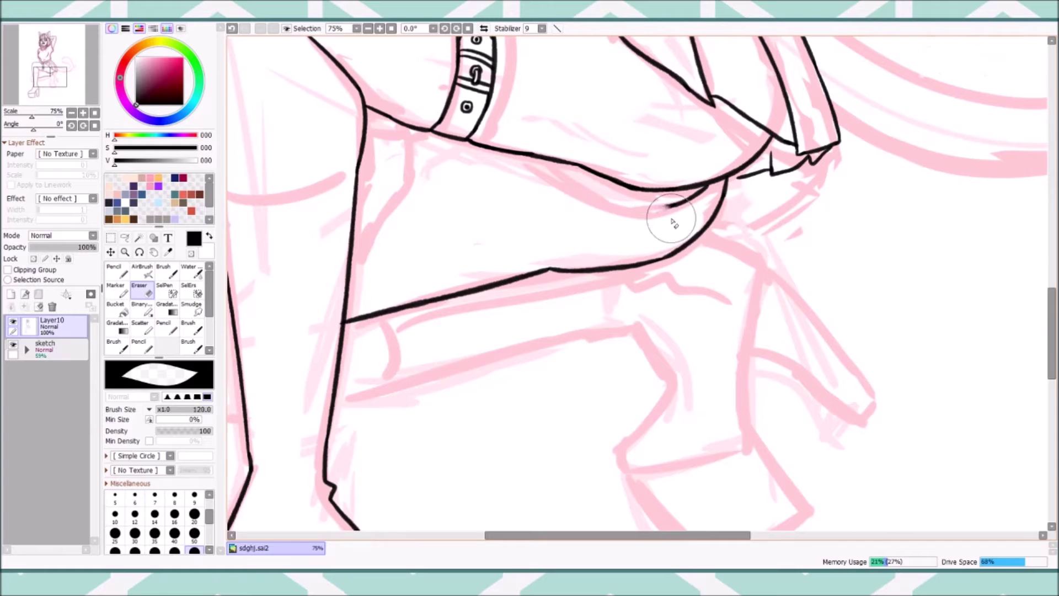
pyautogui.press('n')
pyautogui.moveTo(549, 269); pyautogui.dragTo(640, 260)
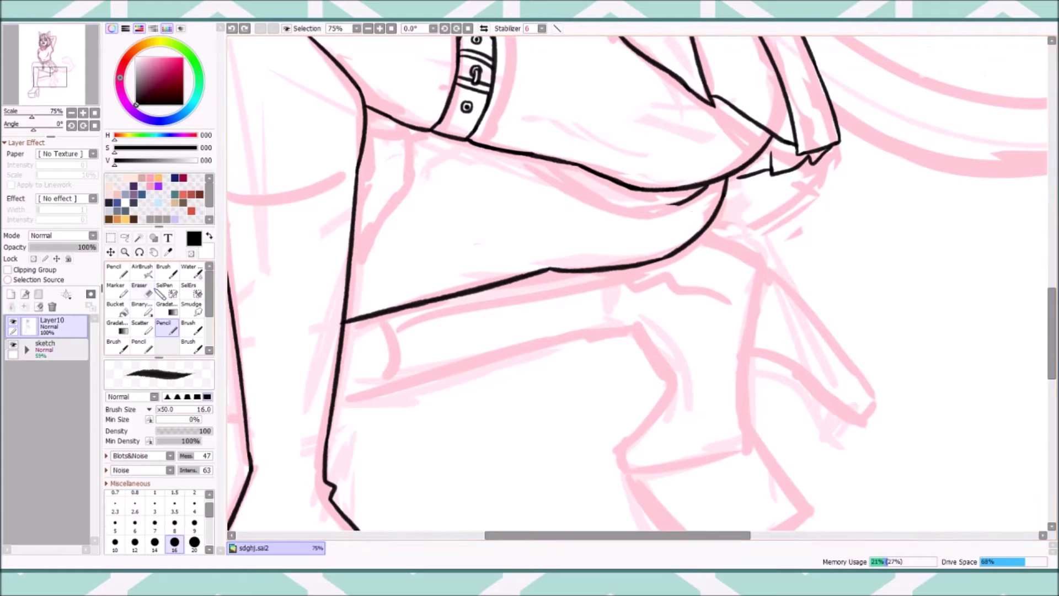
# Ink the hand hanging behind the shin with a filled black nail, and outline the kneeling knee.
pyautogui.moveTo(406, 137); pyautogui.dragTo(375, 231)
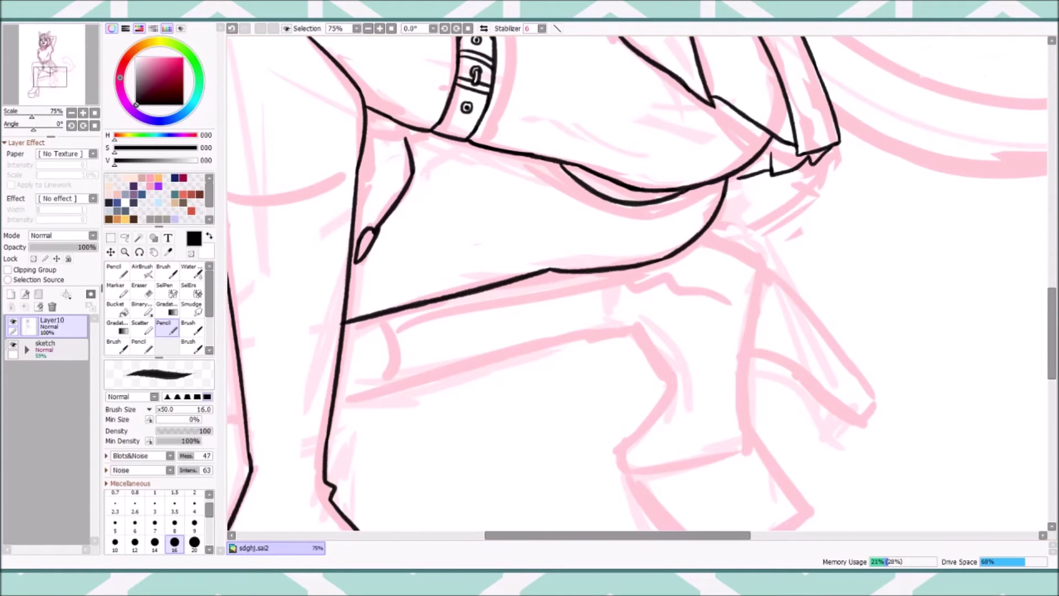
pyautogui.hotkey('ctrl', 'z')
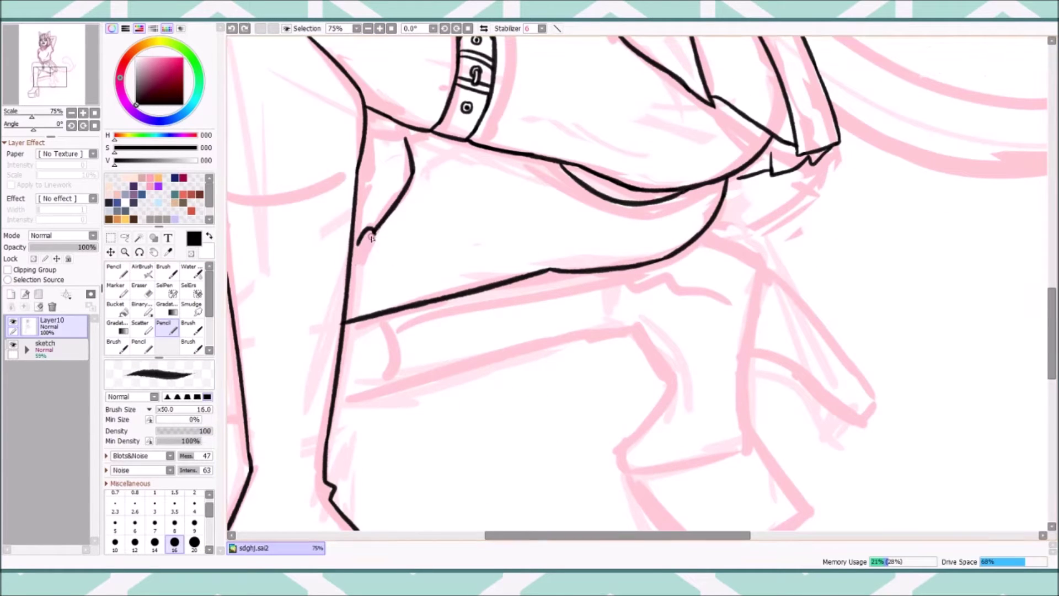
pyautogui.moveTo(372, 189); pyautogui.dragTo(559, 189)
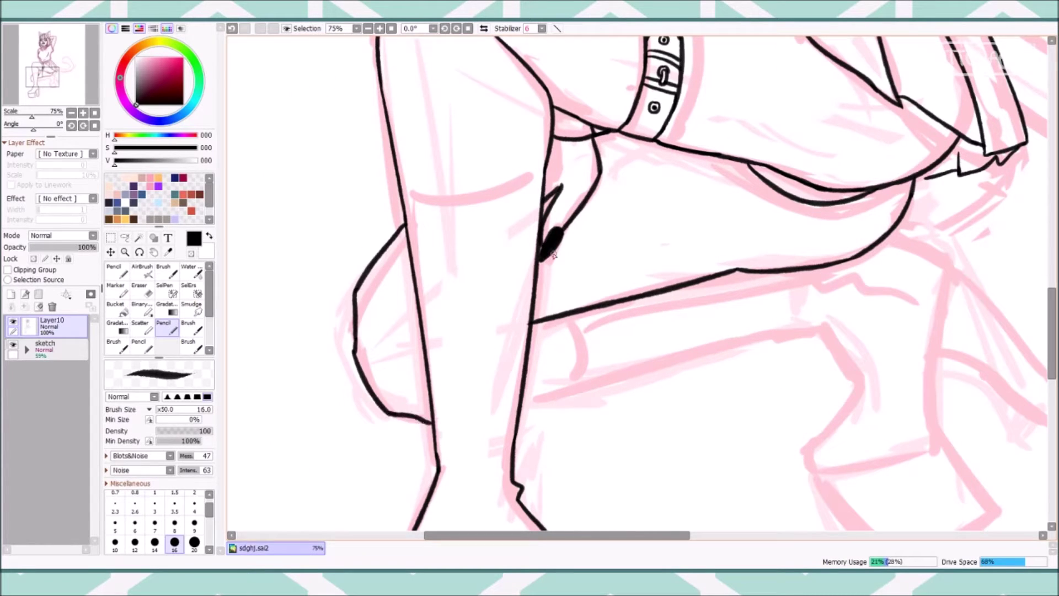
# Ink the kneeling leg's underside and the curved cuff of its boot.
pyautogui.moveTo(518, 413); pyautogui.dragTo(600, 381)
pyautogui.moveTo(578, 313); pyautogui.dragTo(594, 381)
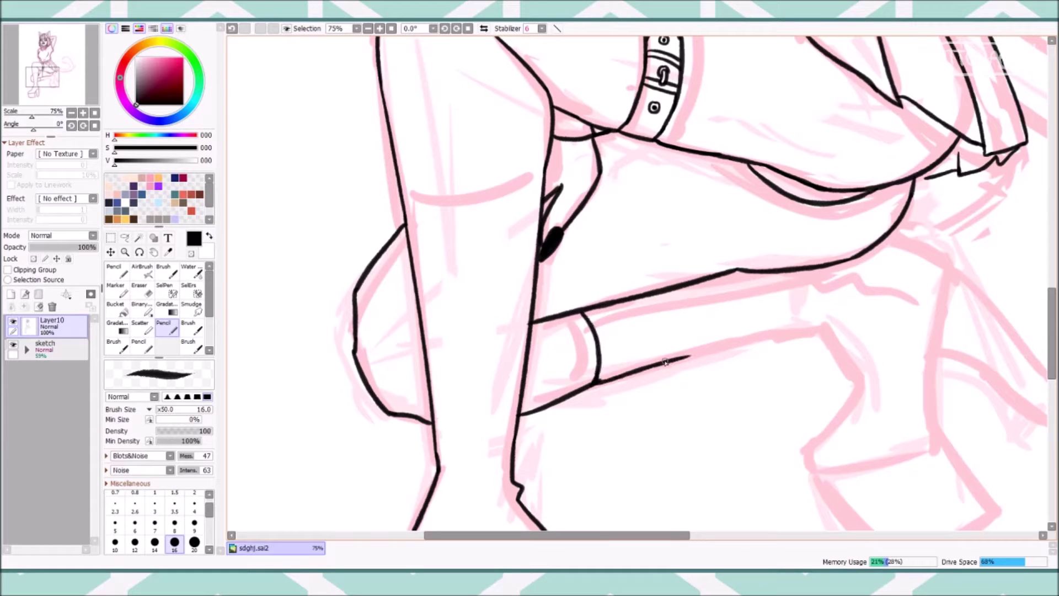
pyautogui.moveTo(802, 335); pyautogui.dragTo(690, 356)
pyautogui.moveTo(689, 356); pyautogui.dragTo(377, 356)
# Ink the rear boot's ankle, foot, platform sole and angled heel over the sketch.
pyautogui.moveTo(508, 327); pyautogui.dragTo(544, 389)
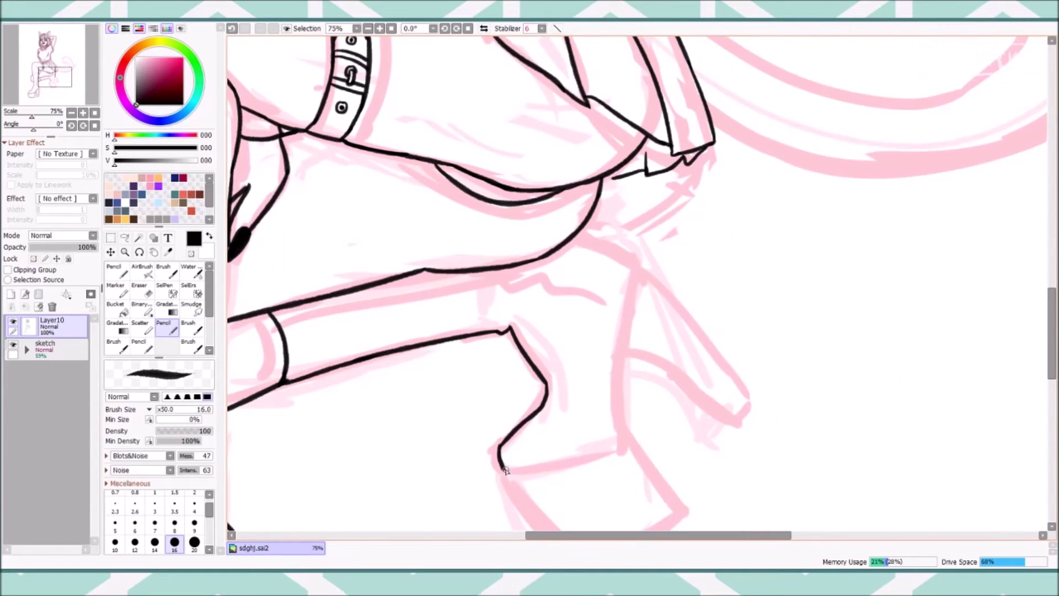
pyautogui.scroll(-3, 592, 277)
pyautogui.moveTo(499, 325); pyautogui.dragTo(516, 346)
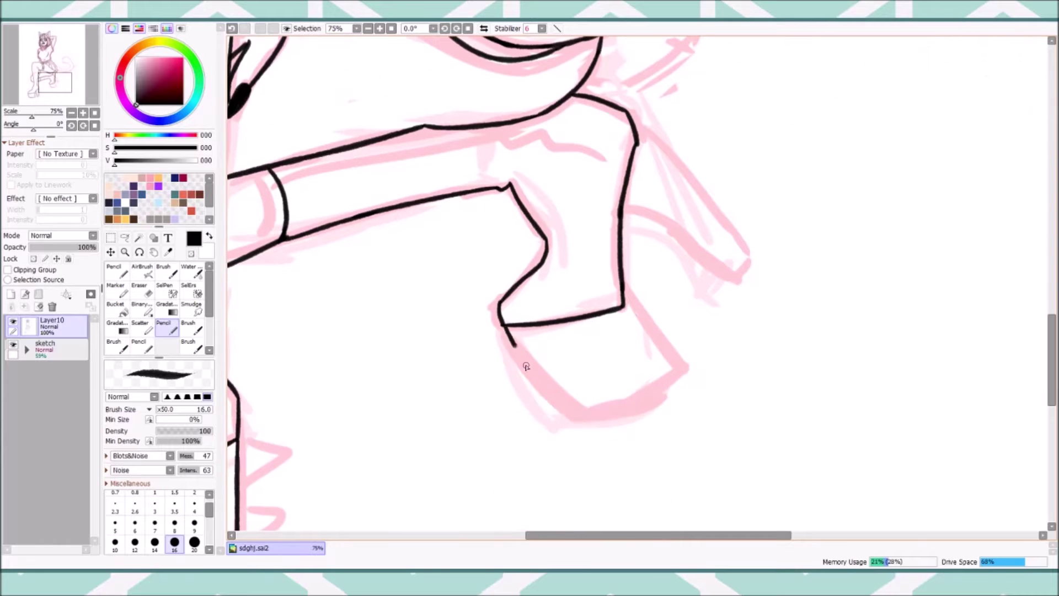
pyautogui.moveTo(549, 398); pyautogui.dragTo(655, 391)
pyautogui.moveTo(629, 309)
pyautogui.mouseDown()
pyautogui.moveTo(670, 386)
pyautogui.moveTo(725, 205)
pyautogui.mouseUp()
pyautogui.moveTo(660, 237); pyautogui.dragTo(734, 300)
# Ink the curved top edge of the front boot across the shin below the knee.
pyautogui.hotkey('ctrl', '-')
pyautogui.hotkey('ctrl', '+')
pyautogui.hotkey('ctrl', '+')
pyautogui.hotkey('ctrl', '+')
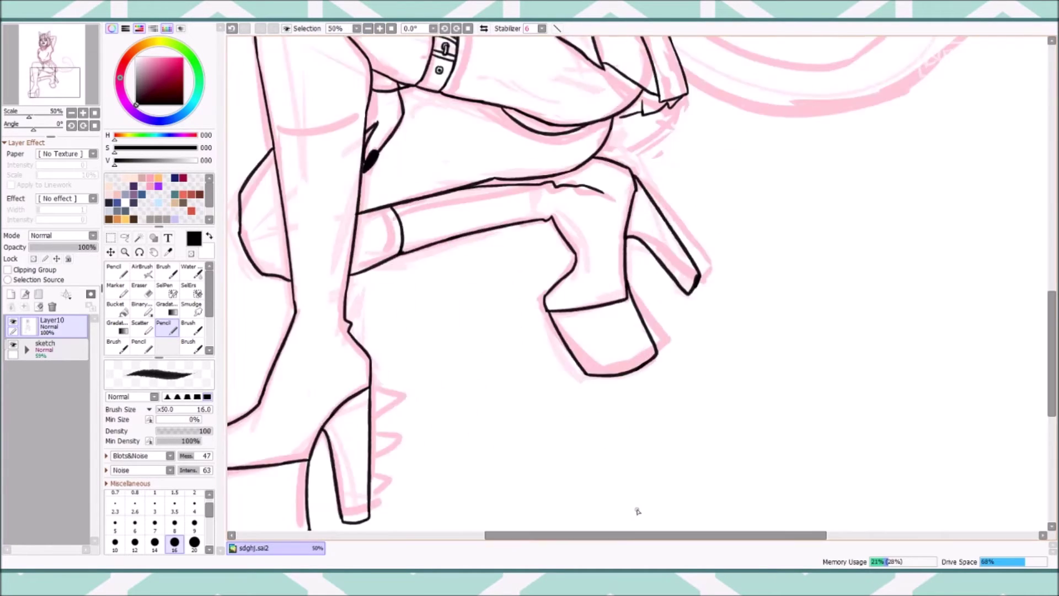
pyautogui.moveTo(486, 272); pyautogui.dragTo(674, 251)
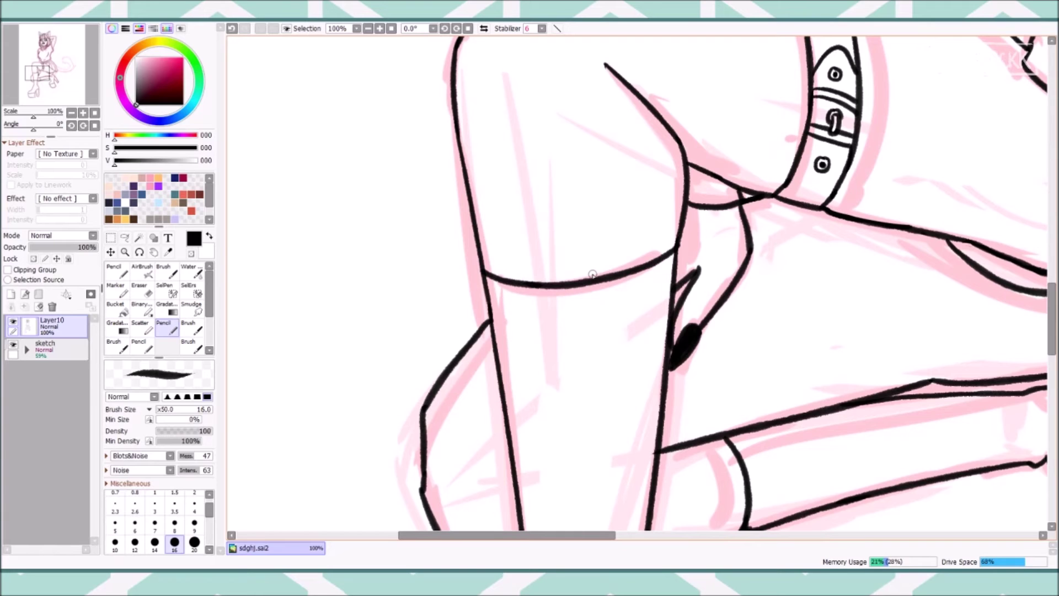
# Erase the ragged bottom corner of the skirt's hem and ink new pleats behind the hip.
pyautogui.hotkey('ctrl', '-')
pyautogui.hotkey('ctrl', '-')
pyautogui.hotkey('ctrl', '-')
pyautogui.hotkey('ctrl', '-')
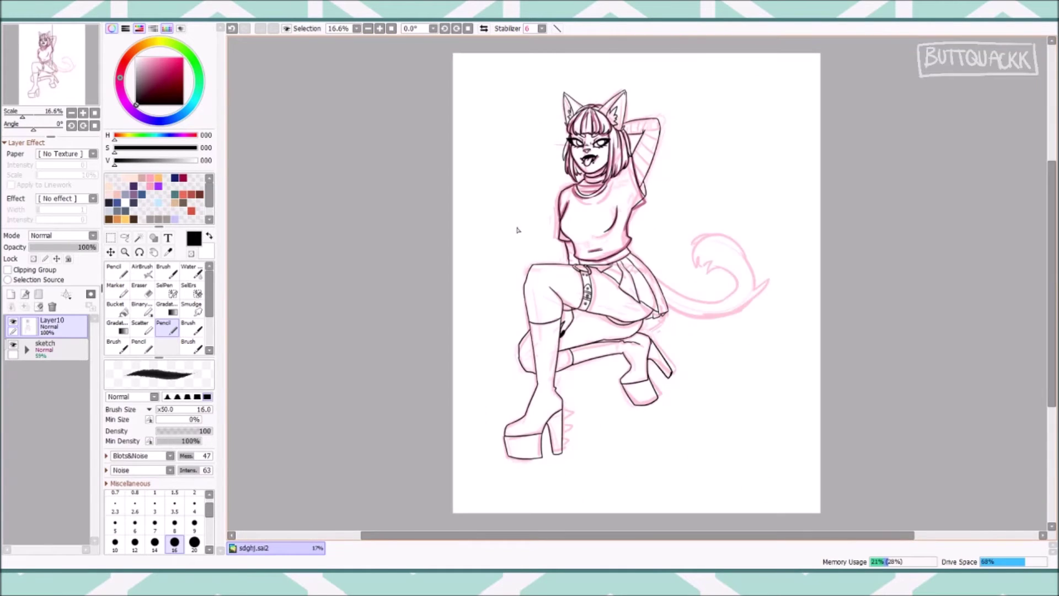
pyautogui.hotkey('ctrl', '+')
pyautogui.hotkey('ctrl', '+')
pyautogui.hotkey('ctrl', '+')
pyautogui.hotkey('ctrl', '+')
pyautogui.press('e')
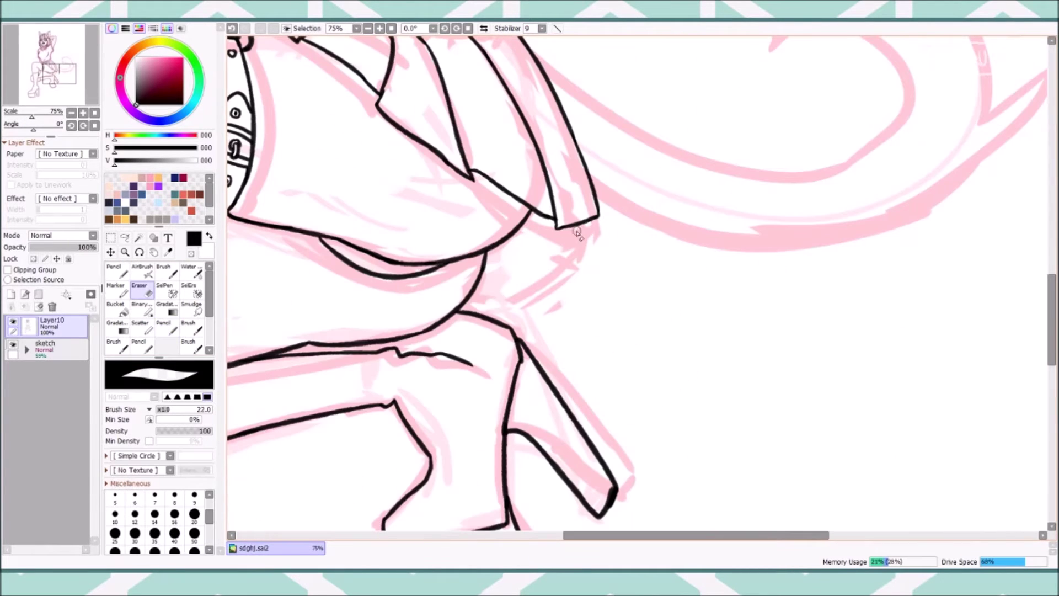
pyautogui.press('n')
# Ink the curling tail from the skirt's back edge, with a jagged fur tip and a pointed tuft on its outer curve.
pyautogui.hotkey('ctrl', '-')
pyautogui.hotkey('ctrl', '-')
pyautogui.hotkey('ctrl', '-')
pyautogui.hotkey('ctrl', '-')
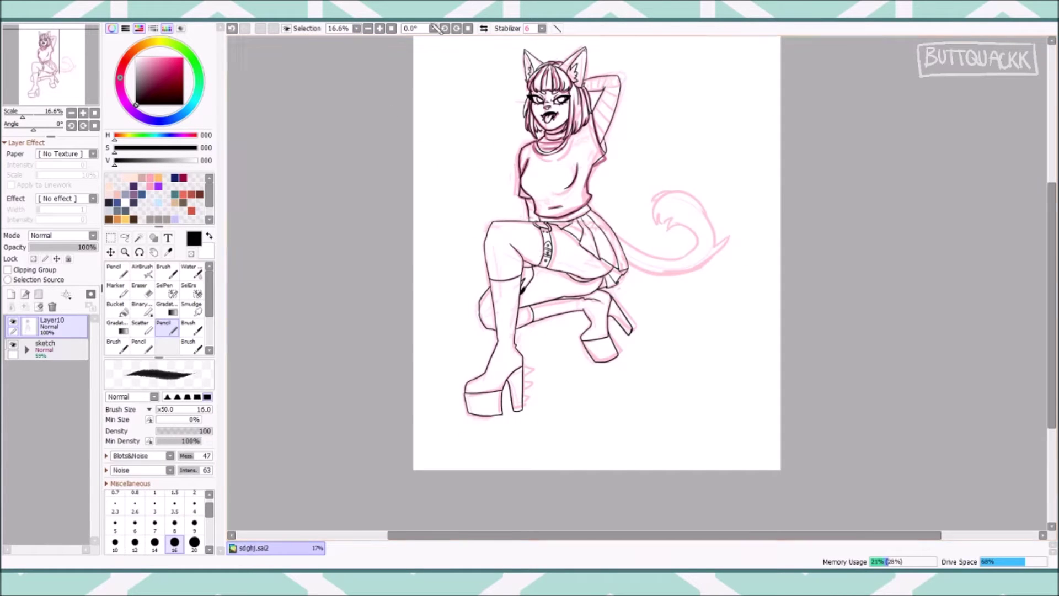
pyautogui.hotkey('ctrl', '+')
pyautogui.hotkey('ctrl', '+')
pyautogui.hotkey('ctrl', '+')
pyautogui.hotkey('ctrl', '+')
pyautogui.moveTo(284, 136)
pyautogui.mouseDown()
pyautogui.moveTo(508, 357)
pyautogui.moveTo(723, 258)
pyautogui.moveTo(590, 209)
pyautogui.mouseUp()
pyautogui.scroll(3, 541, 186)
pyautogui.moveTo(528, 160)
pyautogui.mouseDown()
pyautogui.moveTo(536, 142)
pyautogui.moveTo(749, 228)
pyautogui.moveTo(745, 458)
pyautogui.mouseUp()
pyautogui.scroll(-4, 835, 310)
pyautogui.moveTo(402, 309); pyautogui.dragTo(645, 348)
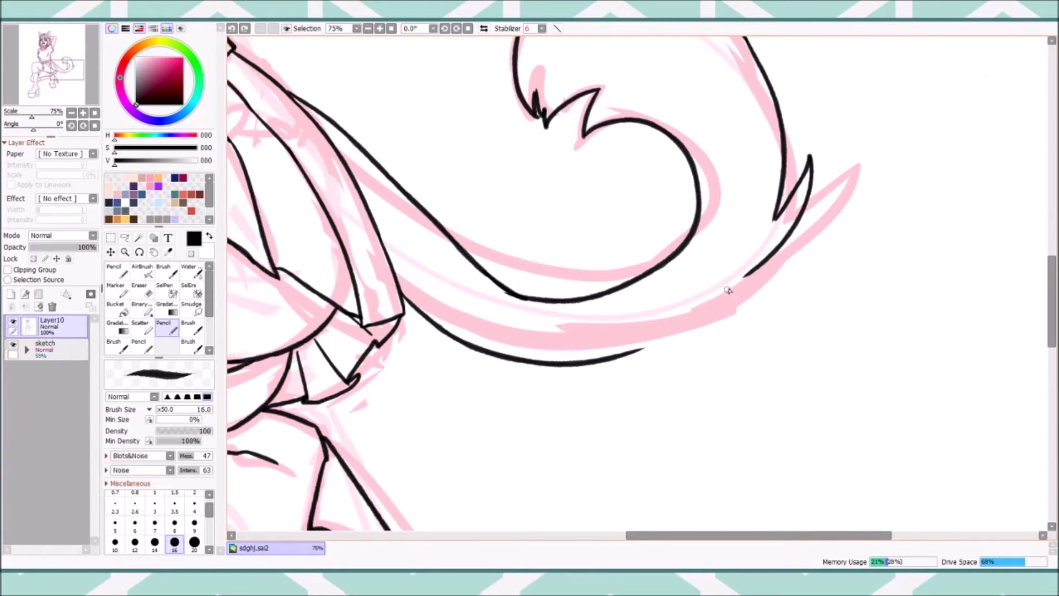
pyautogui.scroll(-4, 685, 336)
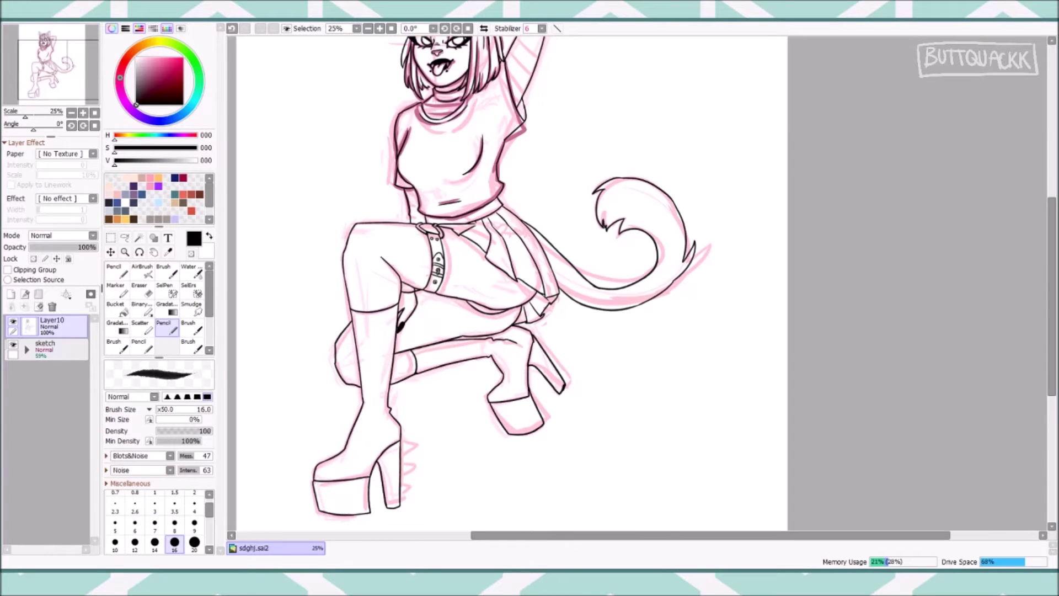
pyautogui.scroll(-2, 508, 276)
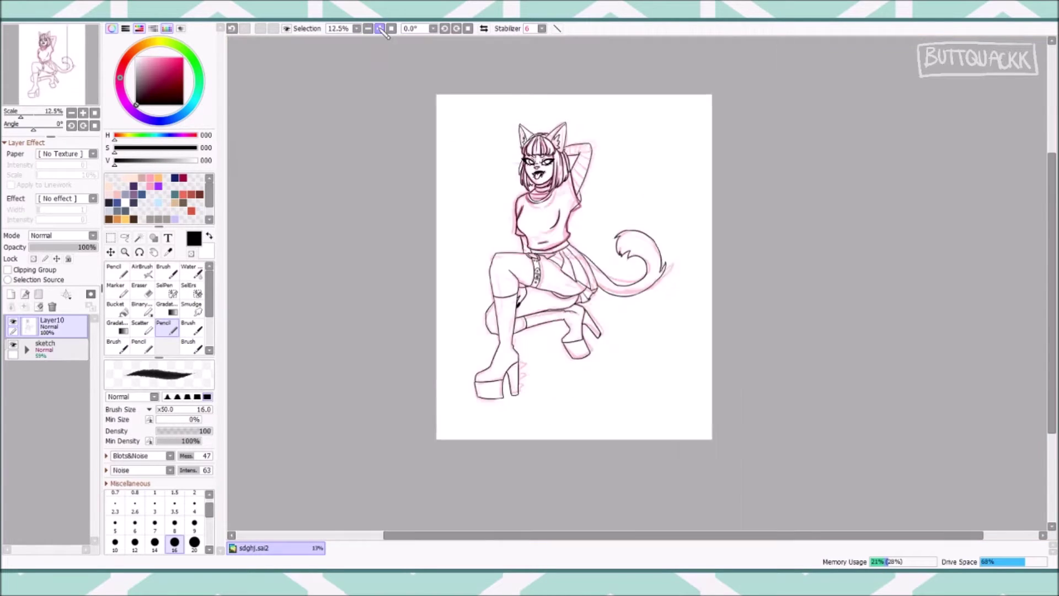
# Hide the sketch group and clean up the tail's inner curve with the Eraser.
pyautogui.scroll(1, 507, 276)
pyautogui.click(13, 344)
pyautogui.scroll(4, 634, 255)
pyautogui.press('e')
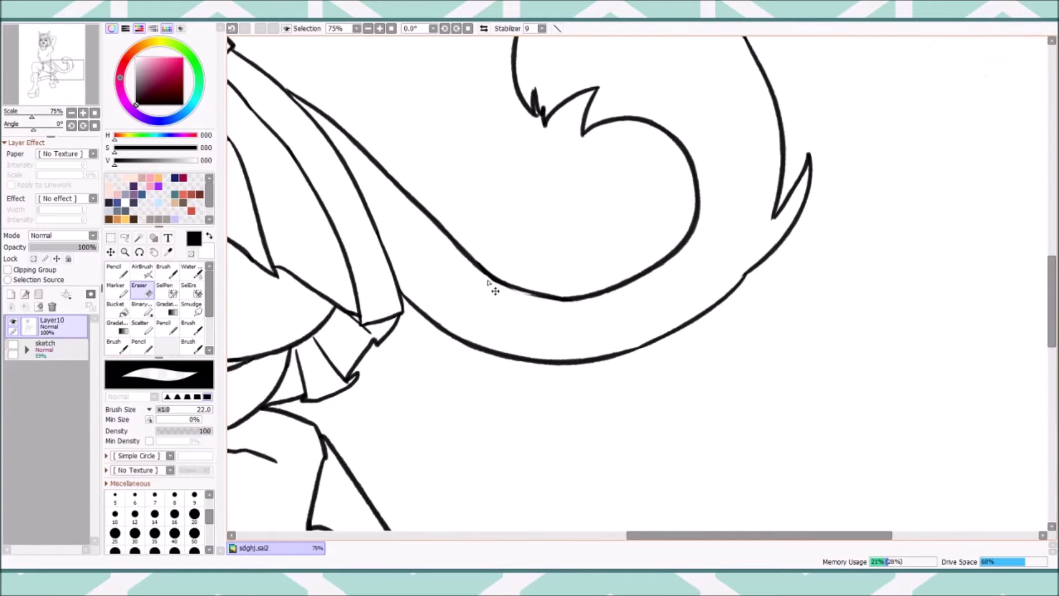
pyautogui.scroll(-4, 582, 273)
pyautogui.scroll(2, 497, 309)
pyautogui.scroll(-2, 441, 342)
pyautogui.scroll(4, 407, 358)
pyautogui.scroll(-4, 473, 111)
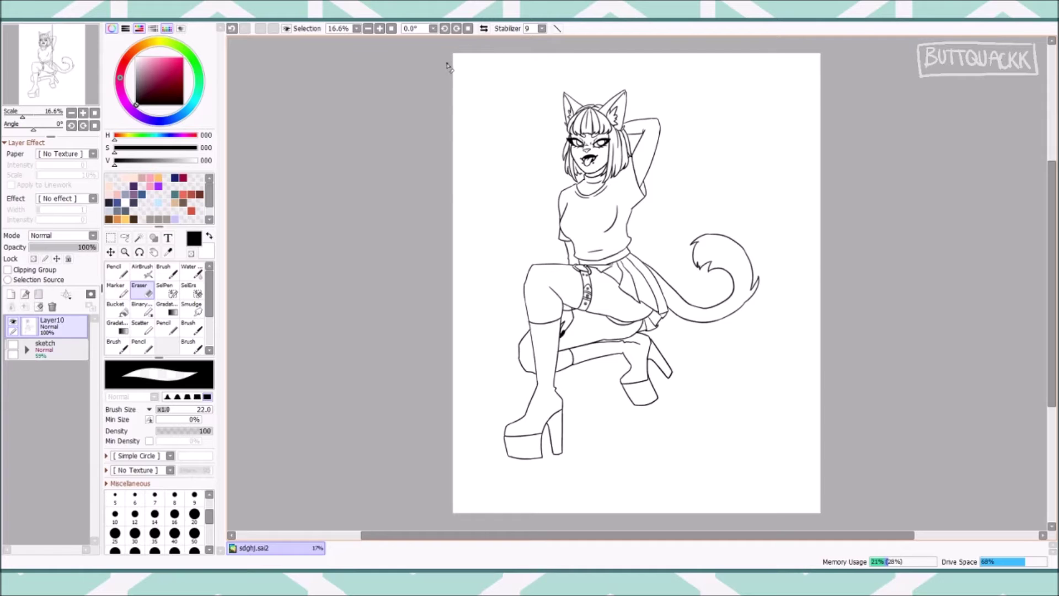
# Put Layer10 into a new folder named lineart.
pyautogui.click(25, 306)
pyautogui.doubleClick(44, 320)
pyautogui.write('lineart')
pyautogui.press('Return')
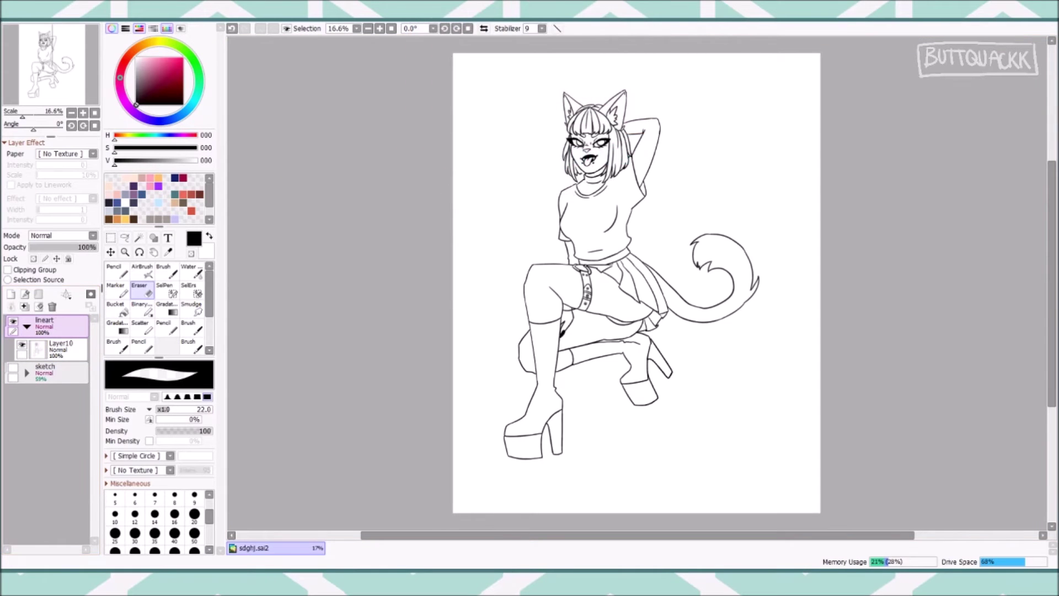
# Nest the lineart folder in another new folder and add an empty layer beneath it.
pyautogui.scroll(2, 473, 118)
pyautogui.click(24, 306)
pyautogui.click(11, 306)
# Select the fur areas of the lineart with the Magic Wand: legs above the boots, hand, tail, face, neck and ears.
pyautogui.click(138, 237)
pyautogui.click(468, 298)
pyautogui.click(579, 375)
pyautogui.click(419, 425)
pyautogui.click(488, 371)
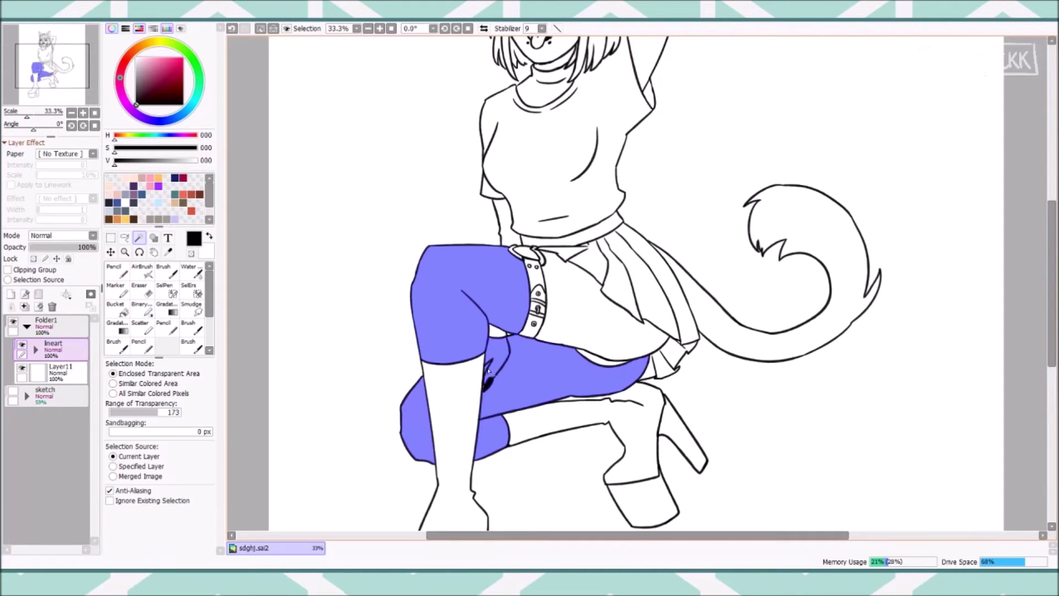
pyautogui.click(569, 292)
pyautogui.click(849, 309)
pyautogui.scroll(3, 606, 176)
pyautogui.click(543, 204)
pyautogui.click(507, 102)
pyautogui.click(603, 130)
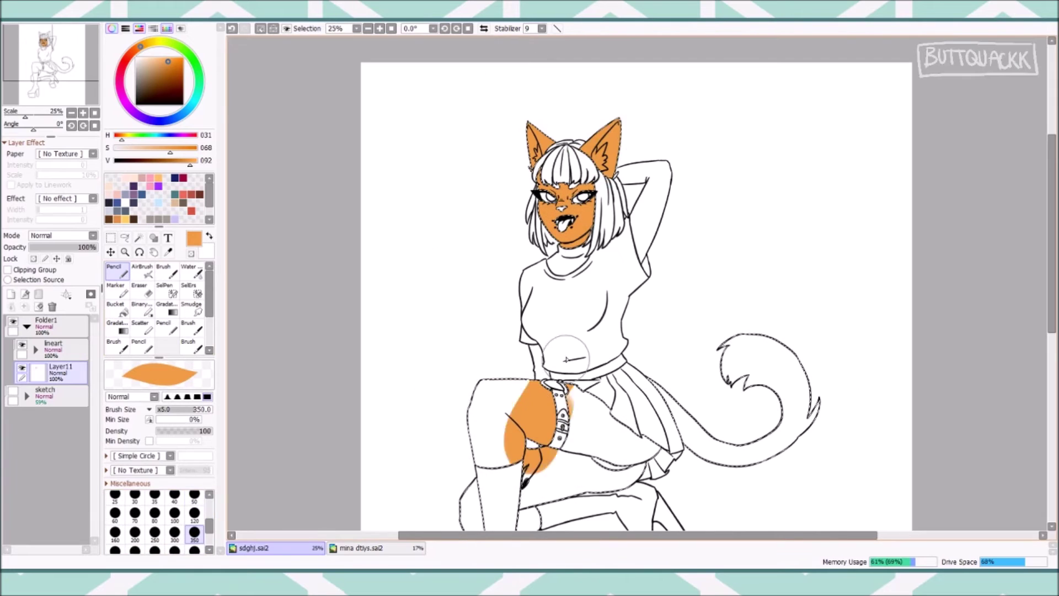
# Paint the selected fur areas orange on Layer11 with the size 350 Pencil and lock the layer's opacity.
pyautogui.moveTo(739, 359); pyautogui.dragTo(786, 396)
pyautogui.scroll(-3, 786, 396)
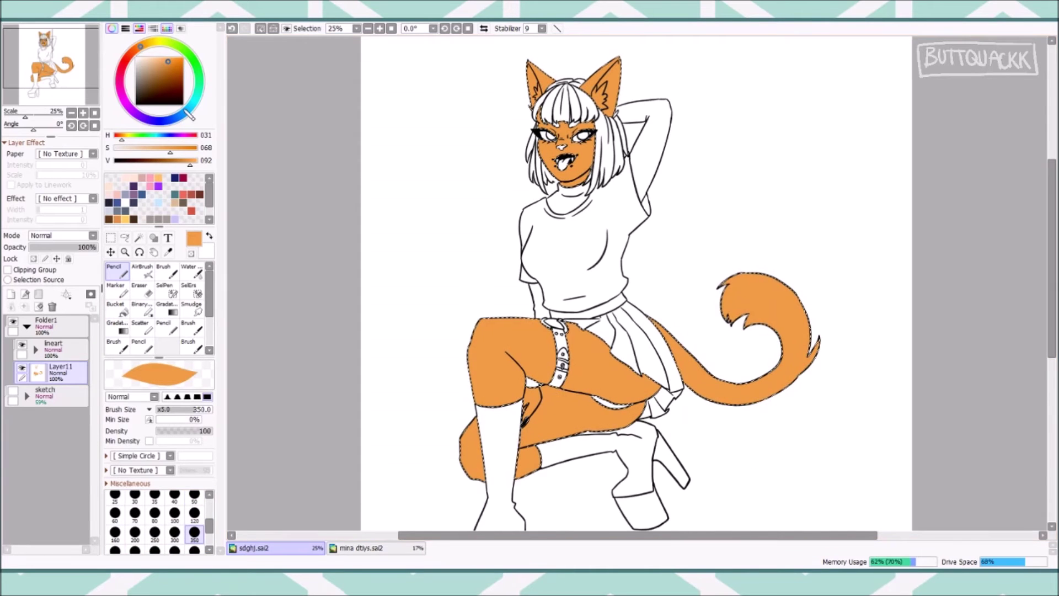
pyautogui.click(33, 258)
# Clear the selection and add a layer clipped to Layer11 for painting in pale orange (H 27, S 36, V 96).
pyautogui.moveTo(165, 149); pyautogui.dragTo(144, 148)
pyautogui.hotkey('ctrl', 'd')
pyautogui.click(10, 307)
pyautogui.click(8, 270)
pyautogui.click(164, 326)
pyautogui.click(114, 270)
pyautogui.scroll(1, 733, 326)
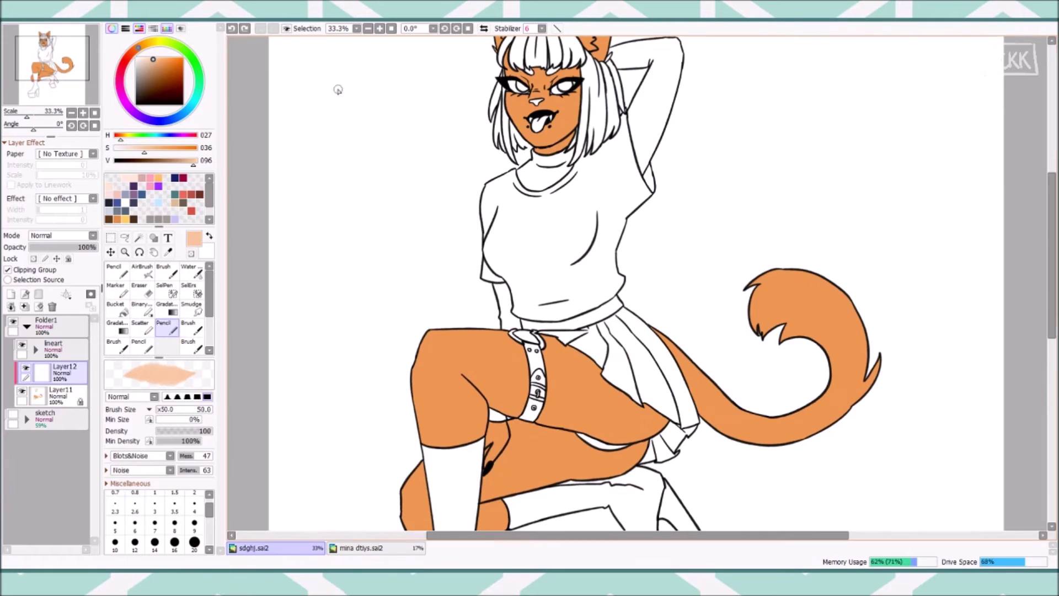
# Paint the tail's tip pale orange with the size 50 Pencil and erase its edge into jagged fur strands.
pyautogui.moveTo(733, 326)
pyautogui.mouseDown()
pyautogui.moveTo(816, 309)
pyautogui.moveTo(813, 359)
pyautogui.mouseUp()
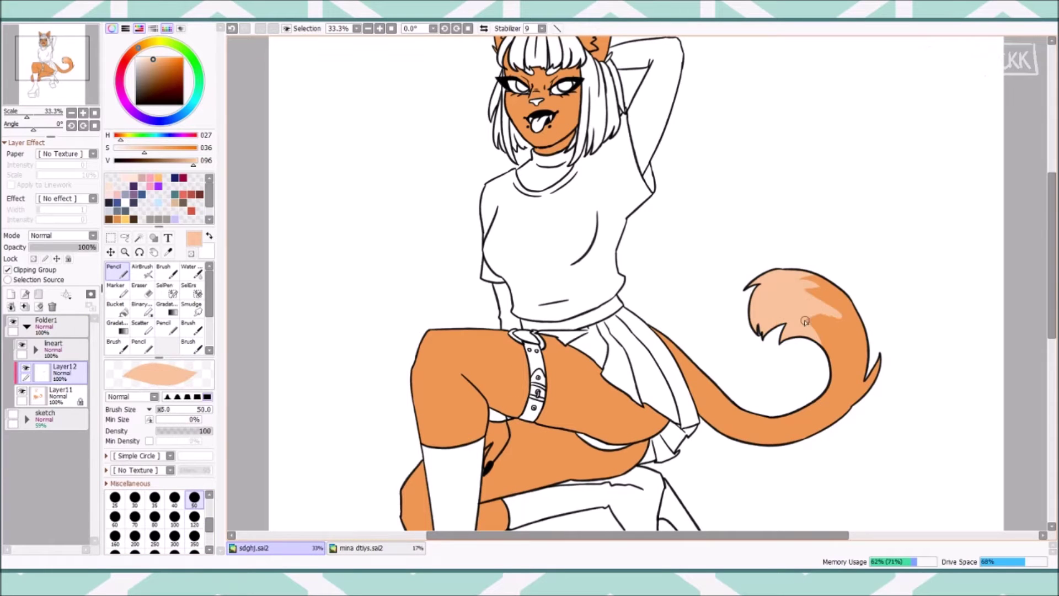
pyautogui.press('e')
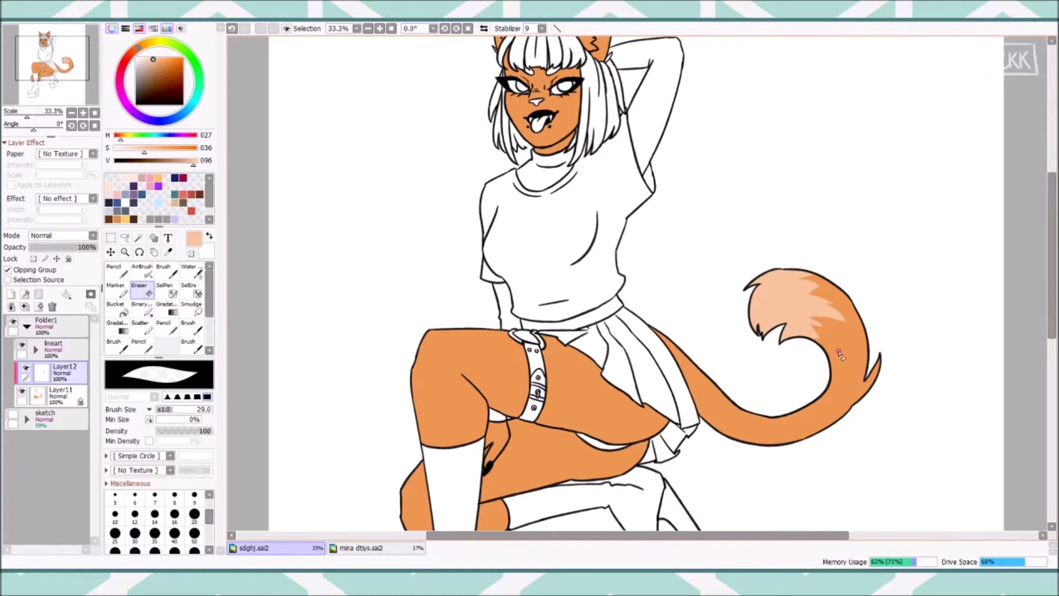
pyautogui.press('n')
pyautogui.scroll(1, 491, 232)
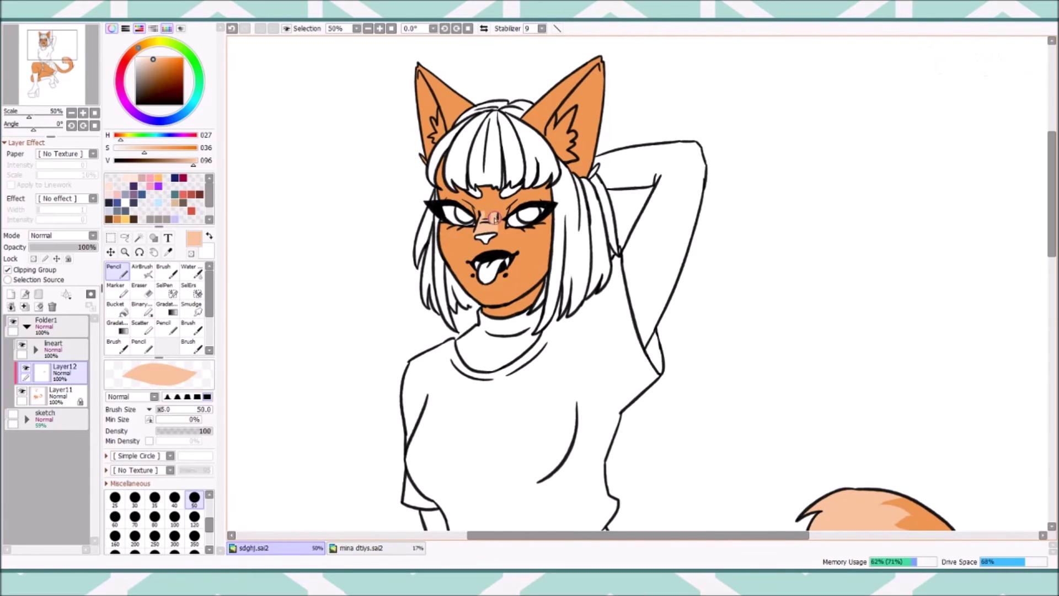
# Paint the insides of both ears light peach and clean up their edges with the Eraser.
pyautogui.hotkey('ctrl', 'z')
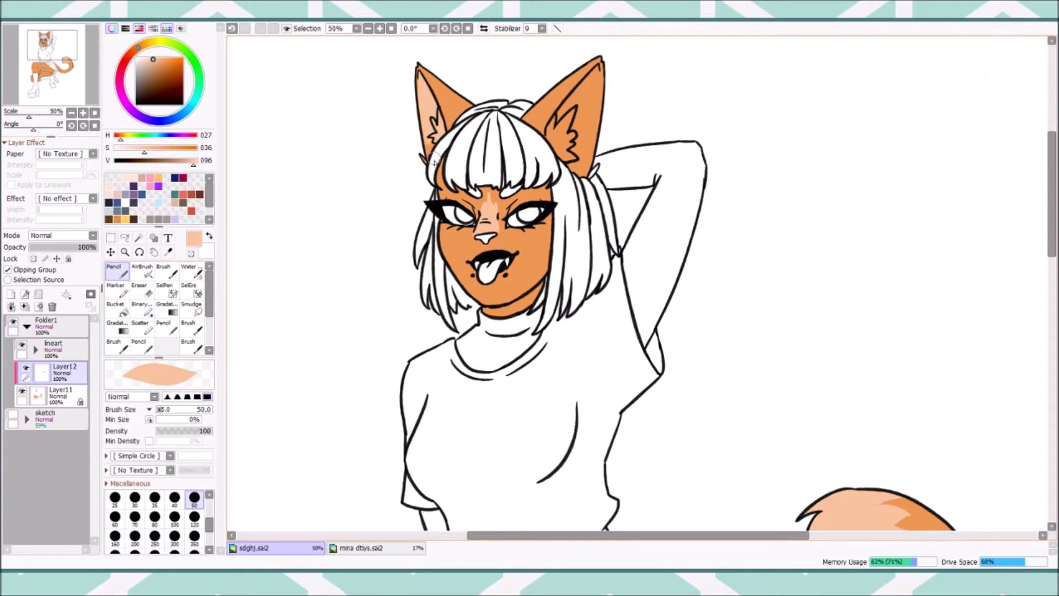
pyautogui.moveTo(585, 160); pyautogui.dragTo(568, 121)
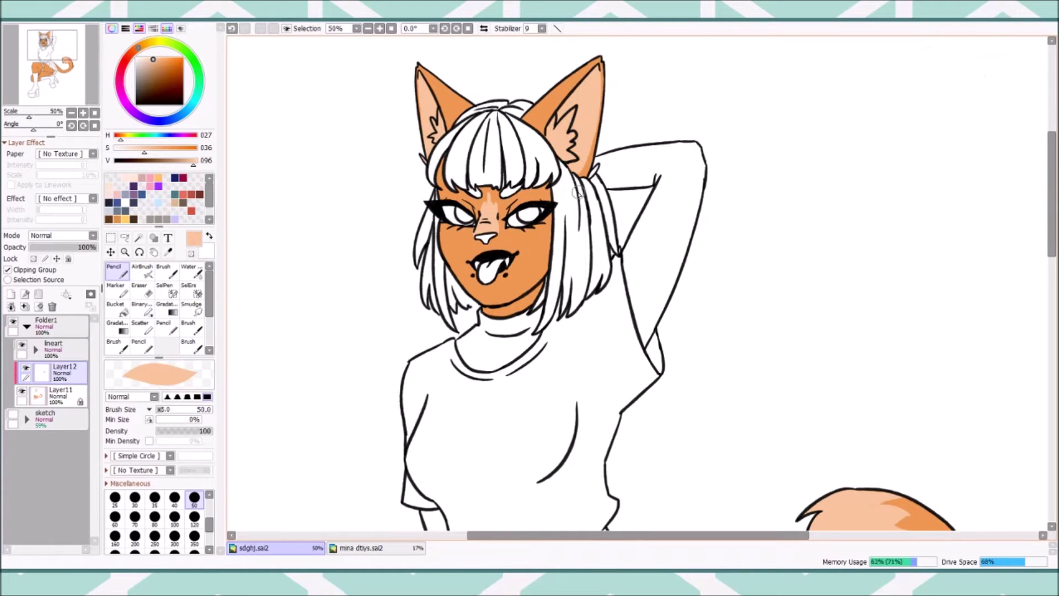
pyautogui.press('e')
pyautogui.scroll(2, 442, 166)
pyautogui.moveTo(237, 55); pyautogui.dragTo(380, 242)
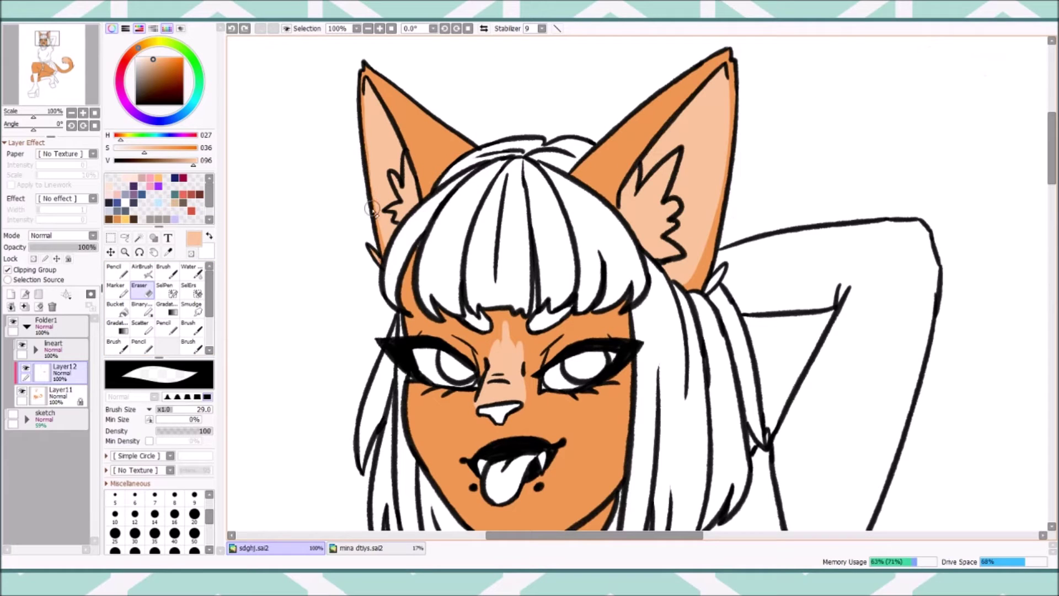
pyautogui.keyDown('alt'); pyautogui.click(453, 150); pyautogui.keyUp('alt')
pyautogui.press('n')
pyautogui.scroll(-3, 711, 265)
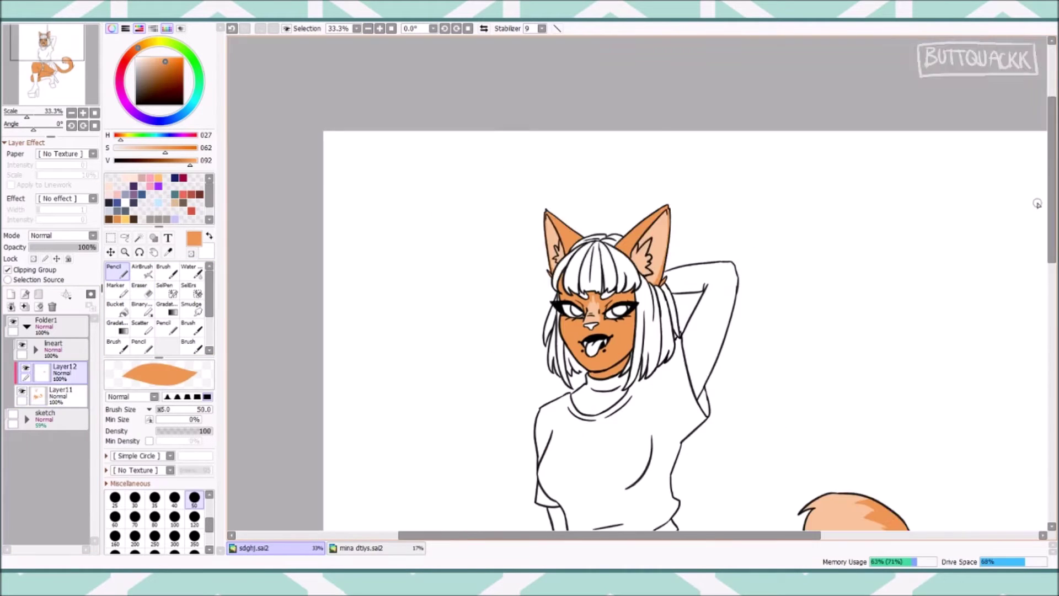
# Group the fur layers in a folder named fur, and add a second folder containing an empty layer below it.
pyautogui.moveTo(552, 386); pyautogui.dragTo(499, 278)
pyautogui.scroll(3, 526, 37)
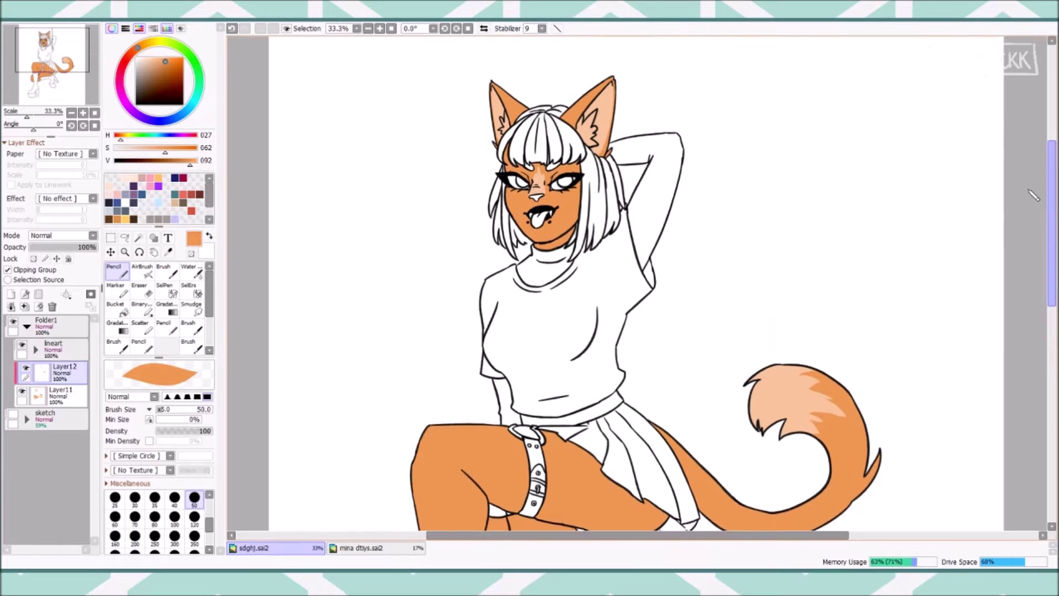
pyautogui.click(50, 394)
pyautogui.hotkey('ctrl', 'shift', 'n')
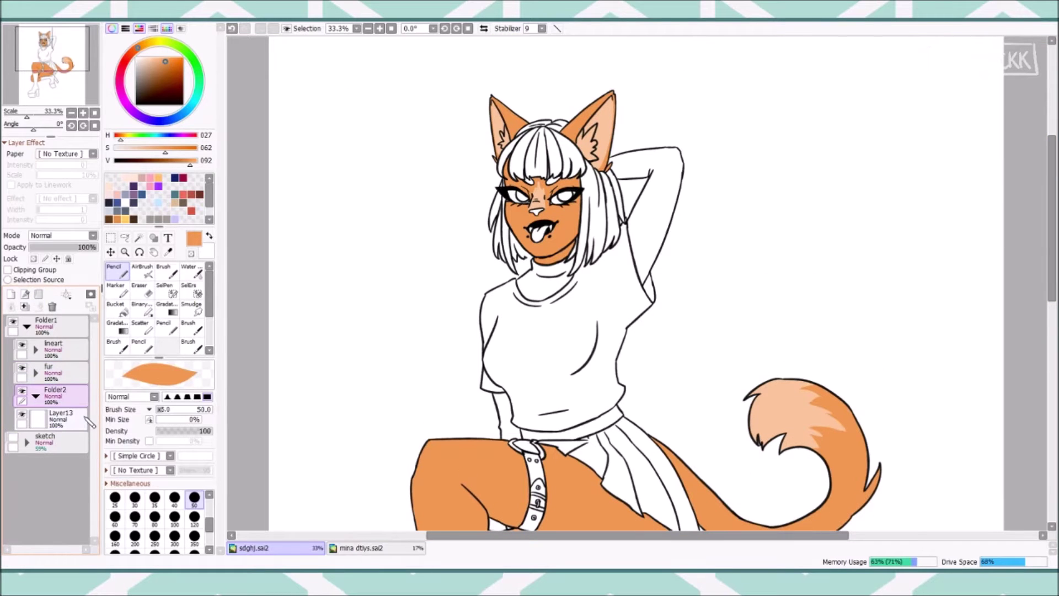
pyautogui.click(87, 417)
# Select the undershirt's turtleneck and both sleeves and fill them dark brown on the new layer.
pyautogui.hotkey('ctrl', '+')
pyautogui.press('e')
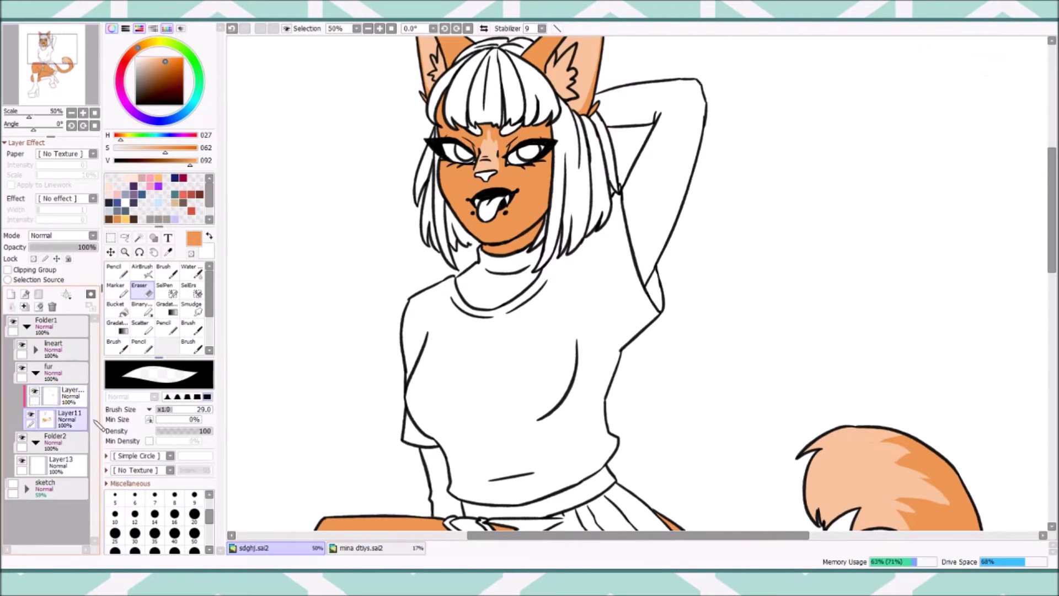
pyautogui.press('w')
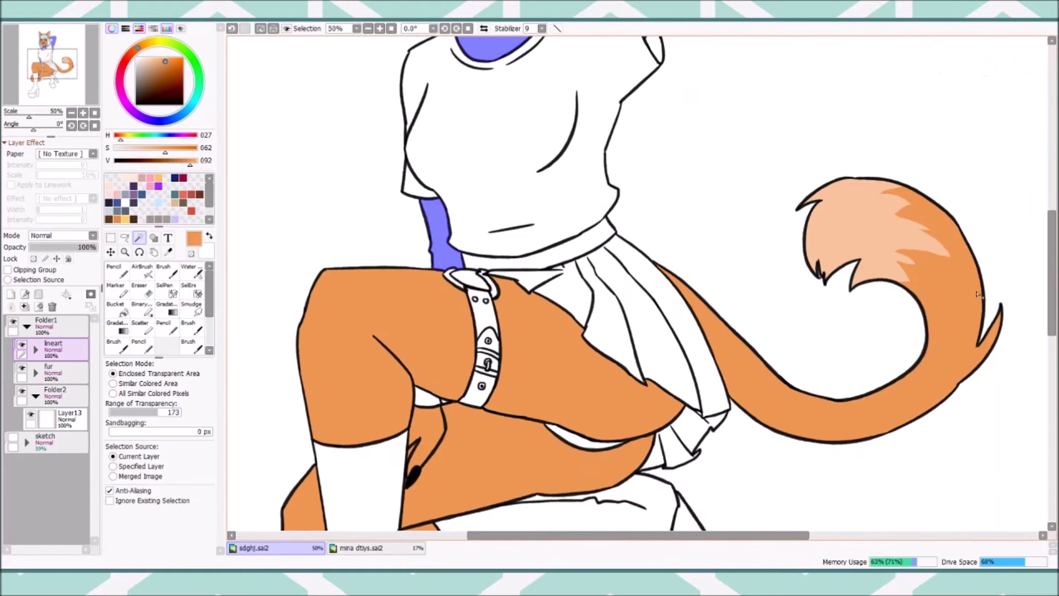
pyautogui.click(118, 273)
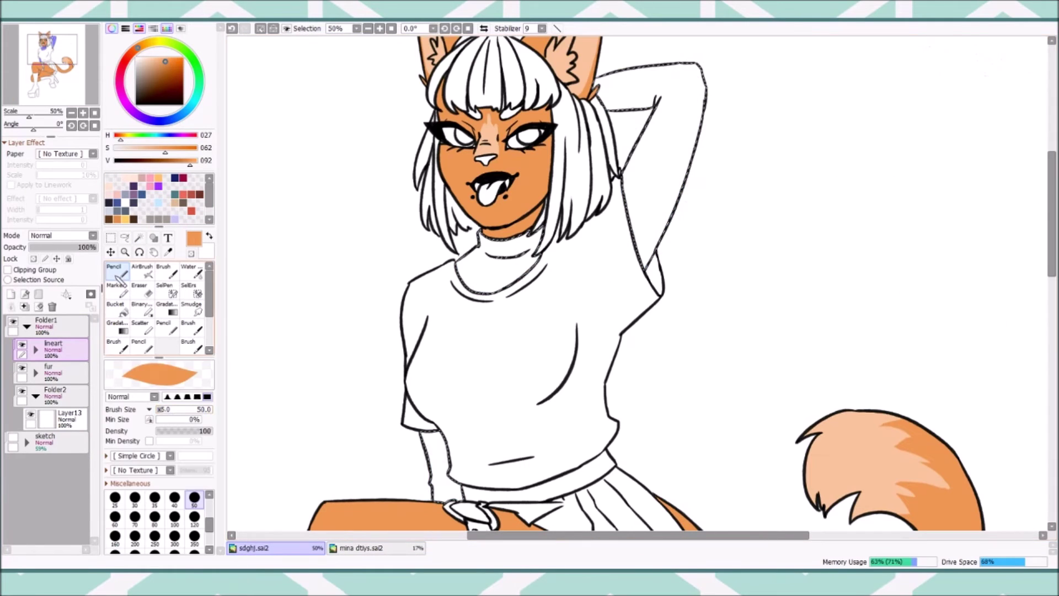
pyautogui.click(154, 552)
pyautogui.click(109, 218)
pyautogui.click(61, 418)
pyautogui.moveTo(656, 99); pyautogui.dragTo(425, 425)
pyautogui.hotkey('ctrl', 'd')
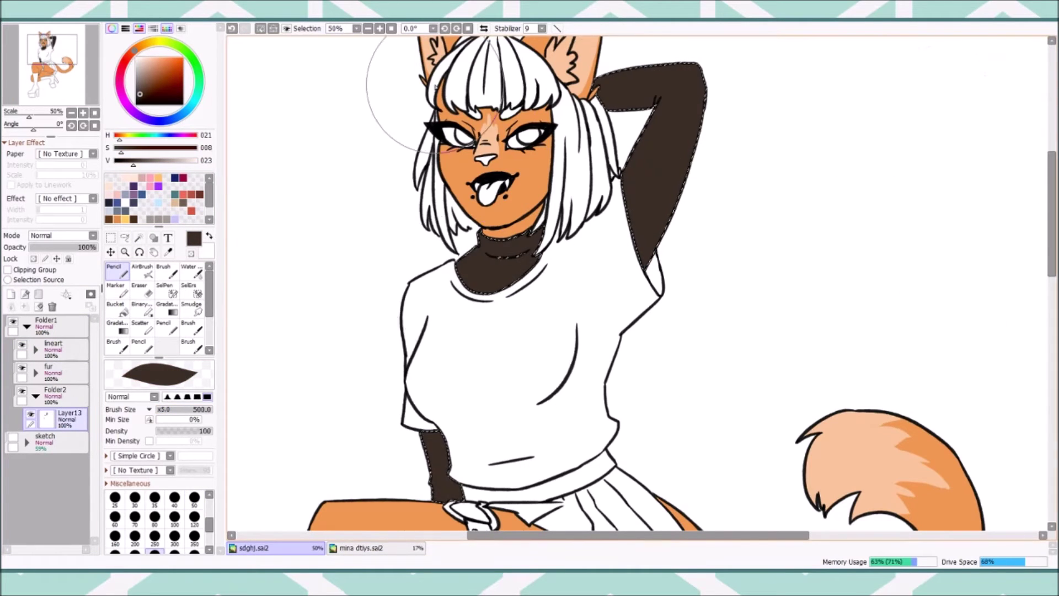
# Draw four red stripes across the turtleneck on a new clipping layer with a size 50 Pencil.
pyautogui.click(194, 498)
pyautogui.click(167, 70)
pyautogui.click(11, 293)
pyautogui.click(7, 269)
pyautogui.scroll(1, 452, 221)
pyautogui.moveTo(494, 205); pyautogui.dragTo(404, 221)
pyautogui.moveTo(488, 235); pyautogui.dragTo(380, 245)
pyautogui.moveTo(491, 256); pyautogui.dragTo(366, 265)
pyautogui.moveTo(474, 279); pyautogui.dragTo(358, 281)
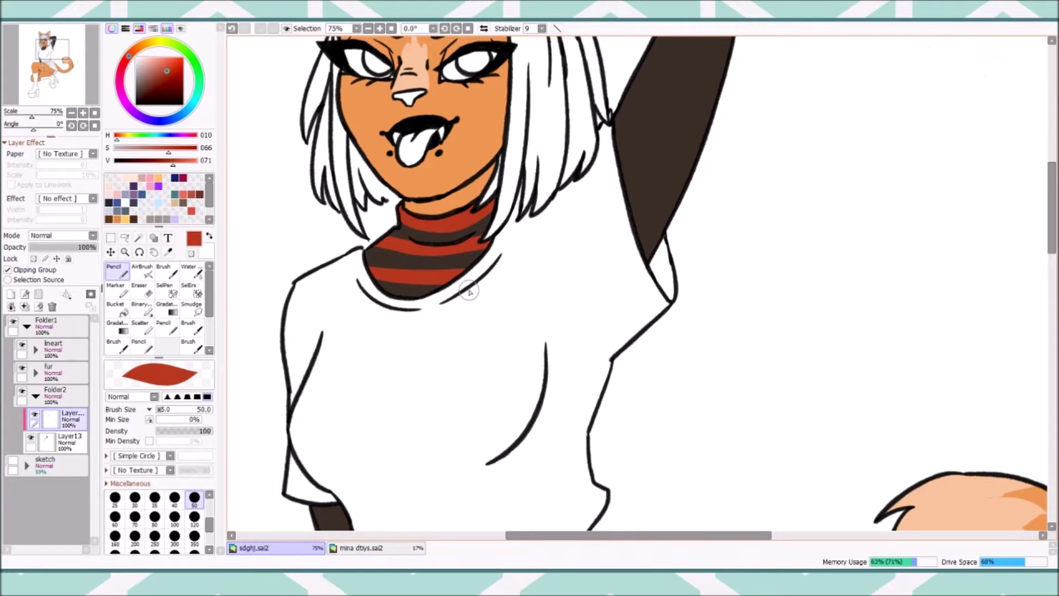
# Draw matching red stripes along the undershirt's sleeves on both arms.
pyautogui.scroll(5, 552, 276)
pyautogui.moveTo(615, 251); pyautogui.dragTo(684, 320)
pyautogui.moveTo(631, 339); pyautogui.dragTo(664, 367)
pyautogui.moveTo(624, 220); pyautogui.dragTo(711, 251)
pyautogui.moveTo(654, 160); pyautogui.dragTo(734, 193)
pyautogui.moveTo(585, 111); pyautogui.dragTo(728, 138)
pyautogui.scroll(-5, 380, 291)
pyautogui.scroll(-5, 380, 291)
pyautogui.scroll(-3, 380, 290)
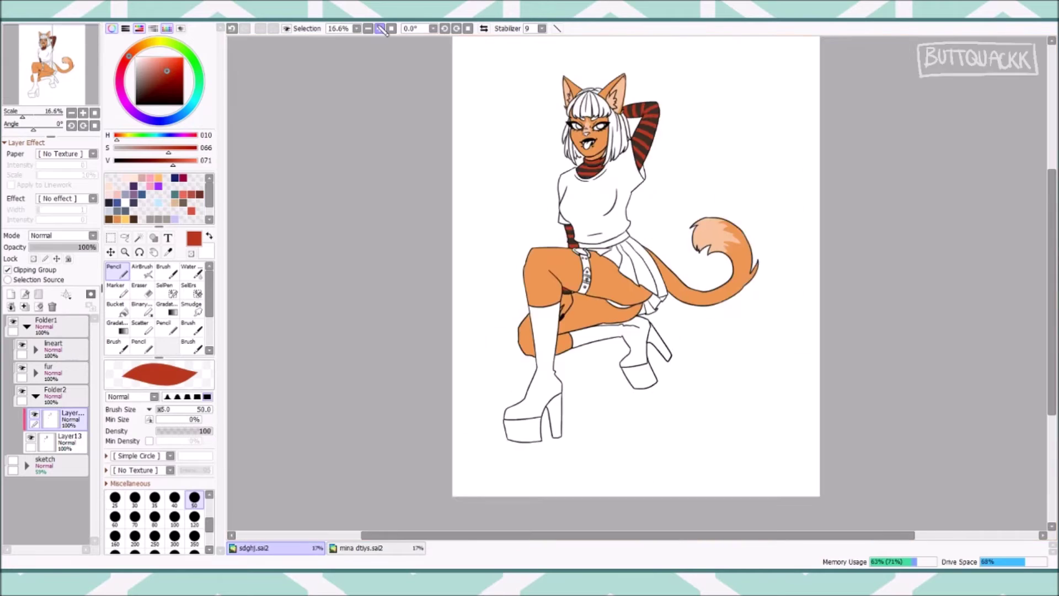
# Group the undershirt layers in a folder named undershirt and add new layers below it for more clothing.
pyautogui.scroll(2, 380, 291)
pyautogui.click(60, 392)
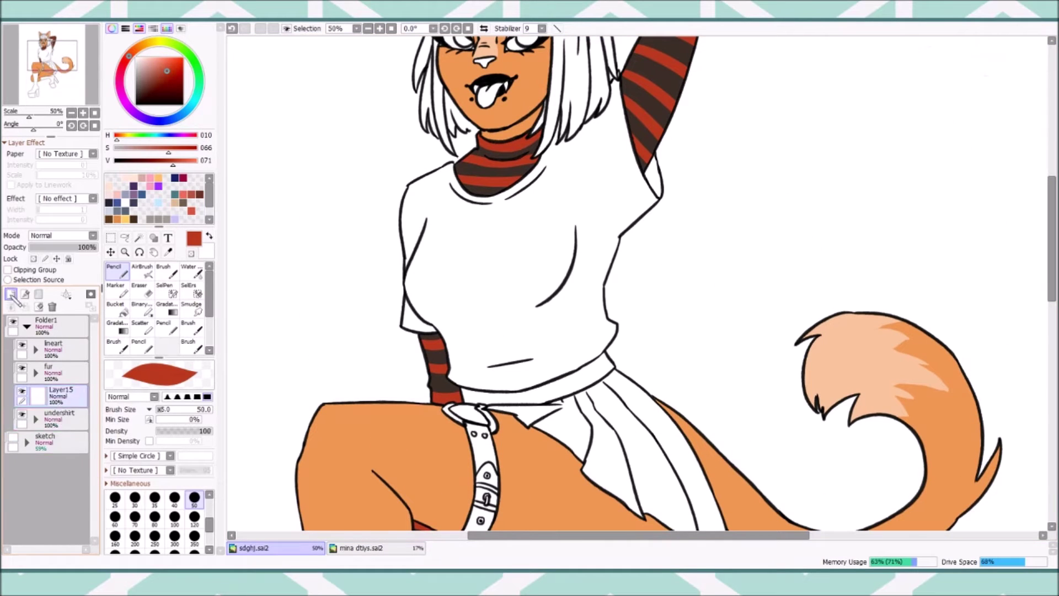
pyautogui.click(72, 421)
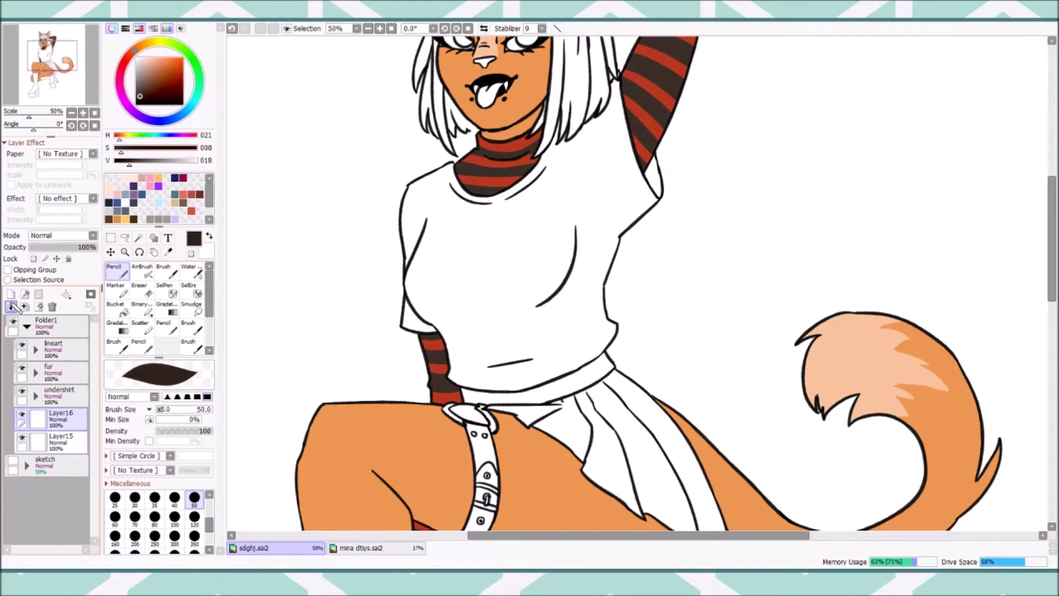
# Fill the T-shirt very dark brown on its own layer and adjust its shade with the transparency locked.
pyautogui.click(498, 248)
pyautogui.click(114, 270)
pyautogui.click(55, 418)
pyautogui.moveTo(419, 182); pyautogui.dragTo(634, 165)
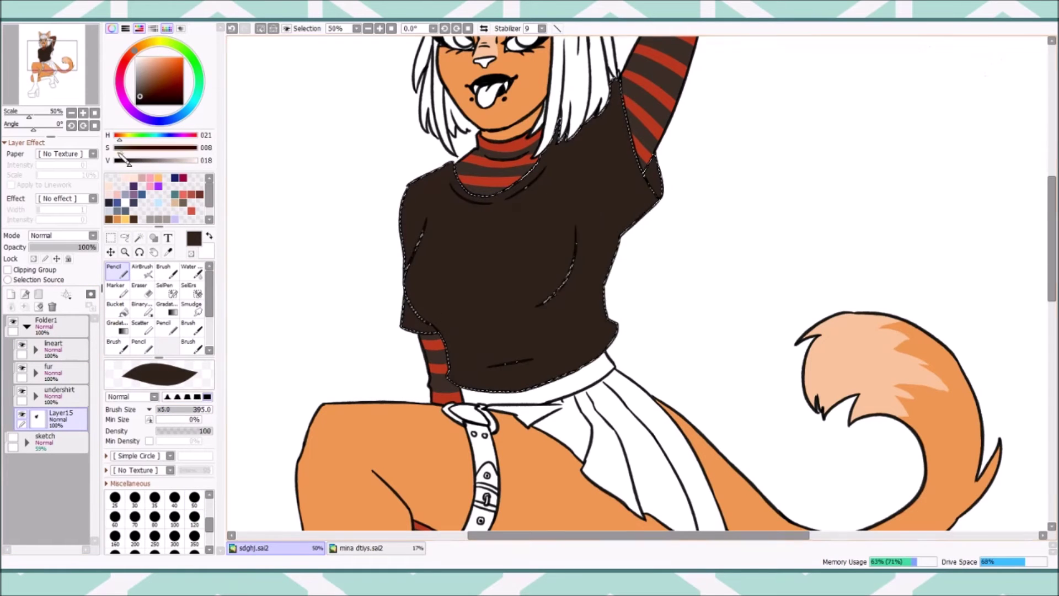
pyautogui.click(33, 258)
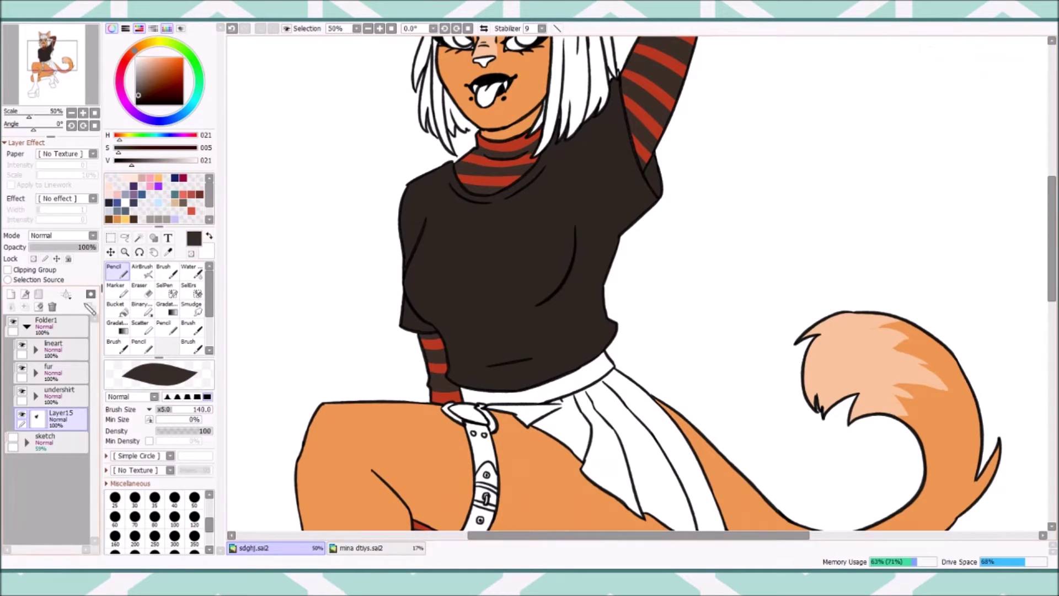
pyautogui.click(194, 540)
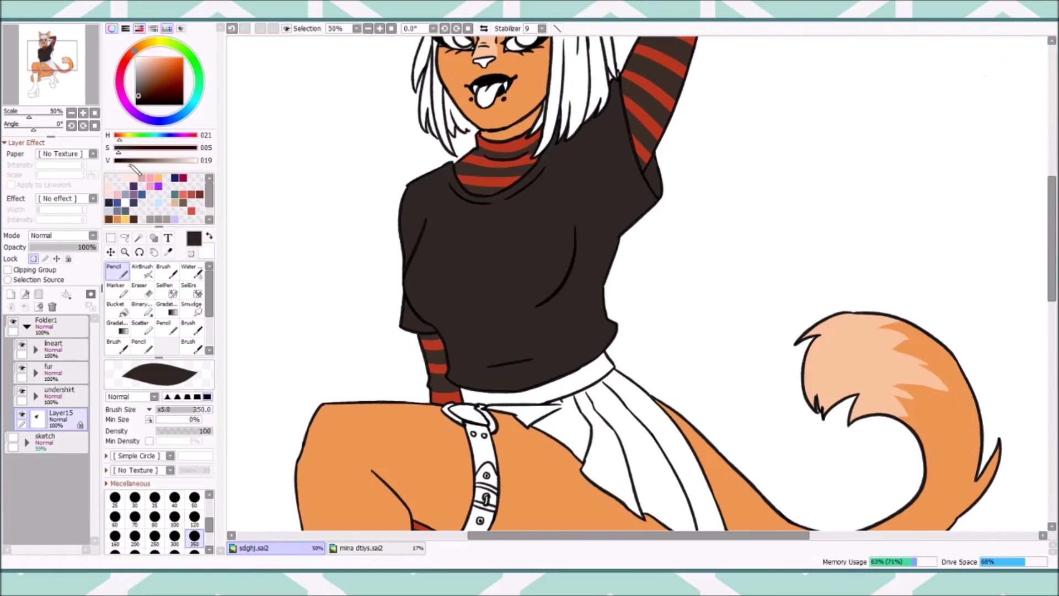
# Select the pleated skirt with its waistband and fill it very dark brown on a new layer below the T-shirt.
pyautogui.click(11, 294)
pyautogui.click(53, 348)
pyautogui.click(138, 238)
pyautogui.click(607, 430)
pyautogui.scroll(-5, 1053, 282)
pyautogui.click(114, 271)
pyautogui.click(56, 441)
pyautogui.moveTo(524, 248)
pyautogui.mouseDown()
pyautogui.moveTo(689, 359)
pyautogui.moveTo(662, 419)
pyautogui.mouseUp()
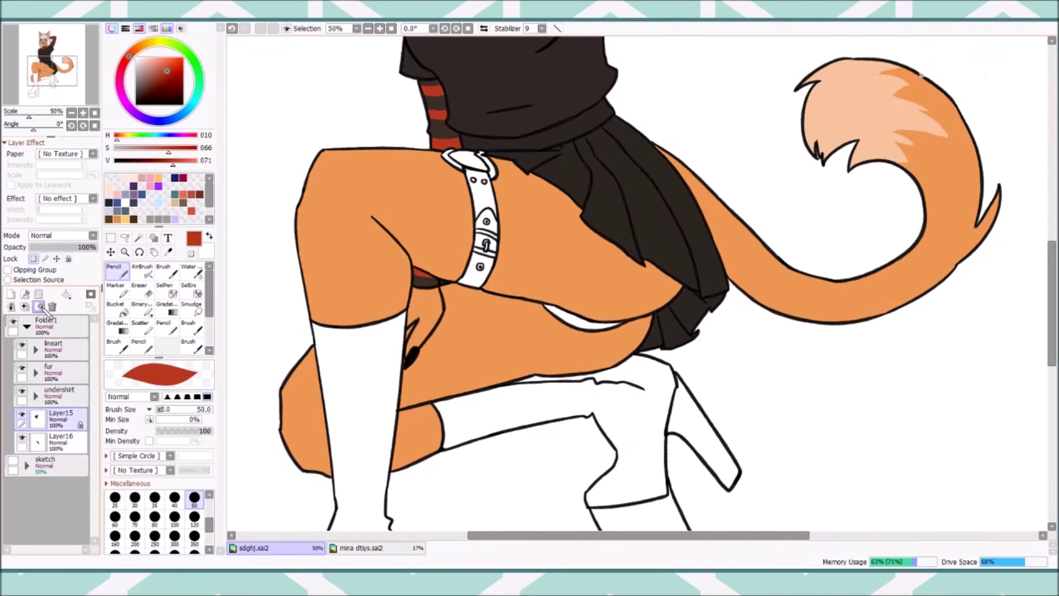
# Fill the strip of underwear showing beneath the thigh red on a new layer below the skirt.
pyautogui.click(70, 465)
pyautogui.click(138, 238)
pyautogui.click(585, 318)
pyautogui.click(115, 270)
pyautogui.moveTo(552, 309); pyautogui.dragTo(589, 318)
# Select the buckled thigh strap and fill it with the same red.
pyautogui.click(38, 294)
pyautogui.click(138, 238)
pyautogui.click(479, 221)
pyautogui.click(114, 270)
pyautogui.moveTo(474, 182); pyautogui.dragTo(483, 276)
pyautogui.moveTo(1052, 302); pyautogui.dragTo(1053, 253)
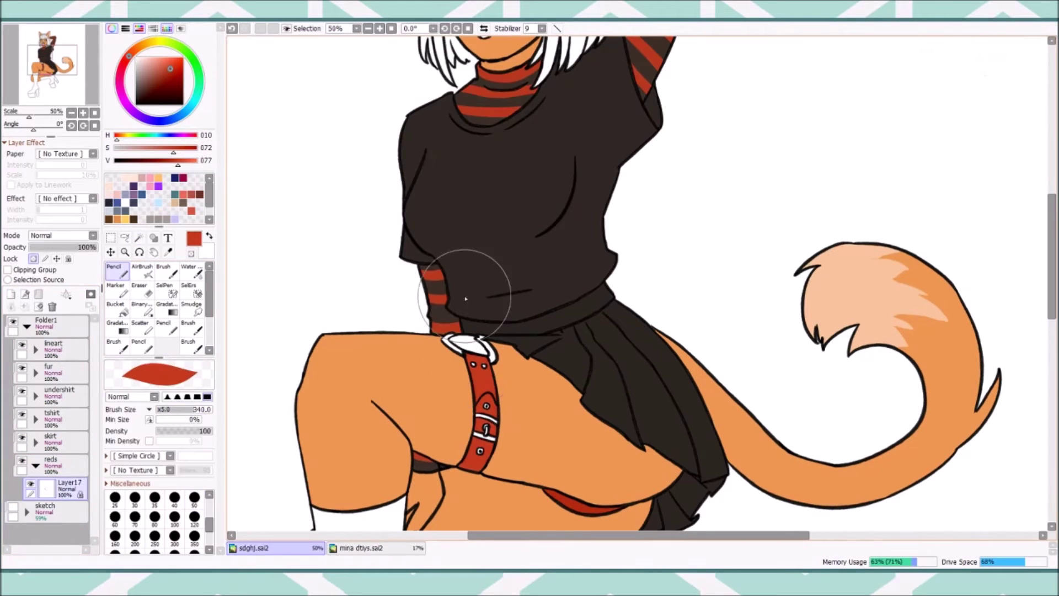
# Activate the fur base layer and pick up its orange for a size 50 Pencil.
pyautogui.click(35, 465)
pyautogui.click(35, 372)
pyautogui.click(69, 416)
pyautogui.keyDown('alt'); pyautogui.click(342, 386); pyautogui.keyUp('alt')
pyautogui.click(194, 497)
pyautogui.click(368, 28)
pyautogui.scroll(5, 579, 193)
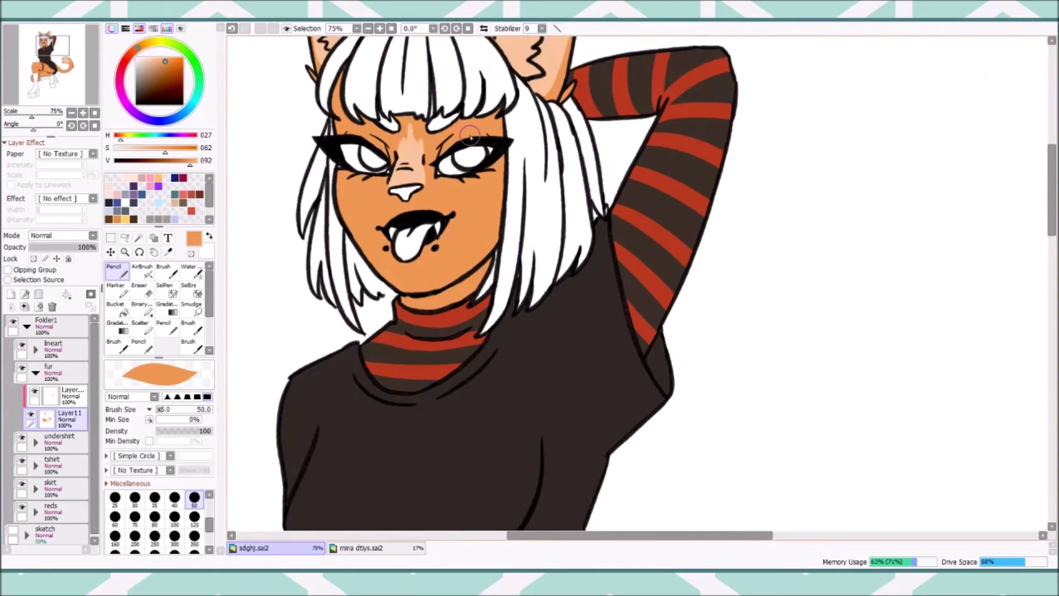
# Fill the bangs and the long side lock red on a new layer and place it below the tshirt folder.
pyautogui.click(361, 547)
pyautogui.click(254, 548)
pyautogui.click(138, 238)
pyautogui.click(35, 373)
pyautogui.click(403, 155)
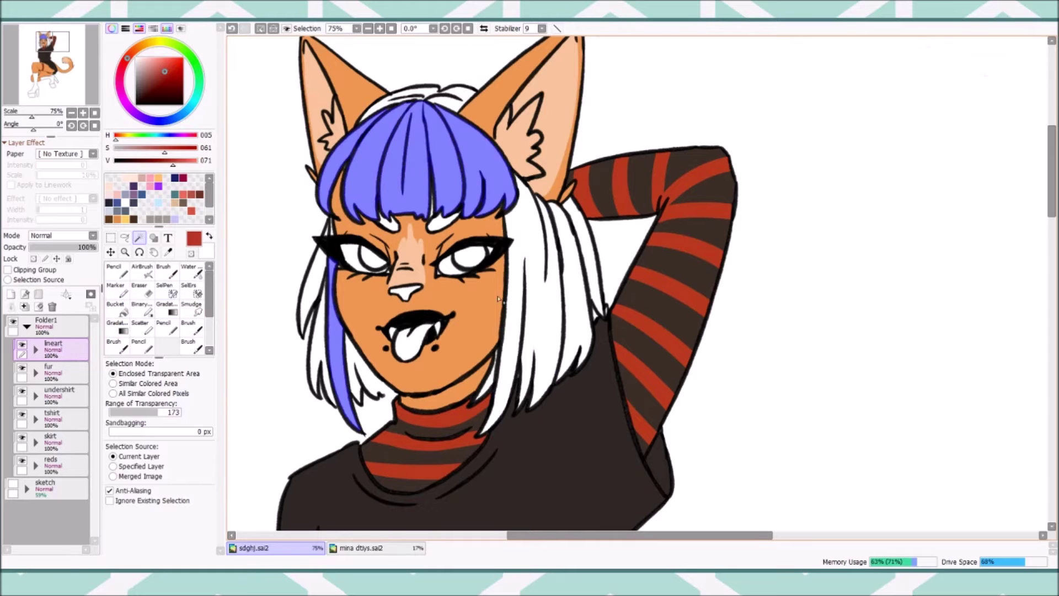
pyautogui.click(113, 270)
pyautogui.click(10, 293)
pyautogui.moveTo(386, 165); pyautogui.dragTo(308, 196)
pyautogui.hotkey('ctrl', 'd')
pyautogui.moveTo(61, 392); pyautogui.dragTo(60, 441)
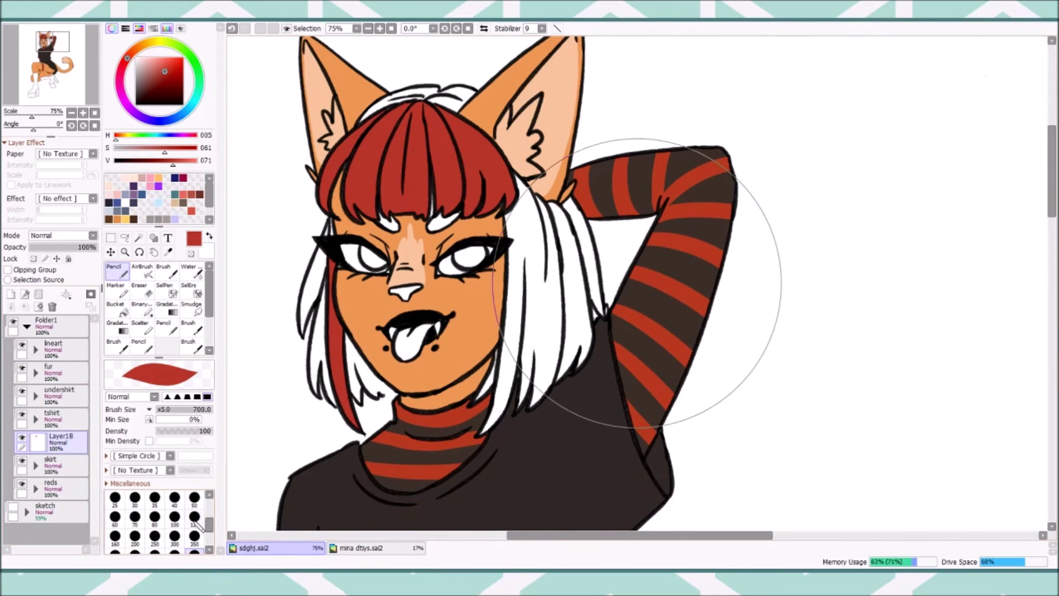
# Try drawing a red strand through the loose hair with the textured Pencil at size 20, then undo it.
pyautogui.click(163, 326)
pyautogui.click(194, 542)
pyautogui.moveTo(546, 191); pyautogui.dragTo(529, 386)
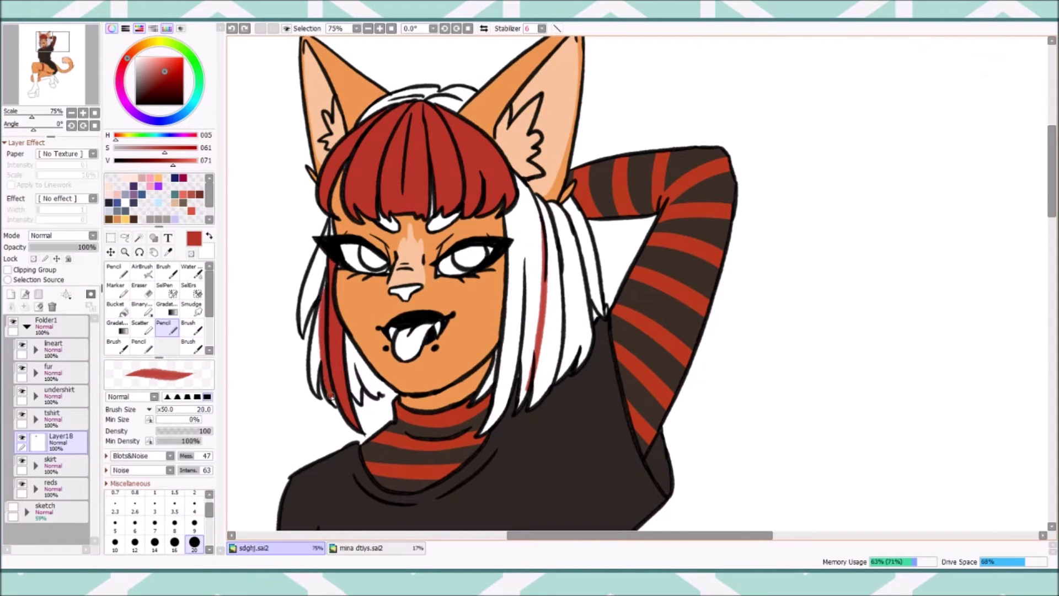
pyautogui.hotkey('ctrl', 'z')
pyautogui.hotkey('ctrl', 'z')
# Paint the long lock of hair on the ear-side edge of the face red, matching the opposite side lock.
pyautogui.moveTo(519, 270); pyautogui.dragTo(516, 308)
pyautogui.press('n')
pyautogui.moveTo(518, 221); pyautogui.dragTo(513, 353)
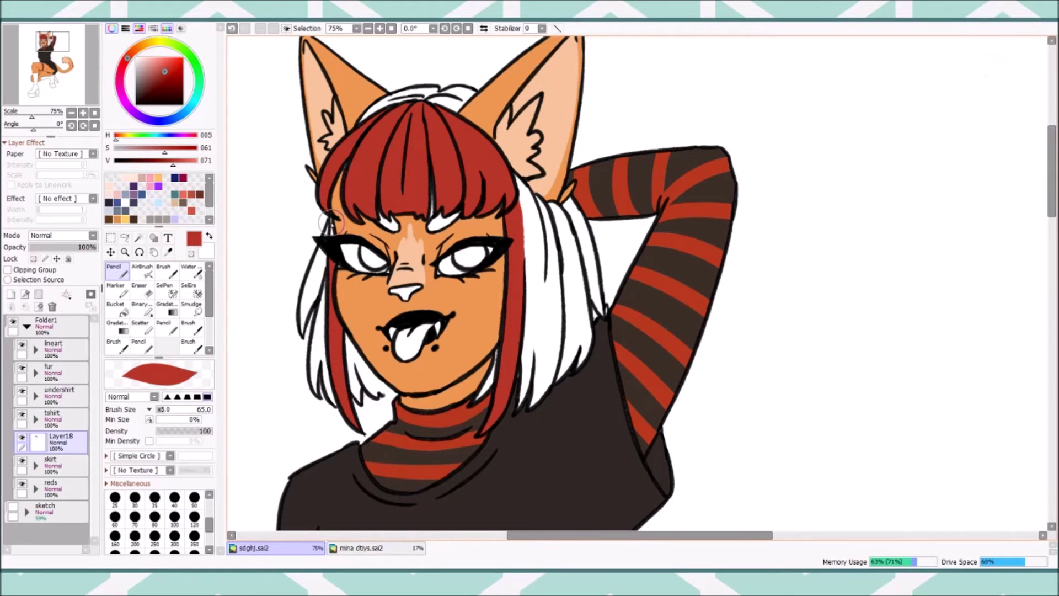
pyautogui.keyDown('ctrl'); pyautogui.keyDown('shift'); pyautogui.click(374, 263); pyautogui.keyUp('shift'); pyautogui.keyUp('ctrl')
pyautogui.keyDown('alt'); pyautogui.click(374, 264); pyautogui.keyUp('alt')
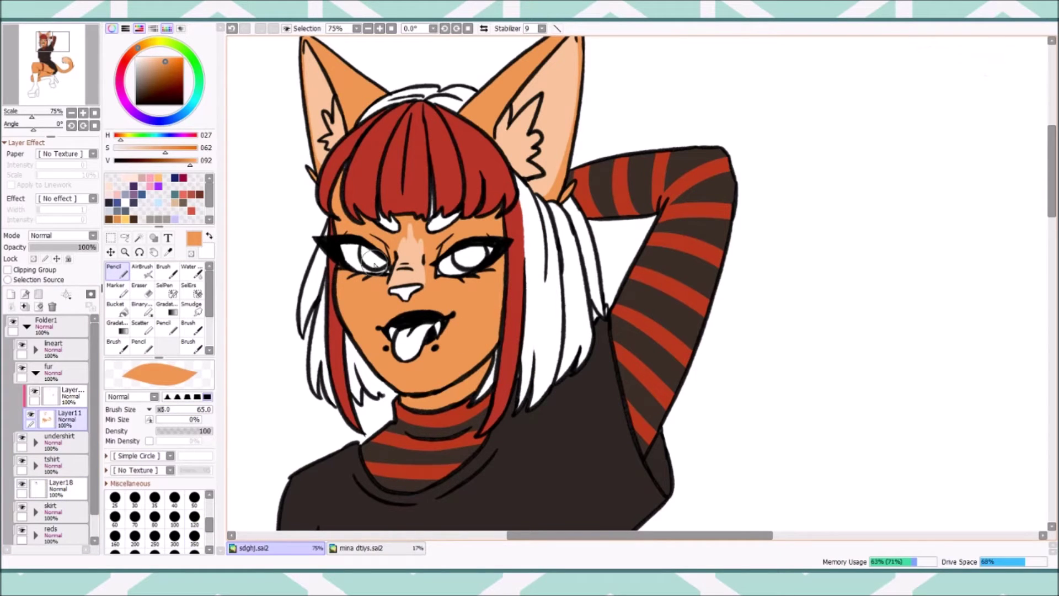
# Add a layer below the red hair and try selecting the uncoloured hair beside the raised arm.
pyautogui.keyDown('alt'); pyautogui.click(524, 309); pyautogui.keyUp('alt')
pyautogui.keyDown('ctrl'); pyautogui.keyDown('shift'); pyautogui.click(521, 287); pyautogui.keyUp('shift'); pyautogui.keyUp('ctrl')
pyautogui.press('w')
pyautogui.click(551, 265)
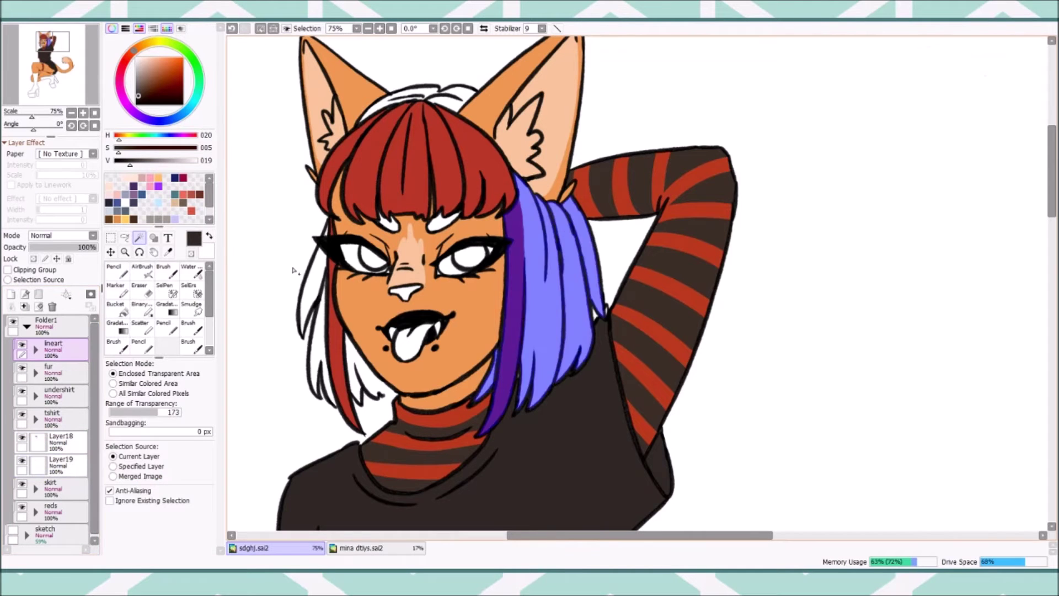
pyautogui.hotkey('ctrl', 'd')
# Select the remaining white hair on both sides of the head and fill it dark brown on the new layer.
pyautogui.keyDown('alt'); pyautogui.click(311, 294); pyautogui.keyUp('alt')
pyautogui.keyDown('ctrl'); pyautogui.keyDown('shift'); pyautogui.click(311, 294); pyautogui.keyUp('shift'); pyautogui.keyUp('ctrl')
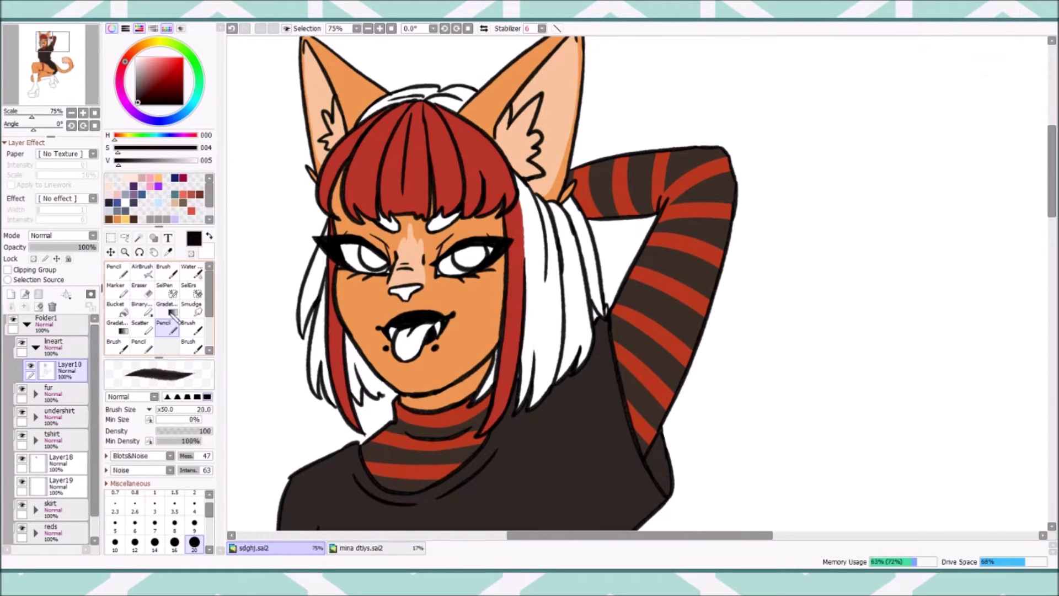
pyautogui.click(312, 294)
pyautogui.keyDown('shift'); pyautogui.click(551, 264); pyautogui.keyUp('shift')
pyautogui.click(60, 484)
pyautogui.press('n')
pyautogui.moveTo(164, 411); pyautogui.dragTo(175, 410)
pyautogui.moveTo(314, 259); pyautogui.dragTo(347, 386)
pyautogui.moveTo(551, 182); pyautogui.dragTo(551, 375)
pyautogui.moveTo(320, 330); pyautogui.dragTo(381, 397)
pyautogui.moveTo(524, 176); pyautogui.dragTo(596, 254)
pyautogui.hotkey('ctrl', 'd')
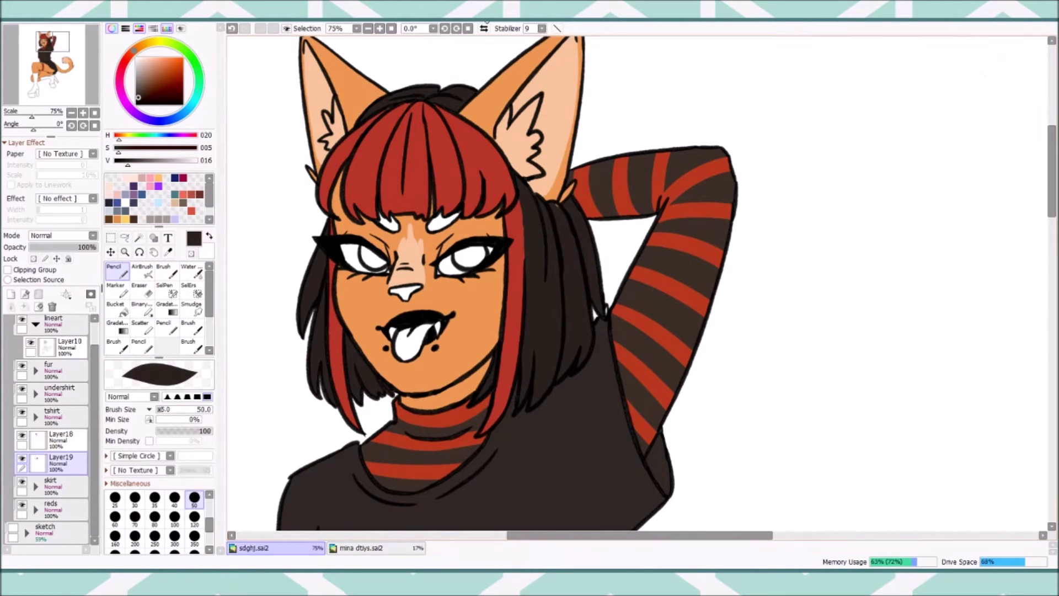
# Examine the hair, T-shirt and undershirt fills for stray or missing colour around the hair ends and shoulder.
pyautogui.keyDown('alt'); pyautogui.click(430, 113); pyautogui.keyUp('alt')
pyautogui.keyDown('ctrl'); pyautogui.keyDown('shift'); pyautogui.click(430, 112); pyautogui.keyUp('shift'); pyautogui.keyUp('ctrl')
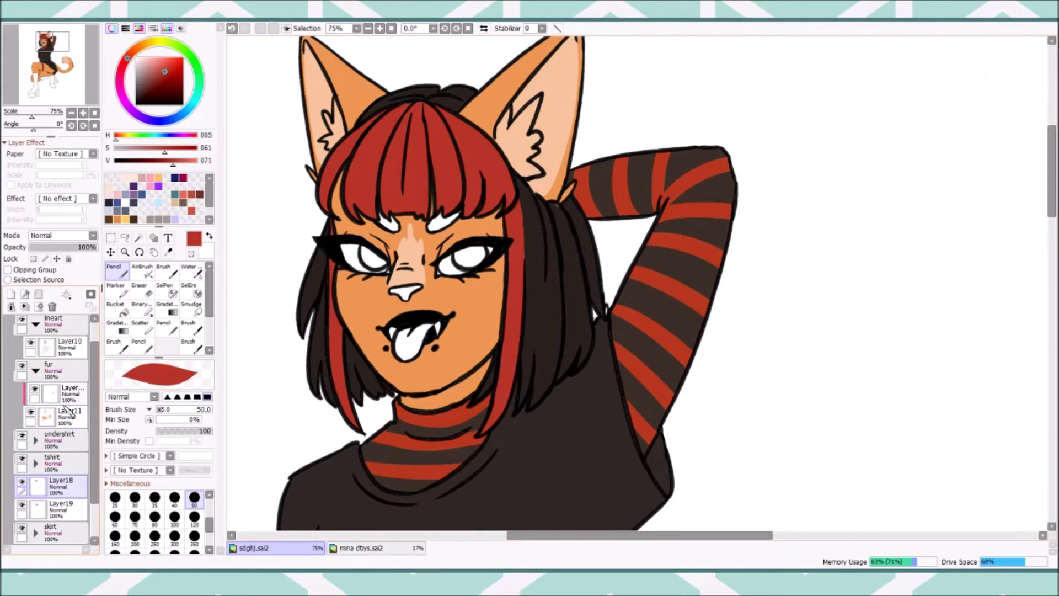
pyautogui.click(139, 290)
pyautogui.scroll(-2, 1012, 213)
pyautogui.scroll(1, 101, 392)
pyautogui.press('n')
pyautogui.keyDown('ctrl'); pyautogui.keyDown('shift'); pyautogui.click(495, 303); pyautogui.keyUp('shift'); pyautogui.keyUp('ctrl')
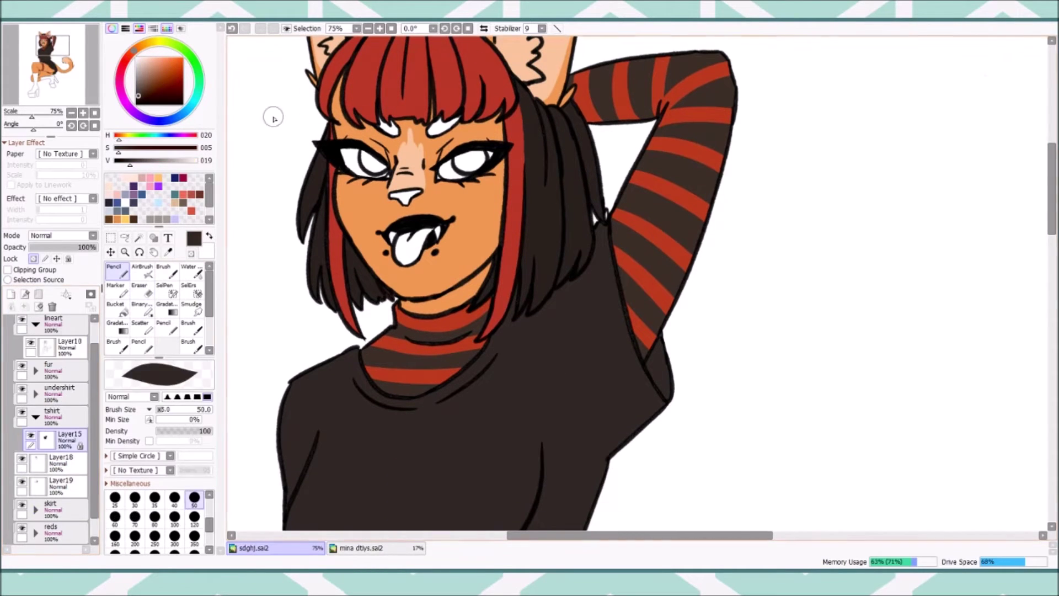
pyautogui.keyDown('ctrl'); pyautogui.keyDown('shift'); pyautogui.click(627, 323); pyautogui.keyUp('shift'); pyautogui.keyUp('ctrl')
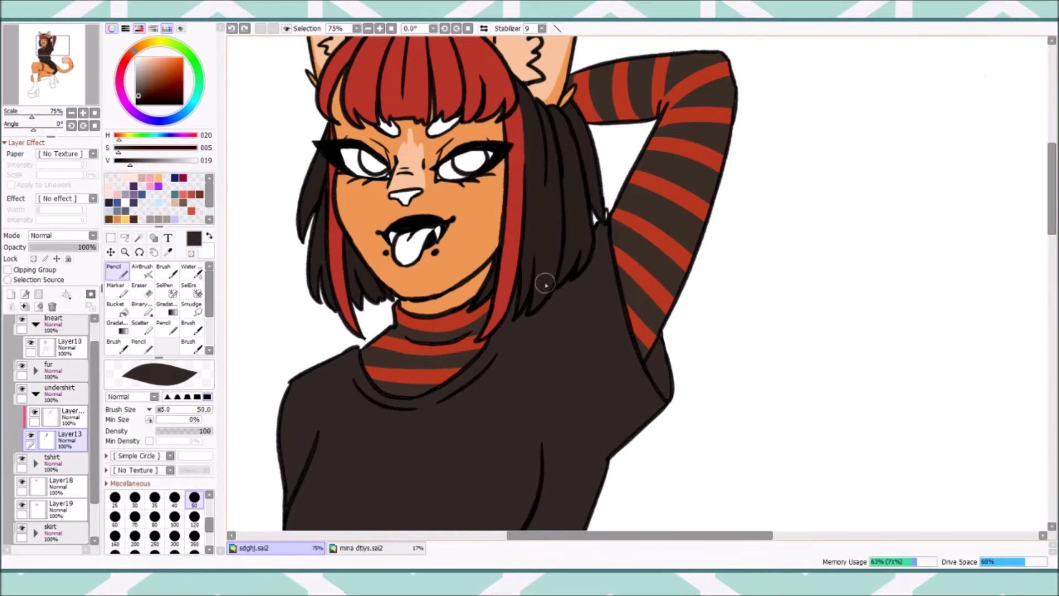
pyautogui.press('e')
pyautogui.scroll(-5, 630, 312)
pyautogui.scroll(-3, 630, 312)
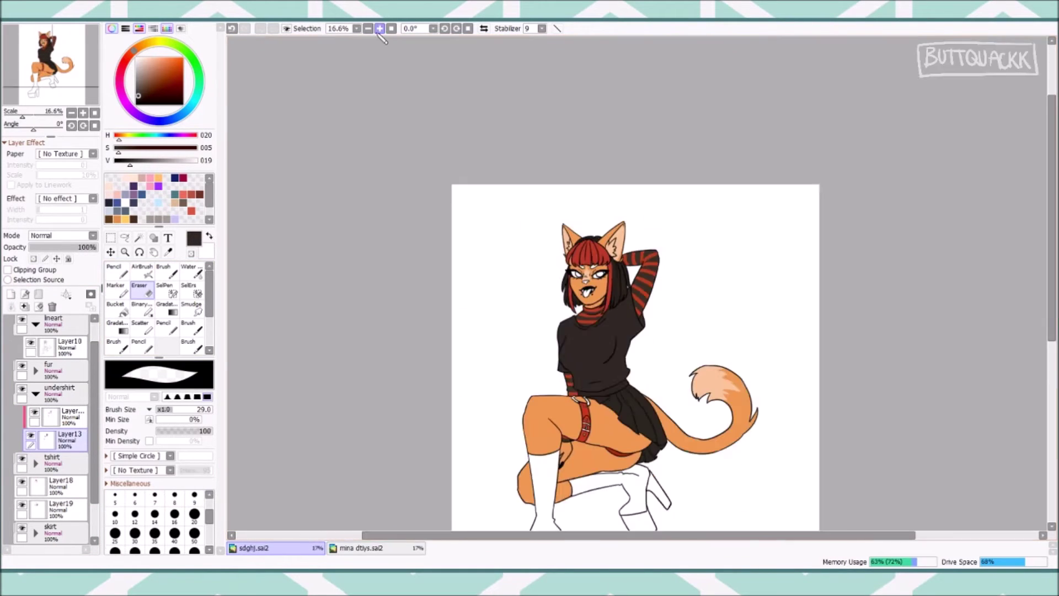
# Group the red and dark hair layers in a folder named hair.
pyautogui.scroll(3, 630, 313)
pyautogui.click(53, 440)
pyautogui.click(53, 441)
pyautogui.scroll(2, 582, 480)
# Paint both eyebrows dark brown on the red hair layer with a size 50 Pencil.
pyautogui.keyDown('alt'); pyautogui.click(581, 480); pyautogui.keyUp('alt')
pyautogui.press('n')
pyautogui.keyDown('ctrl'); pyautogui.keyDown('shift'); pyautogui.click(449, 178); pyautogui.keyUp('shift'); pyautogui.keyUp('ctrl')
pyautogui.click(510, 184)
pyautogui.keyDown('alt'); pyautogui.click(451, 173); pyautogui.keyUp('alt')
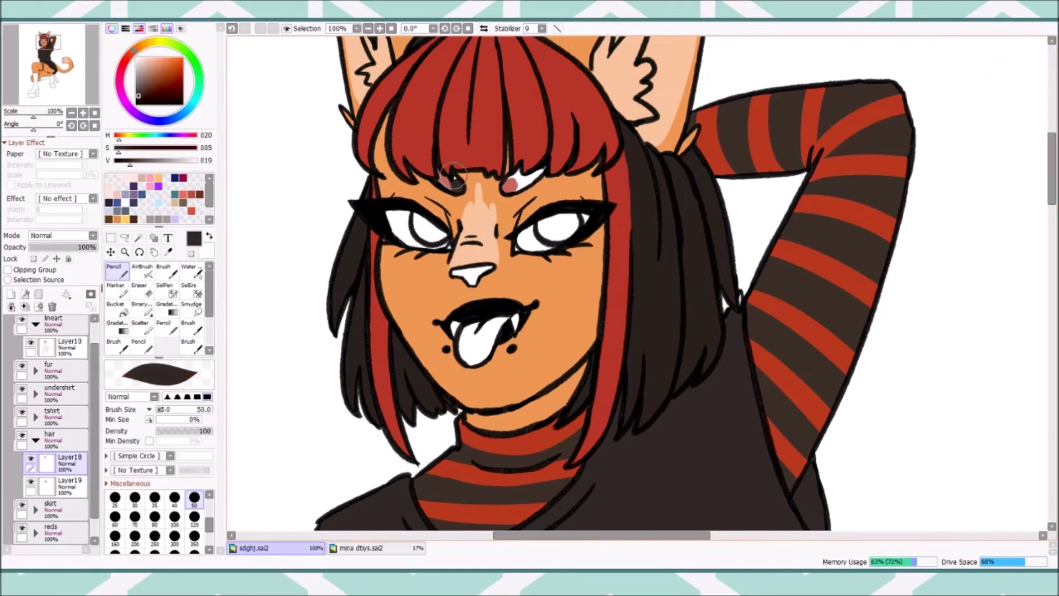
pyautogui.keyDown('alt'); pyautogui.click(399, 84); pyautogui.keyUp('alt')
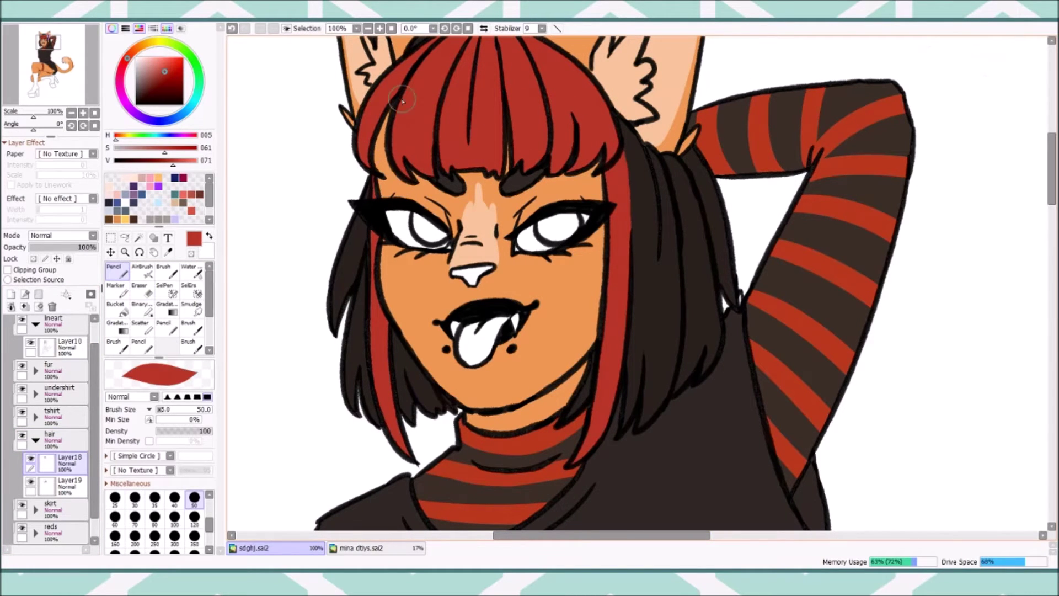
# Select the empty boot areas and fill both boots dark brown on a new layer below the skirt folder.
pyautogui.scroll(-4, 607, 115)
pyautogui.click(36, 440)
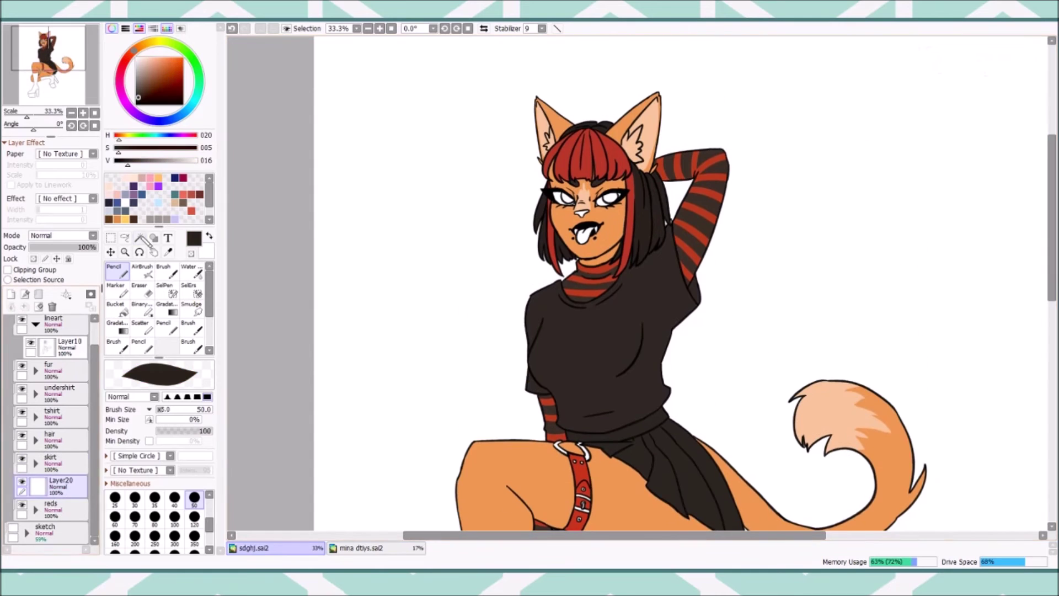
pyautogui.click(53, 323)
pyautogui.click(139, 238)
pyautogui.scroll(2, 669, 278)
pyautogui.click(669, 277)
pyautogui.click(687, 353)
pyautogui.click(452, 458)
pyautogui.click(61, 485)
pyautogui.click(114, 270)
pyautogui.moveTo(485, 331); pyautogui.dragTo(568, 303)
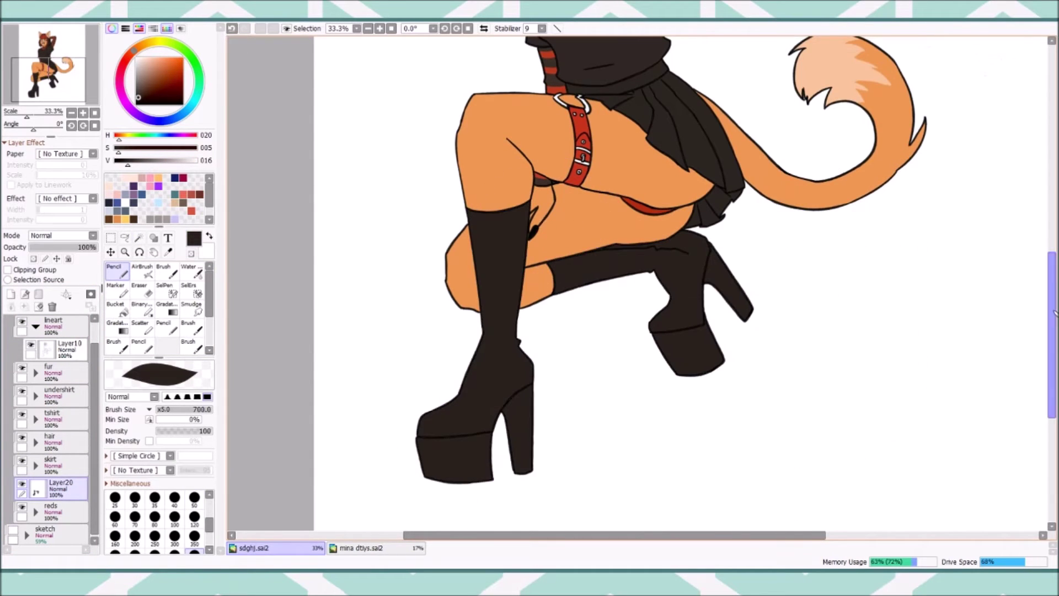
# Group the boot colour layer in a folder named boots.
pyautogui.scroll(5, 1044, 201)
pyautogui.scroll(-3, 1044, 202)
pyautogui.hotkey('ctrl', 't')
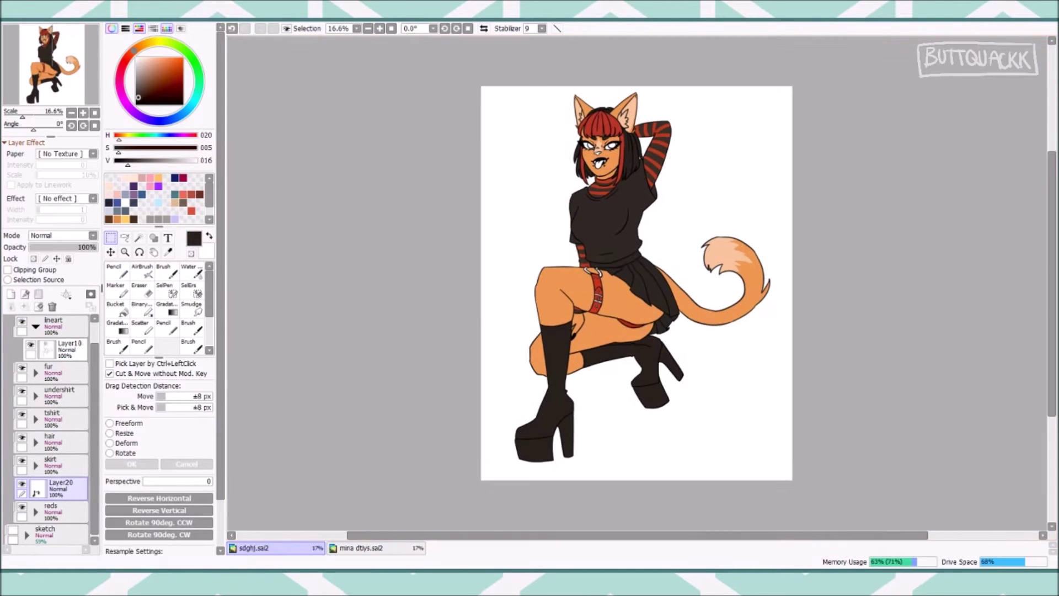
pyautogui.scroll(3, 633, 275)
pyautogui.hotkey('ctrl', 'g')
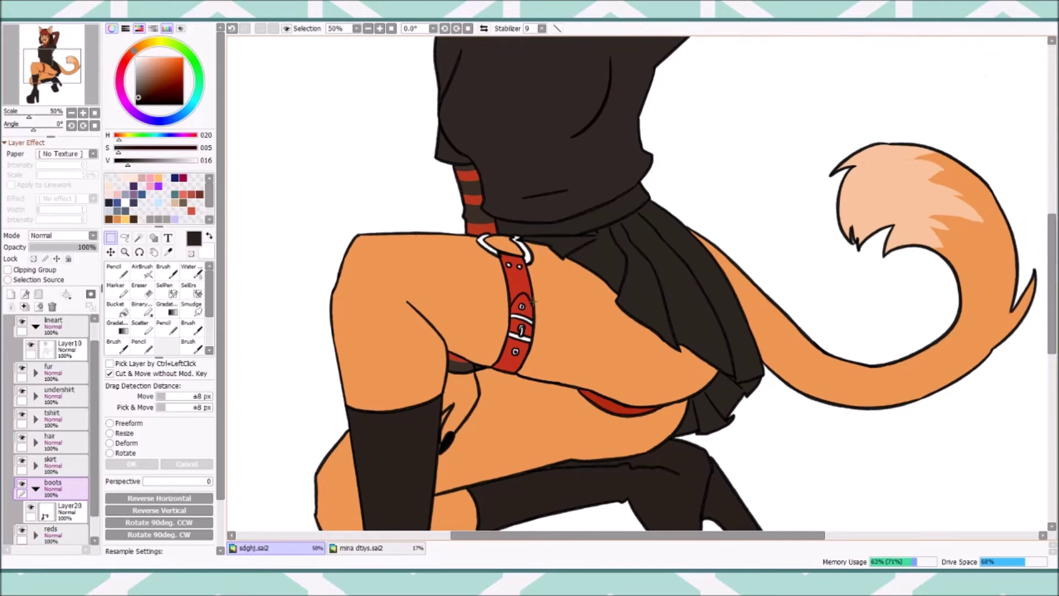
pyautogui.scroll(-5, 635, 275)
pyautogui.click(114, 270)
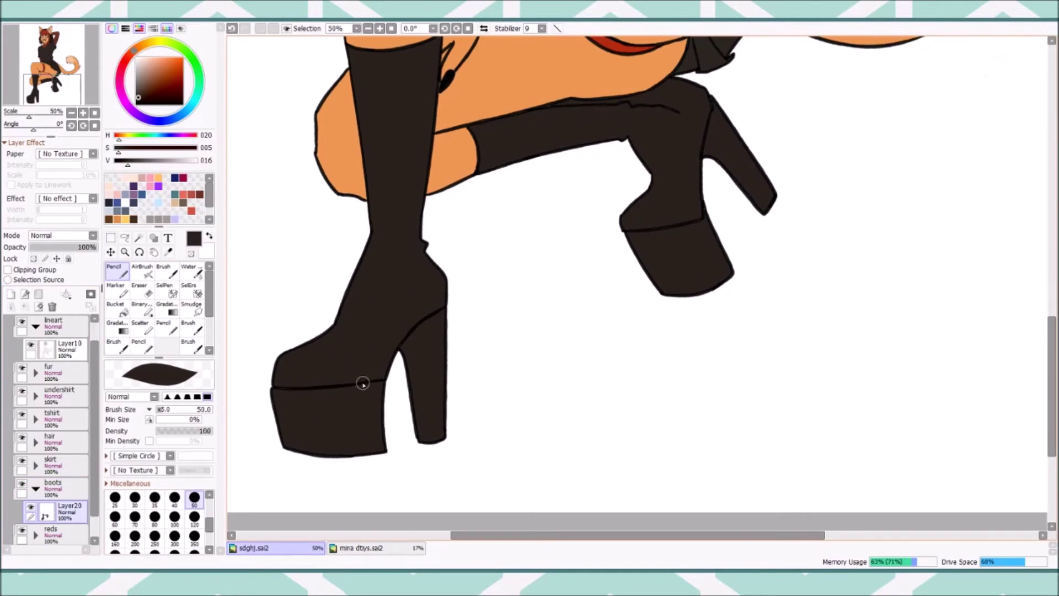
# Paint the nose reddish brown and the eye whites and fangs off-white on a new layer below the reds folder.
pyautogui.scroll(10, 1043, 345)
pyautogui.click(11, 293)
pyautogui.scroll(1, 384, 197)
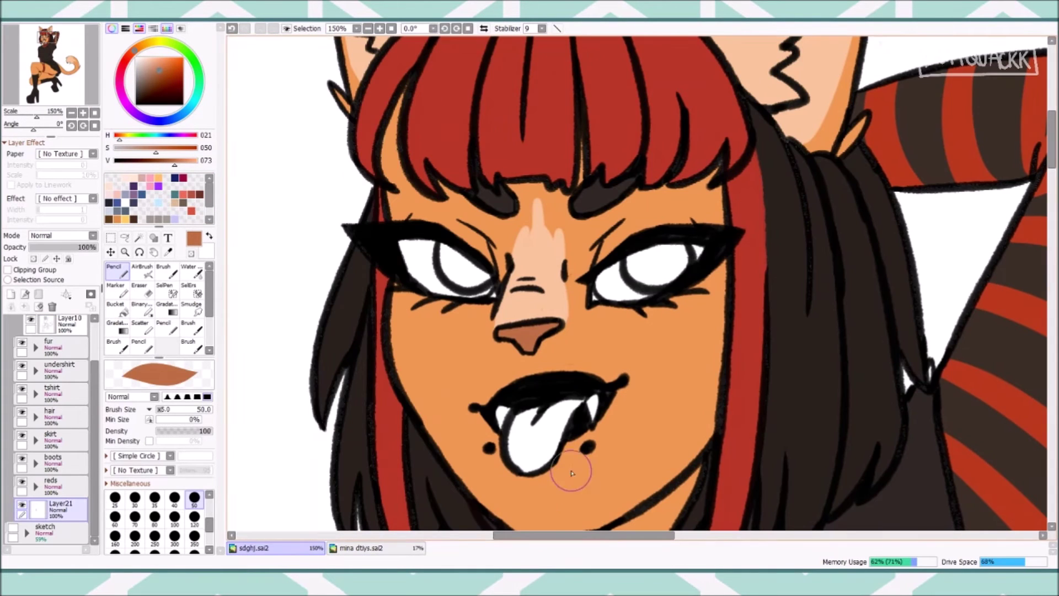
pyautogui.moveTo(424, 259); pyautogui.dragTo(471, 301)
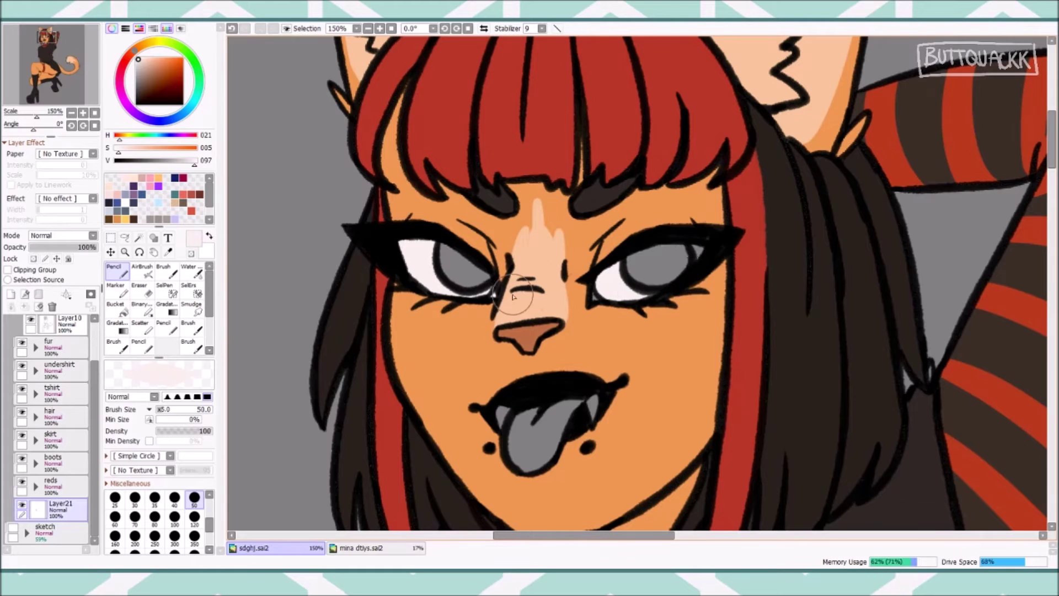
pyautogui.keyDown('alt'); pyautogui.click(517, 411); pyautogui.keyUp('alt')
pyautogui.keyDown('alt'); pyautogui.click(613, 302); pyautogui.keyUp('alt')
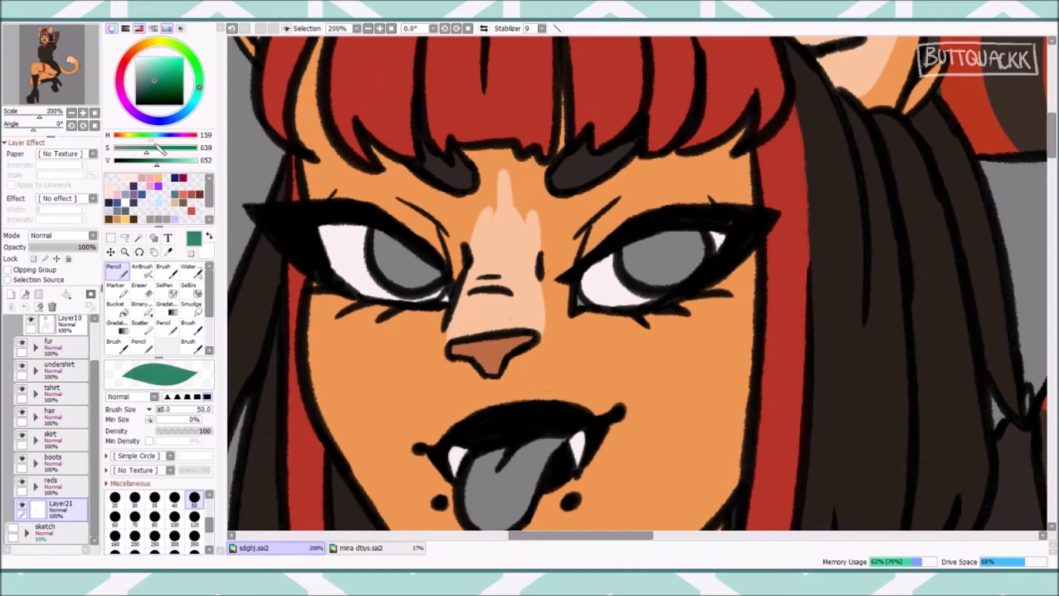
# Paint both irises green with the Pencil.
pyautogui.moveTo(388, 259)
pyautogui.mouseDown()
pyautogui.moveTo(384, 236)
pyautogui.moveTo(420, 276)
pyautogui.mouseUp()
pyautogui.moveTo(623, 232); pyautogui.dragTo(706, 259)
pyautogui.moveTo(606, 248); pyautogui.dragTo(408, 298)
# Paint the tongue muted red on the face detail layer and keep an extra layer above it.
pyautogui.click(61, 530)
pyautogui.click(146, 176)
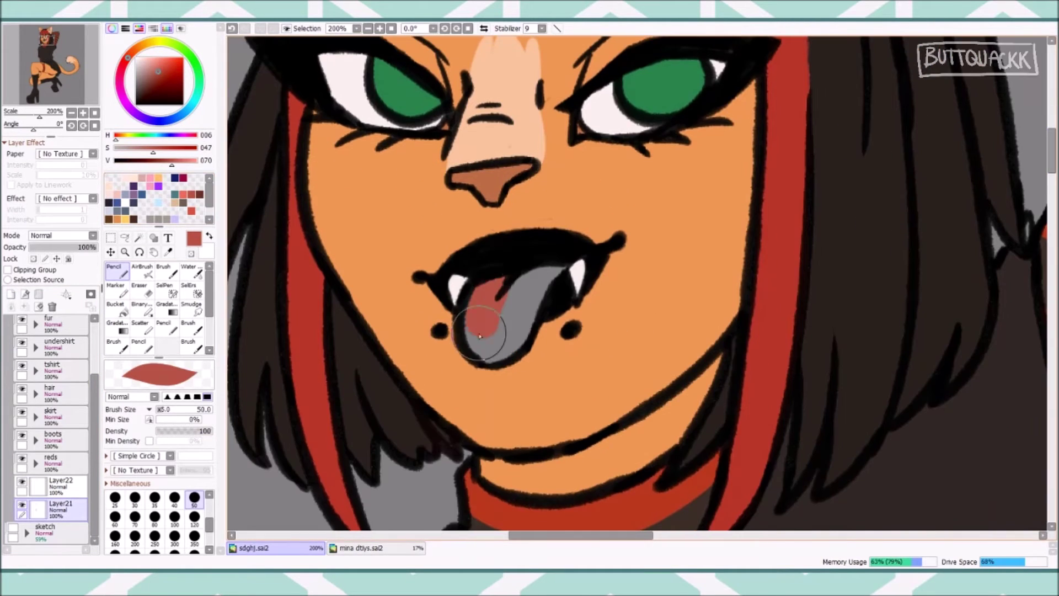
pyautogui.moveTo(474, 331); pyautogui.dragTo(507, 345)
pyautogui.click(61, 486)
pyautogui.click(191, 210)
# Group the face detail layers in a folder and touch up the T-shirt layer near the shoulder in dark brown.
pyautogui.hotkey('ctrl', '-')
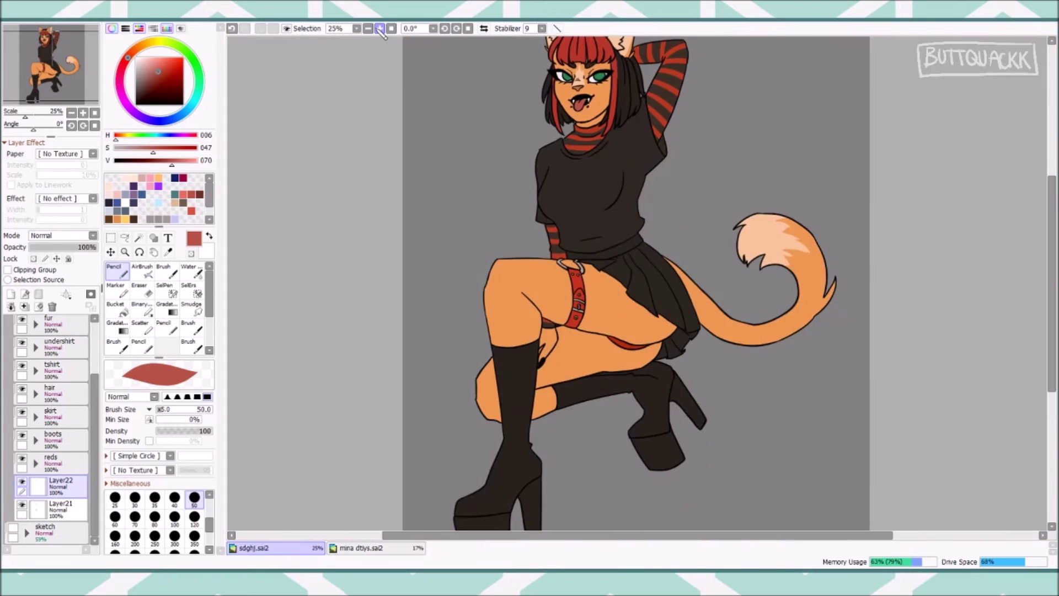
pyautogui.scroll(2, 634, 331)
pyautogui.scroll(-2, 634, 331)
pyautogui.scroll(4, 579, 193)
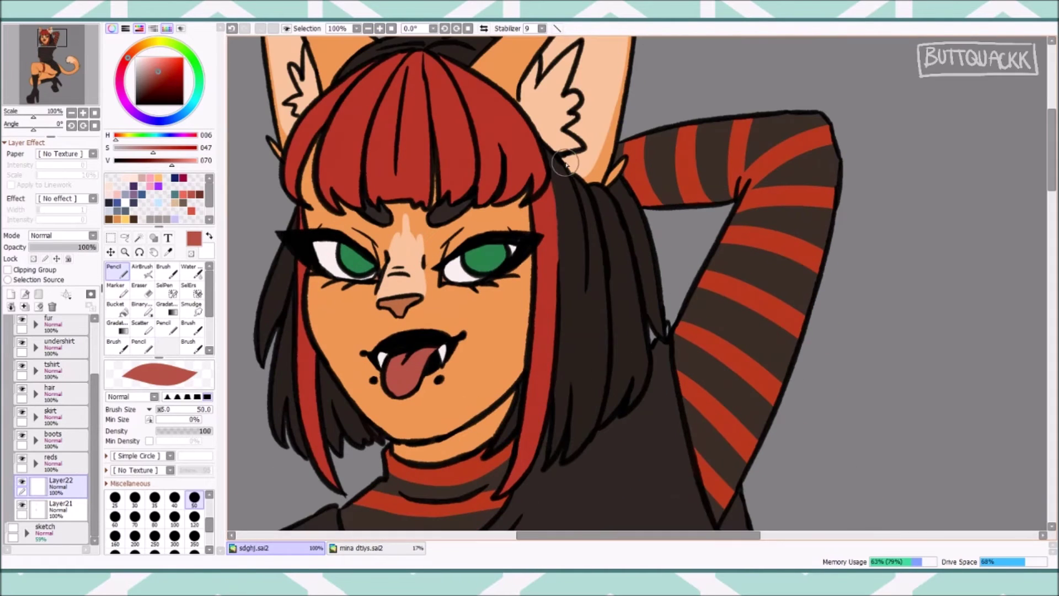
pyautogui.keyDown('alt'); pyautogui.click(552, 358); pyautogui.keyUp('alt')
pyautogui.click(35, 464)
pyautogui.click(35, 370)
pyautogui.click(61, 393)
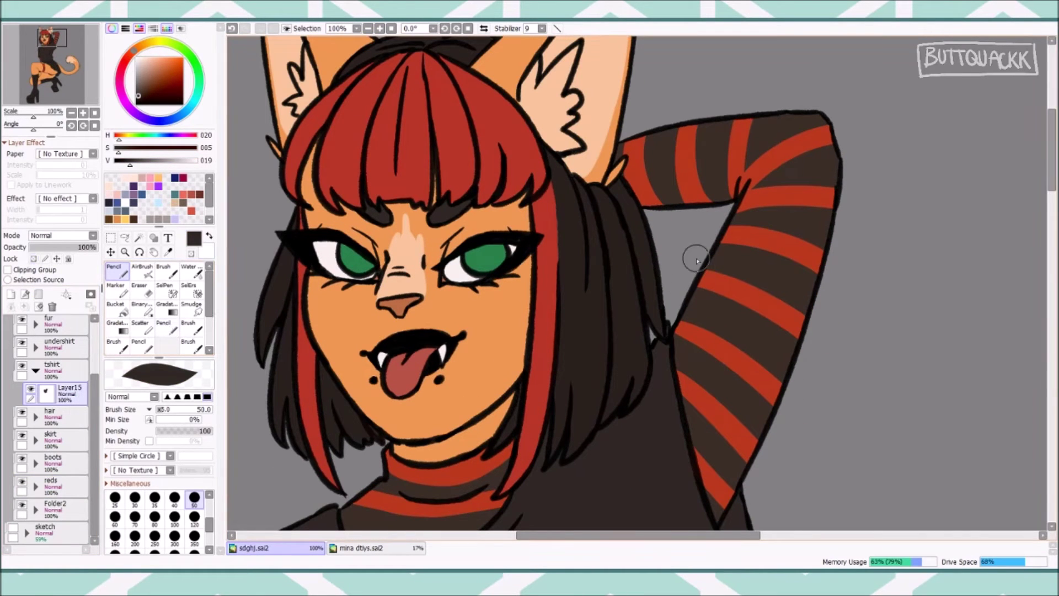
# Touch up the line art in black on the lineart layer with a size 20 textured Pencil.
pyautogui.scroll(2, 52, 386)
pyautogui.click(66, 353)
pyautogui.click(164, 327)
# Rename the face detail folder misc and collapse the lineart folder.
pyautogui.click(356, 29)
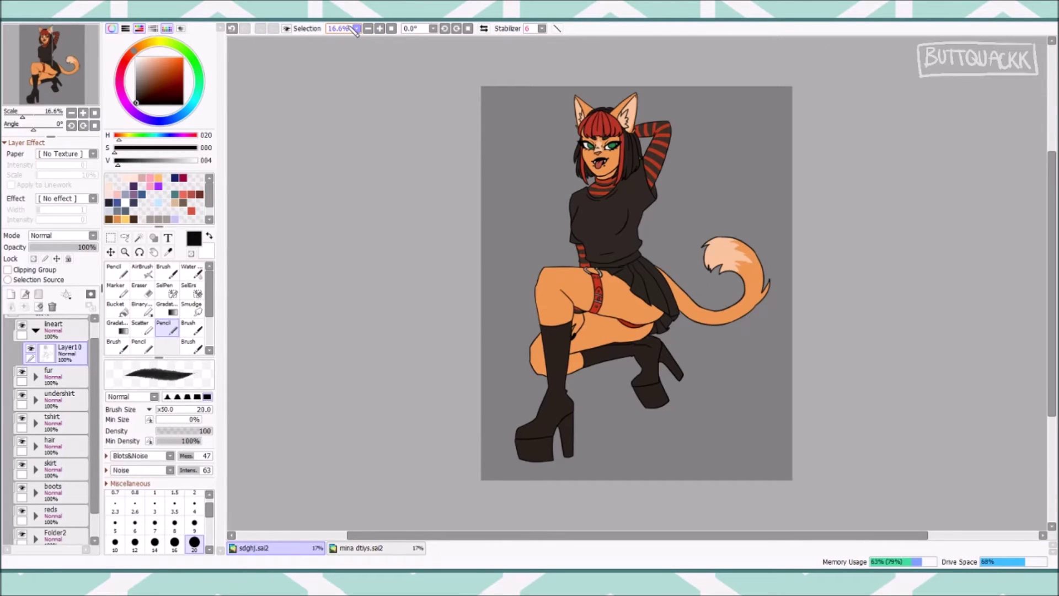
pyautogui.click(379, 28)
pyautogui.click(379, 28)
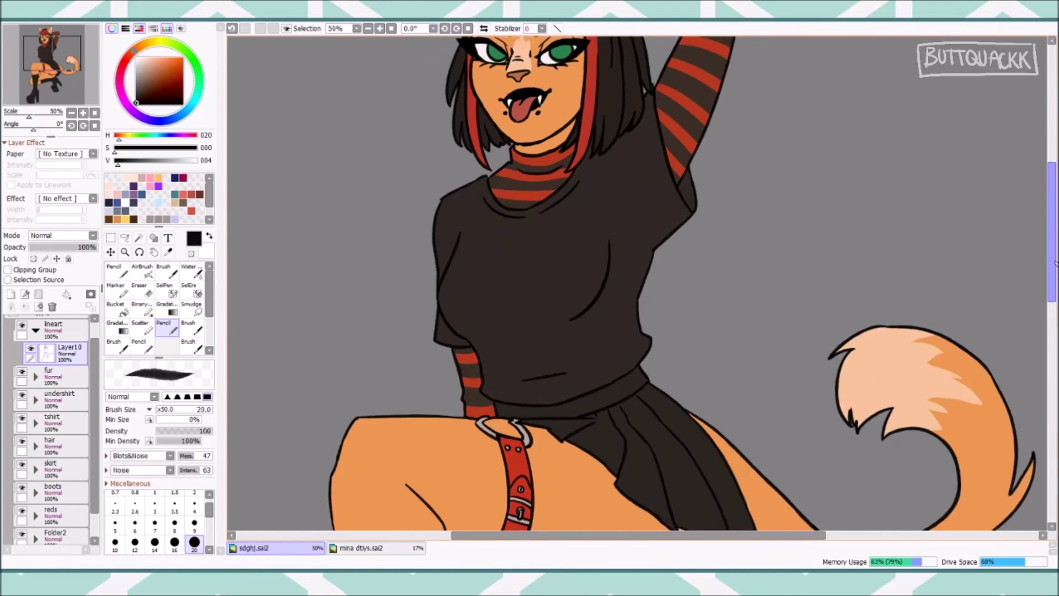
pyautogui.scroll(5, 1003, 297)
pyautogui.click(36, 330)
pyautogui.scroll(1, 44, 345)
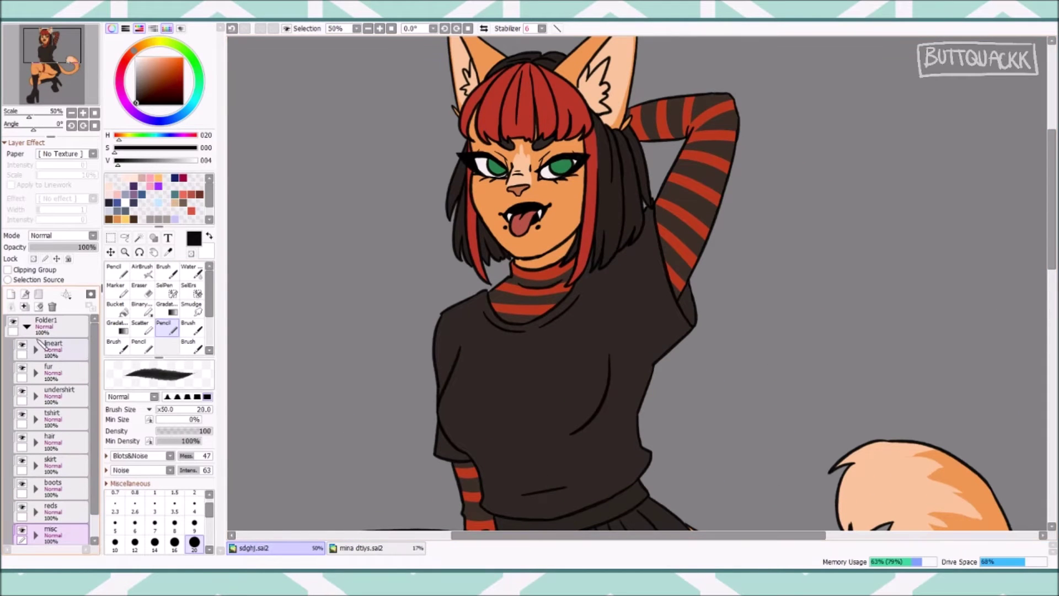
pyautogui.scroll(1, 634, 276)
pyautogui.press('-')
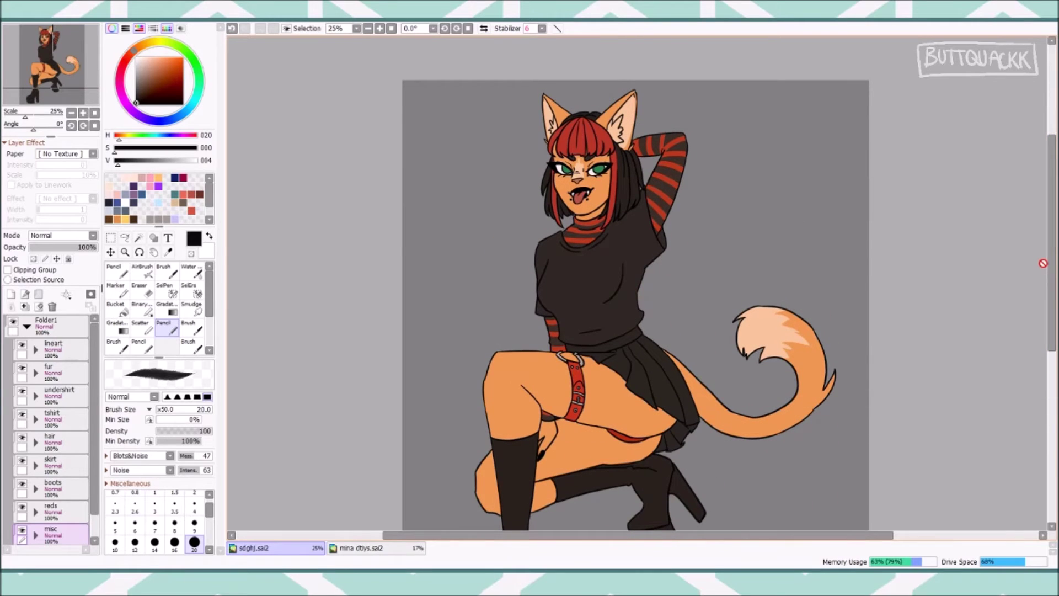
# Add a clipping-group layer above the base colour layer in the fur folder.
pyautogui.scroll(1, 635, 248)
pyautogui.click(35, 373)
pyautogui.click(11, 306)
pyautogui.click(7, 270)
pyautogui.press('-')
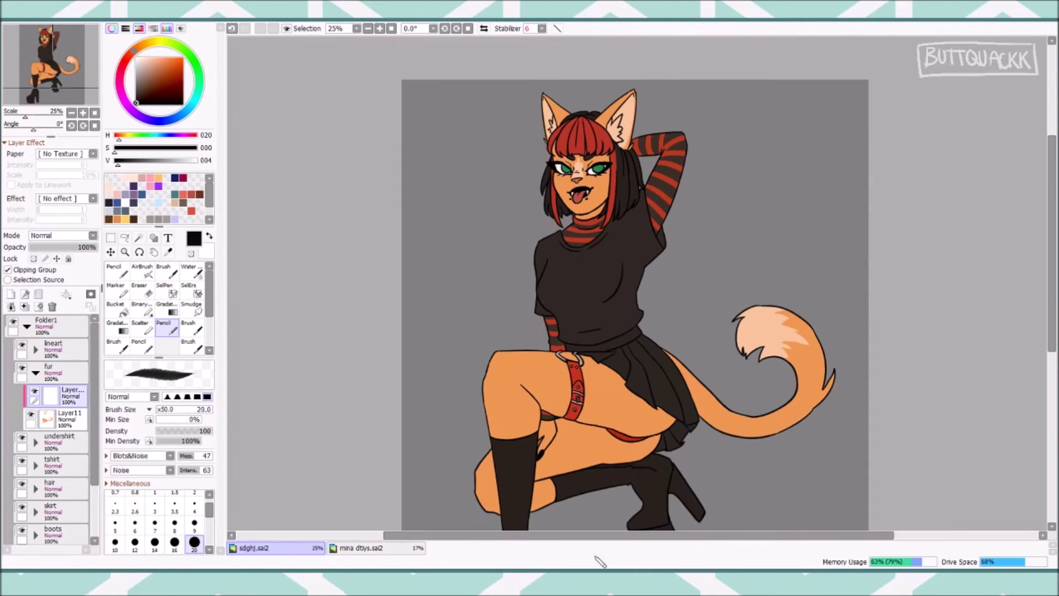
# Set the clipped fur layer to Multiply at 46% opacity and undo the red test stroke across the nose.
pyautogui.scroll(3, 585, 182)
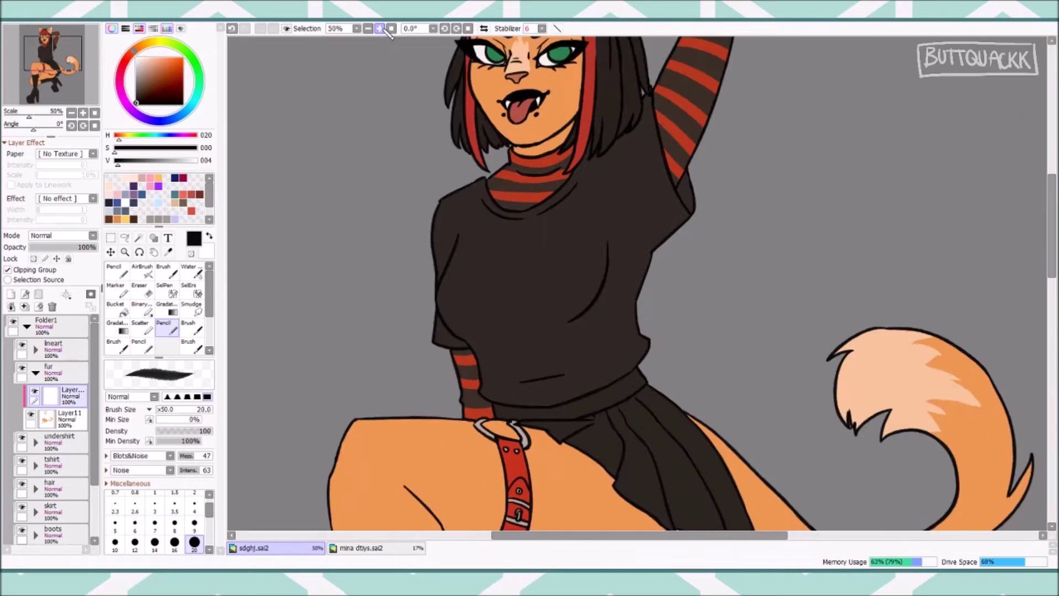
pyautogui.keyDown('alt'); pyautogui.click(419, 342); pyautogui.keyUp('alt')
pyautogui.click(62, 235)
pyautogui.moveTo(86, 247); pyautogui.dragTo(60, 247)
pyautogui.click(232, 28)
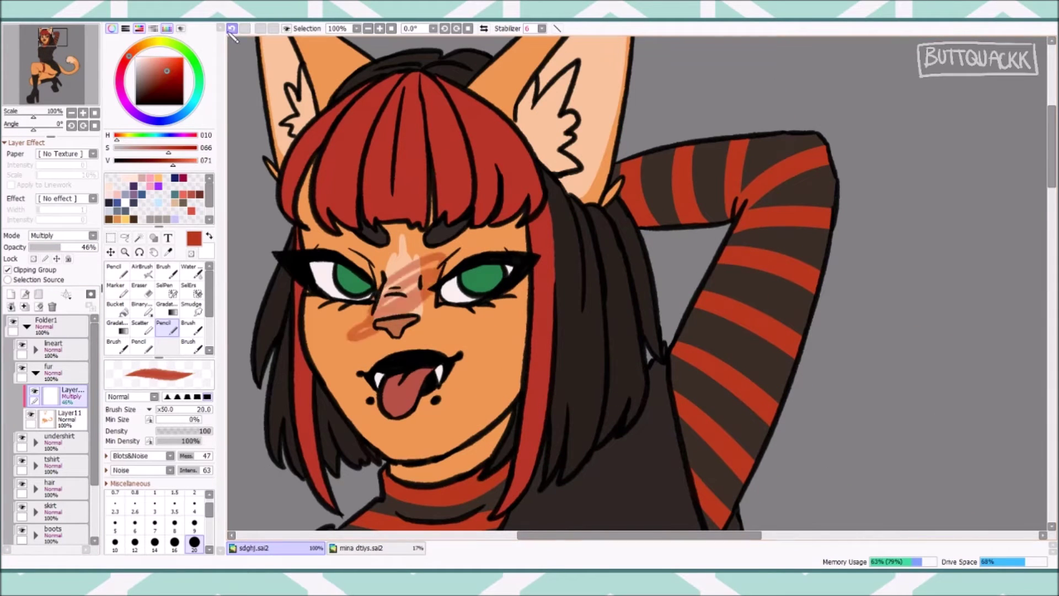
# Shade the skin around the green eye nearest the raised arm, that cheek and the jaw in orange with the Water brush.
pyautogui.scroll(1, 334, 281)
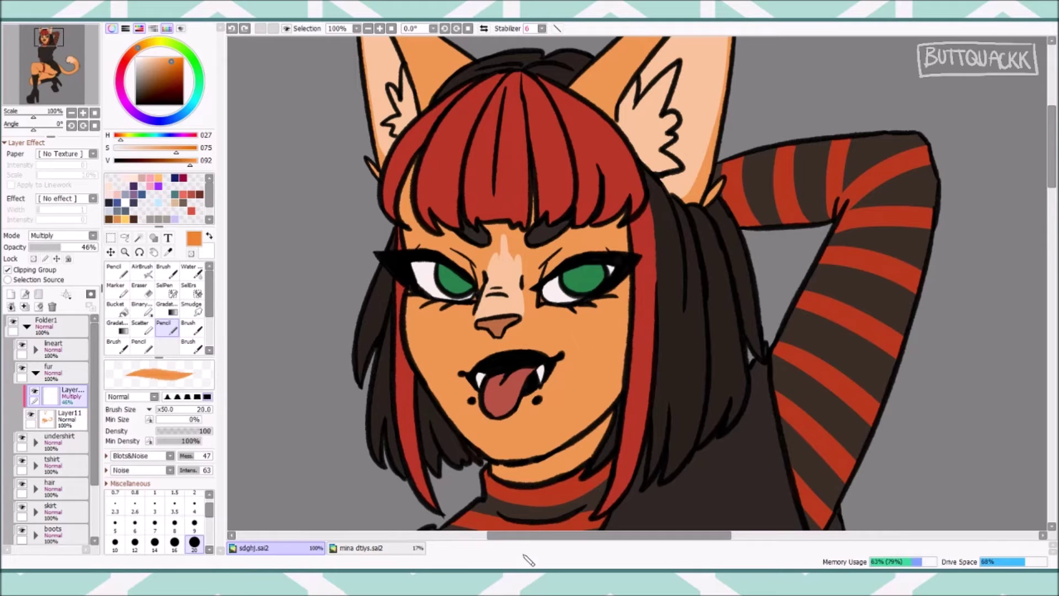
pyautogui.click(380, 28)
pyautogui.click(114, 270)
pyautogui.moveTo(176, 152)
pyautogui.mouseDown()
pyautogui.moveTo(166, 152)
pyautogui.moveTo(180, 149)
pyautogui.mouseUp()
pyautogui.click(189, 270)
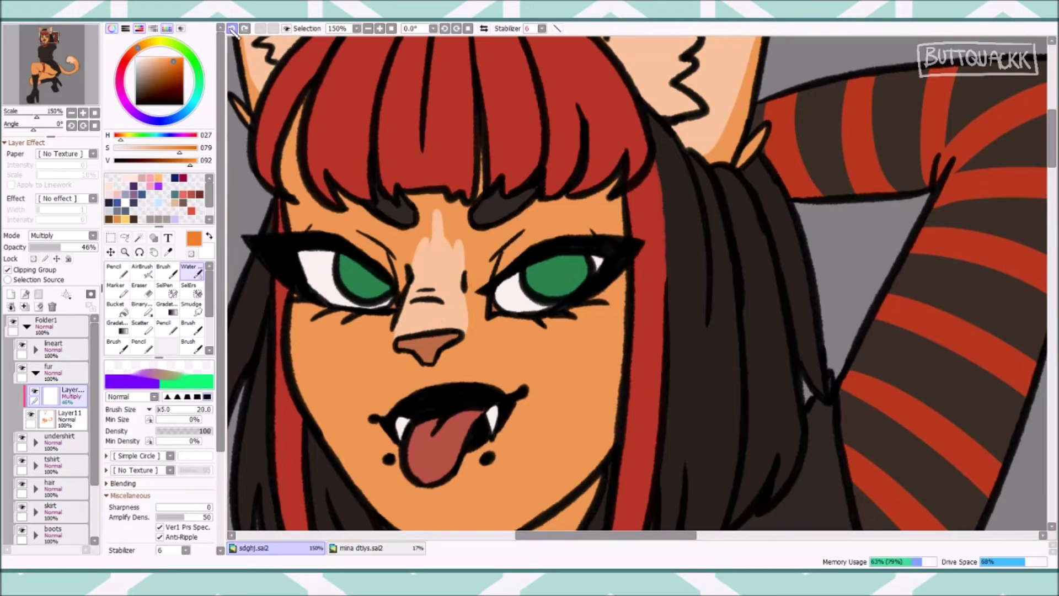
pyautogui.moveTo(522, 222); pyautogui.dragTo(594, 250)
pyautogui.scroll(-1, 594, 250)
pyautogui.moveTo(529, 309); pyautogui.dragTo(606, 307)
pyautogui.moveTo(607, 215)
pyautogui.mouseDown()
pyautogui.moveTo(634, 325)
pyautogui.moveTo(606, 318)
pyautogui.moveTo(568, 458)
pyautogui.moveTo(505, 455)
pyautogui.mouseUp()
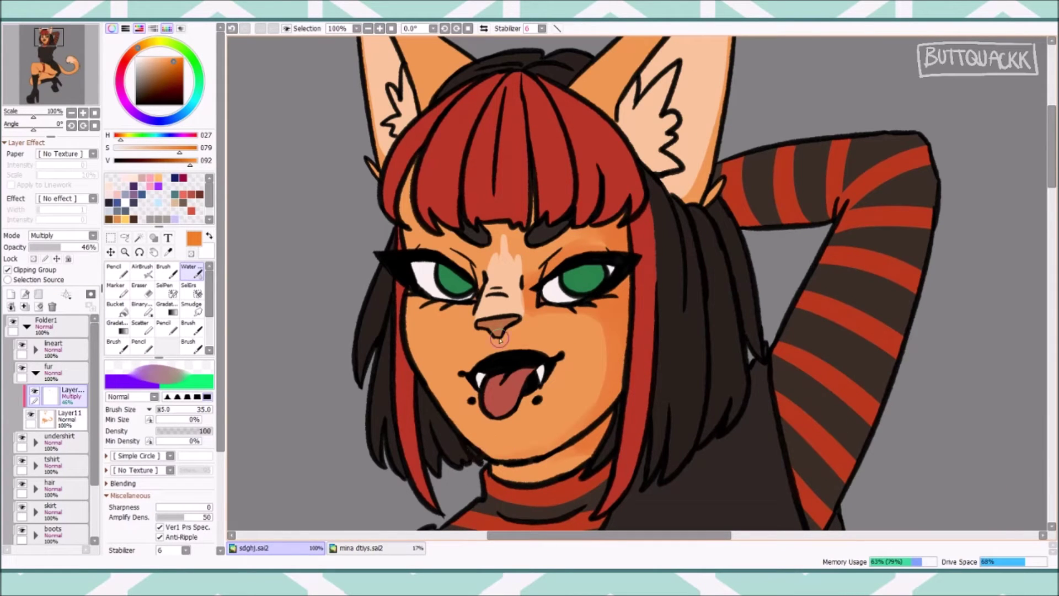
# Shade around the other eye, below the fringe and beside the nose bridge in orange, undoing a misplaced stroke.
pyautogui.moveTo(476, 273); pyautogui.dragTo(441, 248)
pyautogui.moveTo(436, 287); pyautogui.dragTo(464, 300)
pyautogui.moveTo(409, 226); pyautogui.dragTo(411, 173)
pyautogui.moveTo(486, 234); pyautogui.dragTo(521, 230)
pyautogui.hotkey('ctrl', 'z')
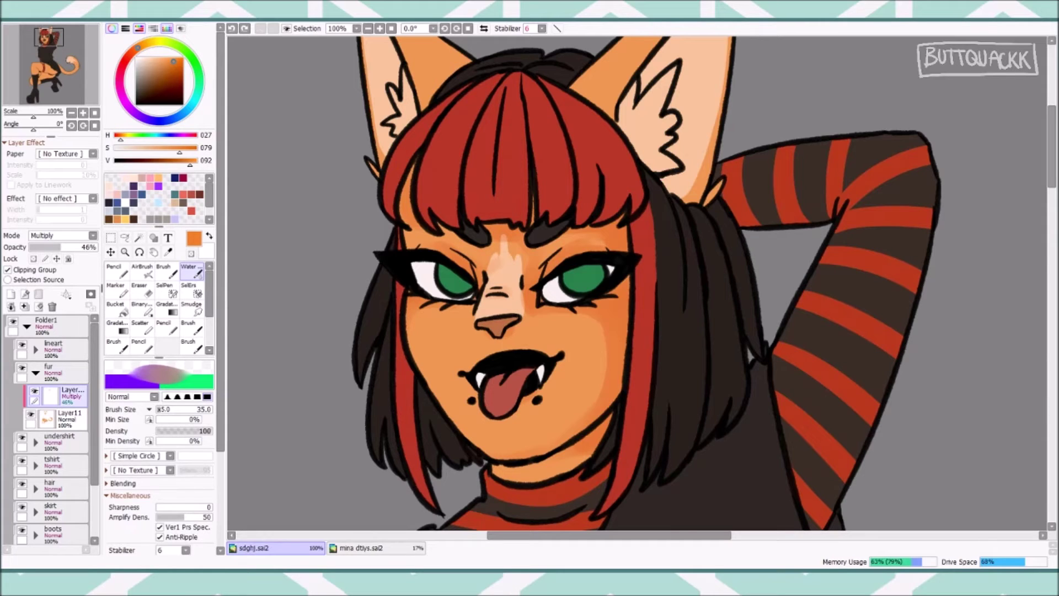
pyautogui.click(527, 302)
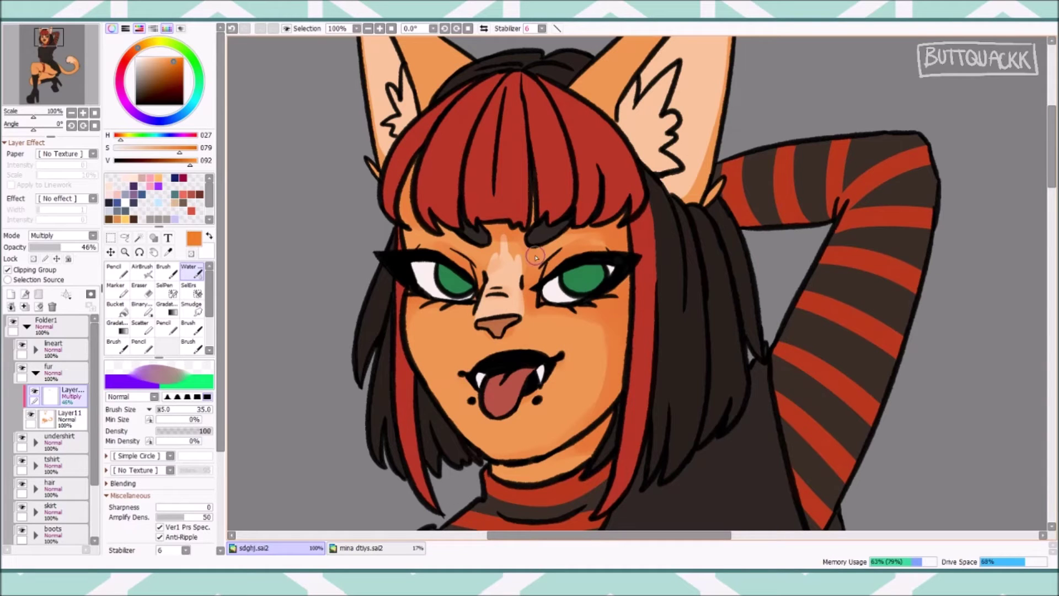
# Shade the inside of both ears and the ear tufts in soft orange with the size 35 Water brush.
pyautogui.scroll(2, 1039, 190)
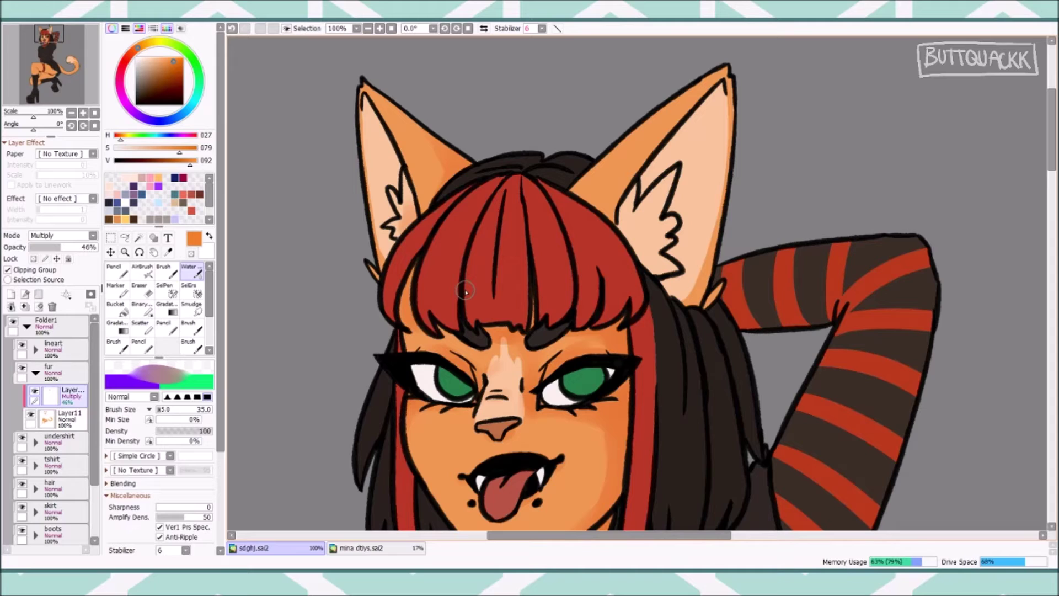
pyautogui.moveTo(385, 130); pyautogui.dragTo(382, 189)
pyautogui.moveTo(719, 210); pyautogui.dragTo(684, 298)
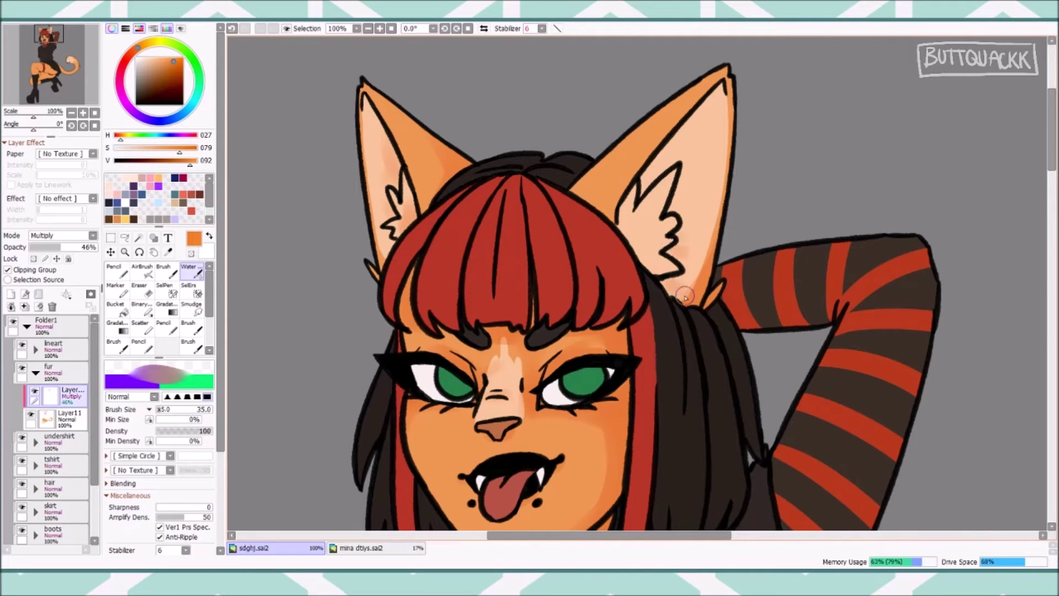
pyautogui.moveTo(640, 199); pyautogui.dragTo(629, 259)
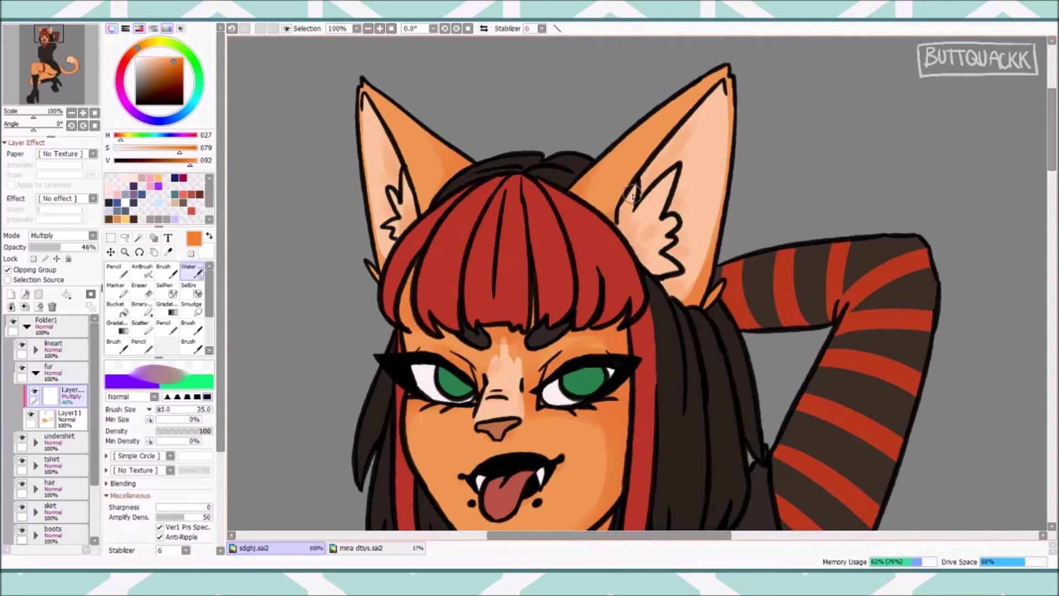
# Shade the neck beneath the chin in orange.
pyautogui.scroll(-2, 959, 213)
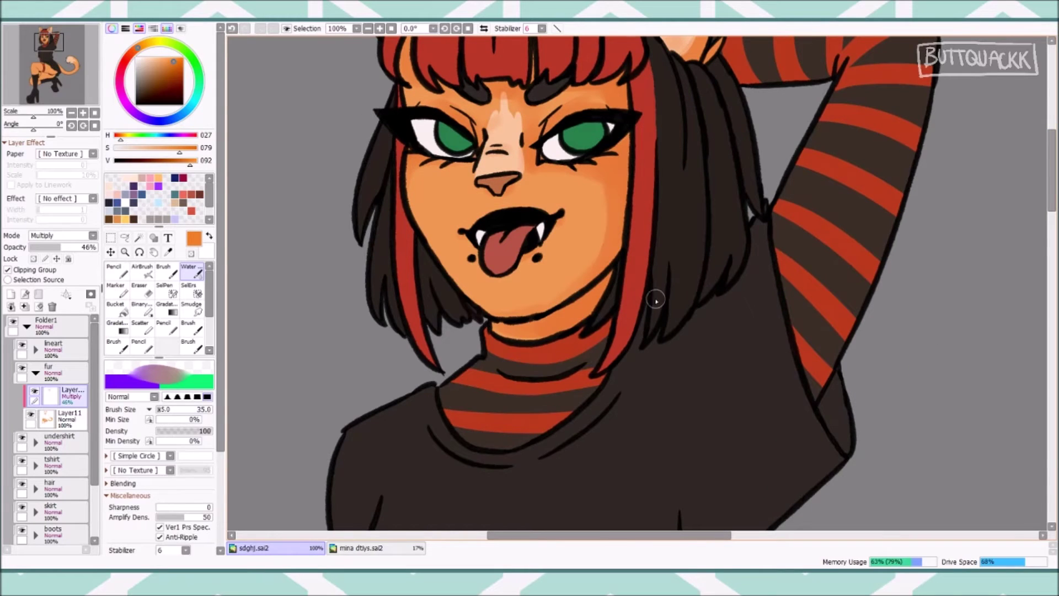
pyautogui.scroll(-1, 656, 298)
pyautogui.scroll(3, 631, 154)
# Try the Smudge and Marker tools for blending the face shading.
pyautogui.click(192, 308)
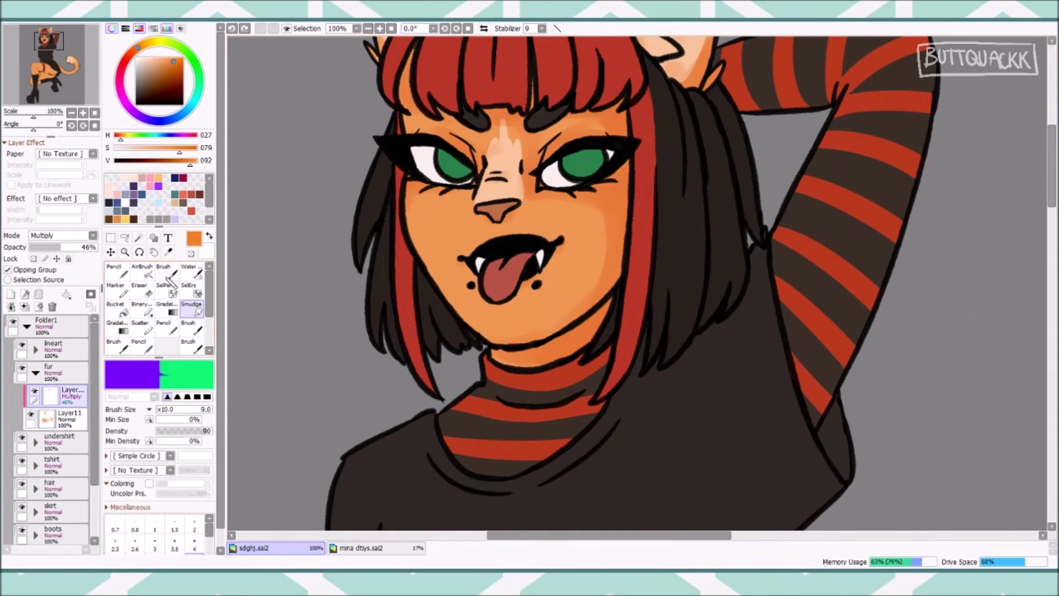
pyautogui.moveTo(209, 287)
pyautogui.mouseDown()
pyautogui.moveTo(218, 312)
pyautogui.moveTo(214, 284)
pyautogui.mouseUp()
pyautogui.click(115, 288)
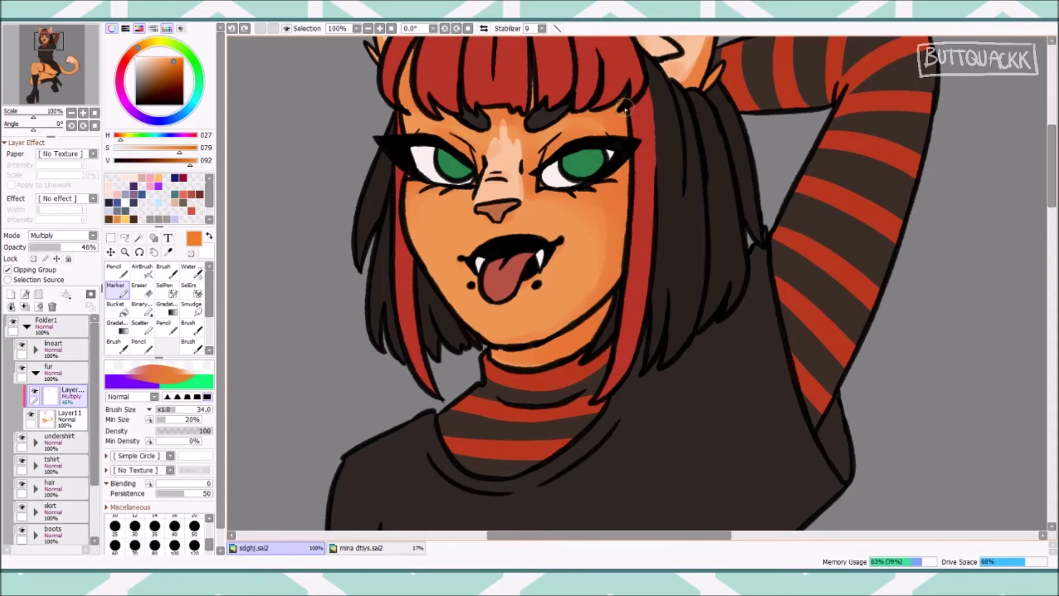
# Try to shade the underside of the upper thigh in orange with a size 80 Water brush.
pyautogui.scroll(3, 440, 151)
pyautogui.scroll(-1, 706, 97)
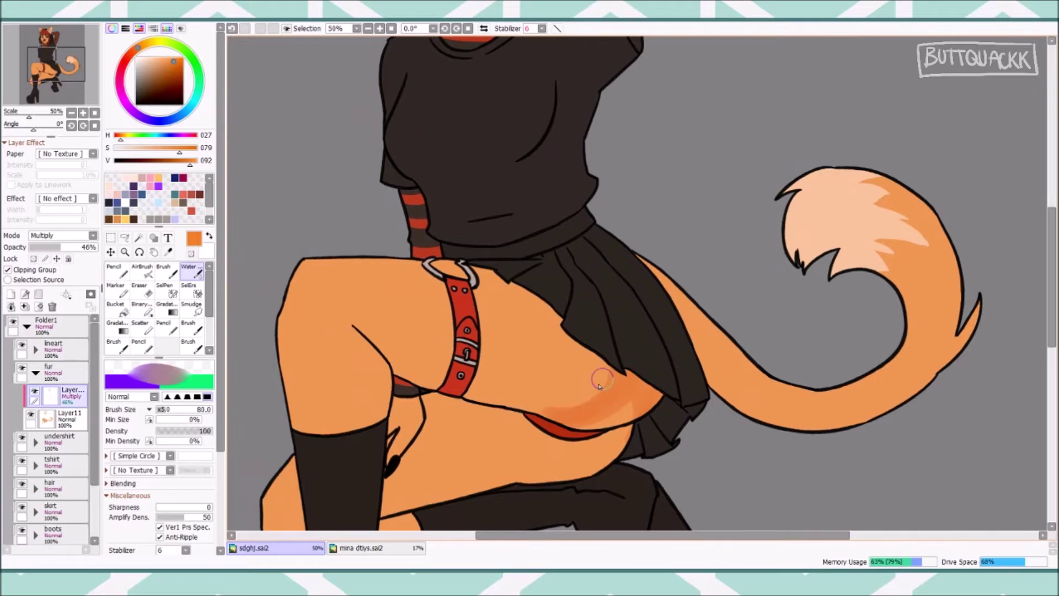
pyautogui.moveTo(551, 386); pyautogui.dragTo(578, 393)
pyautogui.scroll(-1, 578, 393)
pyautogui.scroll(-3, 579, 393)
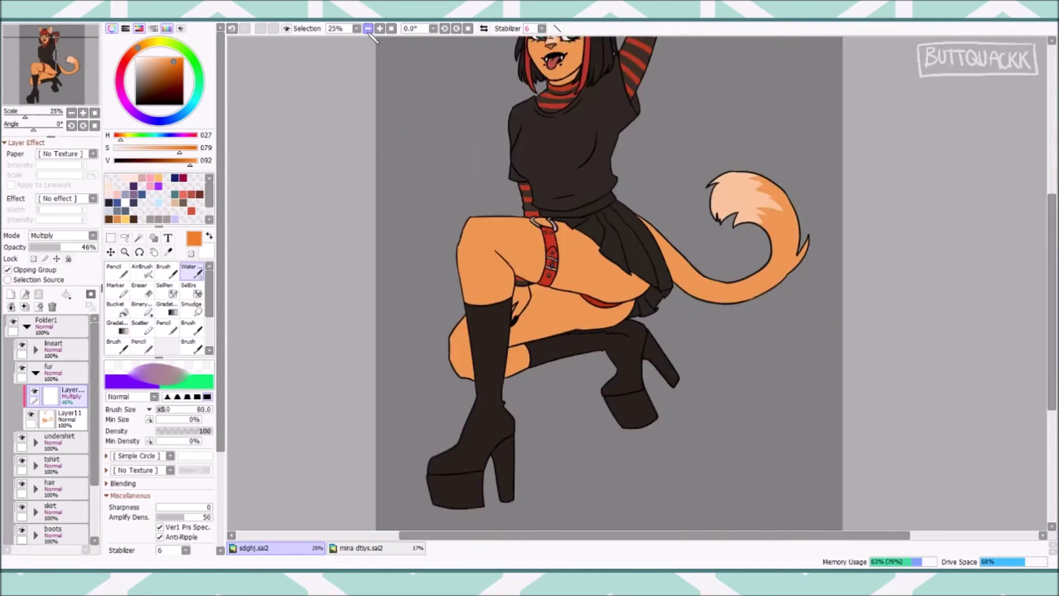
# Shade the thigh below the skirt hem and the lower leg's upper edge in orange with the Water brush at size 60.
pyautogui.scroll(3, 634, 274)
pyautogui.moveTo(634, 275)
pyautogui.mouseDown()
pyautogui.moveTo(651, 248)
pyautogui.moveTo(628, 312)
pyautogui.moveTo(549, 329)
pyautogui.moveTo(589, 321)
pyautogui.moveTo(554, 312)
pyautogui.moveTo(607, 232)
pyautogui.mouseUp()
pyautogui.click(231, 29)
pyautogui.press('[')
pyautogui.press('[')
pyautogui.moveTo(521, 314); pyautogui.dragTo(436, 292)
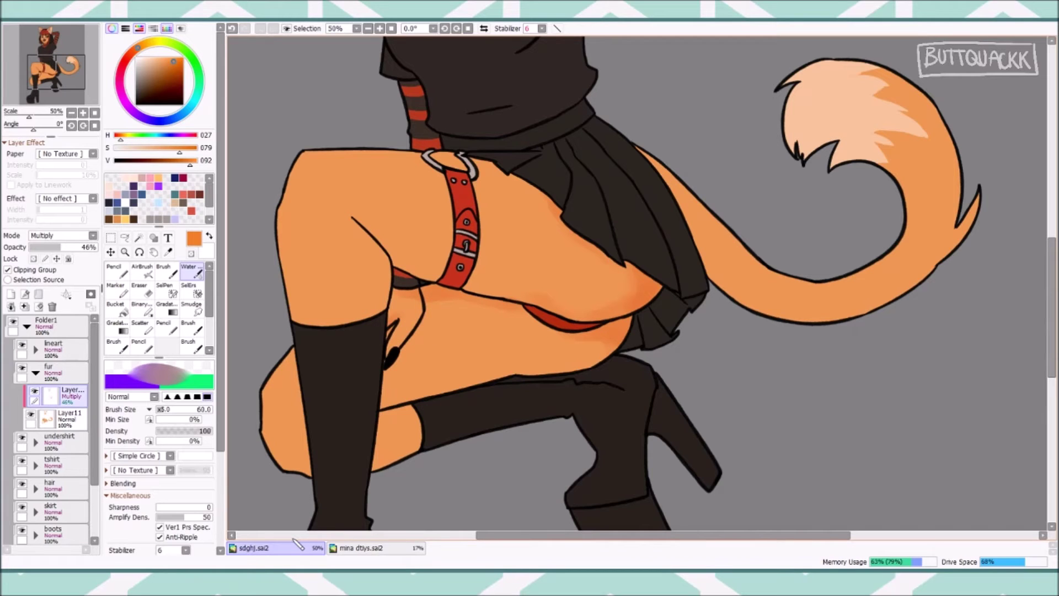
# Handwrite the note "BRB eating crispy" with a smiley on the raised leg using the size 50 Pencil.
pyautogui.press('n')
pyautogui.moveTo(302, 168); pyautogui.dragTo(359, 190)
pyautogui.moveTo(305, 210)
pyautogui.mouseDown()
pyautogui.moveTo(361, 226)
pyautogui.moveTo(419, 193)
pyautogui.mouseUp()
pyautogui.moveTo(295, 270); pyautogui.dragTo(381, 248)
pyautogui.moveTo(306, 309); pyautogui.dragTo(349, 301)
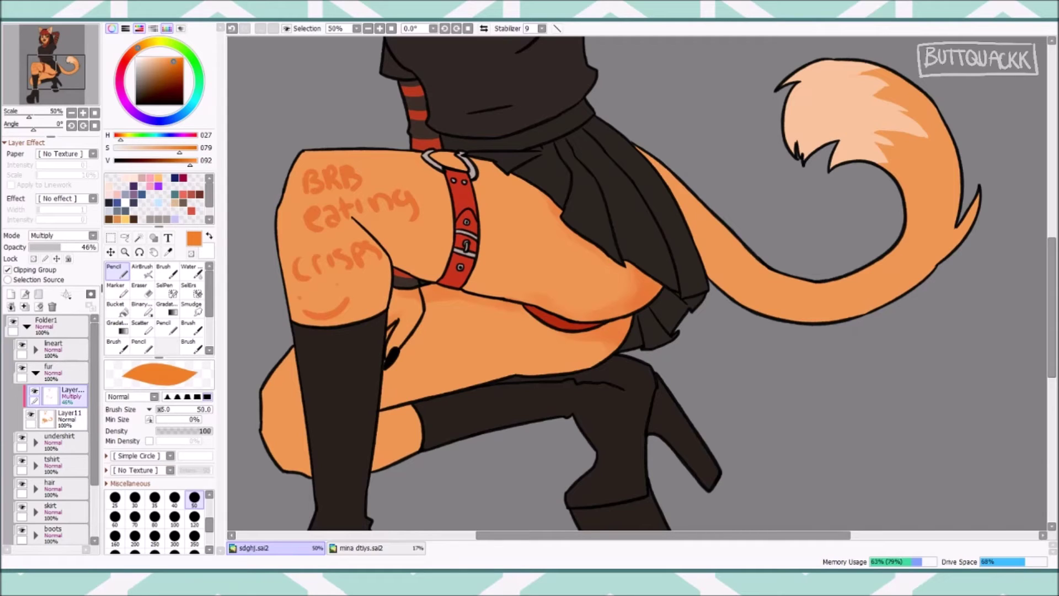
# Undo the handwritten note and smiley on the raised leg.
pyautogui.hotkey('ctrl', 'z')
pyautogui.hotkey('ctrl', 'z')
pyautogui.hotkey('ctrl', 'z')
pyautogui.hotkey('ctrl', 'z')
pyautogui.hotkey('ctrl', 'z')
pyautogui.hotkey('ctrl', 'z')
# Shade the lower leg and the inner curve of the tail in orange with the Water brush at size 60.
pyautogui.press('w')
pyautogui.moveTo(460, 382); pyautogui.dragTo(390, 396)
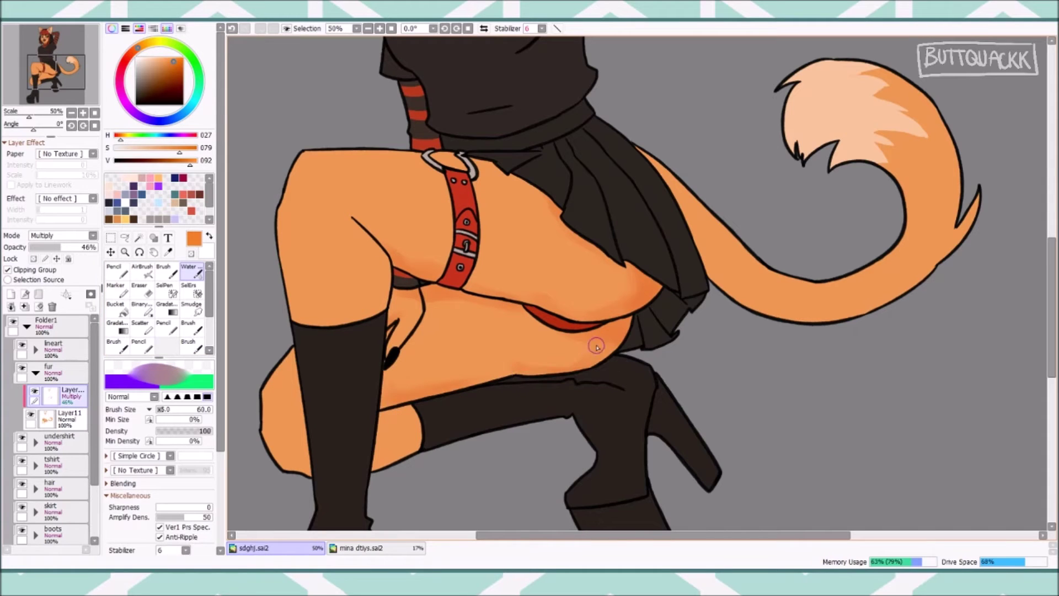
pyautogui.moveTo(393, 466); pyautogui.dragTo(307, 481)
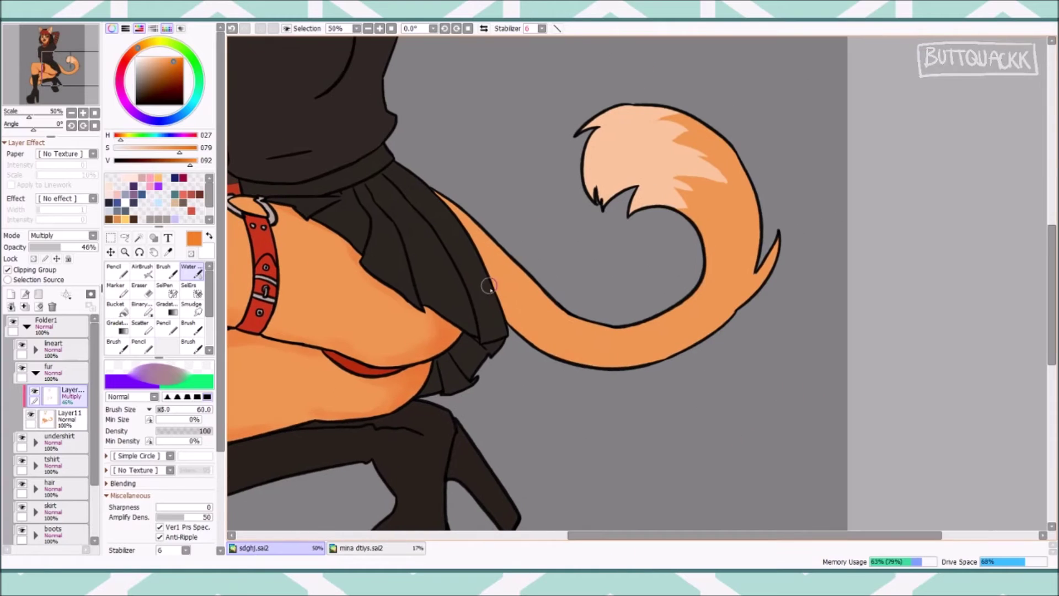
pyautogui.moveTo(679, 213); pyautogui.dragTo(711, 257)
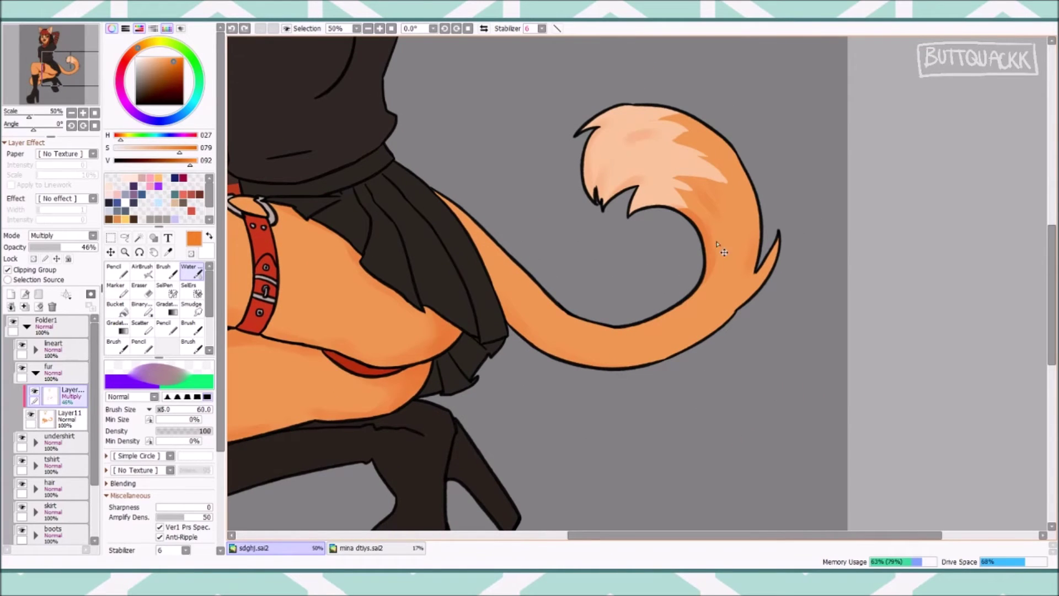
# Add soft orange shading over the fur on a new clipped Multiply layer with the AirBrush at size 1300.
pyautogui.scroll(-3, 272, 115)
pyautogui.click(10, 294)
pyautogui.click(142, 270)
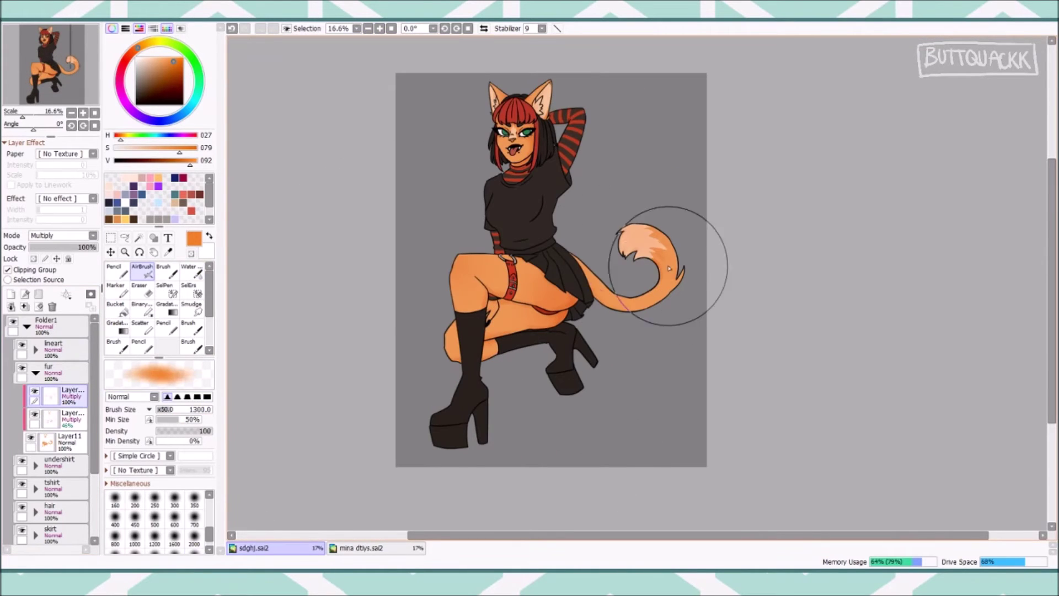
pyautogui.scroll(1, 509, 254)
pyautogui.press('[')
pyautogui.press('[')
pyautogui.press('[')
pyautogui.press('[')
pyautogui.press('[')
pyautogui.press('[')
pyautogui.press('[')
pyautogui.press('[')
pyautogui.press('[')
pyautogui.scroll(-1, 590, 225)
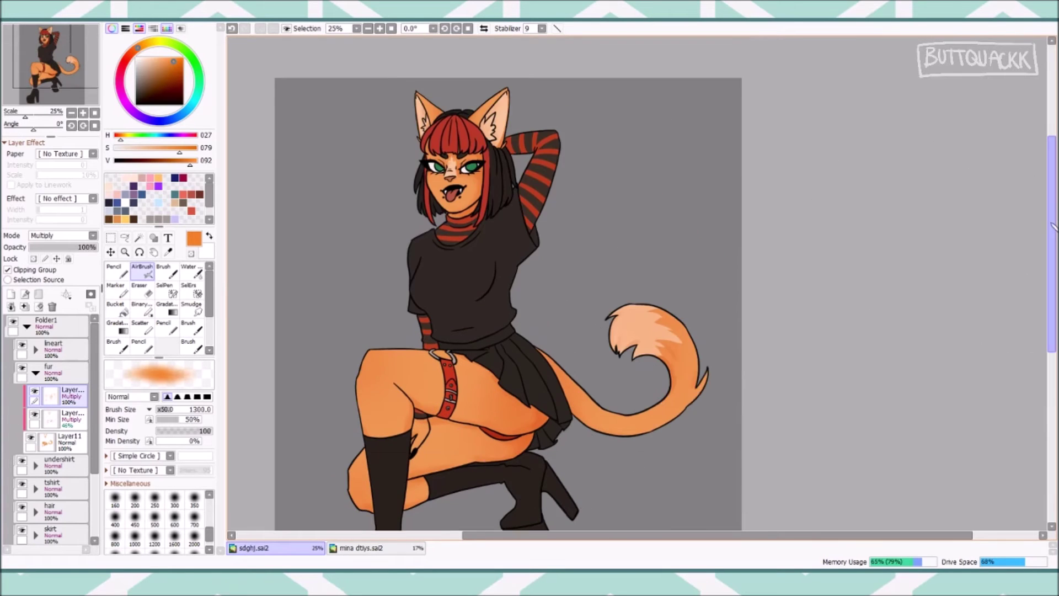
# Deepen the shading on the thighs below the skirt and on the tail on another clipped Multiply layer, using the size 60 Water brush.
pyautogui.scroll(4, 538, 182)
pyautogui.click(11, 293)
pyautogui.click(191, 270)
pyautogui.hotkey('ctrl', 'z')
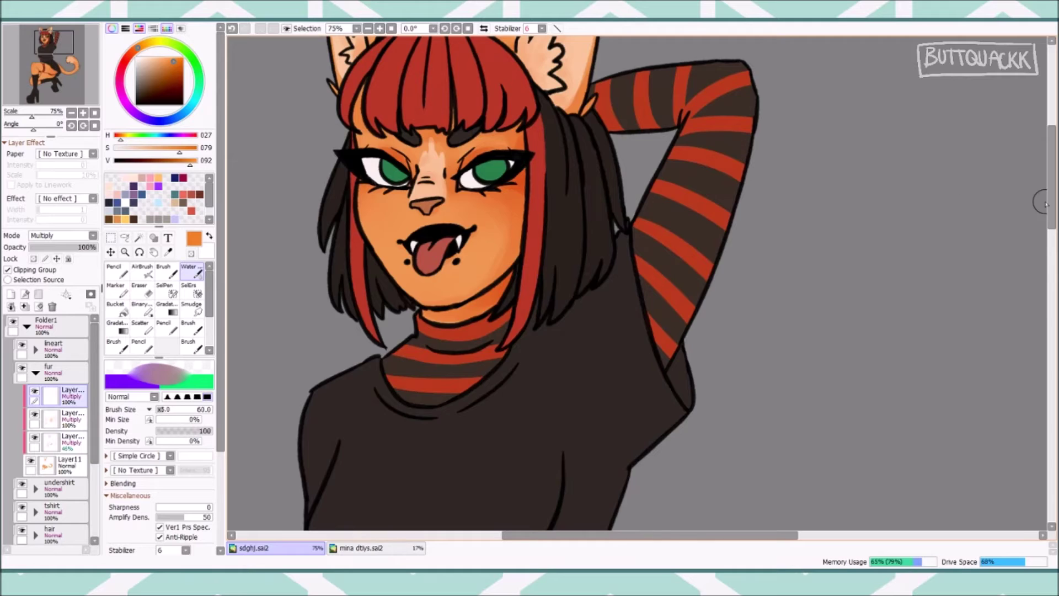
pyautogui.scroll(3, 1035, 215)
pyautogui.scroll(-10, 584, 325)
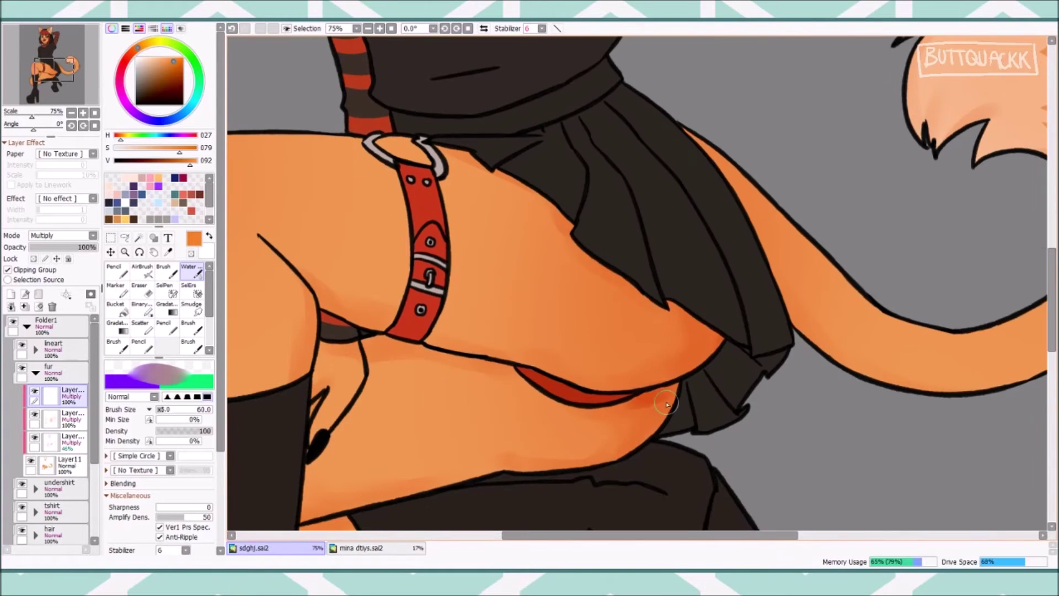
pyautogui.scroll(-3, 584, 326)
pyautogui.scroll(2, 584, 325)
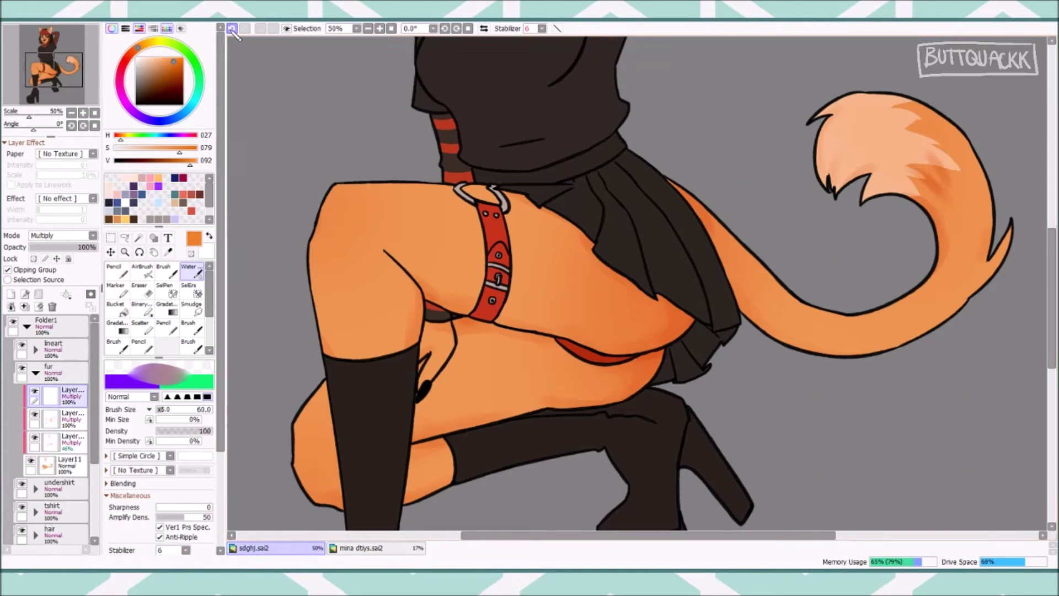
# Highlight the thighs and raised leg on a new clipped Screen layer with the Water brush, sampling colours from the fur and thigh strap.
pyautogui.click(10, 293)
pyautogui.keyDown('alt'); pyautogui.click(457, 231); pyautogui.keyUp('alt')
pyautogui.keyDown('alt'); pyautogui.click(488, 229); pyautogui.keyUp('alt')
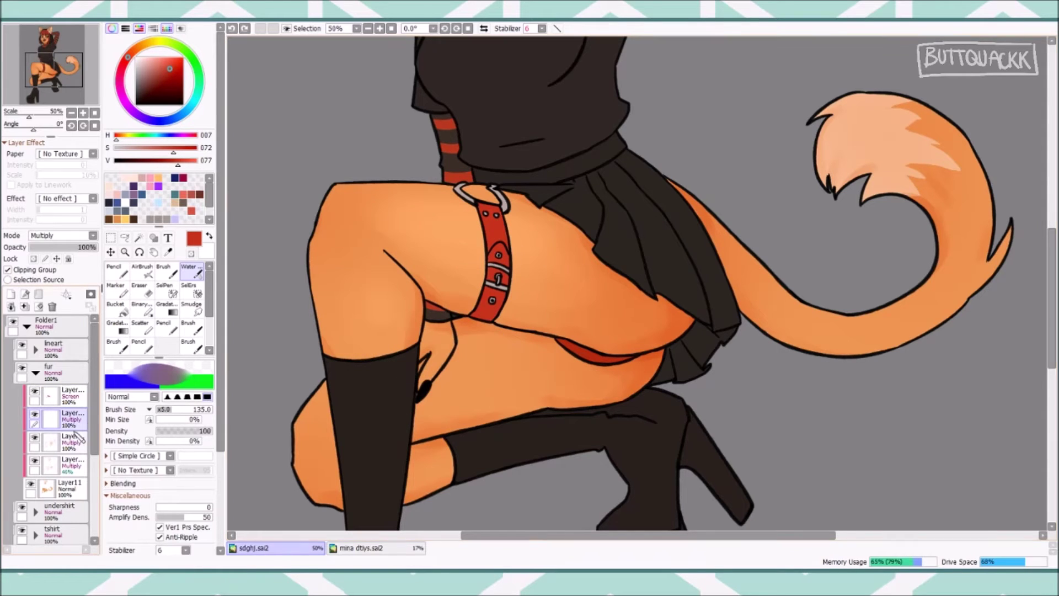
# Highlight the ears and face on the fur's Screen layer in red with the Water brush reduced to size 30.
pyautogui.scroll(6, 367, 39)
pyautogui.hotkey('ctrl', '+')
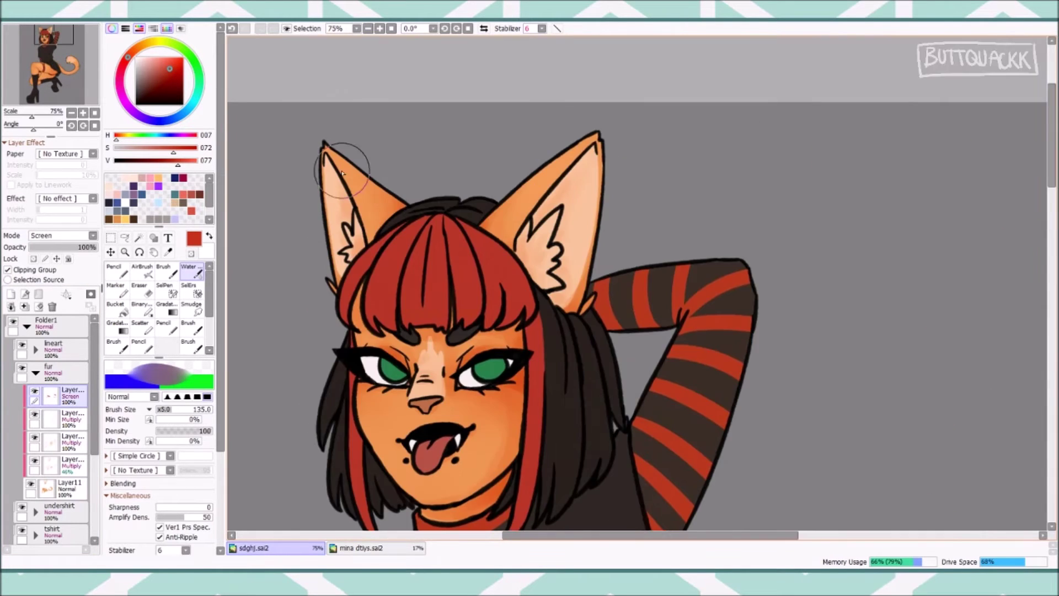
pyautogui.press('[')
pyautogui.press('[')
pyautogui.press('[')
pyautogui.press('[')
pyautogui.press('[')
pyautogui.press('[')
pyautogui.press('[')
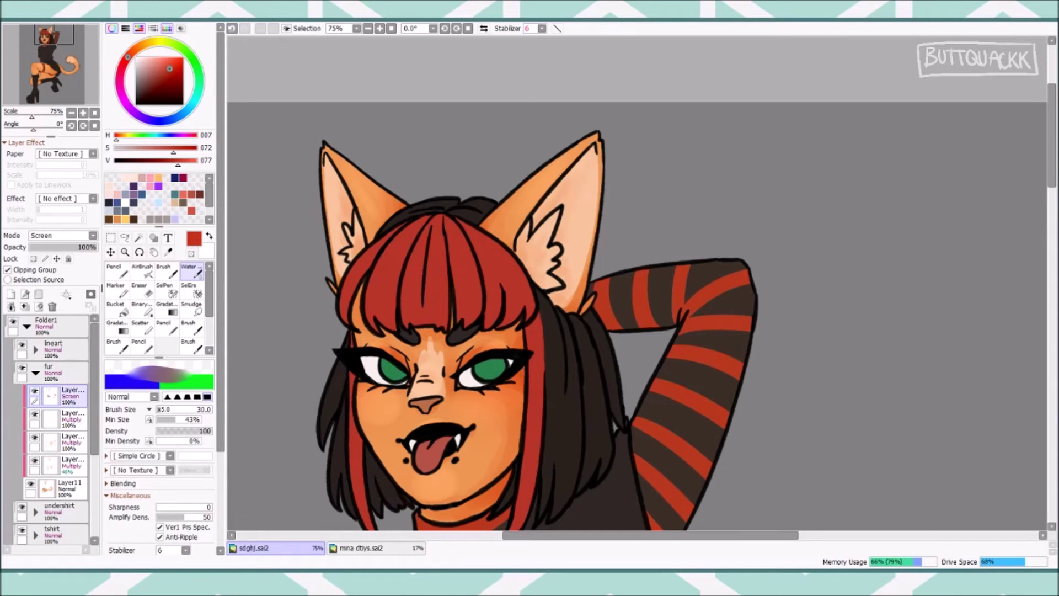
# Add a clipped Multiply layer over the undershirt's base colour and shade the collar under the chin in red at size 30.
pyautogui.hotkey('ctrl', '-')
pyautogui.hotkey('ctrl', '+')
pyautogui.hotkey('ctrl', '-')
pyautogui.hotkey('ctrl', '+')
pyautogui.click(35, 373)
pyautogui.hotkey('ctrl', '+')
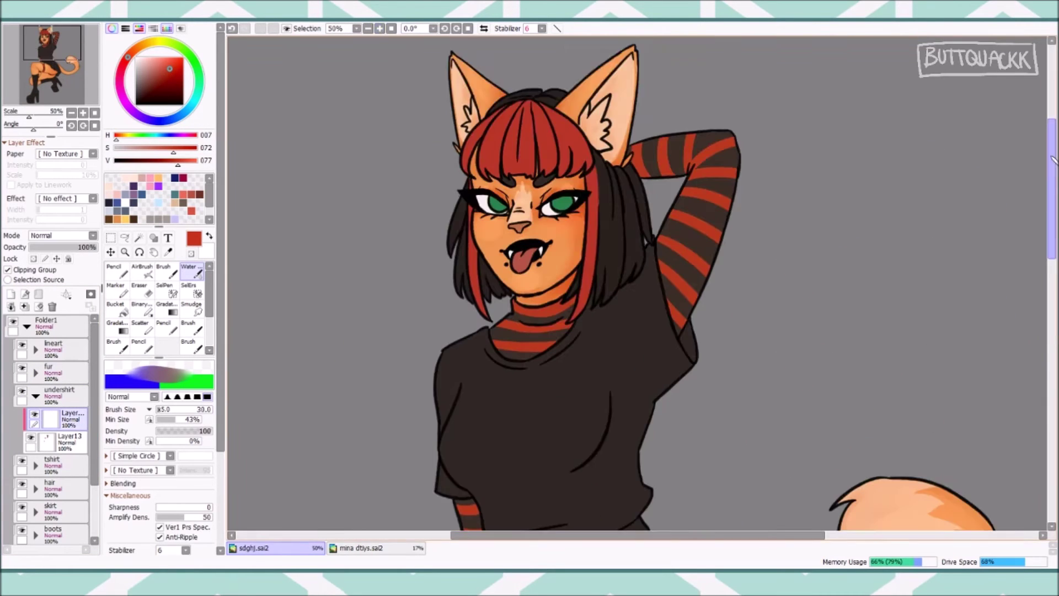
pyautogui.hotkey('ctrl', '+')
pyautogui.scroll(-1, 62, 235)
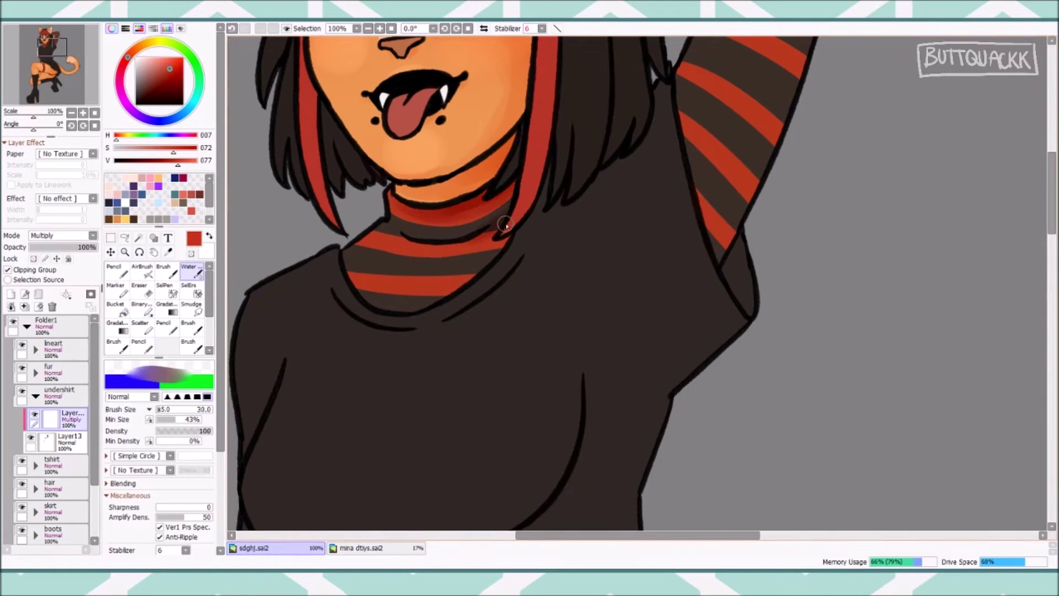
# Shade the striped collar and raised sleeve in dark brown sampled from the hair with the Water brush at size 65.
pyautogui.keyDown('alt'); pyautogui.click(264, 180); pyautogui.keyUp('alt')
pyautogui.moveTo(397, 198)
pyautogui.mouseDown()
pyautogui.moveTo(495, 259)
pyautogui.moveTo(513, 242)
pyautogui.mouseUp()
pyautogui.hotkey('ctrl', '-')
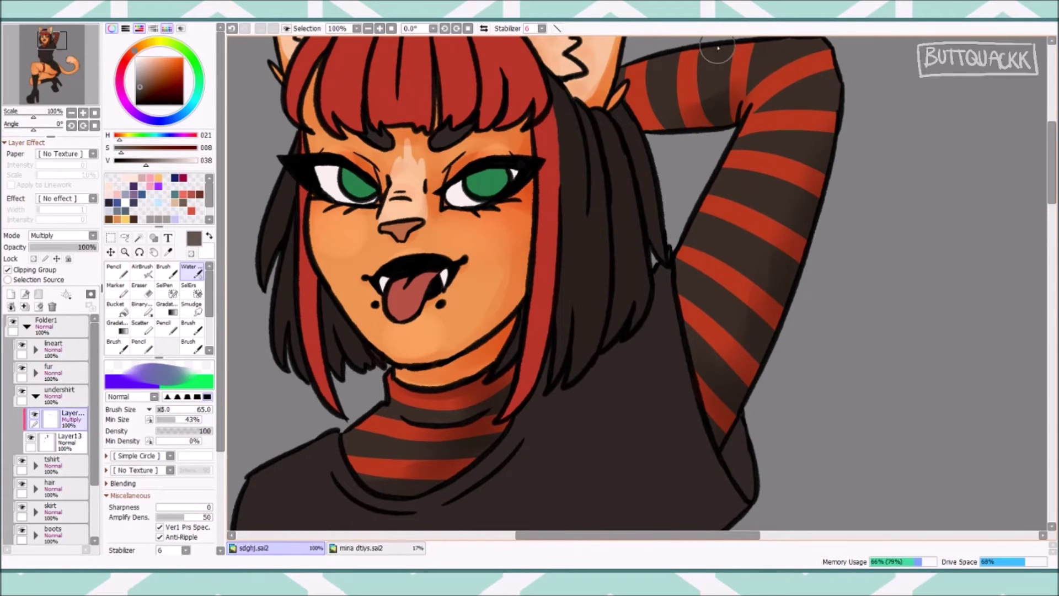
pyautogui.hotkey('ctrl', '+')
pyautogui.moveTo(308, 309); pyautogui.dragTo(333, 419)
pyautogui.scroll(-5, 955, 182)
pyautogui.scroll(10, 954, 182)
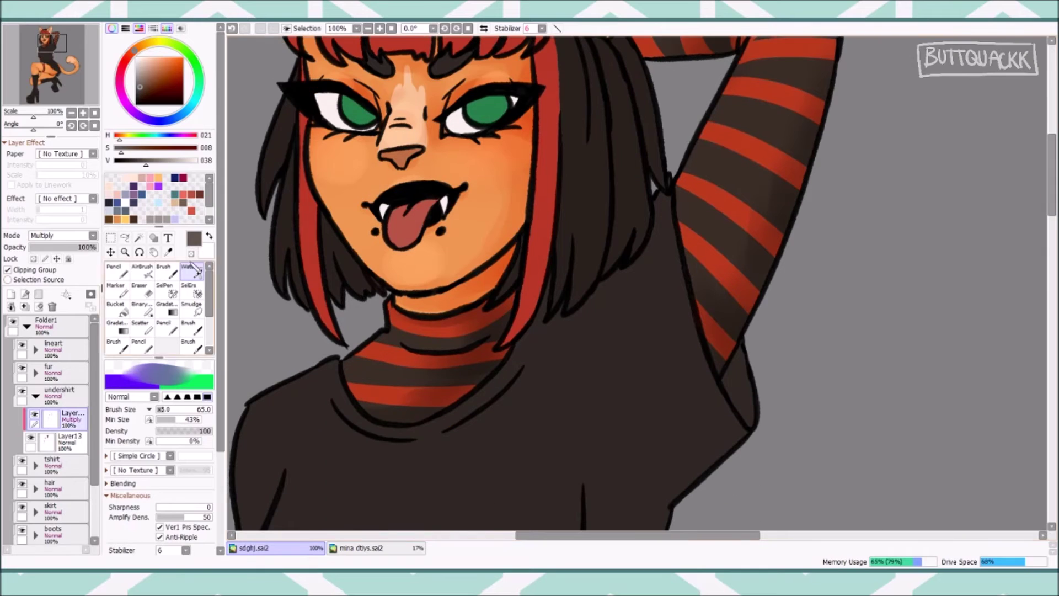
# Highlight the striped collar and raised sleeve on a new clipped Screen layer with red sampled from the collar at size 65.
pyautogui.click(10, 294)
pyautogui.scroll(-2, 62, 235)
pyautogui.keyDown('alt'); pyautogui.click(494, 380); pyautogui.keyUp('alt')
pyautogui.moveTo(386, 375); pyautogui.dragTo(463, 369)
pyautogui.moveTo(700, 287)
pyautogui.mouseDown()
pyautogui.moveTo(765, 182)
pyautogui.moveTo(772, 331)
pyautogui.mouseUp()
pyautogui.scroll(3, 766, 182)
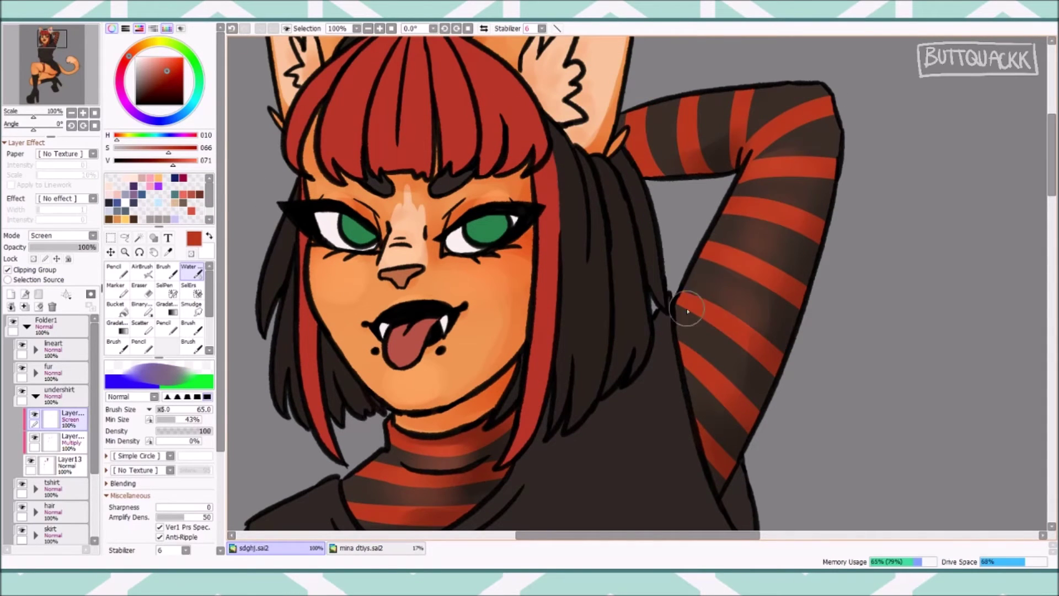
# Examine the undershirt shading together with the T-shirt, skirt, legs and tail.
pyautogui.click(368, 28)
pyautogui.click(379, 28)
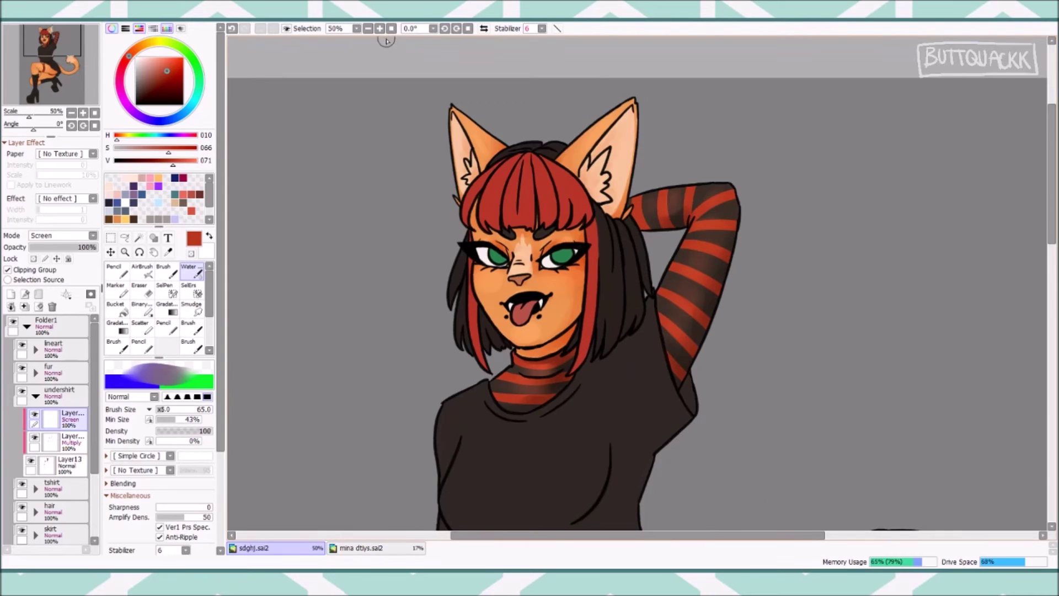
pyautogui.scroll(-3, 464, 386)
pyautogui.scroll(2, 499, 190)
pyautogui.hotkey('ctrl', 'z')
pyautogui.scroll(-6, 683, 150)
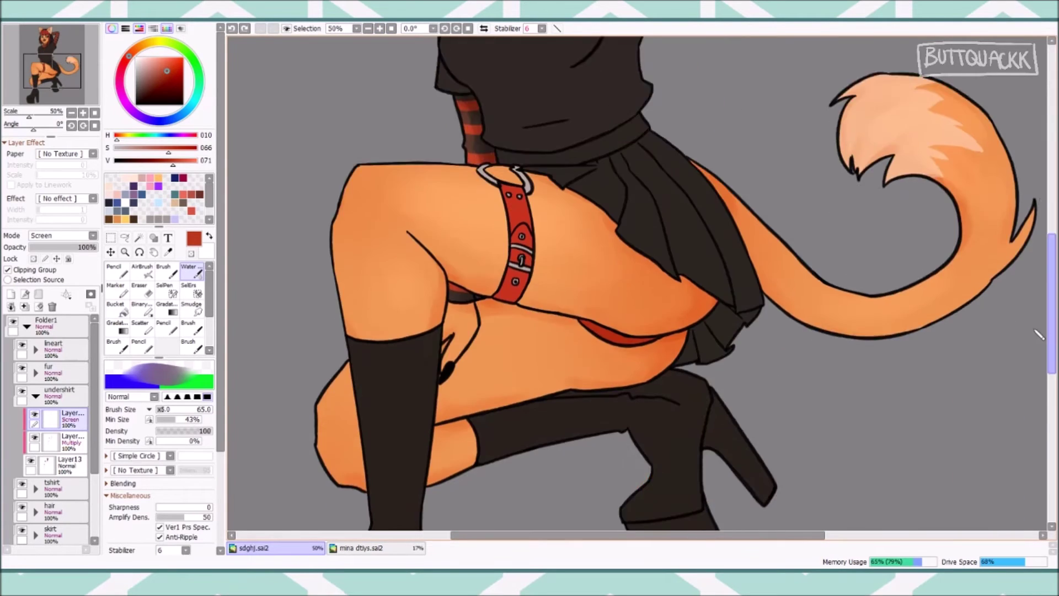
pyautogui.scroll(2, 683, 150)
pyautogui.click(368, 28)
pyautogui.click(380, 28)
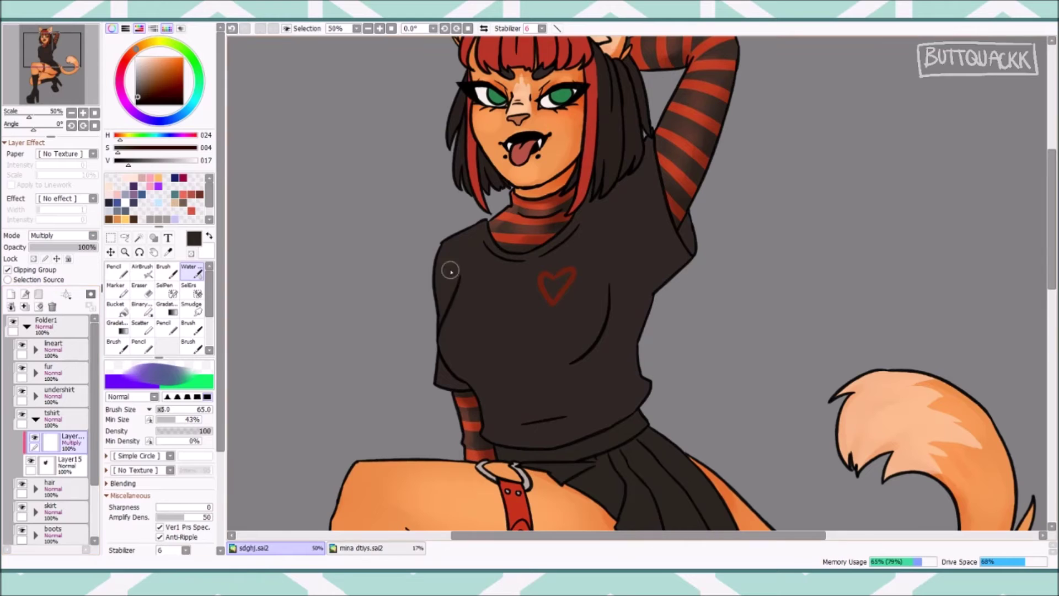
# Shade the T-shirt on its clipped Multiply layer with the size 65 Water brush and set the layer's opacity to 39%.
pyautogui.moveTo(496, 243)
pyautogui.mouseDown()
pyautogui.moveTo(551, 279)
pyautogui.moveTo(500, 308)
pyautogui.mouseUp()
pyautogui.moveTo(97, 247); pyautogui.dragTo(70, 247)
pyautogui.click(56, 247)
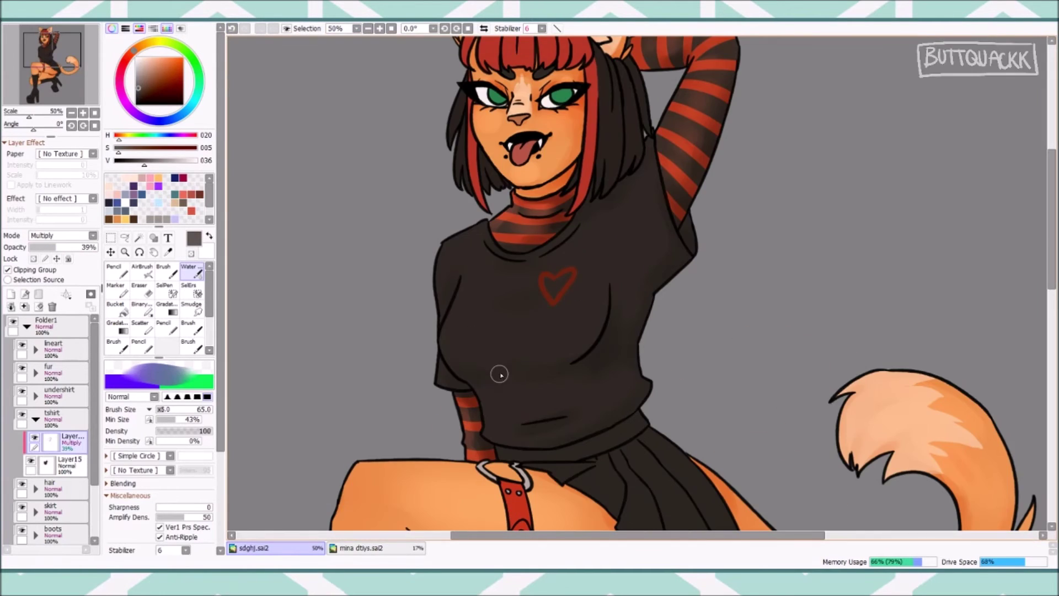
# Deepen the T-shirt shading on a second clipped Multiply layer and clean up the 39% shading layer with the size 50 Eraser.
pyautogui.click(11, 294)
pyautogui.press('e')
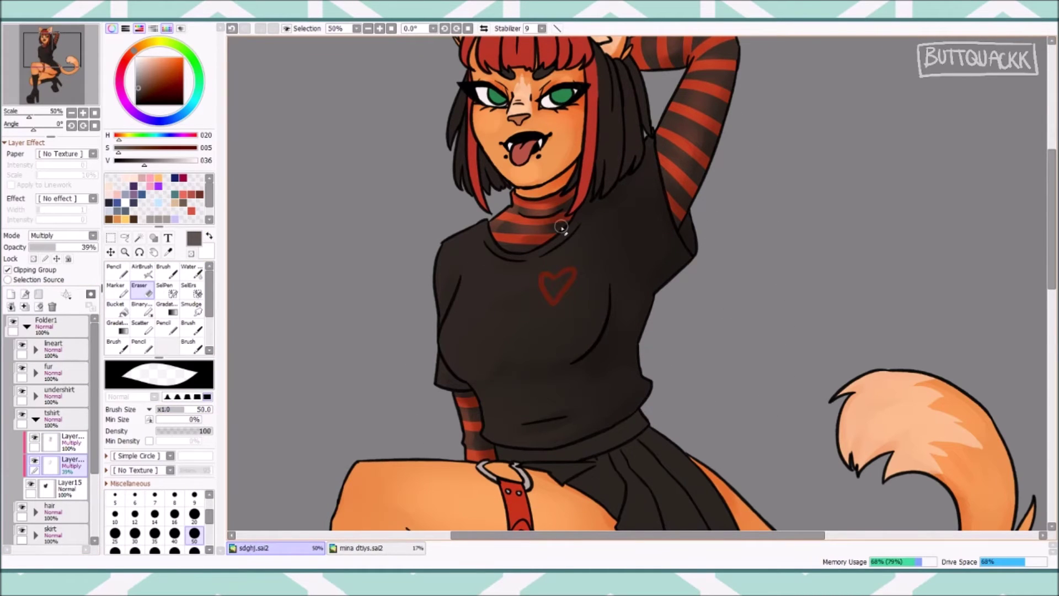
pyautogui.press('c')
# Highlight the T-shirt's chest and front in dark brown on a new clipped Screen layer with the Water brush at size 105.
pyautogui.click(11, 294)
pyautogui.click(166, 410)
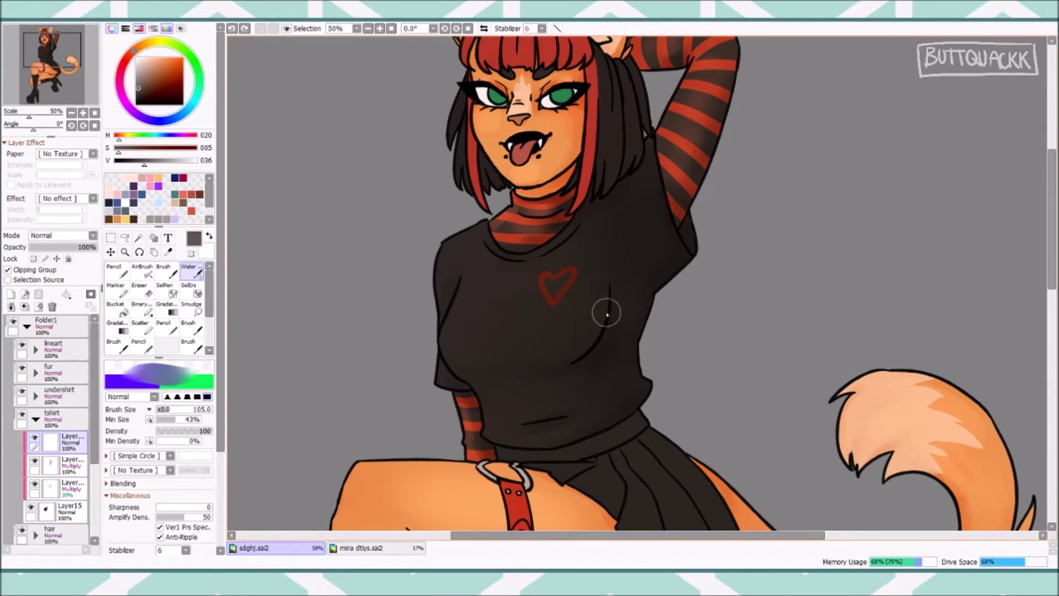
pyautogui.click(138, 98)
pyautogui.click(63, 235)
pyautogui.click(65, 245)
pyautogui.hotkey('ctrl', 'z')
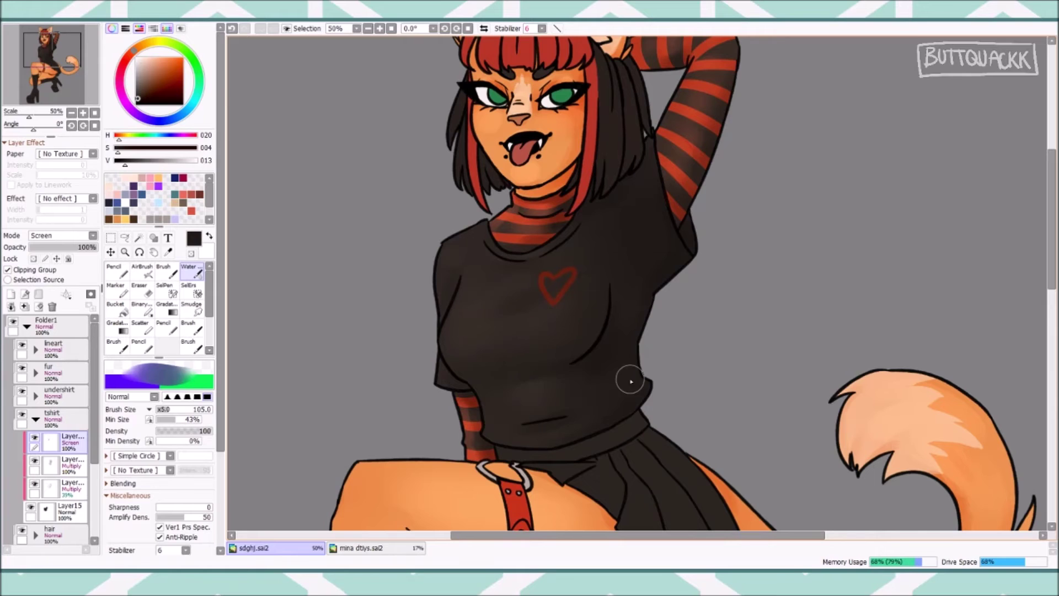
pyautogui.moveTo(545, 295); pyautogui.dragTo(546, 328)
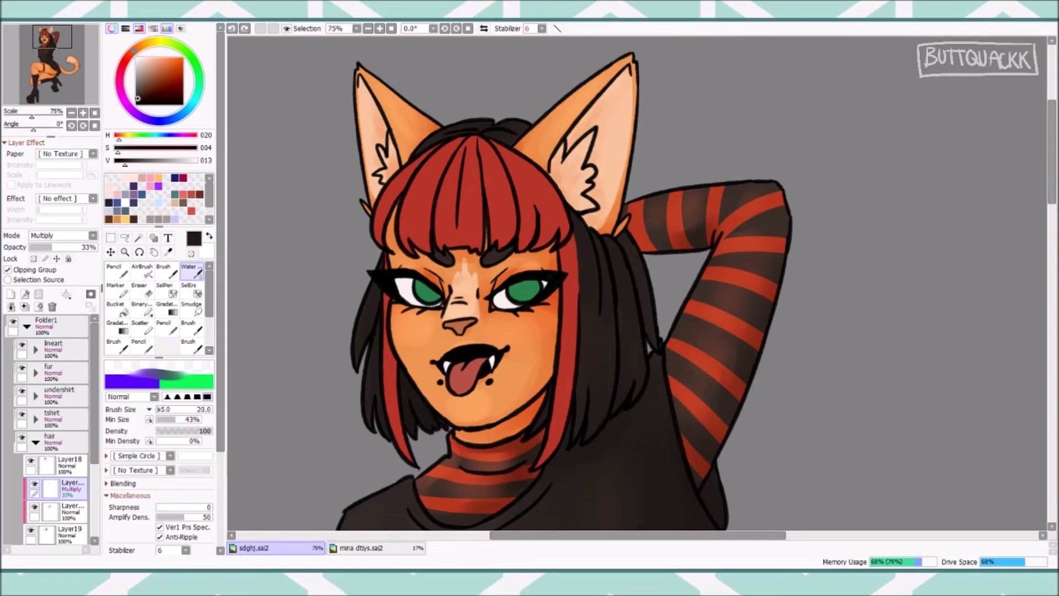
# Undo the last shading stroke on the dark hair's Multiply layer.
pyautogui.hotkey('ctrl', 'z')
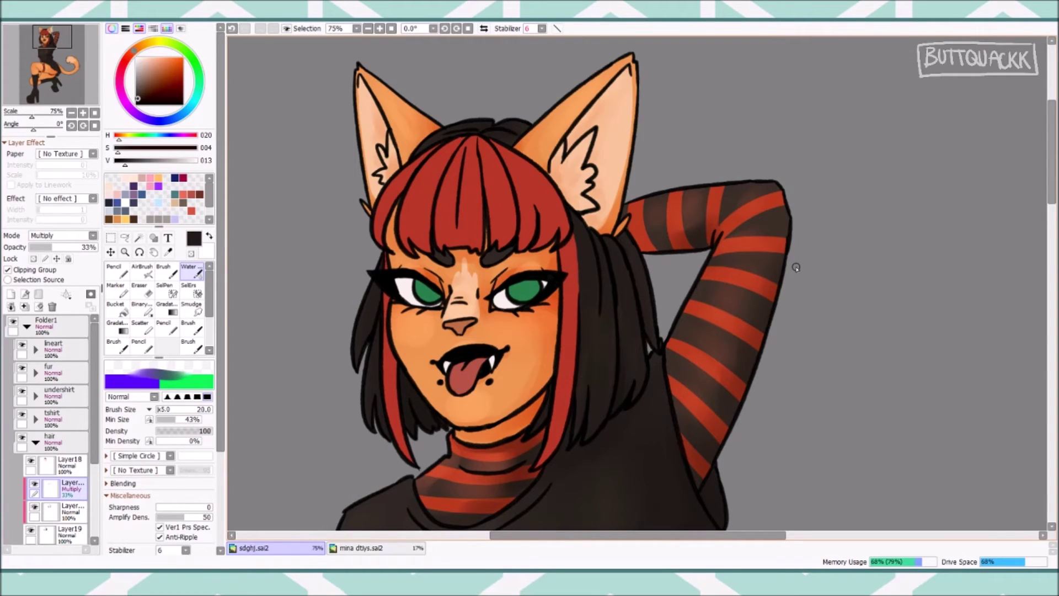
pyautogui.click(71, 509)
pyautogui.click(189, 344)
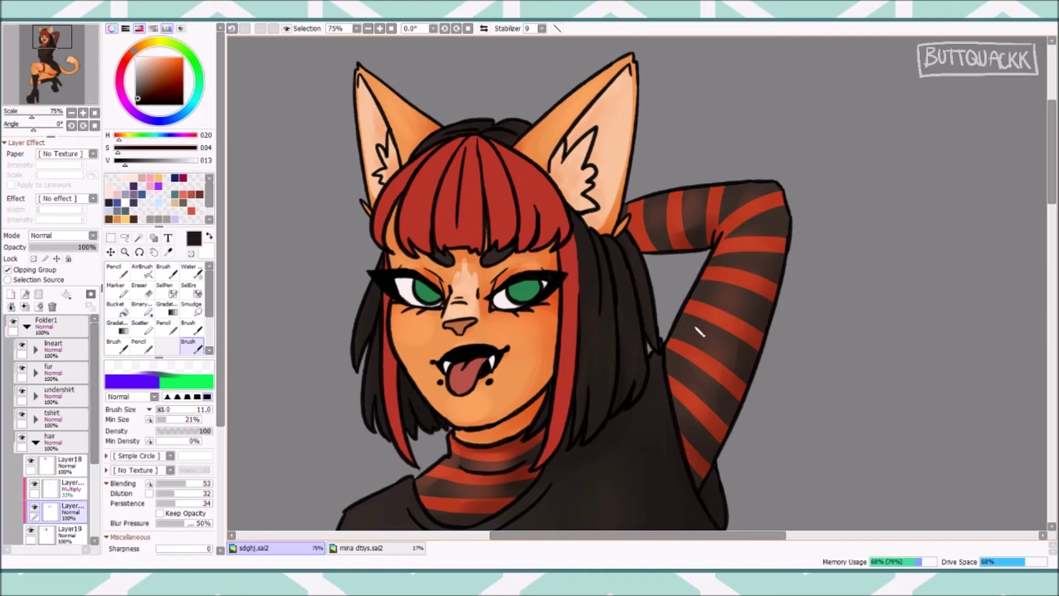
pyautogui.click(55, 487)
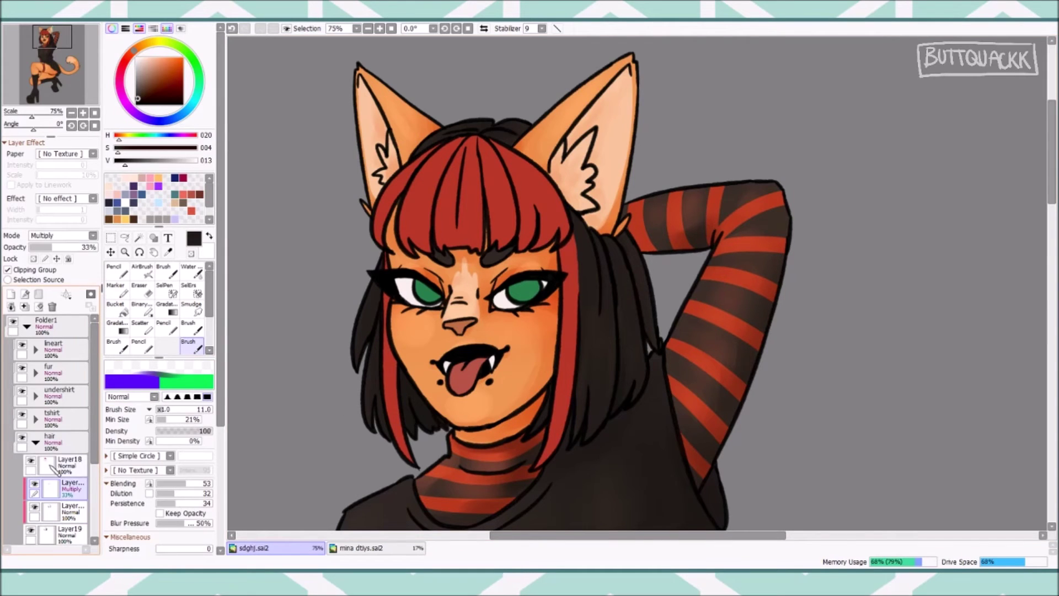
# Shade the strands of the red bangs on a new clipped Multiply layer above Layer18 with the size 40 Water brush in red.
pyautogui.moveTo(55, 468); pyautogui.dragTo(55, 461)
pyautogui.click(188, 270)
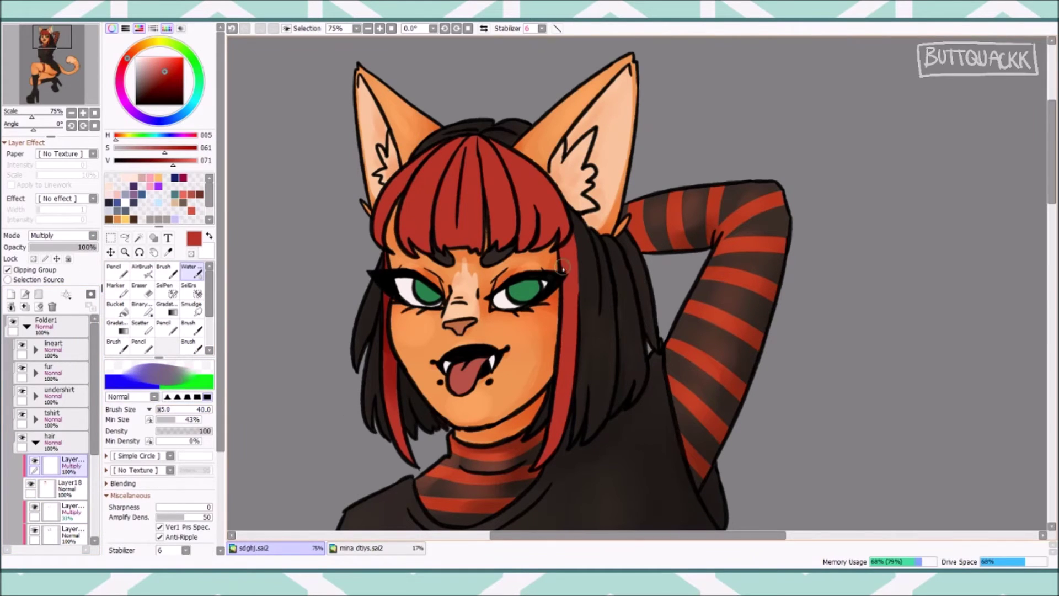
pyautogui.moveTo(563, 267); pyautogui.dragTo(571, 353)
pyautogui.hotkey('ctrl', 'z')
pyautogui.moveTo(466, 142); pyautogui.dragTo(460, 179)
pyautogui.moveTo(490, 147); pyautogui.dragTo(485, 179)
pyautogui.moveTo(450, 212); pyautogui.dragTo(447, 248)
pyautogui.moveTo(507, 148); pyautogui.dragTo(510, 163)
pyautogui.moveTo(424, 203); pyautogui.dragTo(419, 269)
pyautogui.moveTo(543, 202); pyautogui.dragTo(548, 247)
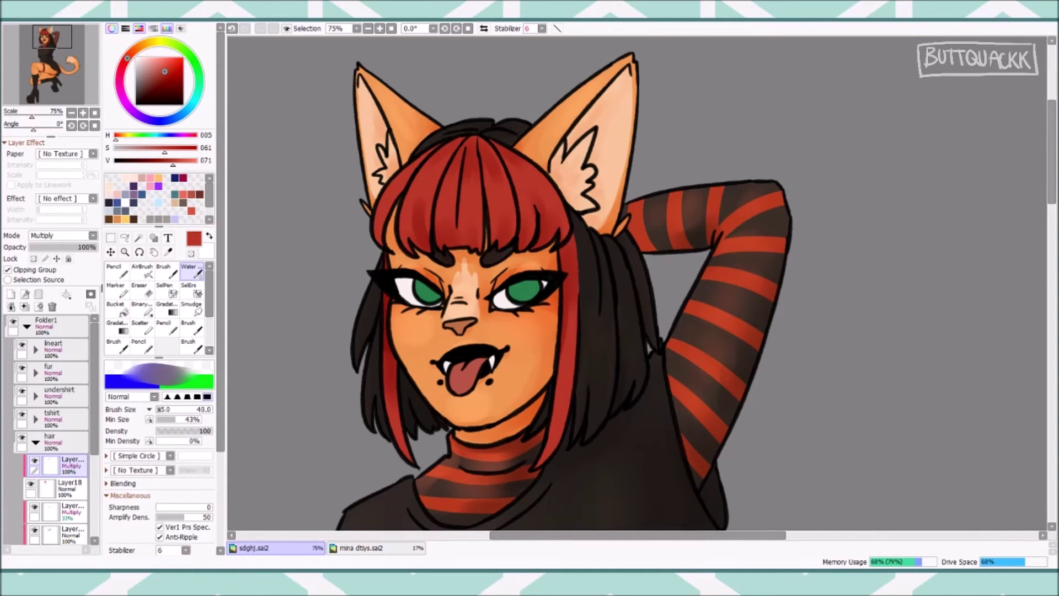
pyautogui.moveTo(398, 185); pyautogui.dragTo(381, 243)
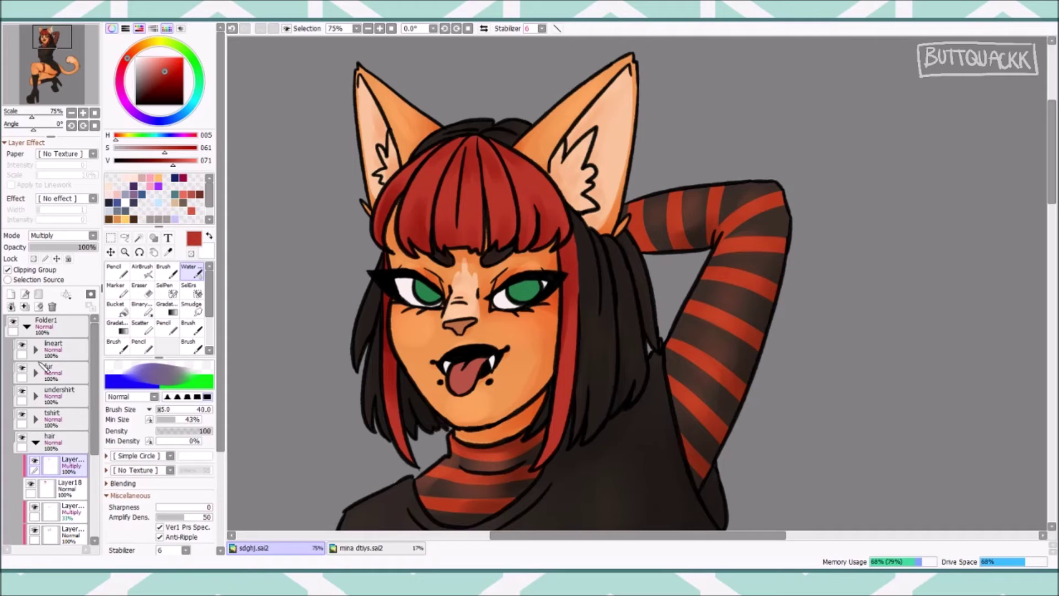
# Detail the red hair with the size 11 Brush and deepen it in crimson, hue 345 and saturation 80, on another Multiply layer.
pyautogui.click(190, 343)
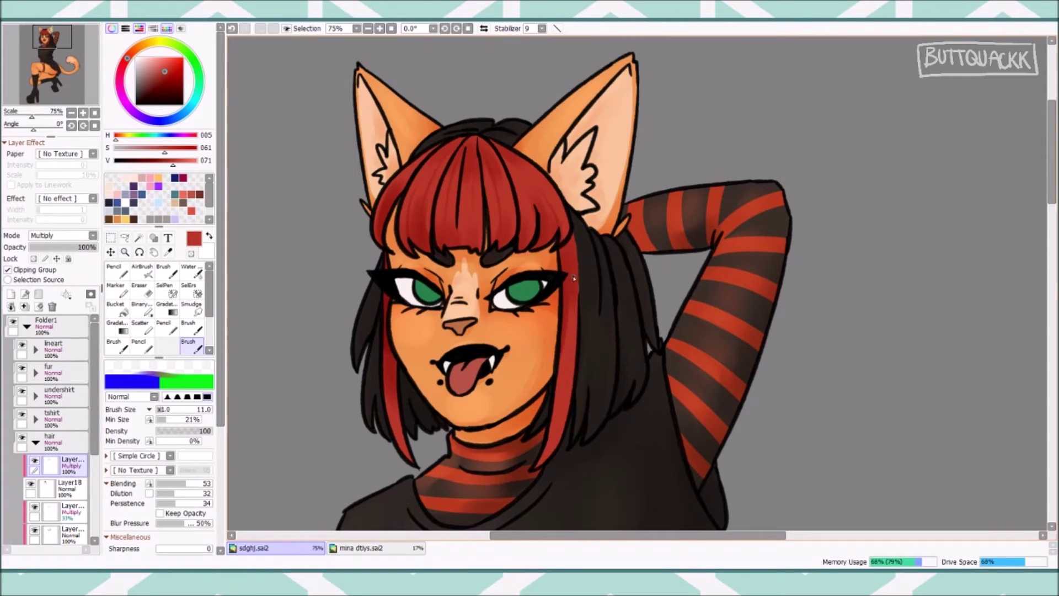
pyautogui.click(24, 293)
pyautogui.click(189, 269)
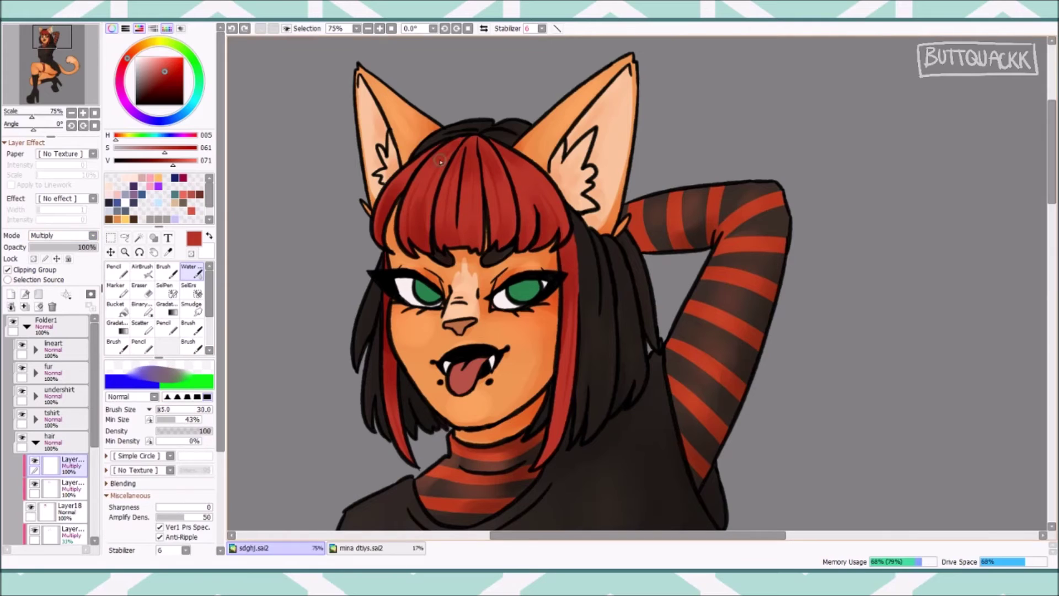
pyautogui.moveTo(117, 138); pyautogui.dragTo(194, 139)
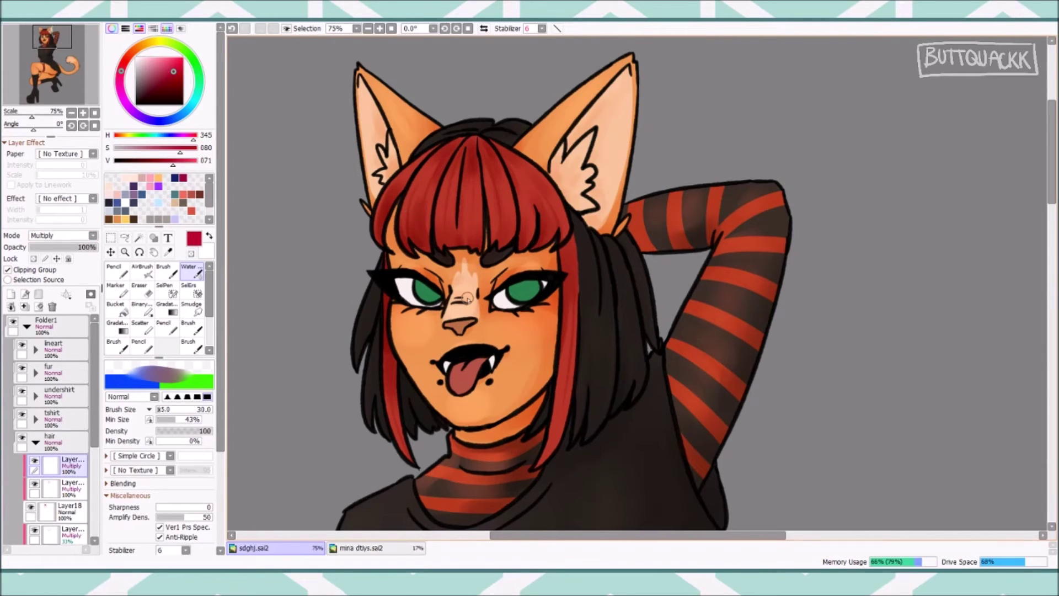
# Highlight the middle of the red bangs with vertical red strokes on a new clipped Screen layer, using the size 30 Water brush.
pyautogui.click(141, 269)
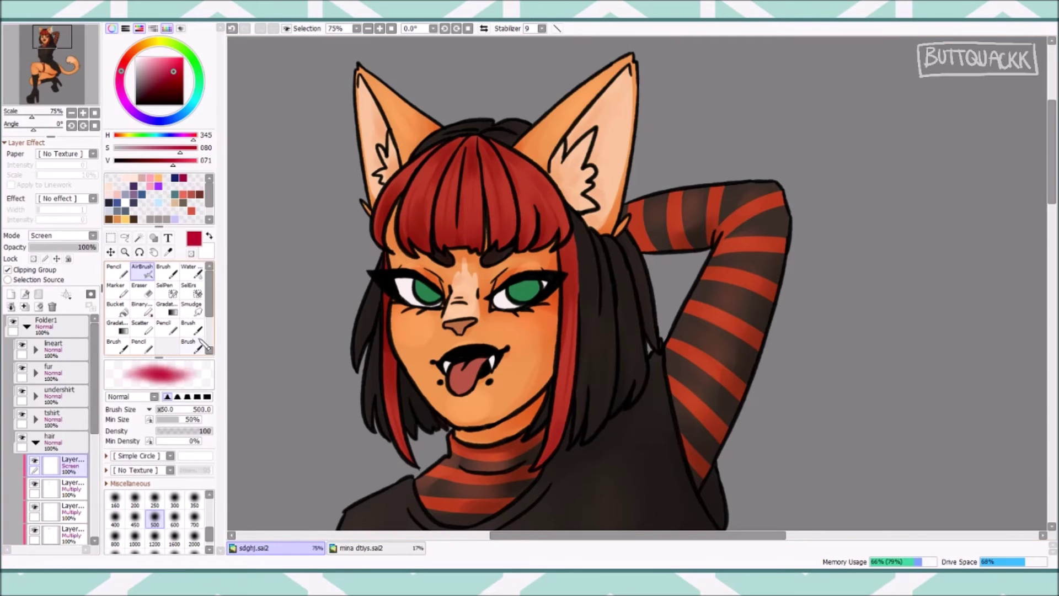
pyautogui.click(190, 268)
pyautogui.moveTo(414, 186); pyautogui.dragTo(413, 231)
pyautogui.moveTo(445, 190); pyautogui.dragTo(447, 221)
pyautogui.moveTo(468, 185); pyautogui.dragTo(470, 225)
pyautogui.moveTo(503, 183)
pyautogui.mouseDown()
pyautogui.moveTo(503, 223)
pyautogui.moveTo(523, 218)
pyautogui.mouseUp()
pyautogui.moveTo(543, 195); pyautogui.dragTo(542, 226)
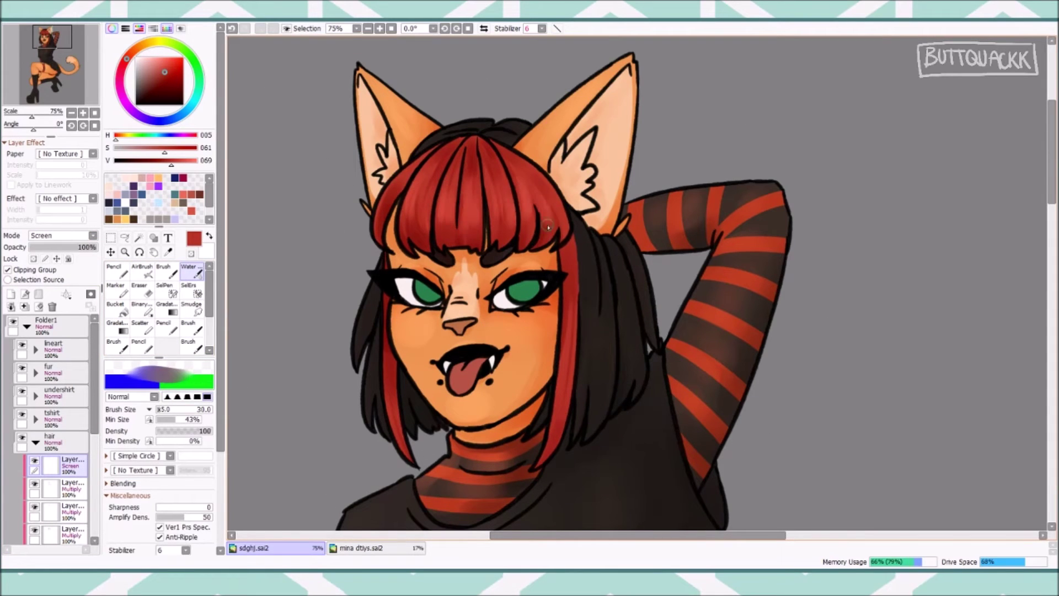
# Highlight the dark hair on its clipped Screen layer and draw size 20 Pencil glints across the red bangs on a new Shine layer.
pyautogui.keyDown('alt'); pyautogui.click(582, 402); pyautogui.keyUp('alt')
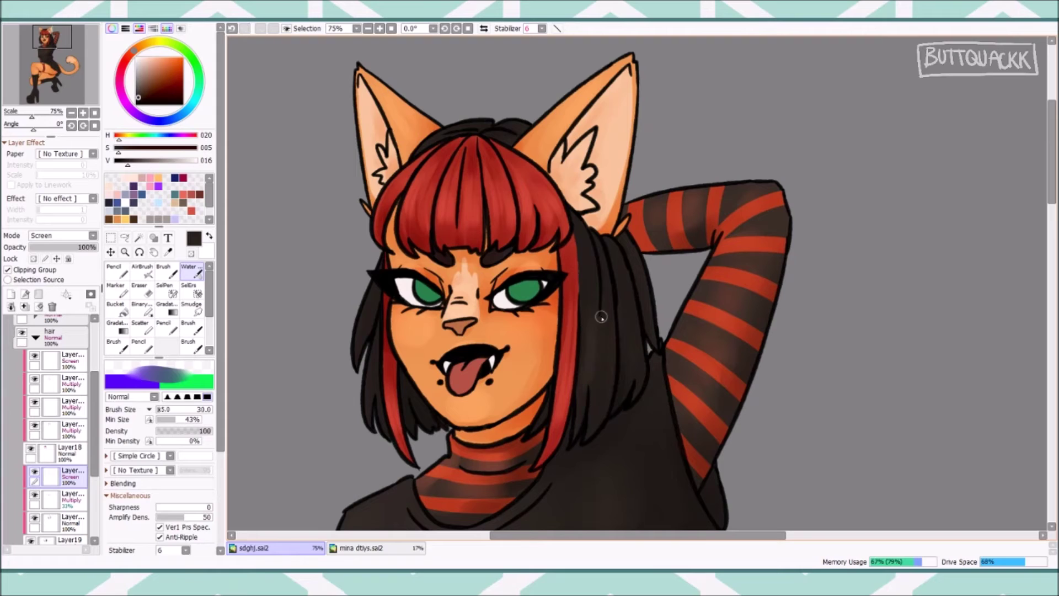
pyautogui.click(11, 293)
pyautogui.click(62, 235)
pyautogui.click(113, 271)
pyautogui.moveTo(411, 184); pyautogui.dragTo(422, 218)
pyautogui.moveTo(472, 187); pyautogui.dragTo(499, 207)
# Add a soft red glow over the bangs and side locks on the Shine layer with the size 200 AirBrush.
pyautogui.click(71, 384)
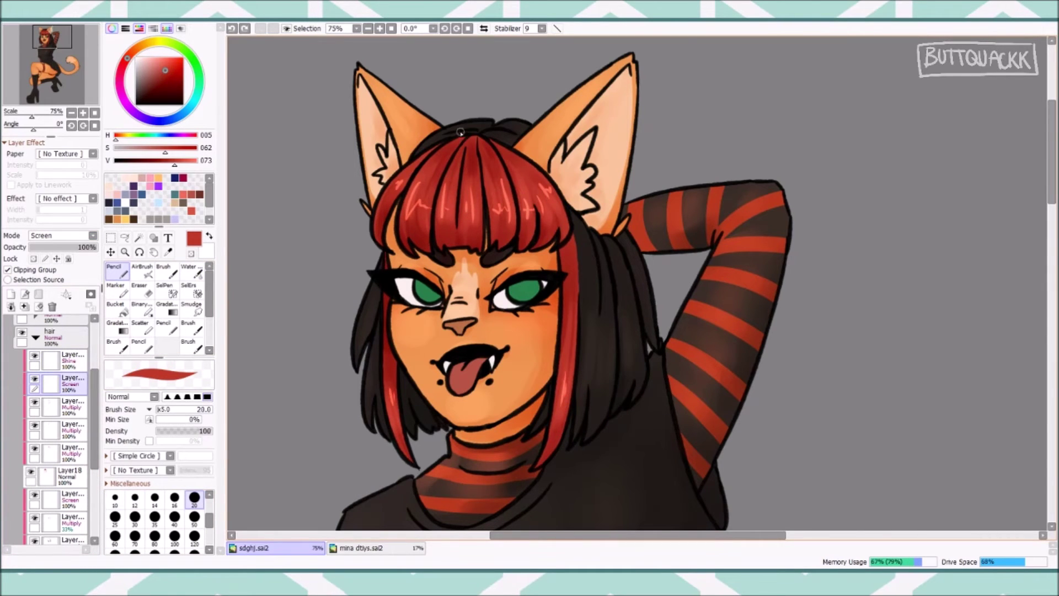
pyautogui.keyDown('alt'); pyautogui.click(462, 180); pyautogui.keyUp('alt')
pyautogui.click(71, 361)
pyautogui.click(142, 270)
pyautogui.click(134, 499)
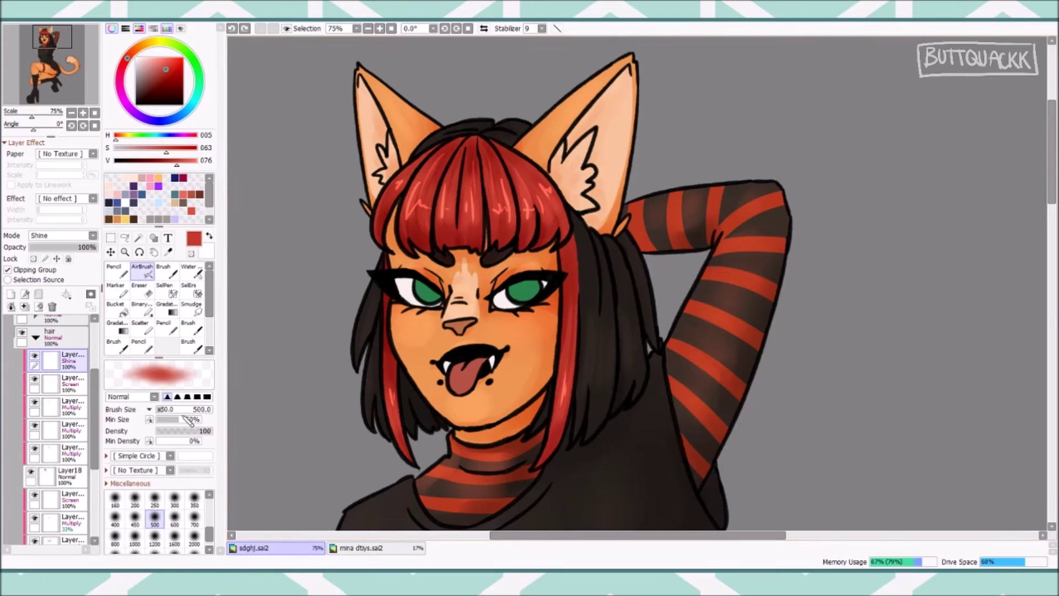
pyautogui.moveTo(441, 210); pyautogui.dragTo(551, 182)
pyautogui.moveTo(563, 375); pyautogui.dragTo(447, 422)
# Add Pencil glints and a size 200 AirBrush glow to the dark hair on a new clipped Shine layer in dark brown.
pyautogui.click(72, 499)
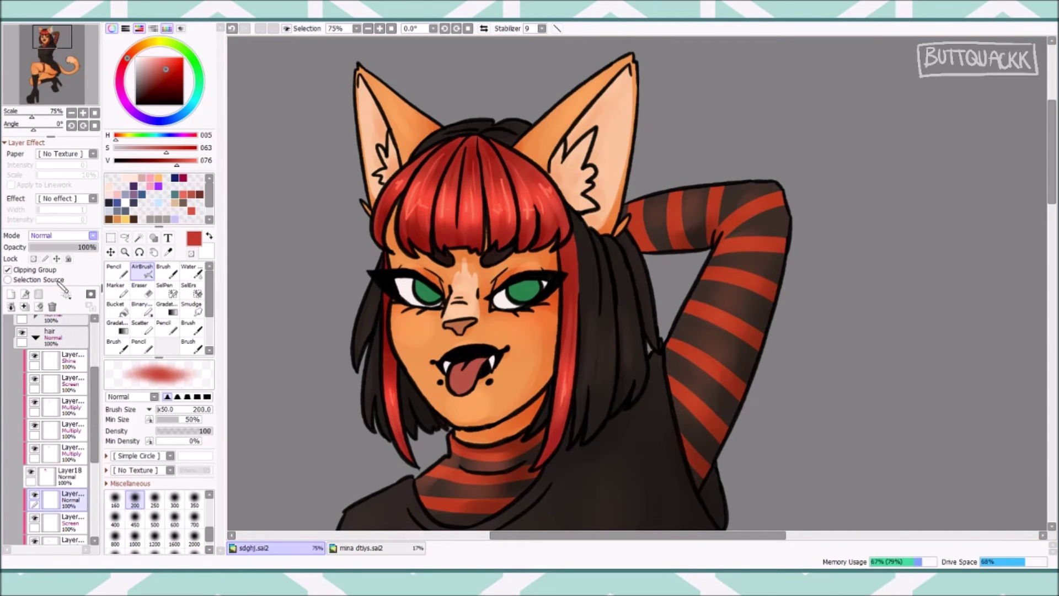
pyautogui.click(113, 270)
pyautogui.keyDown('alt'); pyautogui.click(587, 344); pyautogui.keyUp('alt')
pyautogui.press('v')
pyautogui.click(368, 28)
pyautogui.click(368, 29)
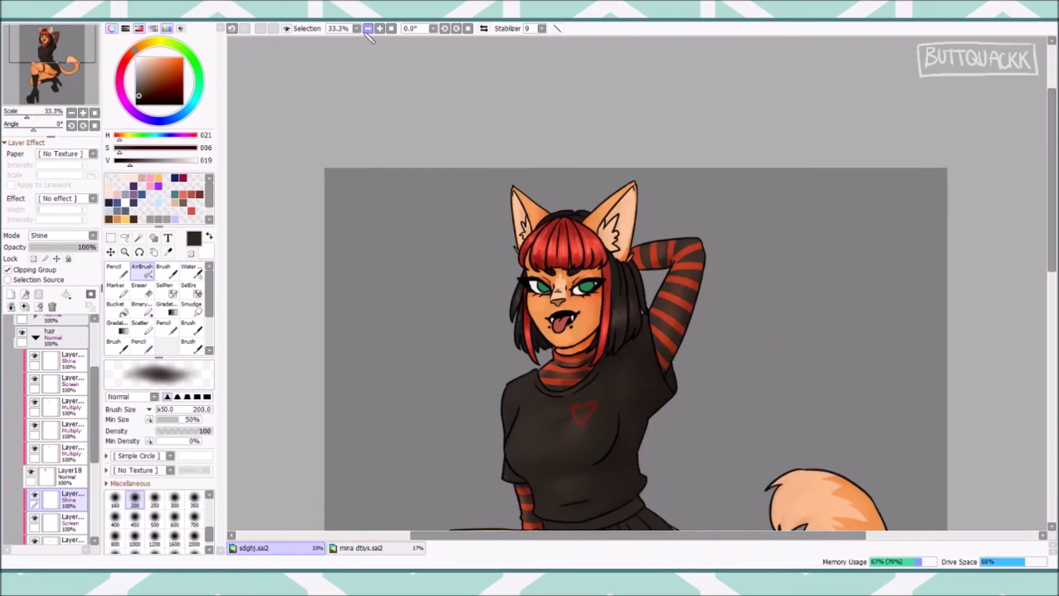
pyautogui.click(368, 28)
pyautogui.click(368, 28)
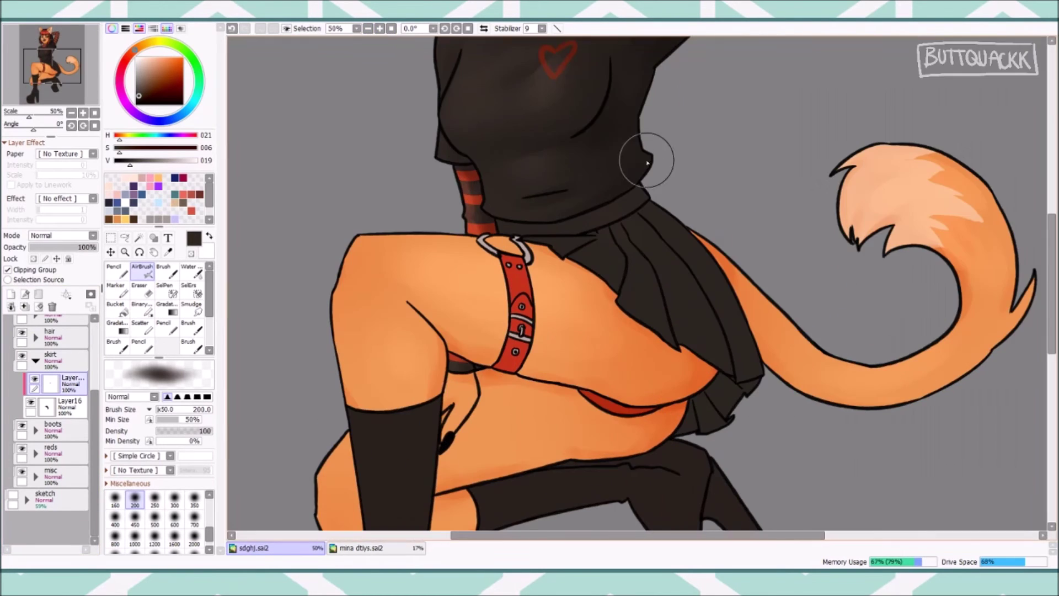
# Shade the skirt with the Water brush on two clipped Multiply layers, one at 42% opacity, and add a clipped Screen layer.
pyautogui.click(205, 268)
pyautogui.moveTo(96, 247); pyautogui.dragTo(58, 247)
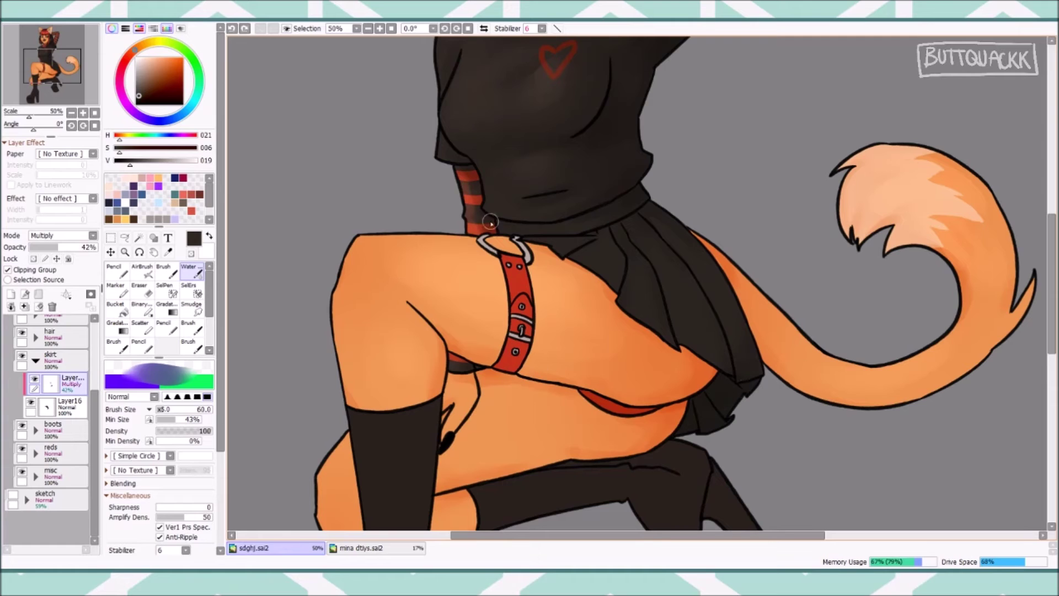
pyautogui.hotkey('ctrl', 'shift', 'n')
pyautogui.moveTo(631, 221)
pyautogui.mouseDown()
pyautogui.moveTo(634, 317)
pyautogui.moveTo(574, 480)
pyautogui.mouseUp()
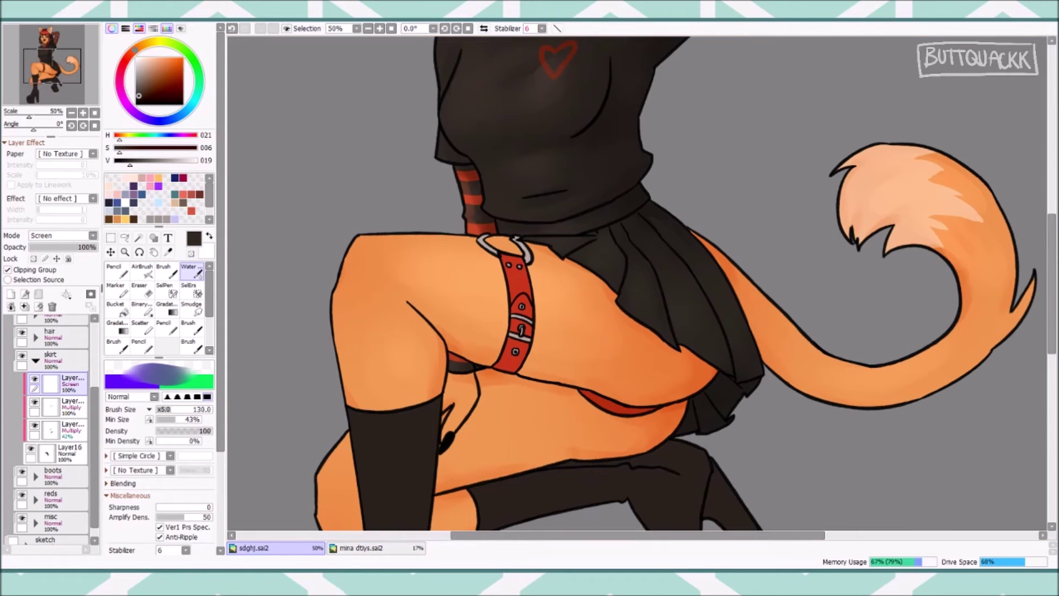
pyautogui.scroll(-3, 453, 186)
pyautogui.scroll(3, 454, 186)
# Shade the front boot's shaft and heel on a new clipped Multiply layer above Layer20 with the size 70 Water brush.
pyautogui.click(35, 360)
pyautogui.click(35, 383)
pyautogui.click(71, 407)
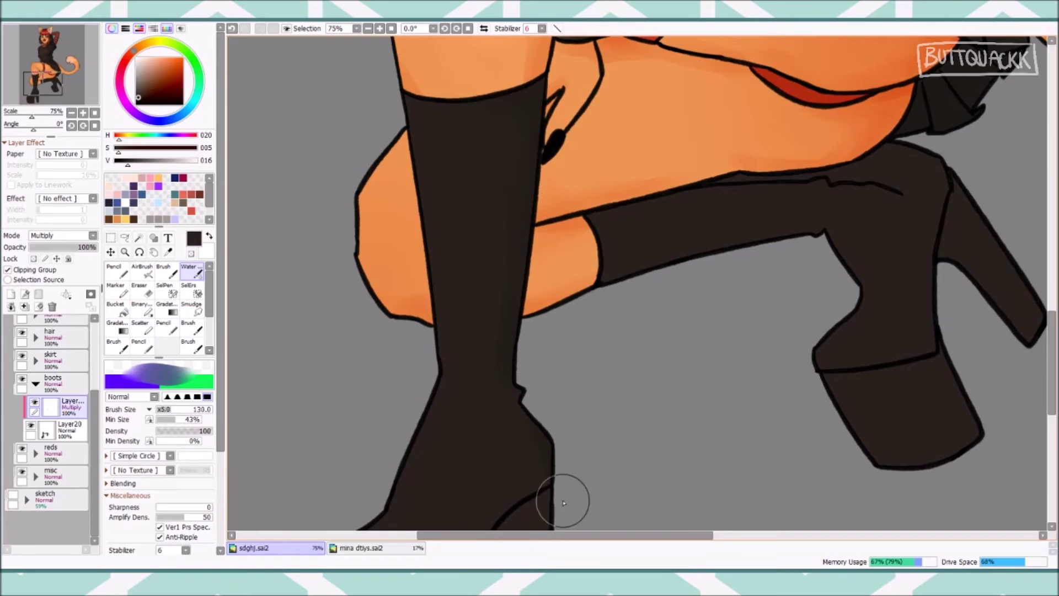
pyautogui.scroll(-3, 532, 402)
pyautogui.hotkey('ctrl', 'z')
pyautogui.press('[')
pyautogui.press('[')
pyautogui.press('[')
pyautogui.press('[')
pyautogui.scroll(-1, 636, 283)
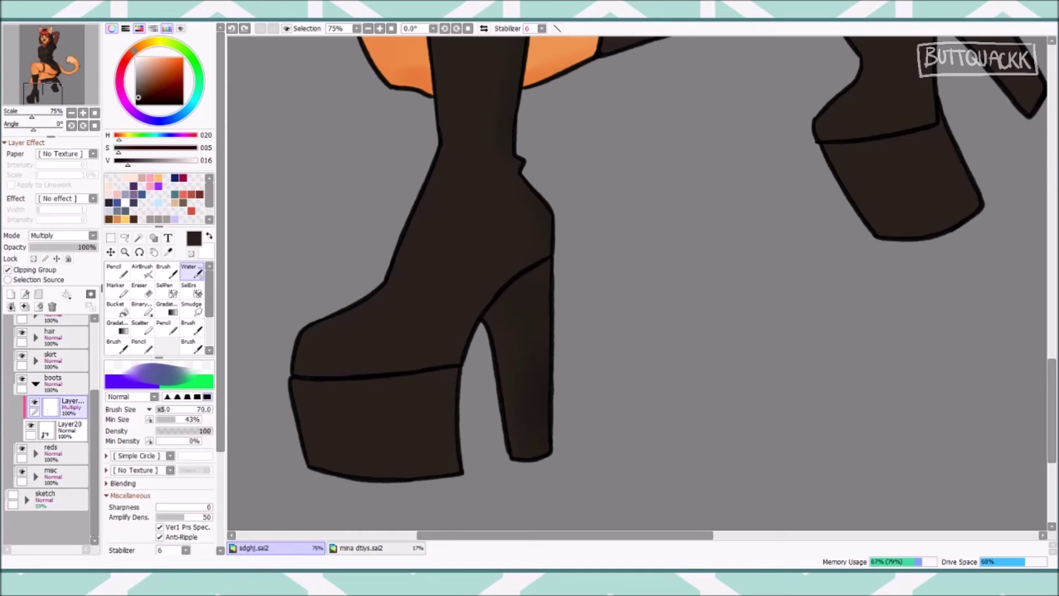
# Shade the front boot's platform sole with the Water brush enlarged to size 90.
pyautogui.press(']')
pyautogui.press(']')
pyautogui.moveTo(450, 468)
pyautogui.mouseDown()
pyautogui.moveTo(444, 381)
pyautogui.moveTo(428, 406)
pyautogui.moveTo(436, 397)
pyautogui.moveTo(458, 403)
pyautogui.mouseUp()
pyautogui.scroll(2, 607, 265)
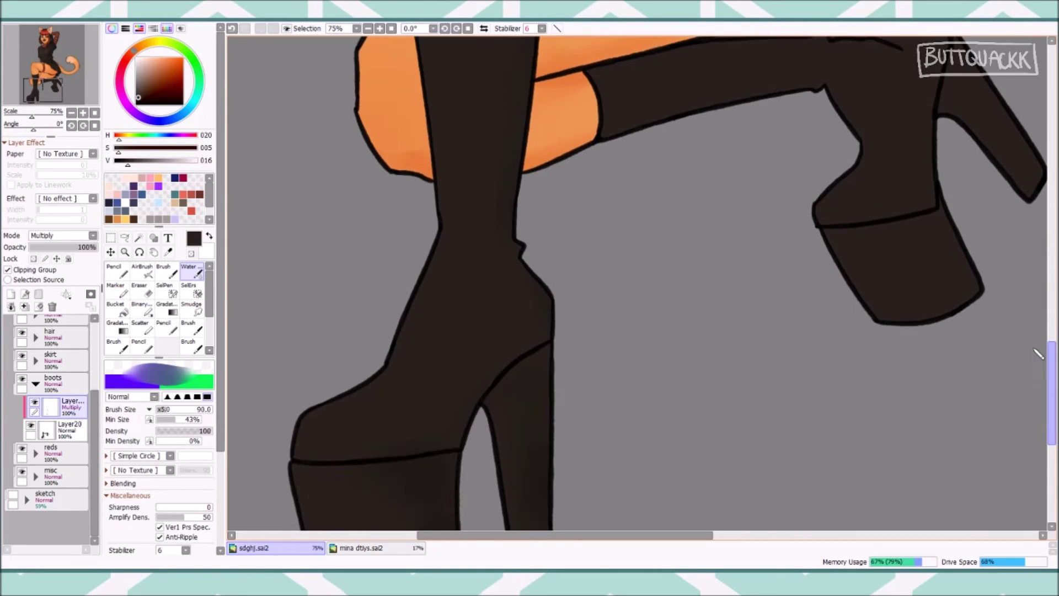
# Shade the rear boot with the size 90 Water brush and set the boots' two Multiply layers to 69% and 43% opacity.
pyautogui.hscroll(5, 723, 210)
pyautogui.hotkey('ctrl', 'z')
pyautogui.moveTo(674, 239); pyautogui.dragTo(697, 138)
pyautogui.scroll(3, 698, 190)
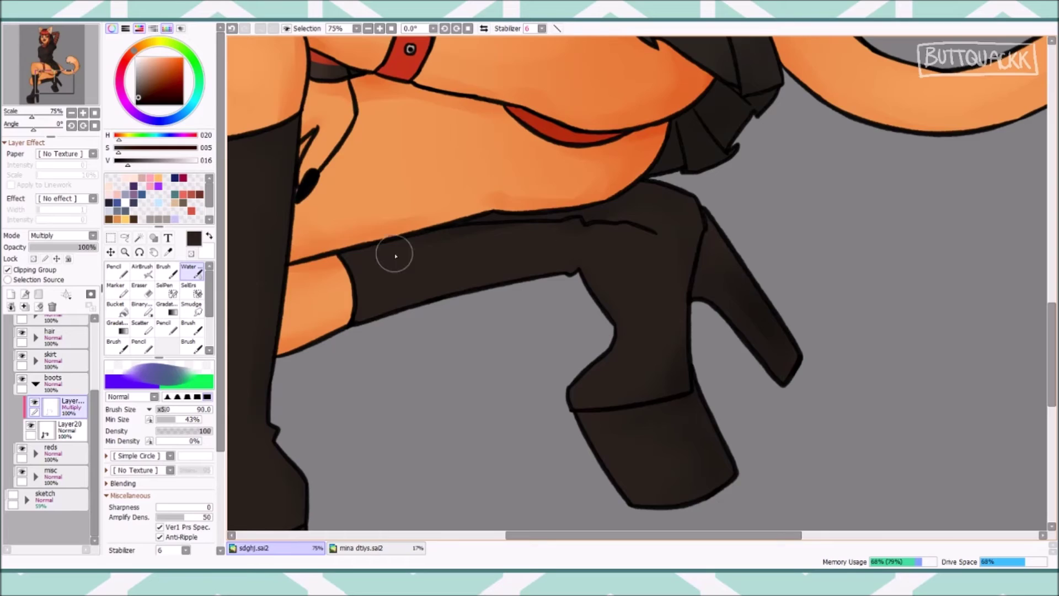
pyautogui.press('-')
pyautogui.press('+')
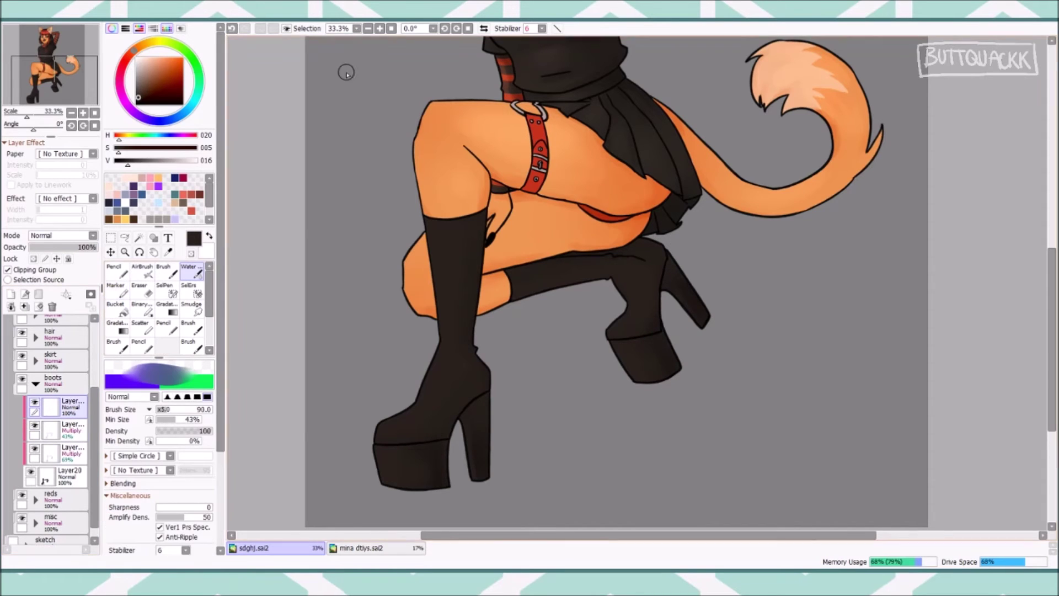
# Highlight the boots softly on a new clipped Screen layer with the Water brush enlarged to size 210.
pyautogui.press('+')
pyautogui.press(']')
pyautogui.press(']')
pyautogui.press(']')
pyautogui.press(']')
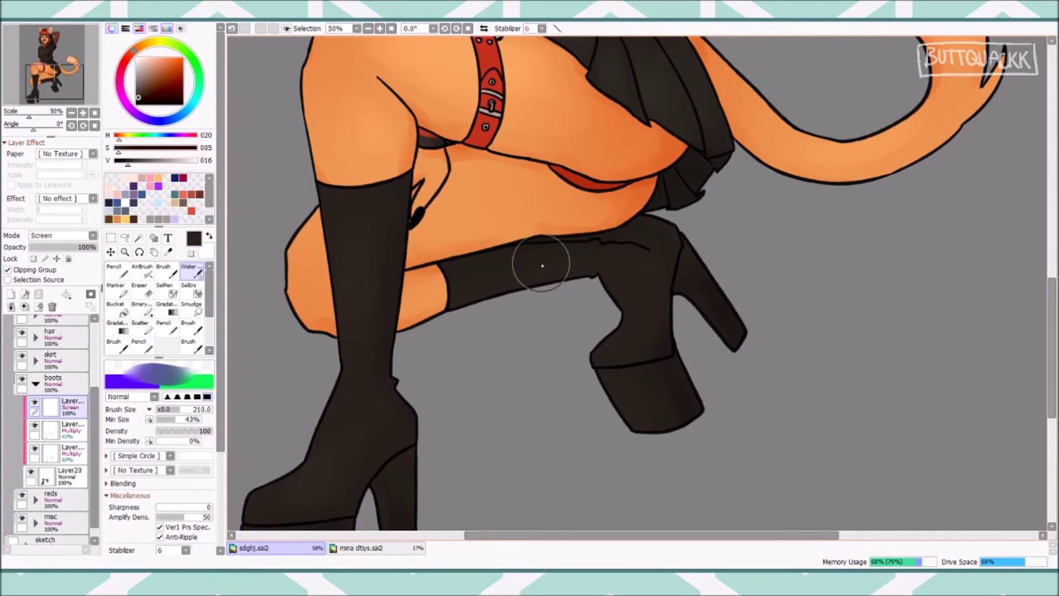
# Draw size 20 Pencil shine lines along both boots on a new clipped Shine layer and soften them with the size 350 AirBrush.
pyautogui.scroll(-3, 531, 228)
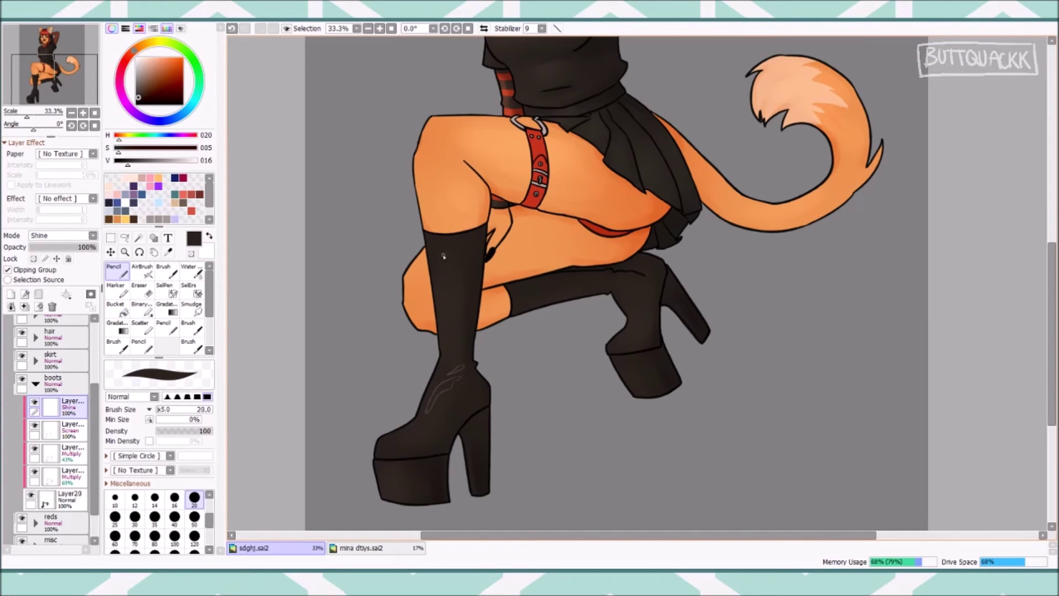
pyautogui.hotkey('ctrl', 'z')
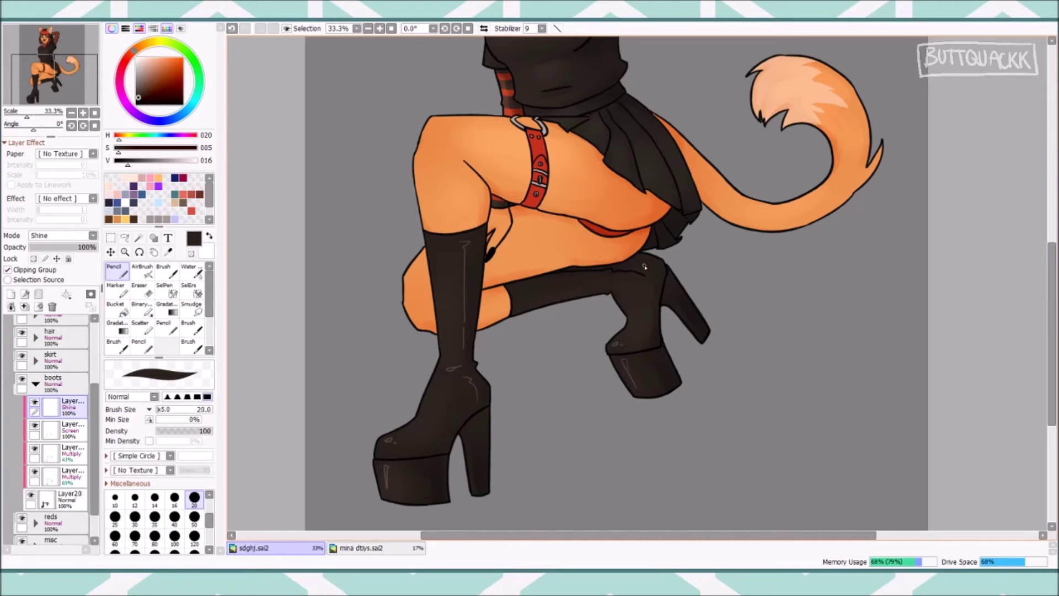
pyautogui.press('v')
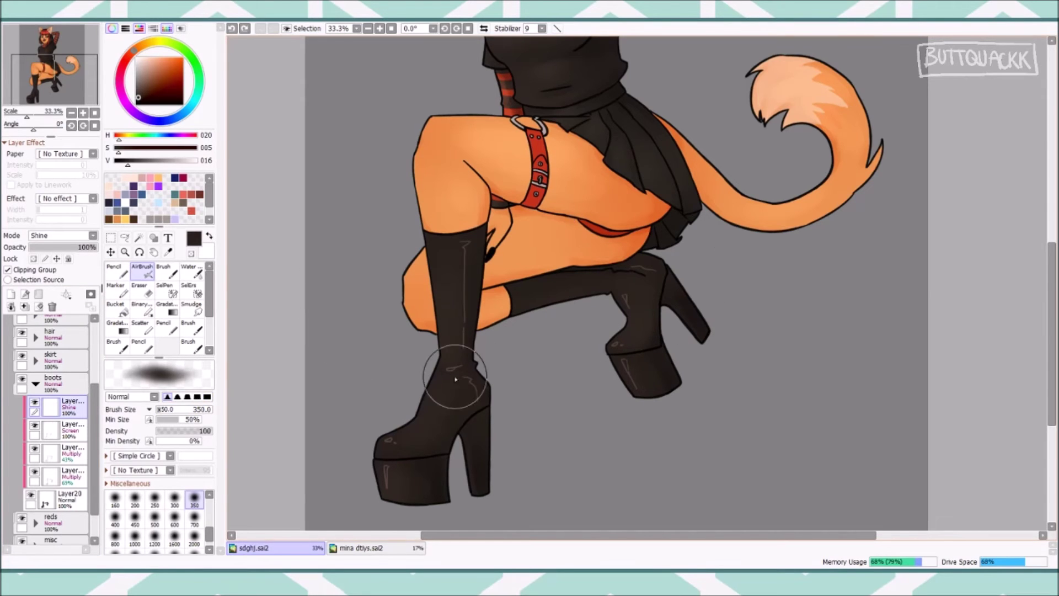
pyautogui.click(370, 29)
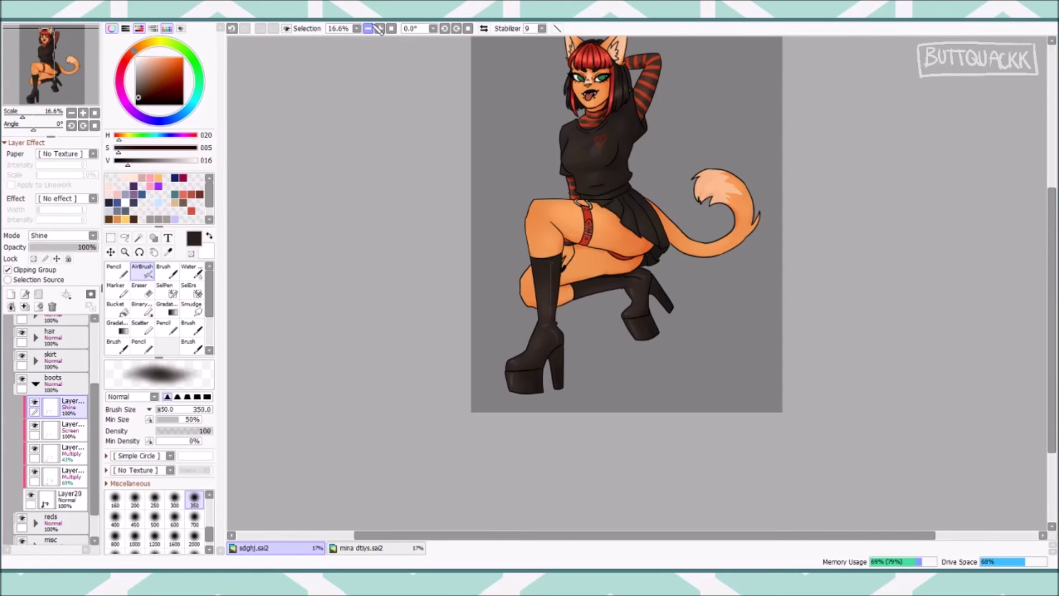
# Highlight the red thigh strap on clipped Screen layers above Layer17, using red and the size 20 Pencil on the upper one.
pyautogui.click(379, 28)
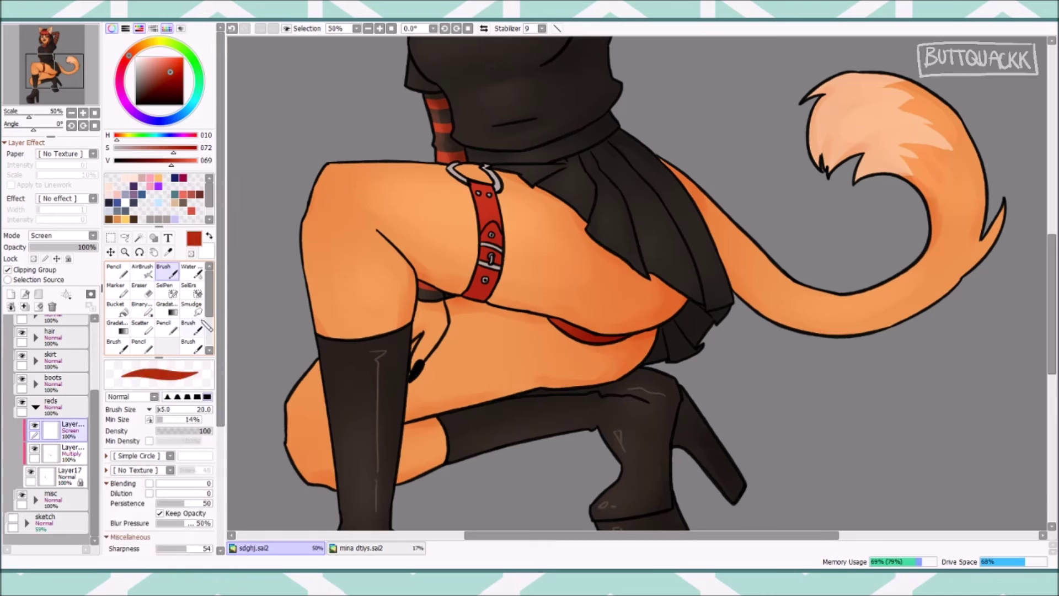
pyautogui.moveTo(206, 326); pyautogui.dragTo(504, 312)
pyautogui.click(11, 293)
pyautogui.click(114, 270)
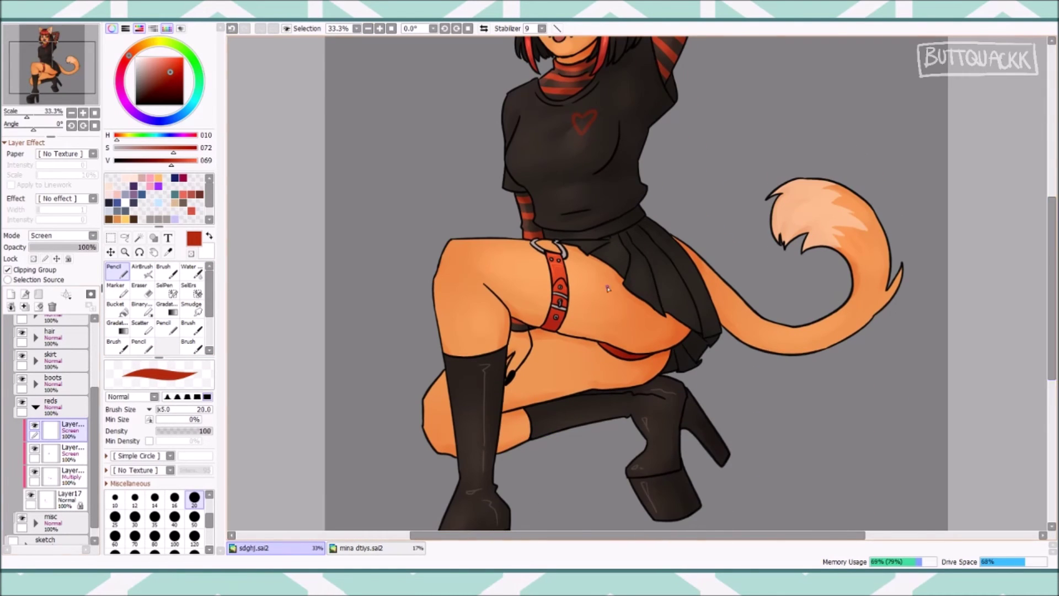
# Shade the eye whites on a new clipped layer above Layer21 with the size 40 Water brush, and pencil nose and eye highlights on Screen.
pyautogui.click(11, 294)
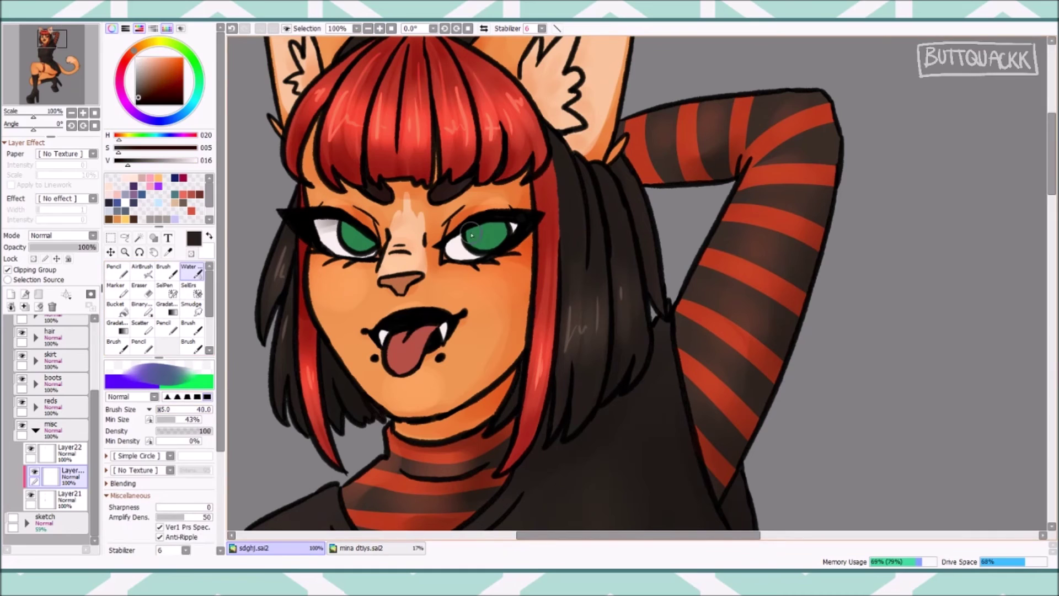
pyautogui.moveTo(302, 236); pyautogui.dragTo(317, 243)
pyautogui.moveTo(448, 248); pyautogui.dragTo(512, 223)
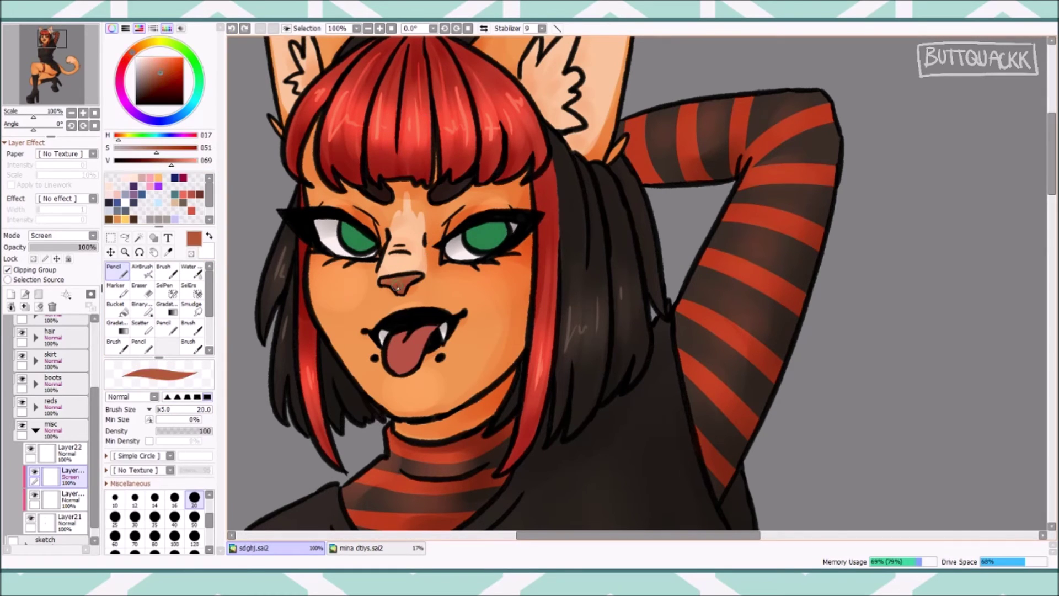
pyautogui.click(138, 59)
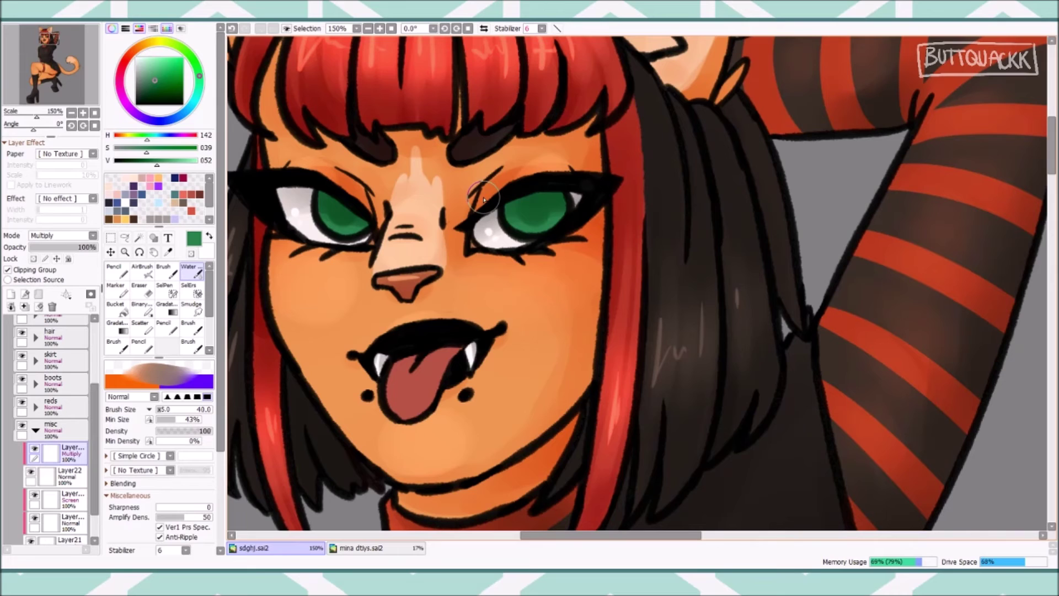
# Darken the centres of the green irises on a second clipped Multiply layer above Layer22 with the size 30 Water brush.
pyautogui.hotkey('ctrl', 'shift', 'n')
pyautogui.press('[')
pyautogui.press('[')
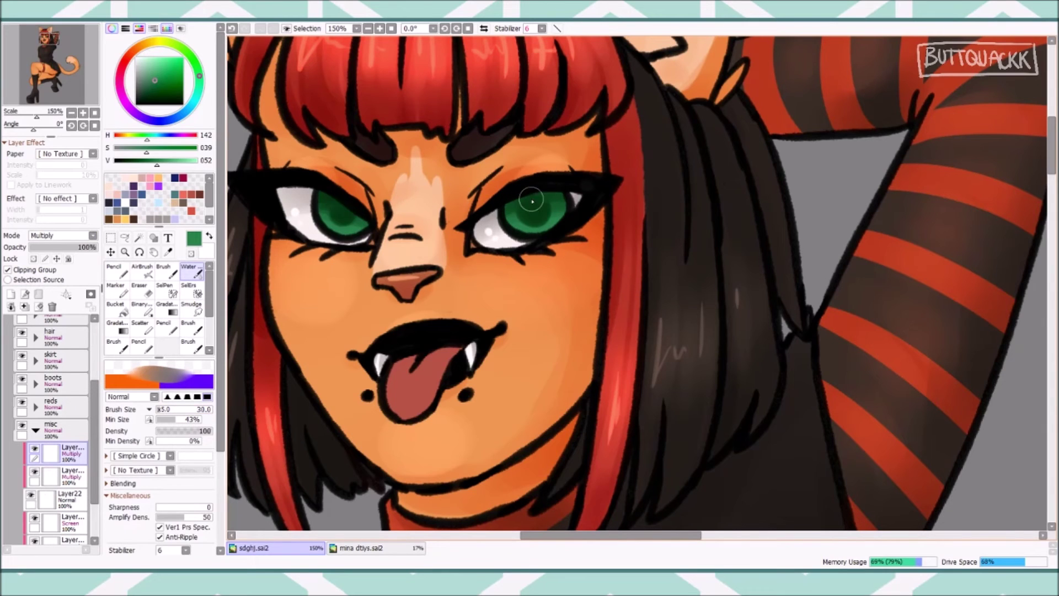
# Brighten the green irises on a new clipped Shine layer with the size 10 Water brush.
pyautogui.hotkey('ctrl', 'shift', 'n')
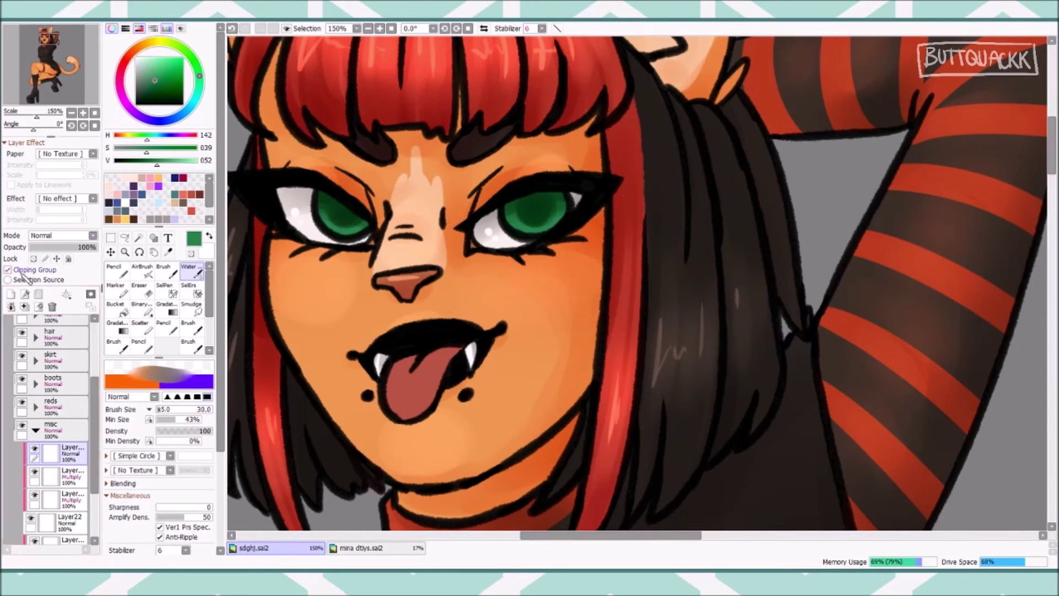
pyautogui.press('[')
pyautogui.press('[')
pyautogui.press('[')
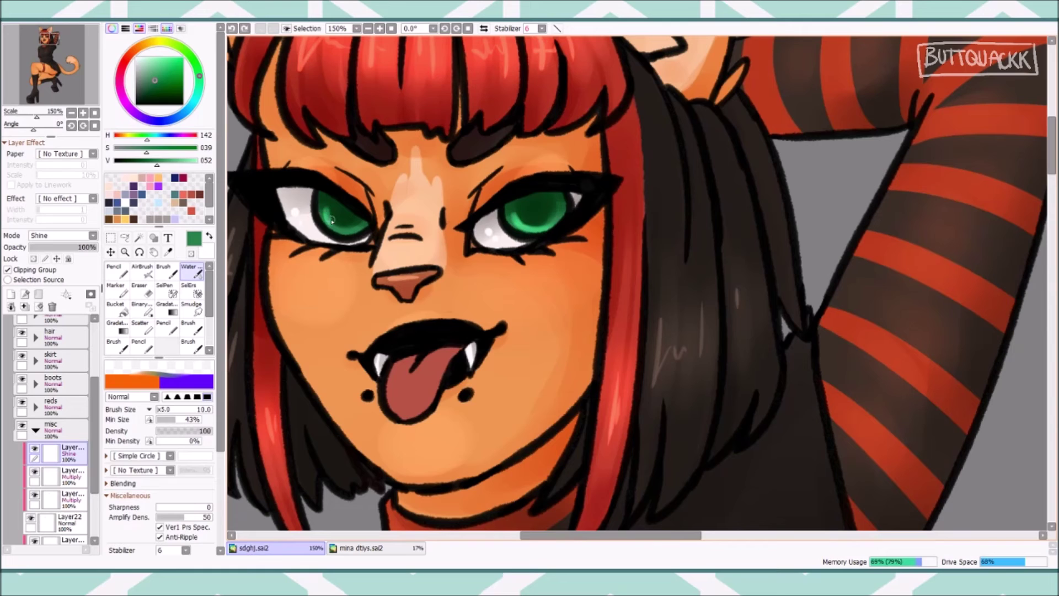
# Refine the iris glow with the size 9 Eraser and draw heart-shaped marks and white catchlights with the size 20 Pencil.
pyautogui.press('e')
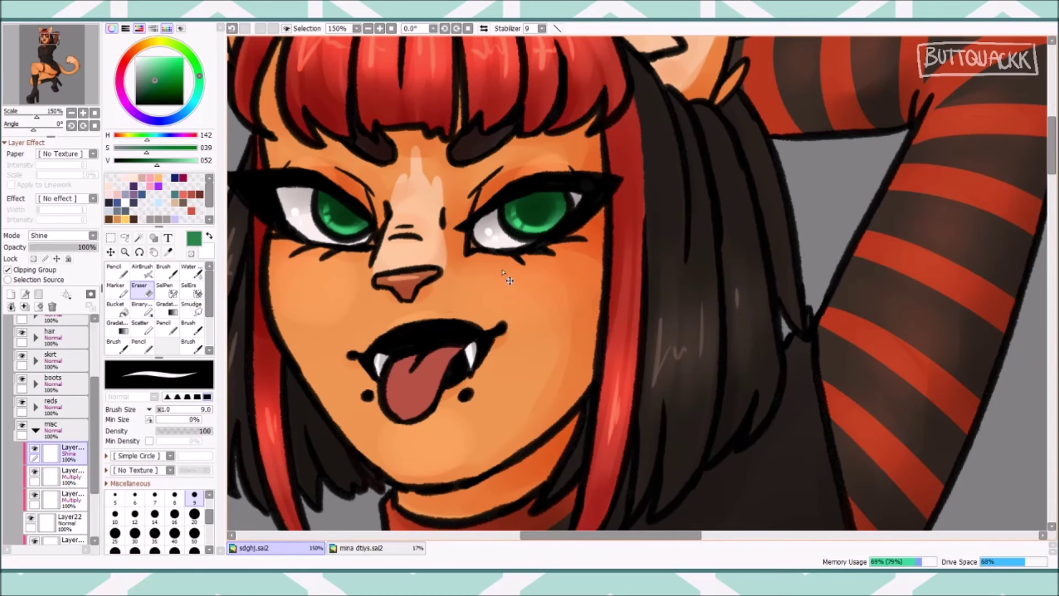
pyautogui.press('n')
pyautogui.moveTo(536, 204); pyautogui.dragTo(544, 217)
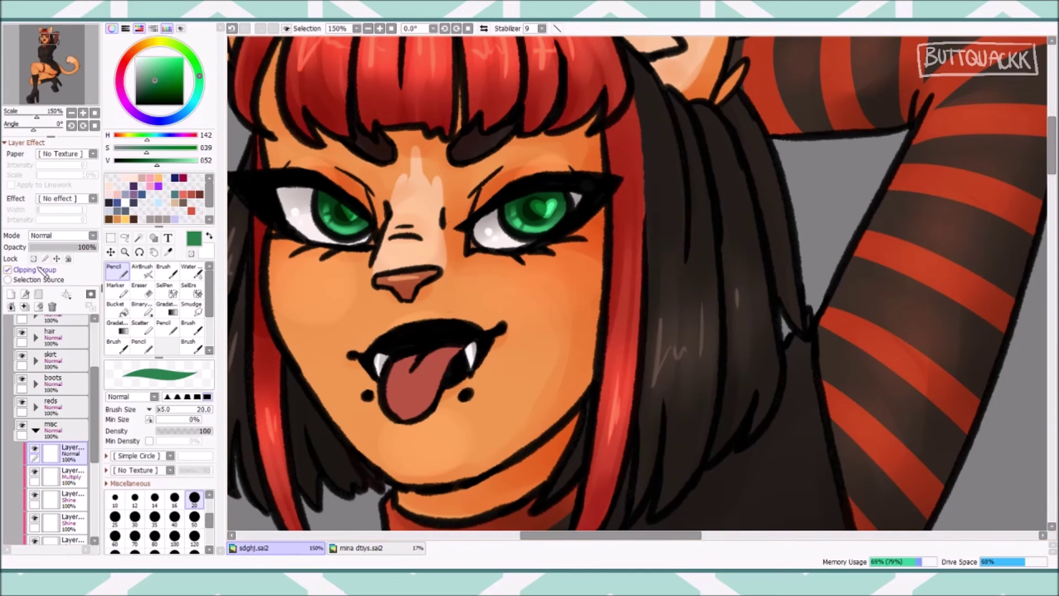
pyautogui.press('x')
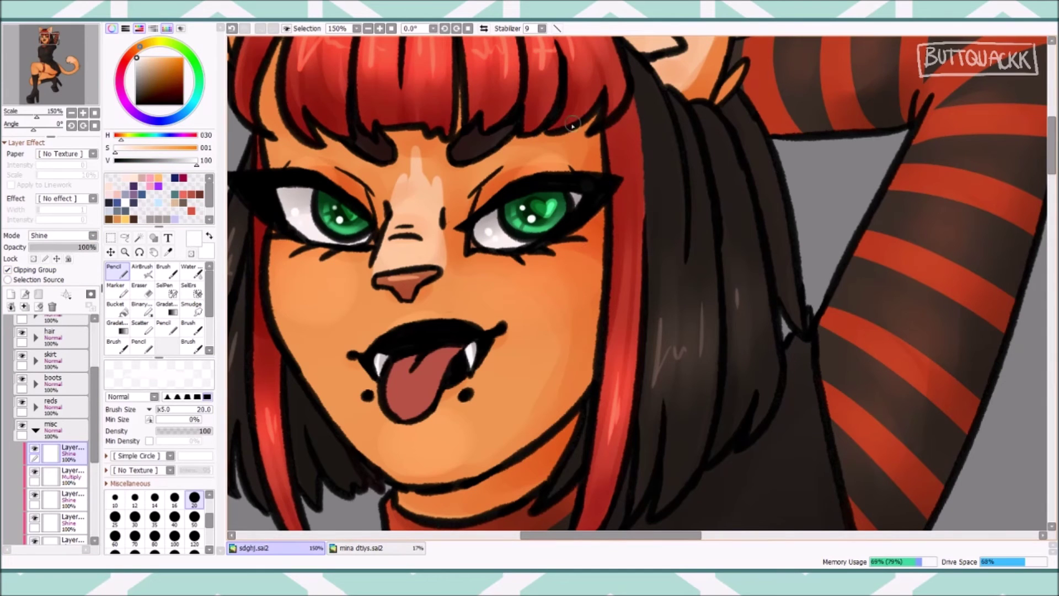
# Shade the tongue in muted red on a new clipped Multiply layer with the size 100 AirBrush and highlight it with the Pencil.
pyautogui.click(11, 294)
pyautogui.press('w')
pyautogui.press('a')
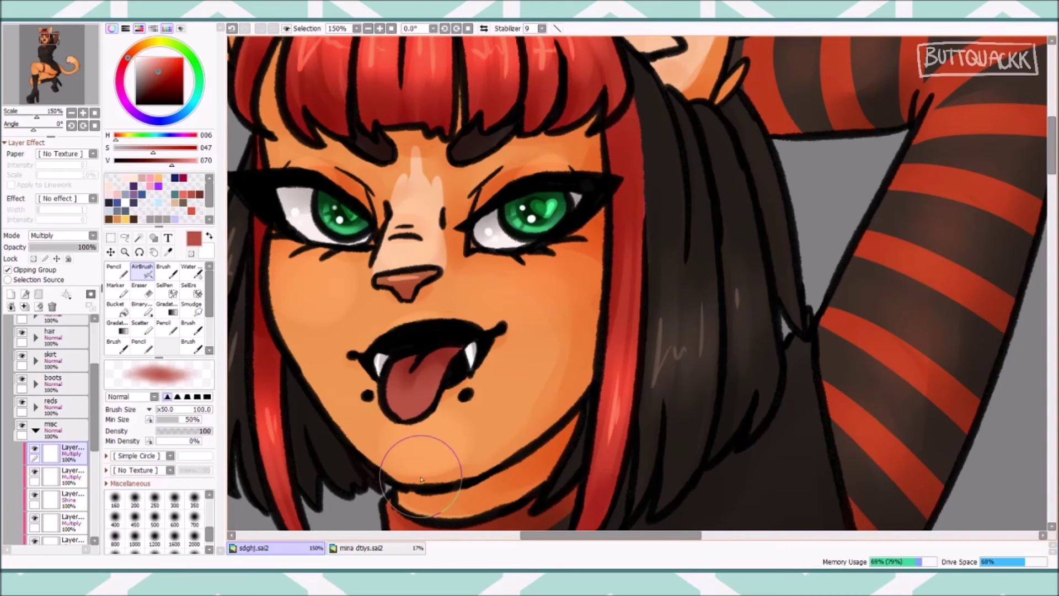
pyautogui.press('n')
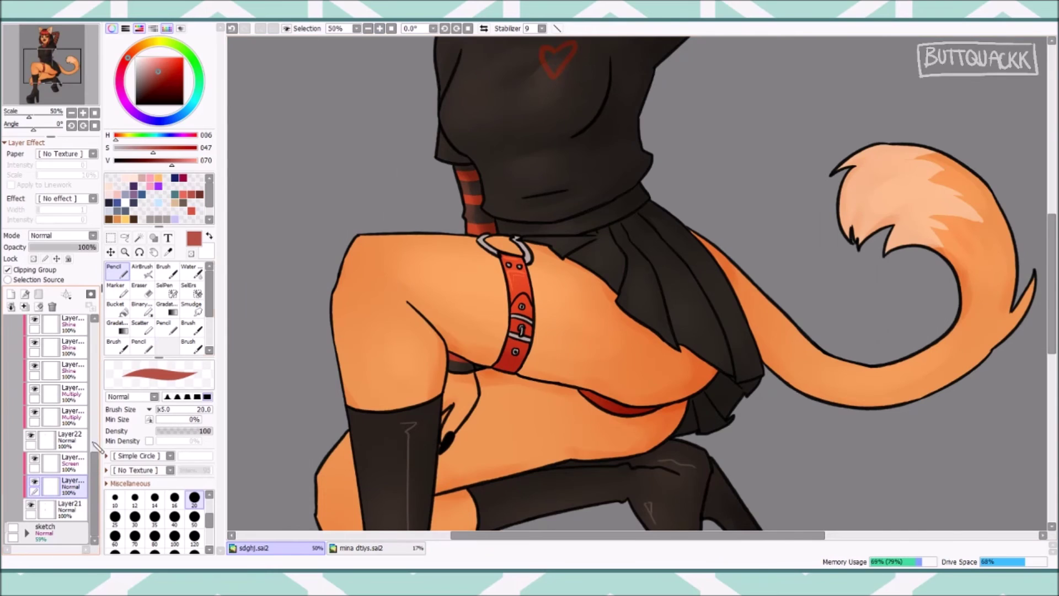
# Highlight the thigh strap's metal parts in grey on the clipped Screen layer above Layer21 with the size 20 Pencil.
pyautogui.scroll(4, 497, 276)
pyautogui.keyDown('alt'); pyautogui.click(335, 199); pyautogui.keyUp('alt')
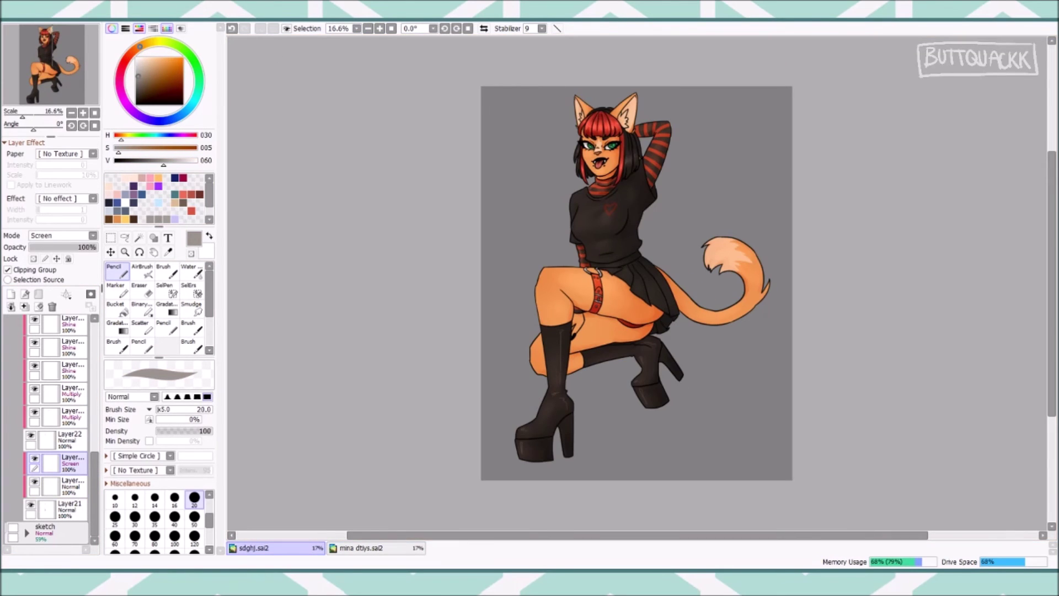
# Colour the mouth corners red and the inner-ear lines dark red on the clipped layer above Layer10, using the size 20 and 35 Pencil.
pyautogui.scroll(5, 1020, 198)
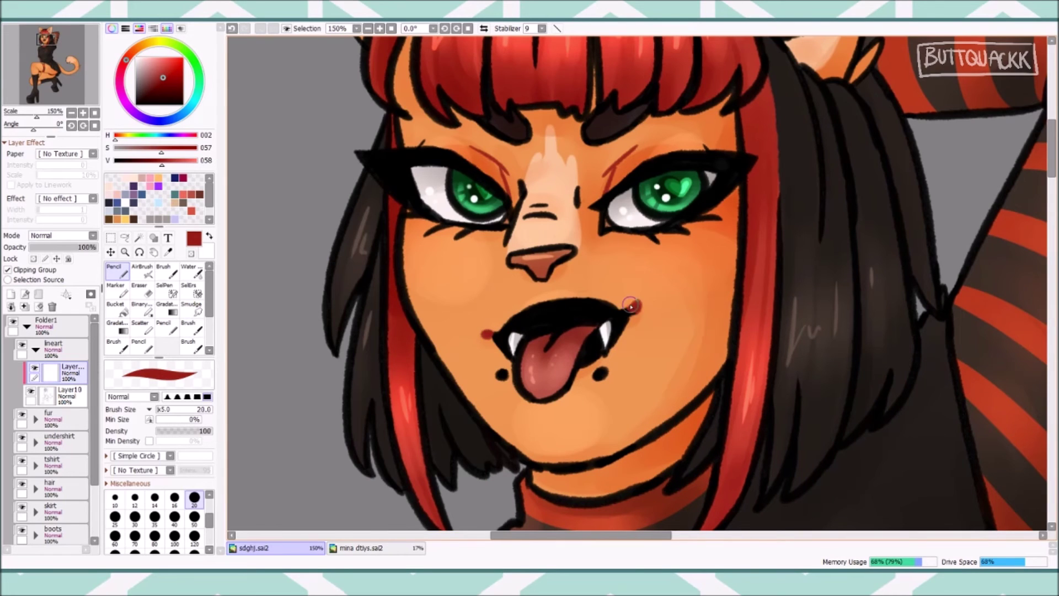
pyautogui.moveTo(533, 463); pyautogui.dragTo(717, 380)
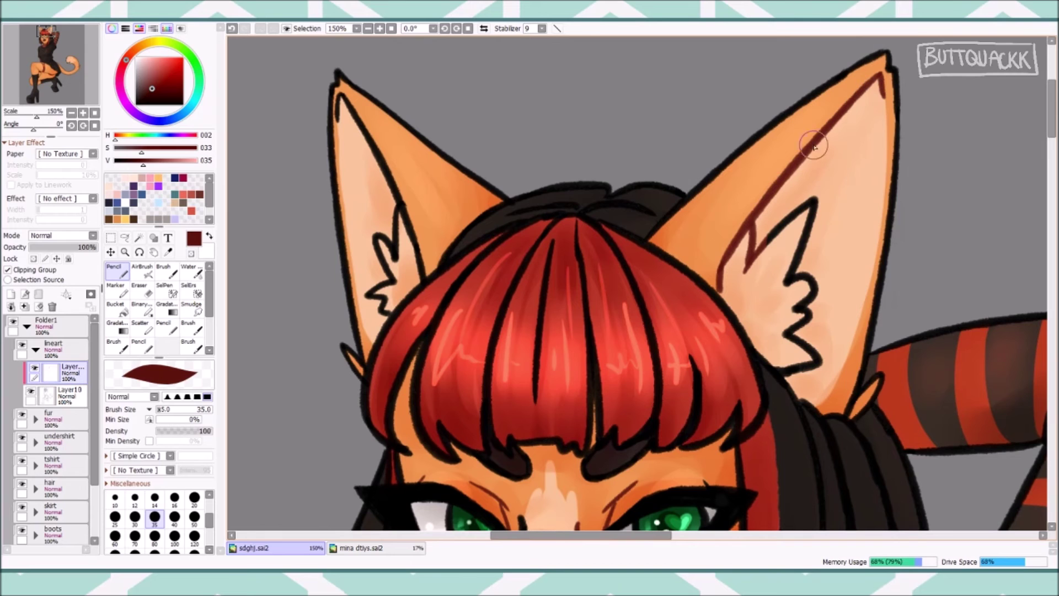
pyautogui.moveTo(815, 201); pyautogui.dragTo(816, 361)
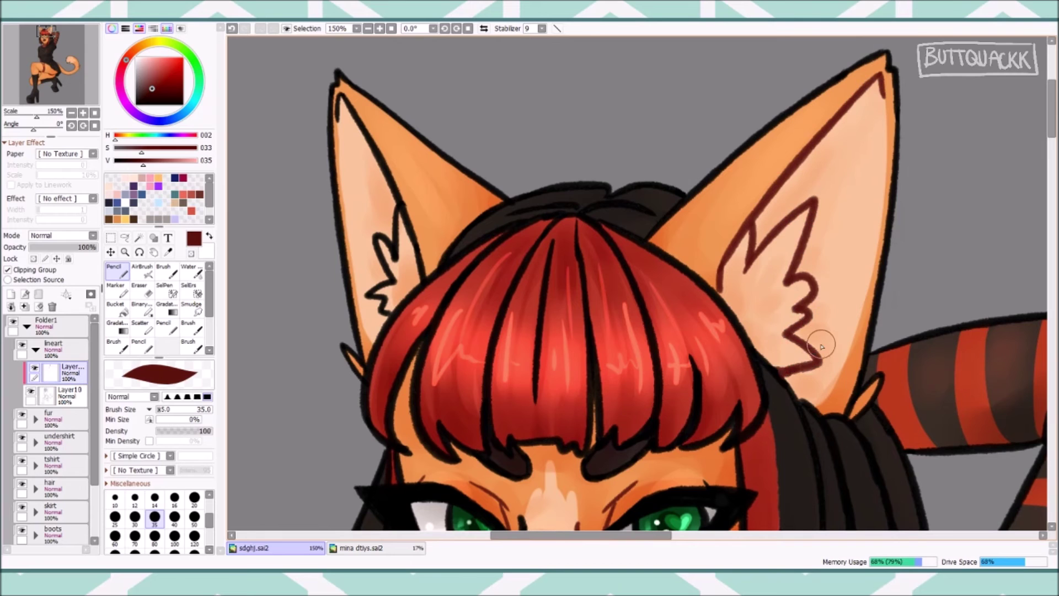
pyautogui.moveTo(338, 94); pyautogui.dragTo(380, 160)
pyautogui.moveTo(400, 207); pyautogui.dragTo(377, 317)
pyautogui.moveTo(412, 234); pyautogui.dragTo(425, 279)
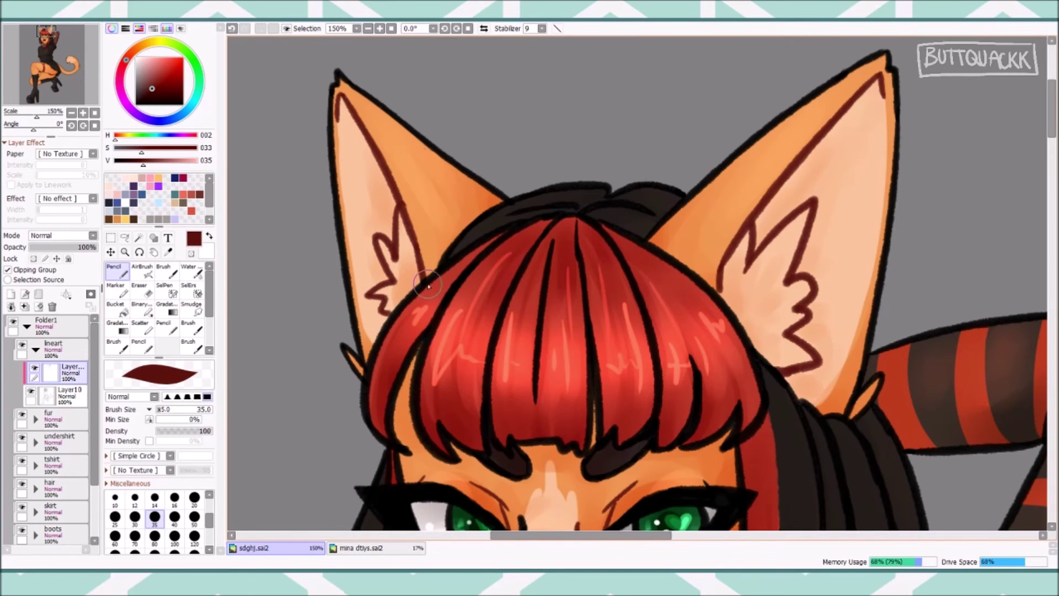
# Recolour the chin, hand and inner leg lines dark red with the size 35 Pencil on the same clipped lineart layer.
pyautogui.scroll(-10, 850, 411)
pyautogui.moveTo(439, 236)
pyautogui.mouseDown()
pyautogui.moveTo(560, 343)
pyautogui.moveTo(557, 380)
pyautogui.mouseUp()
pyautogui.scroll(-3, 634, 276)
pyautogui.moveTo(617, 277); pyautogui.dragTo(604, 298)
pyautogui.moveTo(640, 248)
pyautogui.mouseDown()
pyautogui.moveTo(615, 290)
pyautogui.moveTo(541, 321)
pyautogui.mouseUp()
pyautogui.scroll(3, 702, 341)
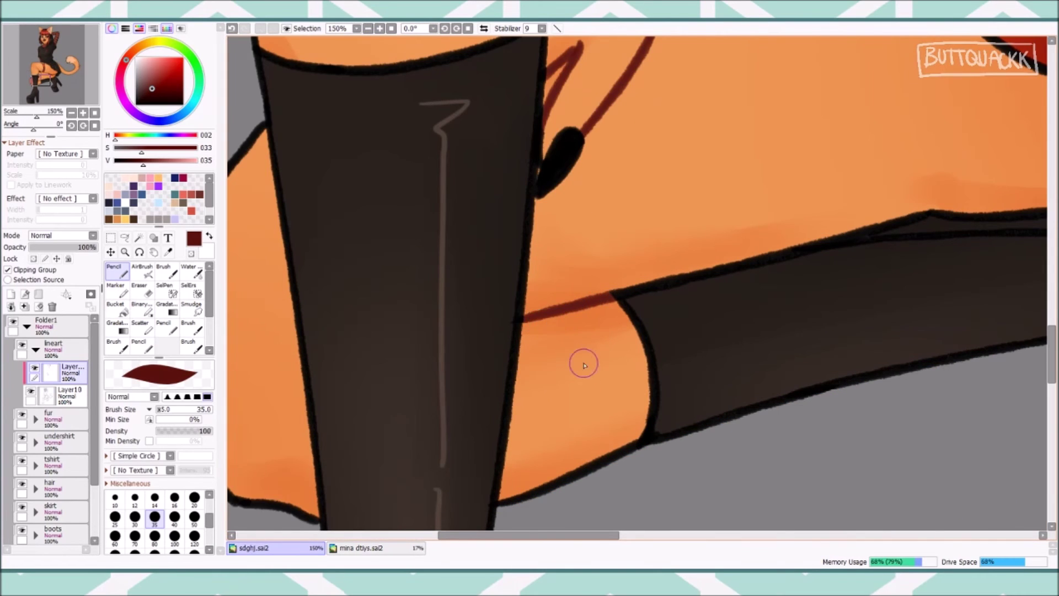
pyautogui.scroll(-5, 584, 365)
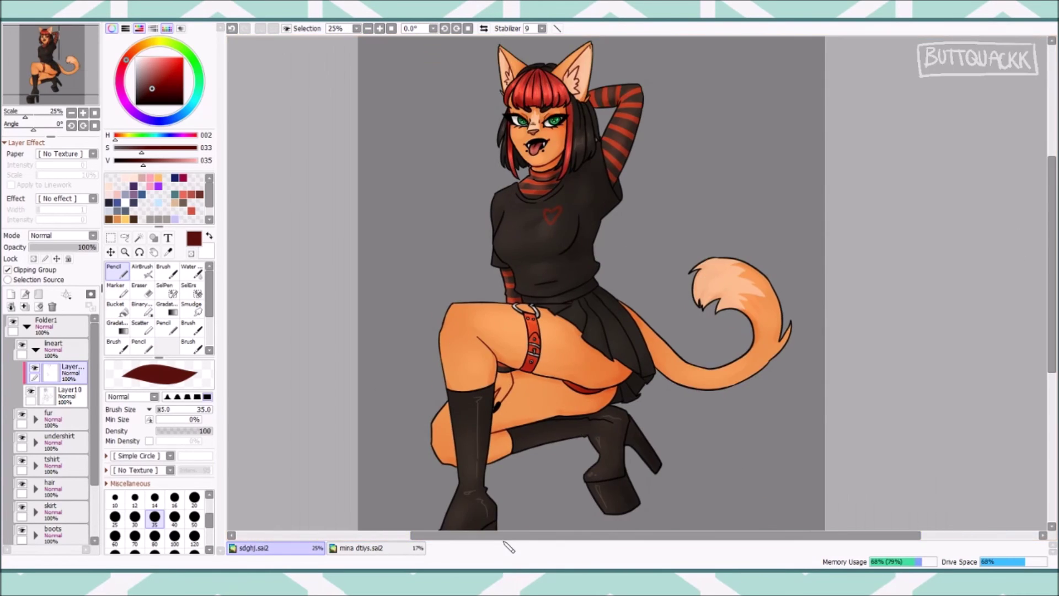
# Refine the dark red lines on the nose bridge and face with the size 35 Pencil and size 9 Eraser.
pyautogui.scroll(4, 529, 342)
pyautogui.click(368, 28)
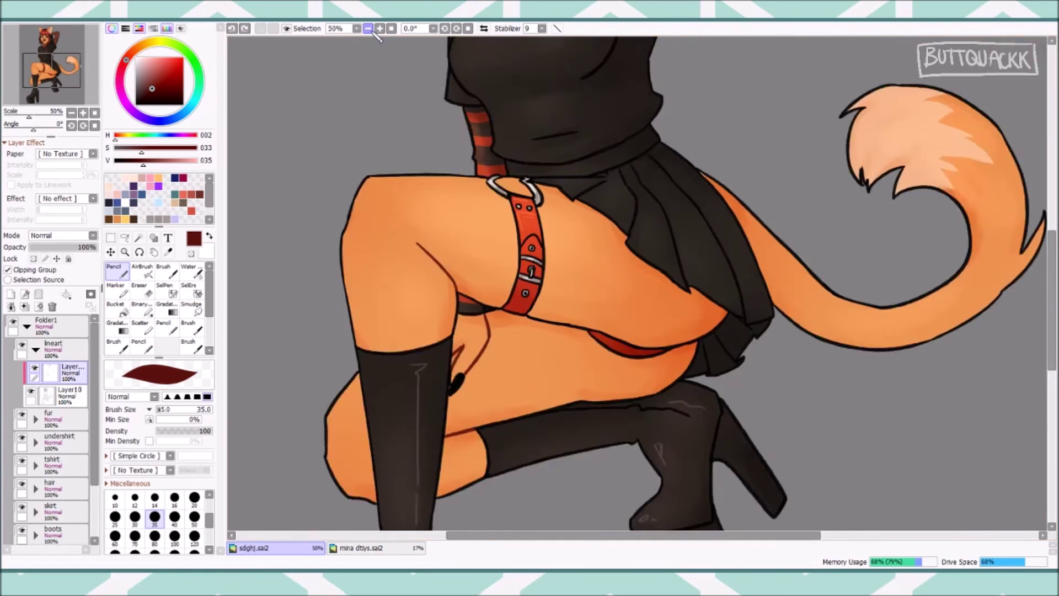
pyautogui.click(368, 28)
pyautogui.scroll(4, 298, 160)
pyautogui.press('e')
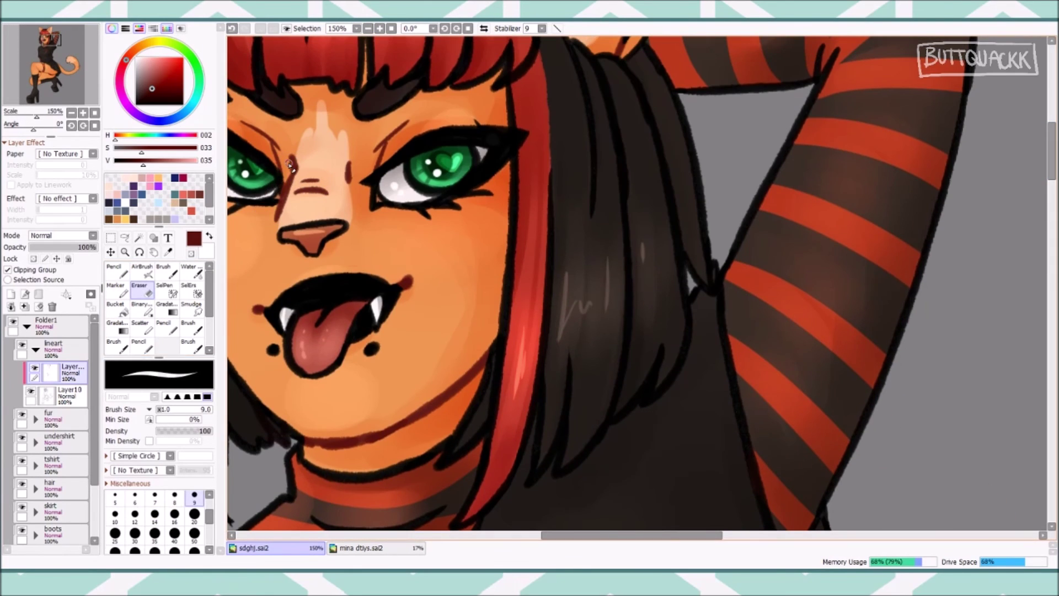
pyautogui.press('n')
pyautogui.scroll(-2, 408, 245)
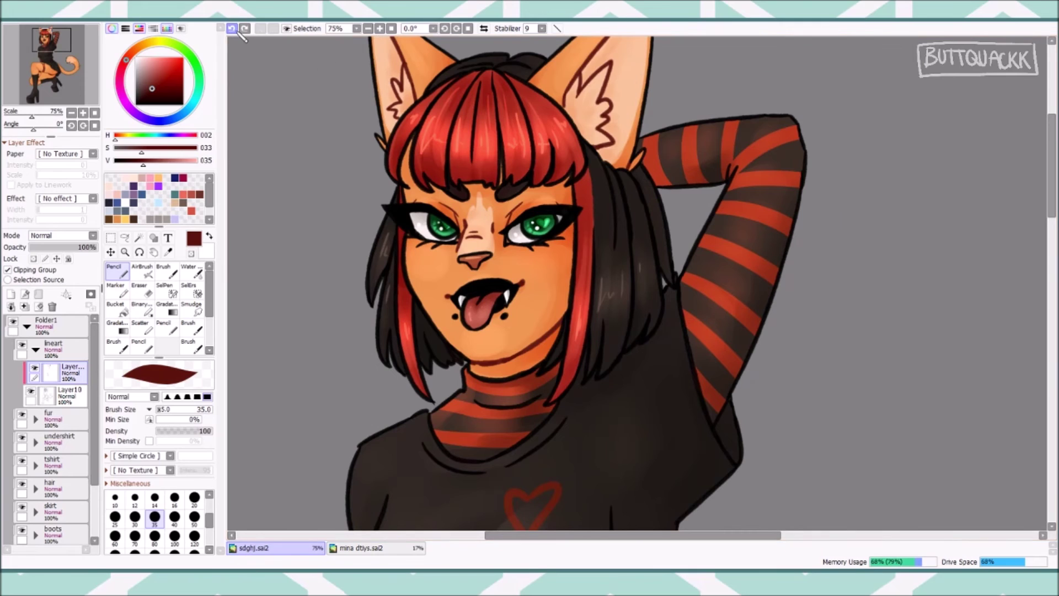
# Lock the layer's transparency and lighten the ear-tuft and nose-bridge lines to muted reddish brown with the size 35 Pencil.
pyautogui.click(34, 258)
pyautogui.keyDown('alt'); pyautogui.click(587, 81); pyautogui.keyUp('alt')
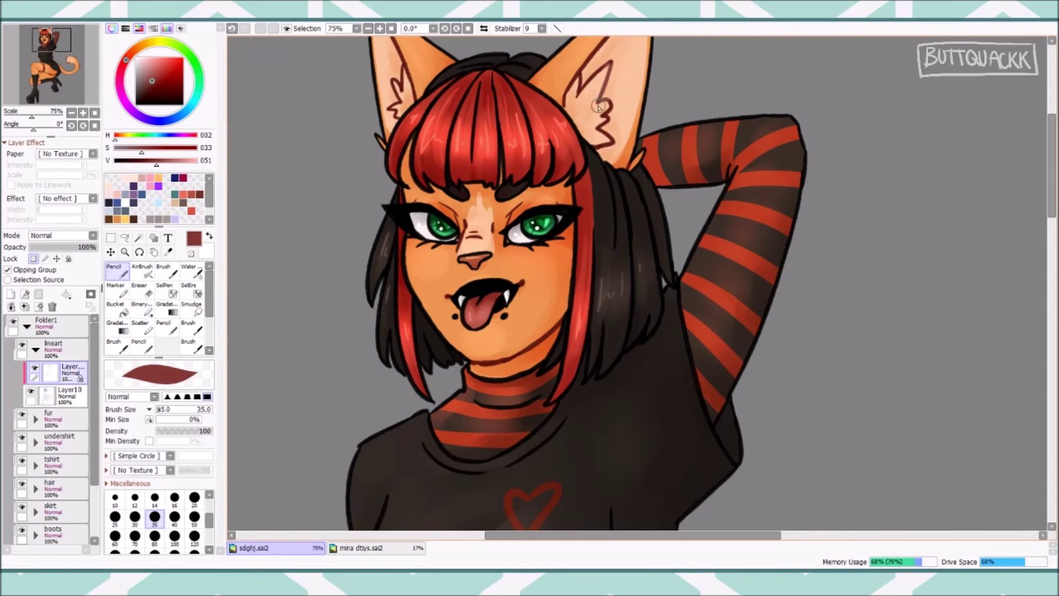
pyautogui.scroll(2, 365, 141)
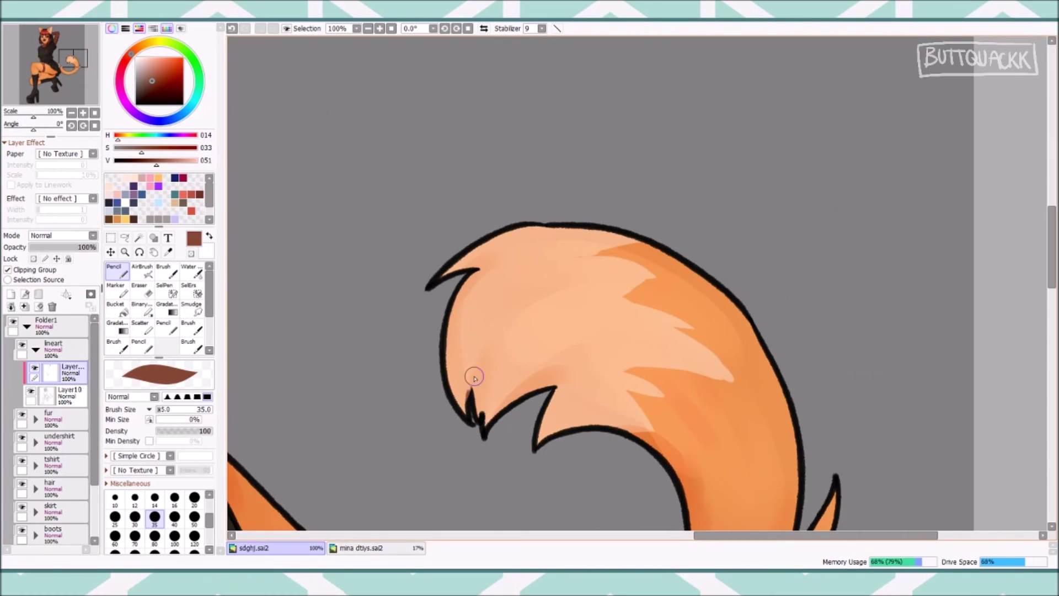
pyautogui.scroll(4, 627, 502)
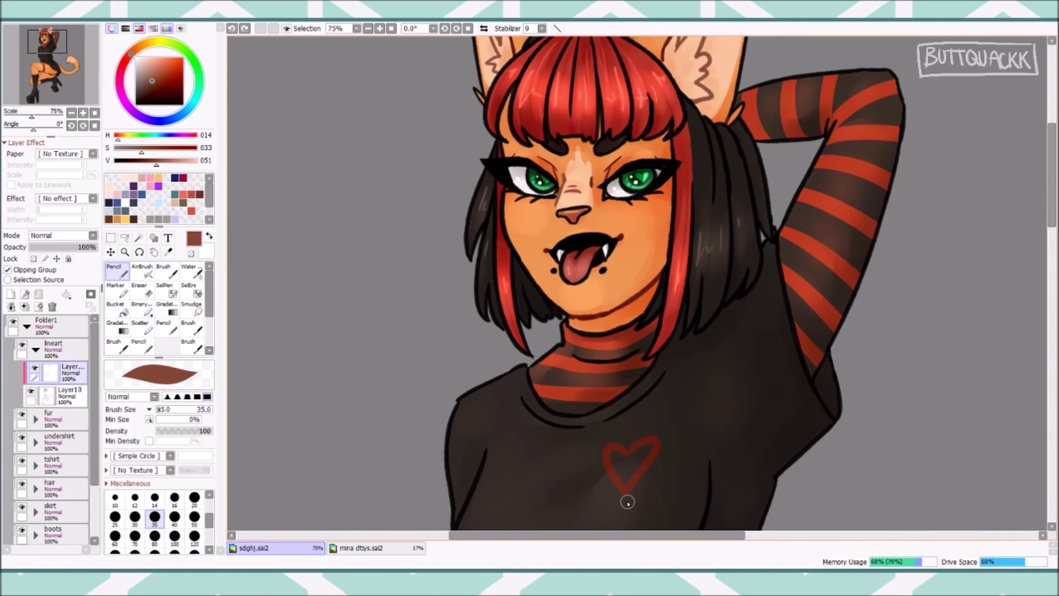
pyautogui.scroll(1, 375, 42)
# Colour the inner strand lines of the red bangs dark red on a new clipped lineart layer with the size 35 Pencil.
pyautogui.click(11, 294)
pyautogui.scroll(2, 488, 93)
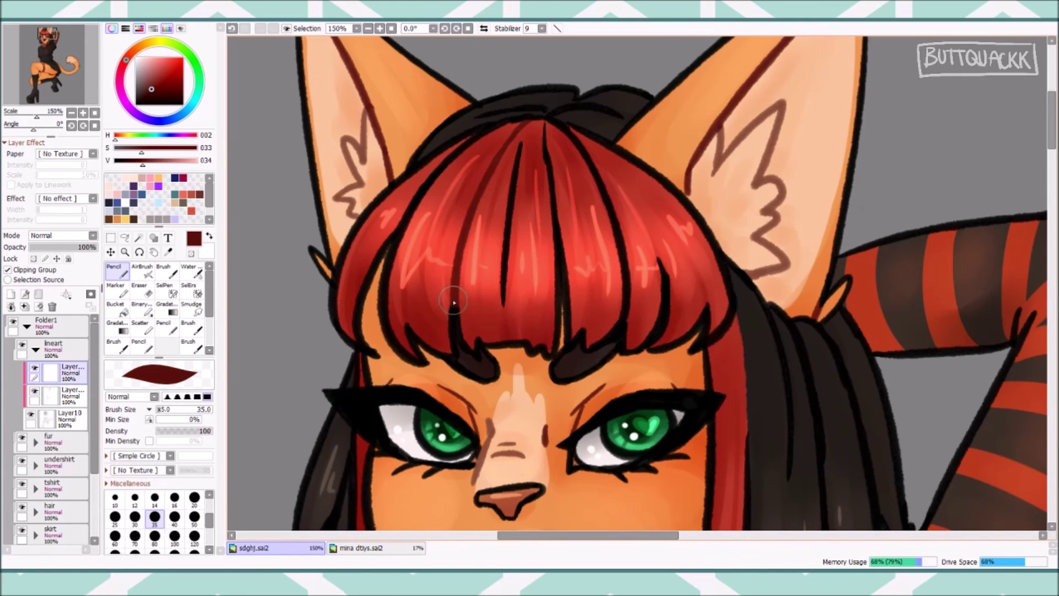
pyautogui.hotkey('ctrl', 'z')
pyautogui.moveTo(579, 244); pyautogui.dragTo(560, 297)
pyautogui.hotkey('ctrl', 'z')
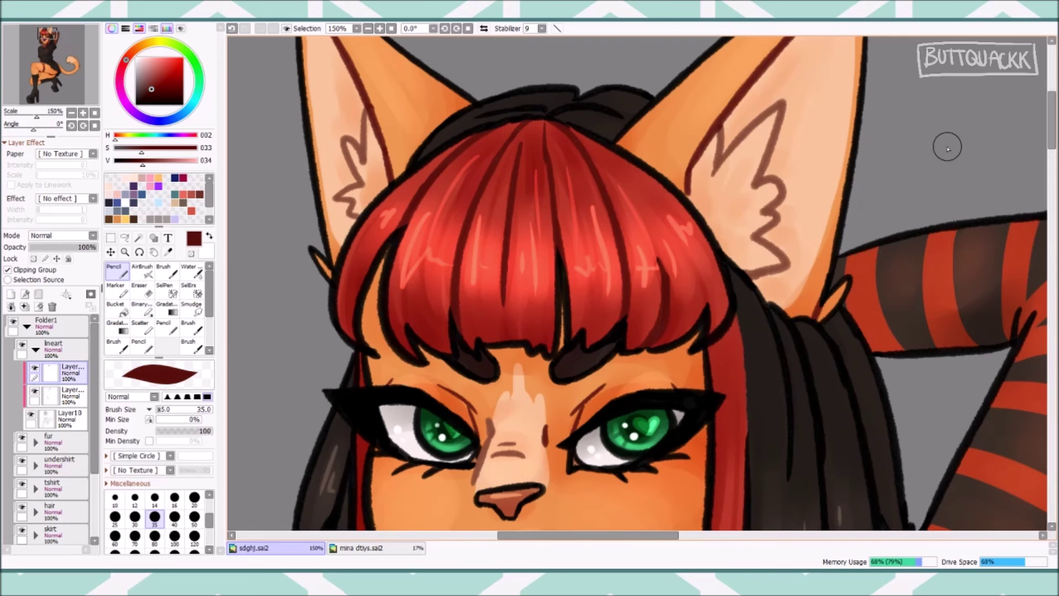
pyautogui.scroll(-2, 868, 252)
# Add another clipped lineart layer and select Layer66 to touch up the black hair with the size 35 Pencil in dark brown.
pyautogui.click(10, 294)
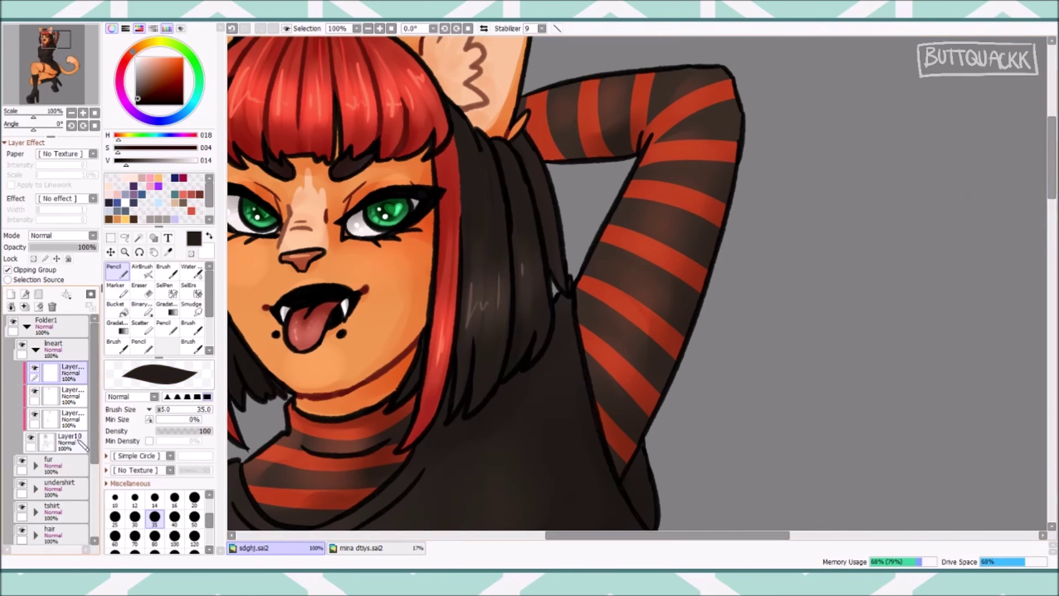
pyautogui.scroll(-5, 91, 441)
pyautogui.click(66, 507)
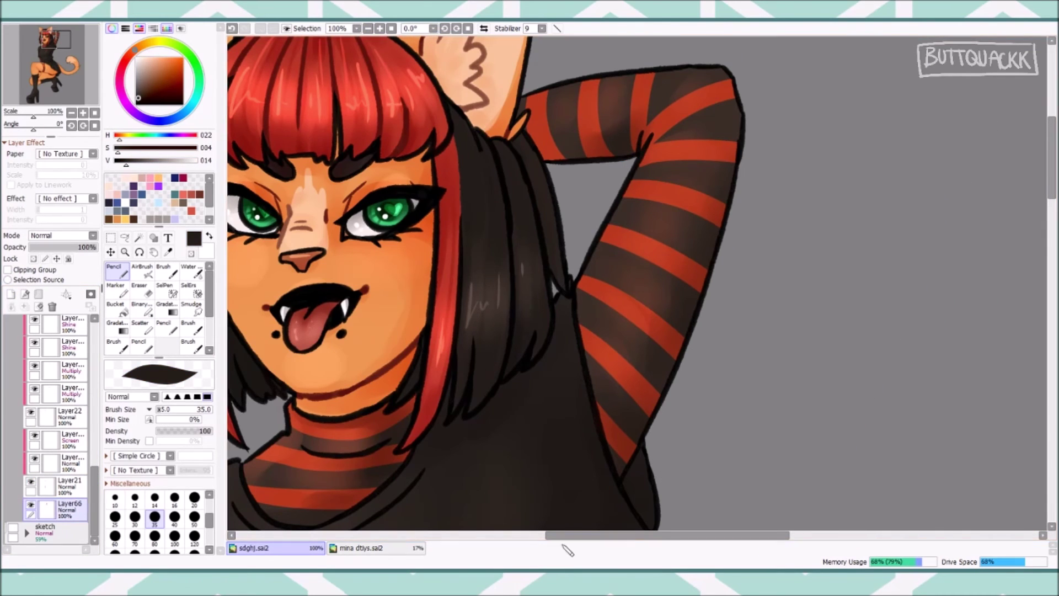
# Soften the inner strand lines of the black hair to near-black brown on the topmost clipped lineart layer with the size 35 Pencil.
pyautogui.hscroll(-5, 519, 362)
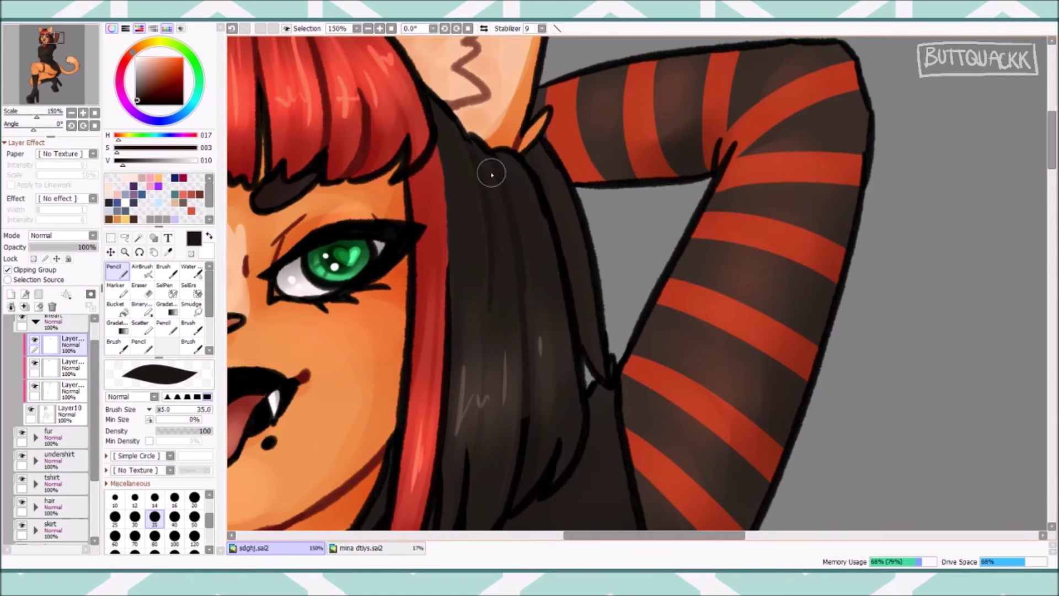
pyautogui.hotkey('ctrl', 'z')
pyautogui.scroll(-4, 562, 435)
pyautogui.hscroll(-10, 449, 301)
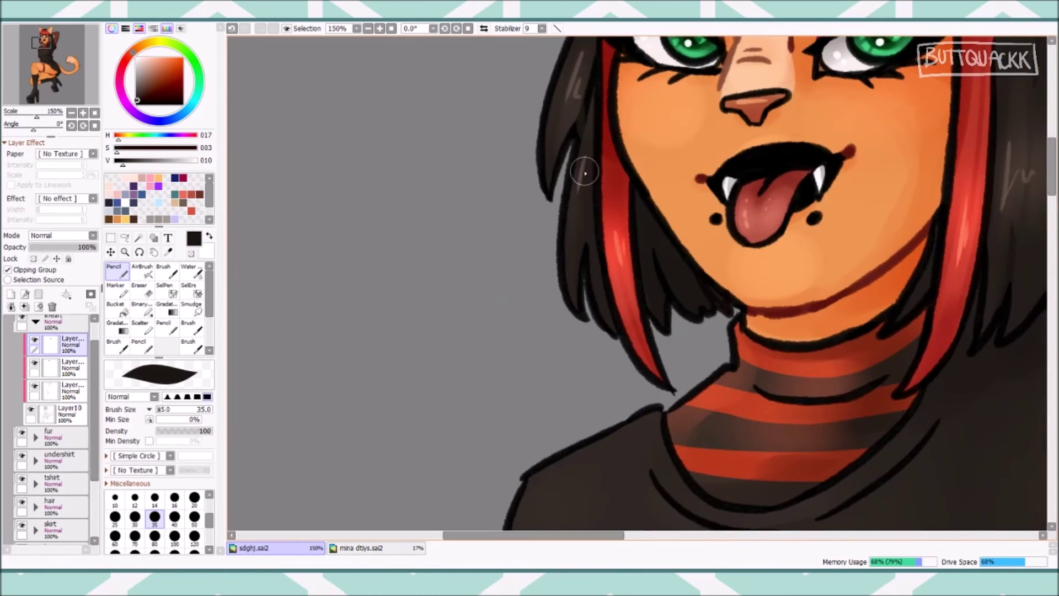
pyautogui.scroll(4, 580, 172)
pyautogui.scroll(-2, 704, 471)
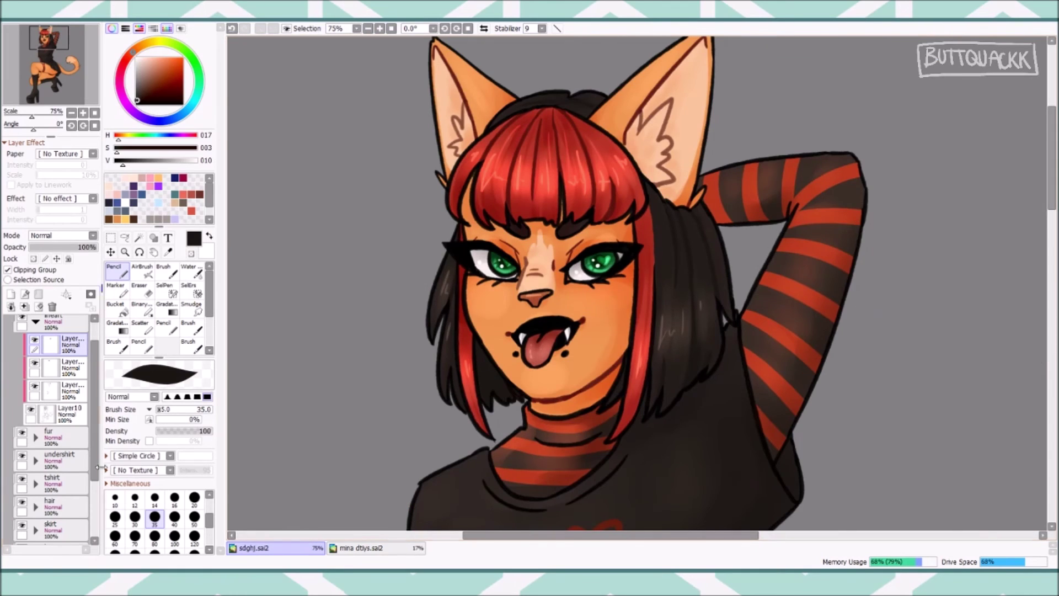
# Touch up the top of the black hair in dark brown on Layer66 with the size 35 Pencil.
pyautogui.scroll(-5, 55, 468)
pyautogui.click(70, 508)
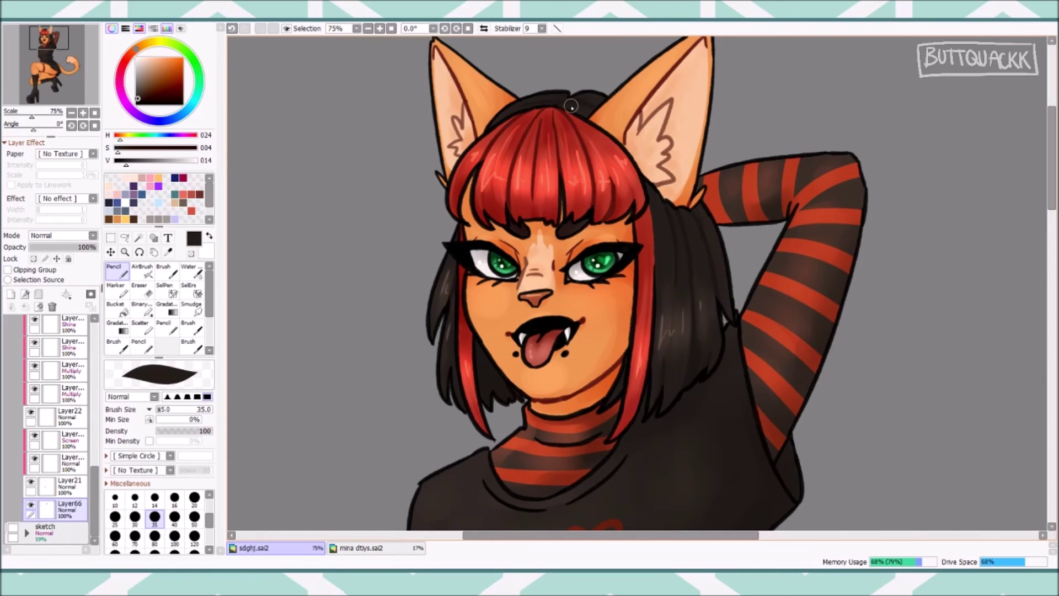
pyautogui.scroll(5, 55, 419)
# Colour the outline of the red bangs very dark red on a clipped layer directly above Layer10 with the size 35 Pencil.
pyautogui.click(70, 440)
pyautogui.scroll(1, 552, 276)
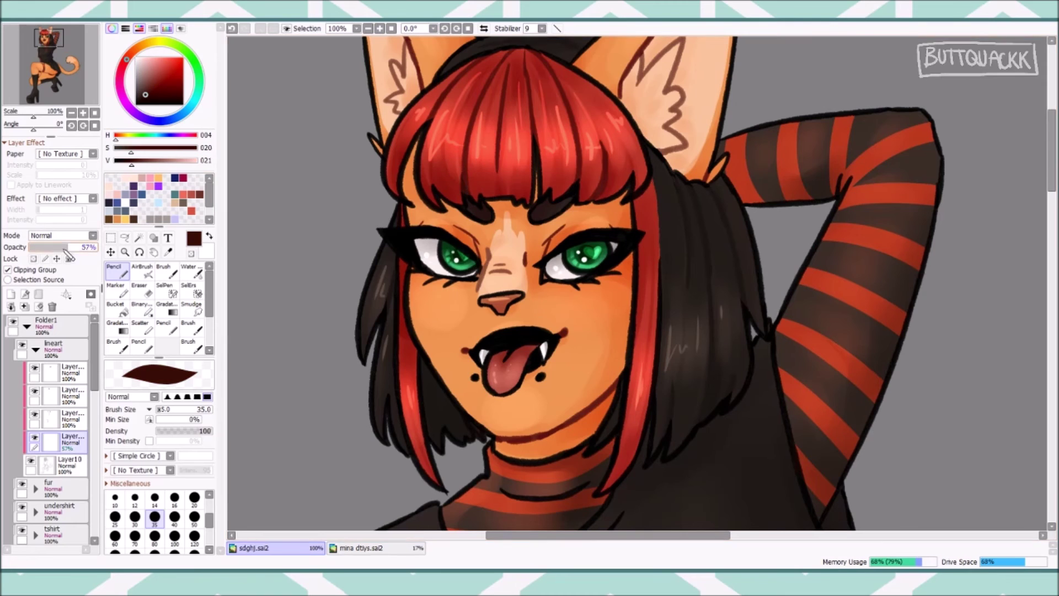
pyautogui.scroll(2, 552, 275)
pyautogui.moveTo(1054, 138); pyautogui.dragTo(1054, 117)
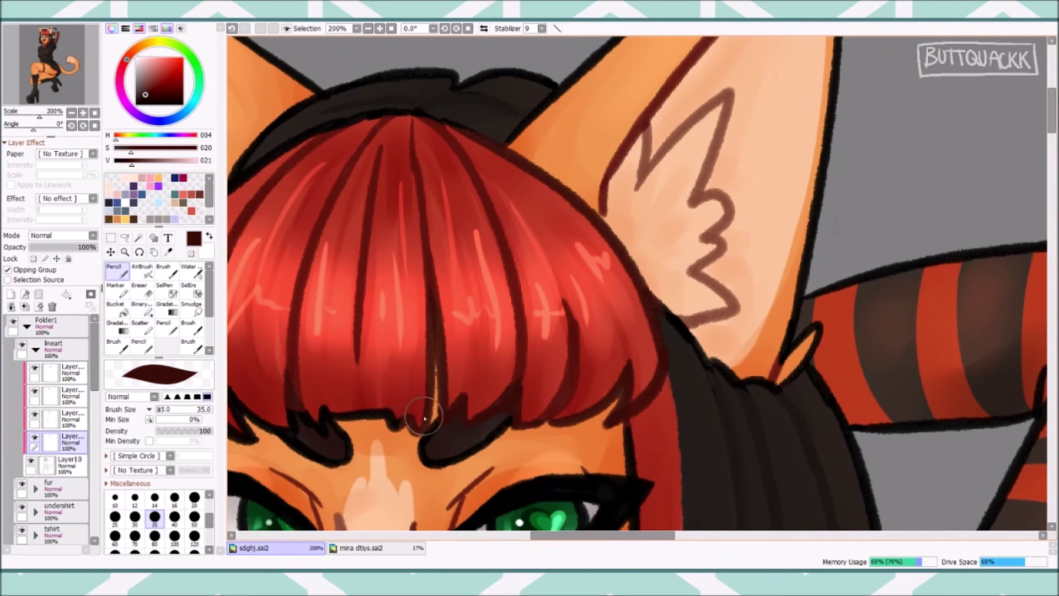
pyautogui.moveTo(287, 359); pyautogui.dragTo(425, 359)
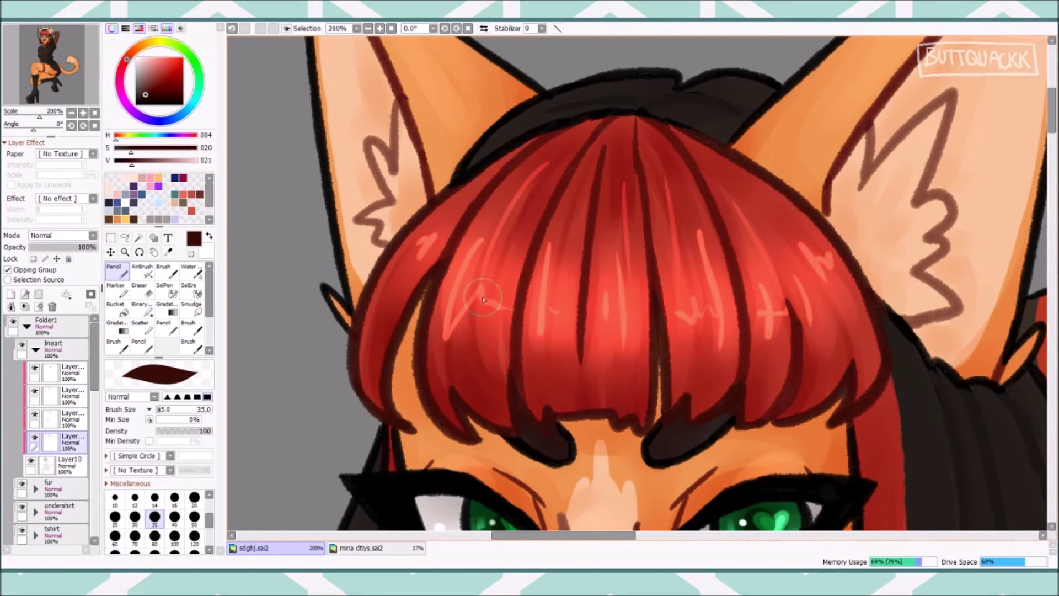
pyautogui.moveTo(419, 273); pyautogui.dragTo(407, 36)
# Colour the outlines of the long red side strands very dark red with the size 35 Pencil on the same layer.
pyautogui.scroll(-3, 379, 177)
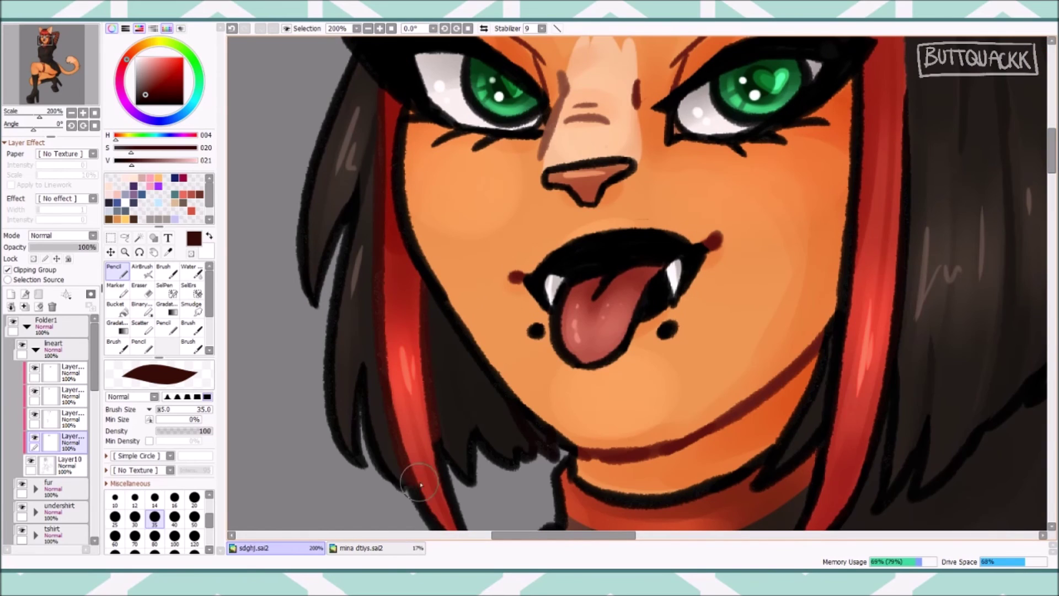
pyautogui.scroll(-3, 419, 408)
pyautogui.moveTo(584, 265); pyautogui.dragTo(342, 464)
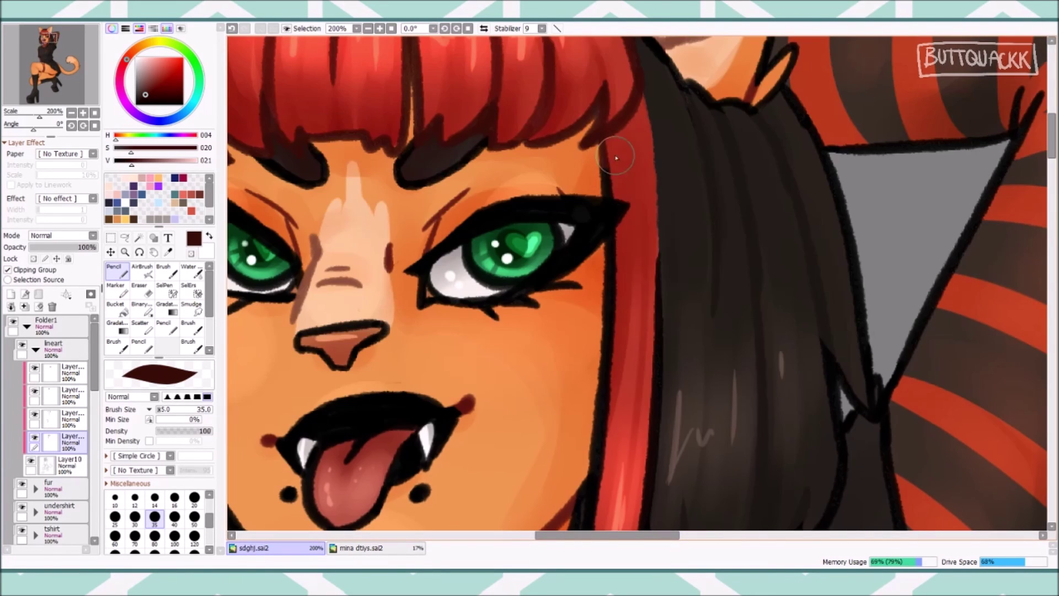
pyautogui.scroll(-3, 584, 279)
pyautogui.scroll(-3, 646, 106)
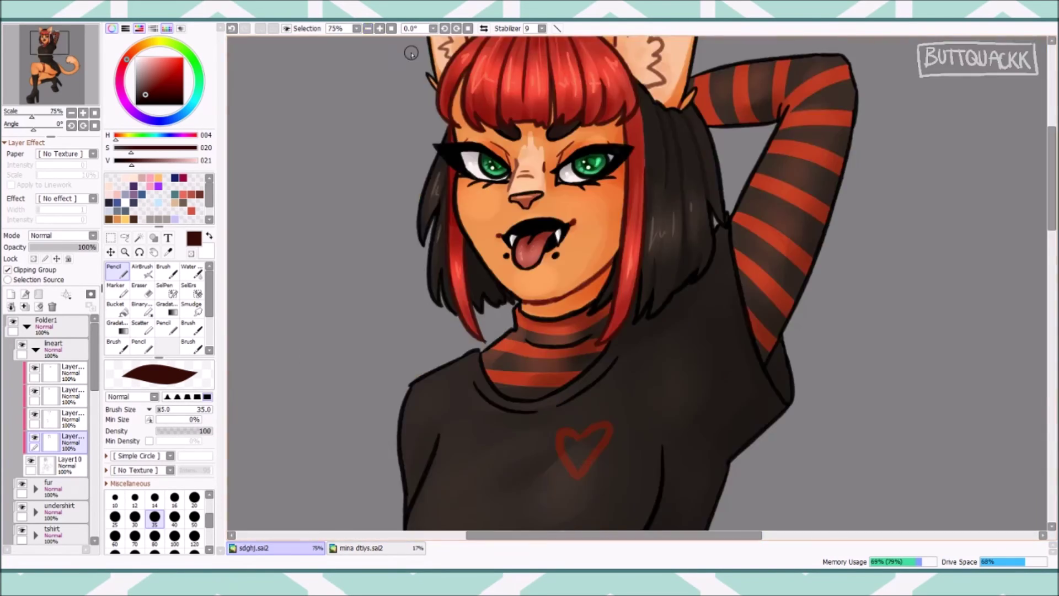
# Lock the bangs-outline layer's transparency and darken its lines to a deeper brownish red with the size 495 Pencil.
pyautogui.scroll(5, 390, 237)
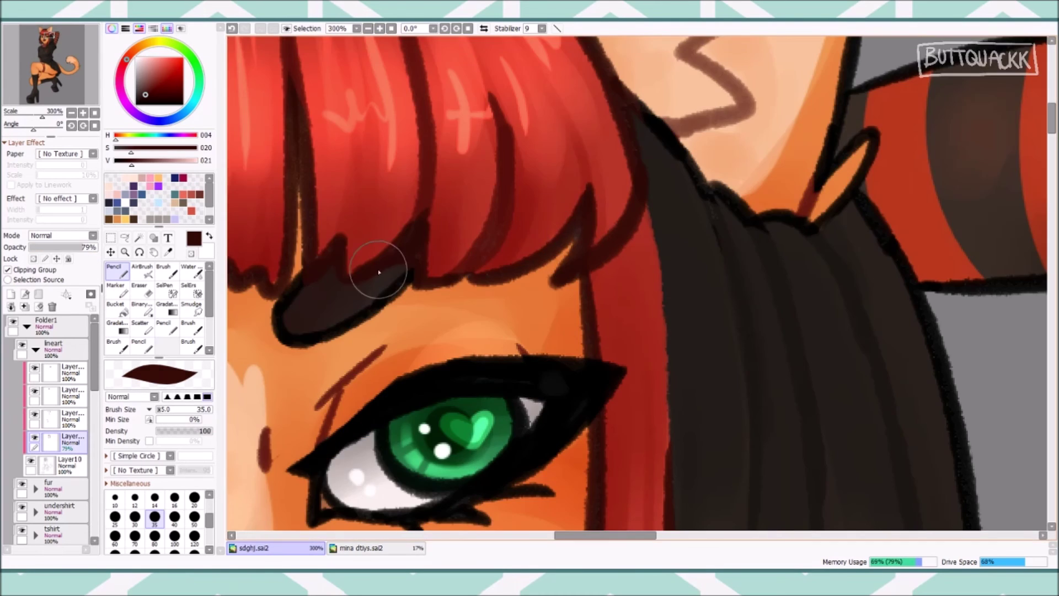
pyautogui.scroll(-6, 390, 237)
pyautogui.click(33, 258)
pyautogui.scroll(3, 1014, 134)
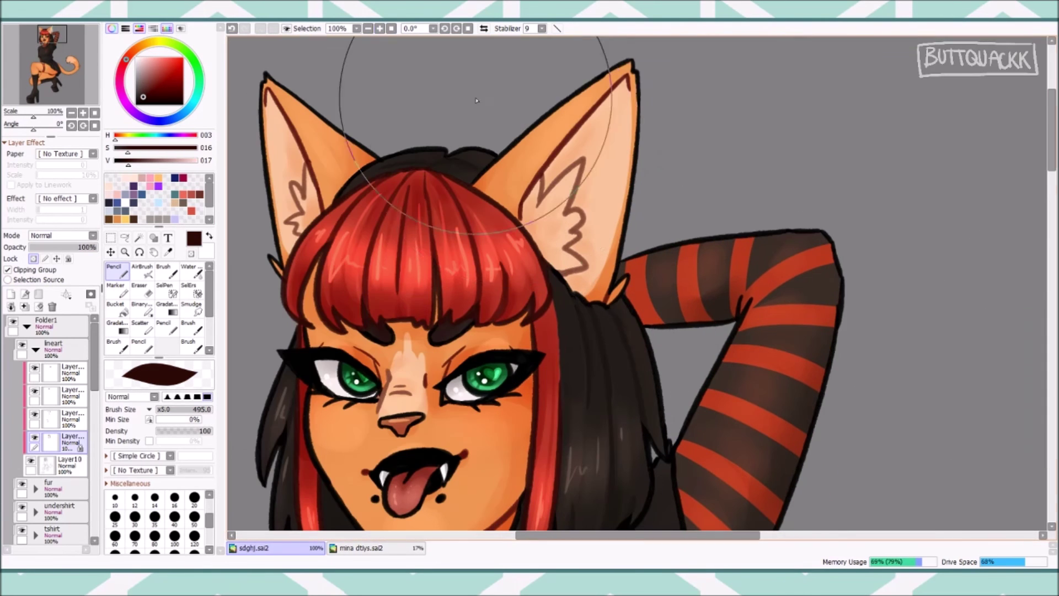
# Colour the outer ear and face outlines dark red on a new 69% opacity clipped layer with the size 65 Pencil and size 25 Eraser.
pyautogui.scroll(2, 614, 61)
pyautogui.moveTo(614, 61); pyautogui.dragTo(614, 216)
pyautogui.click(166, 411)
pyautogui.moveTo(624, 104)
pyautogui.mouseDown()
pyautogui.moveTo(612, 339)
pyautogui.moveTo(624, 435)
pyautogui.mouseUp()
pyautogui.hscroll(-5, 455, 372)
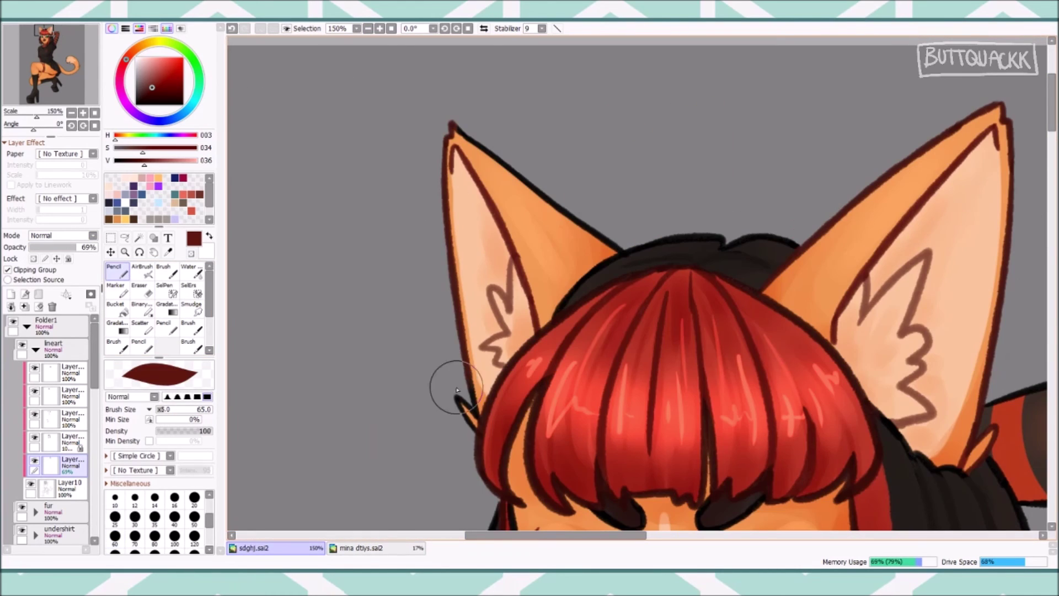
pyautogui.moveTo(1052, 115); pyautogui.dragTo(1053, 161)
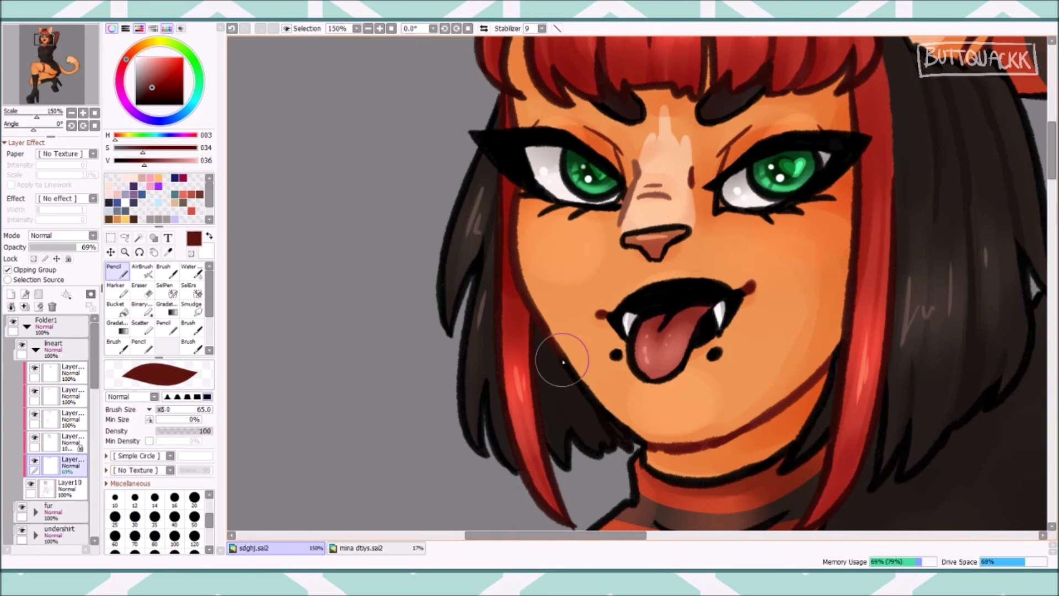
pyautogui.hotkey('ctrl', '-')
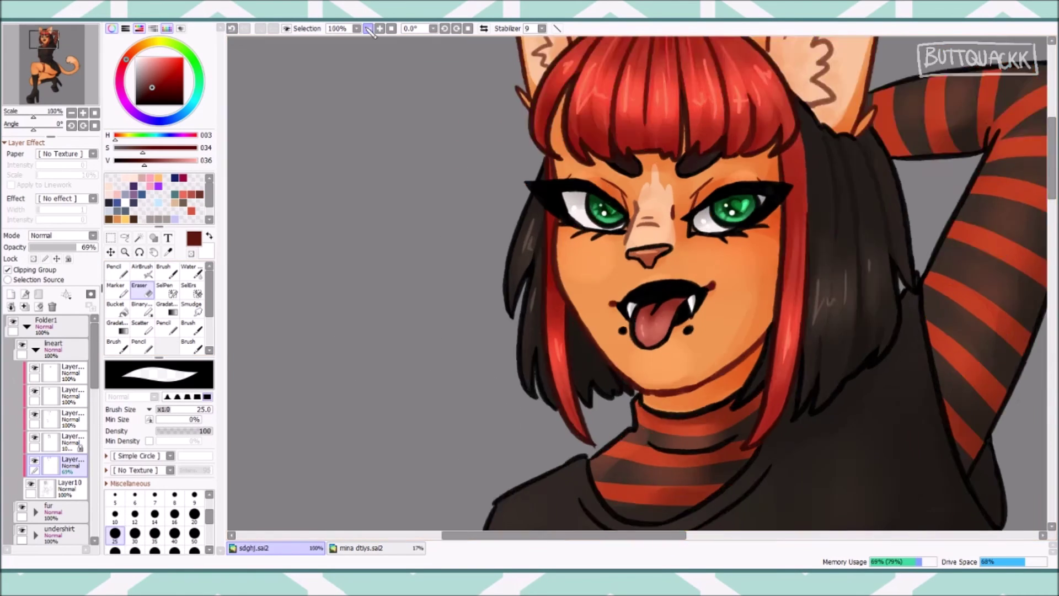
# Colour the outlines of the bare legs and knees very dark red with the size 65 Pencil on the fur-outline layer.
pyautogui.scroll(-5, 671, 414)
pyautogui.hscroll(-1, 466, 419)
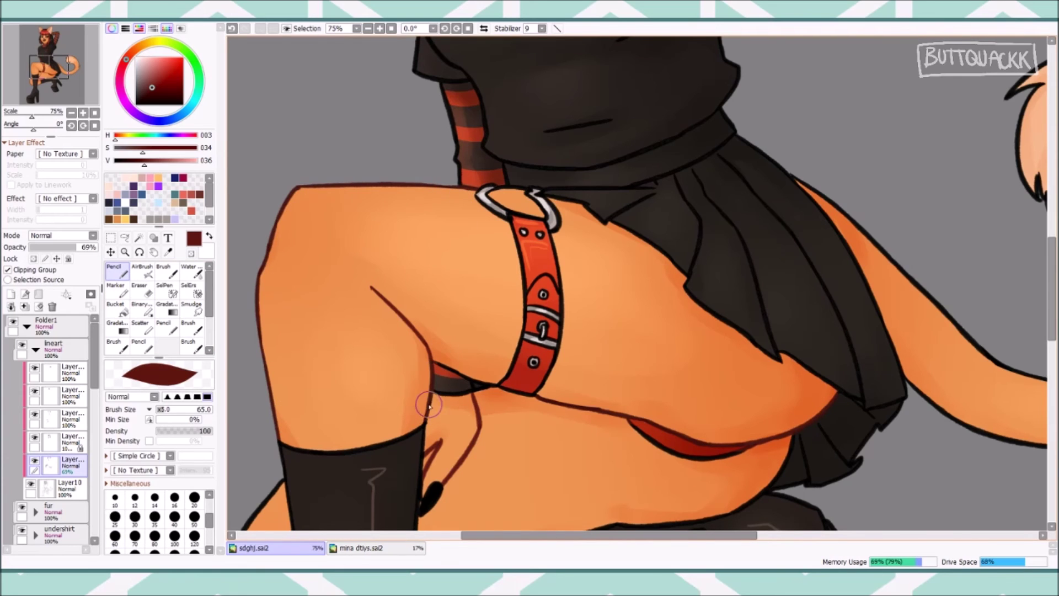
pyautogui.moveTo(1051, 262); pyautogui.dragTo(1032, 311)
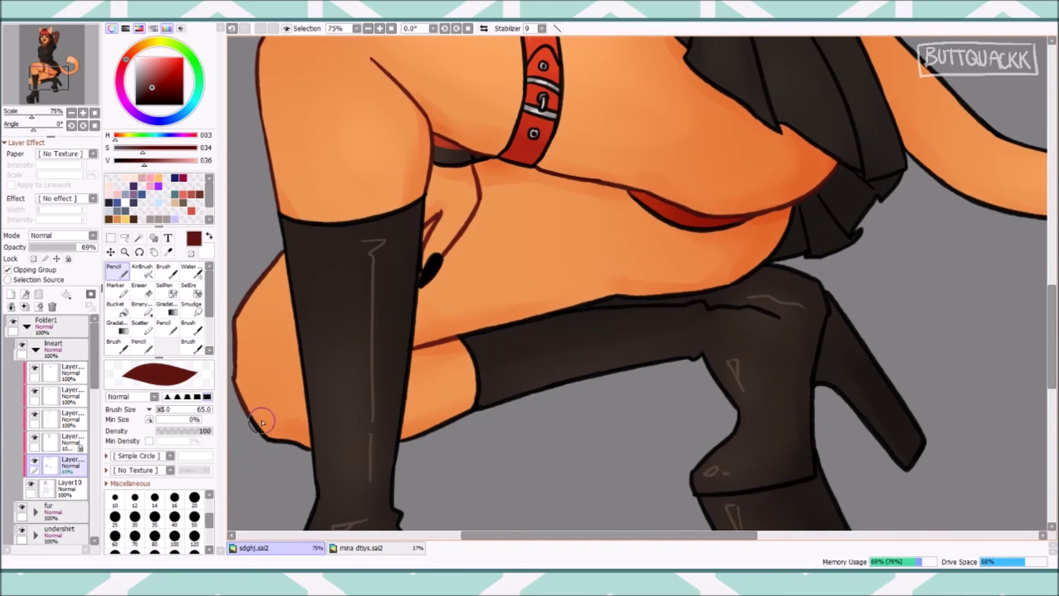
pyautogui.scroll(-2, 784, 231)
pyautogui.scroll(2, 632, 241)
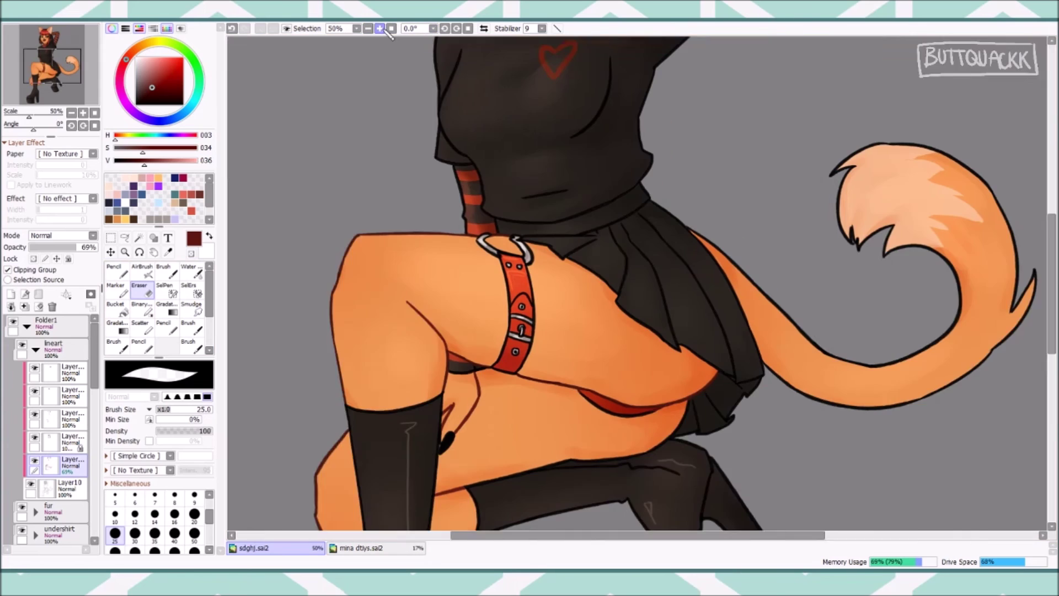
# Colour the whole tail outline, including its tufts, very dark red with the size 65 Pencil.
pyautogui.hscroll(3, 633, 241)
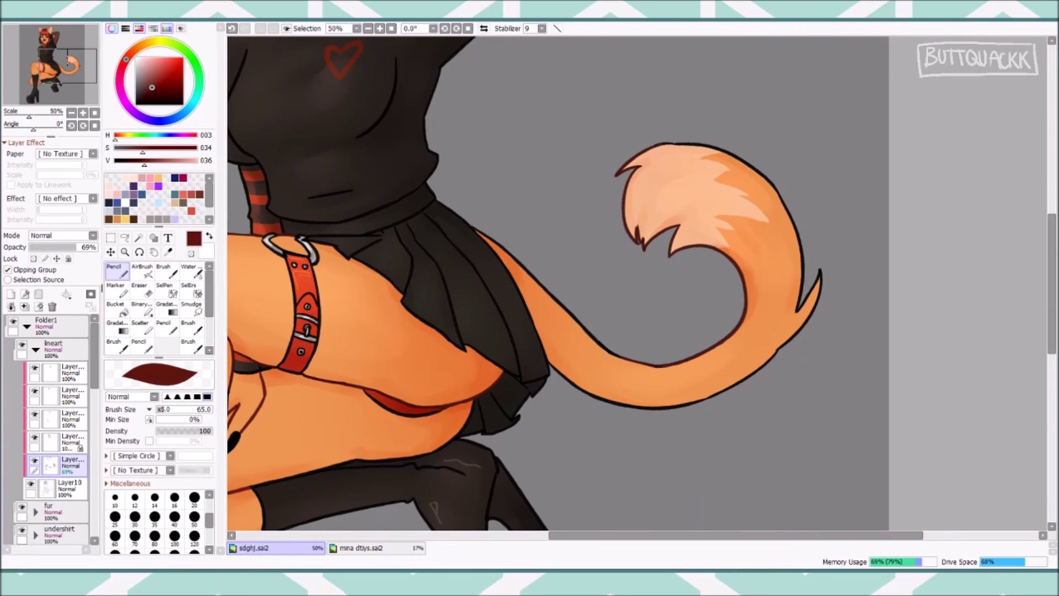
pyautogui.scroll(1, 485, 253)
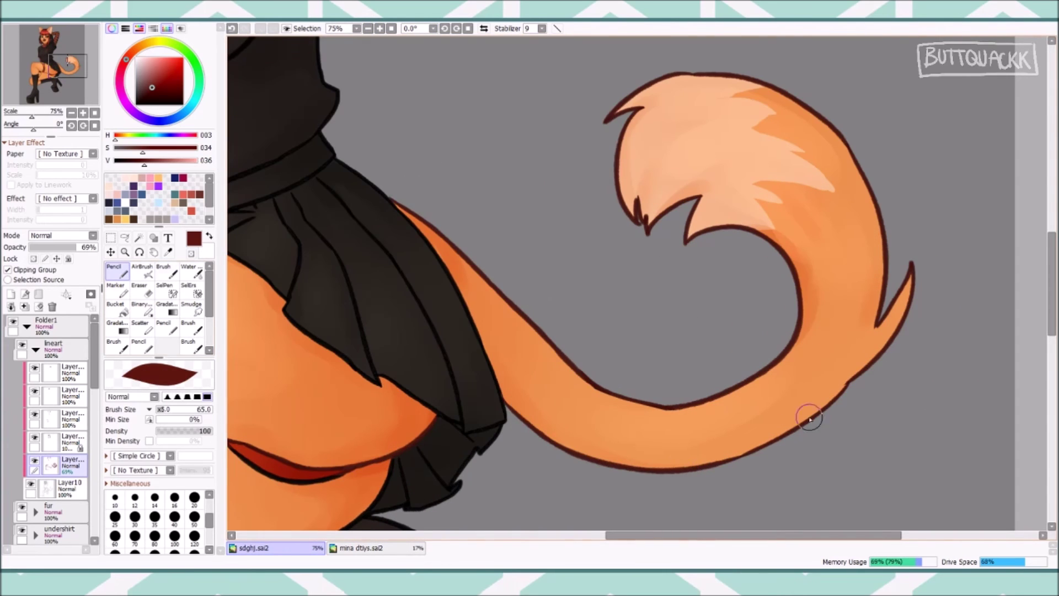
pyautogui.scroll(-1, 809, 418)
# Choose a lighter reddish brown (H 14, S 34, V 50) and raise the fur-outline layer's opacity to 75%.
pyautogui.click(122, 141)
pyautogui.scroll(-2, 658, 148)
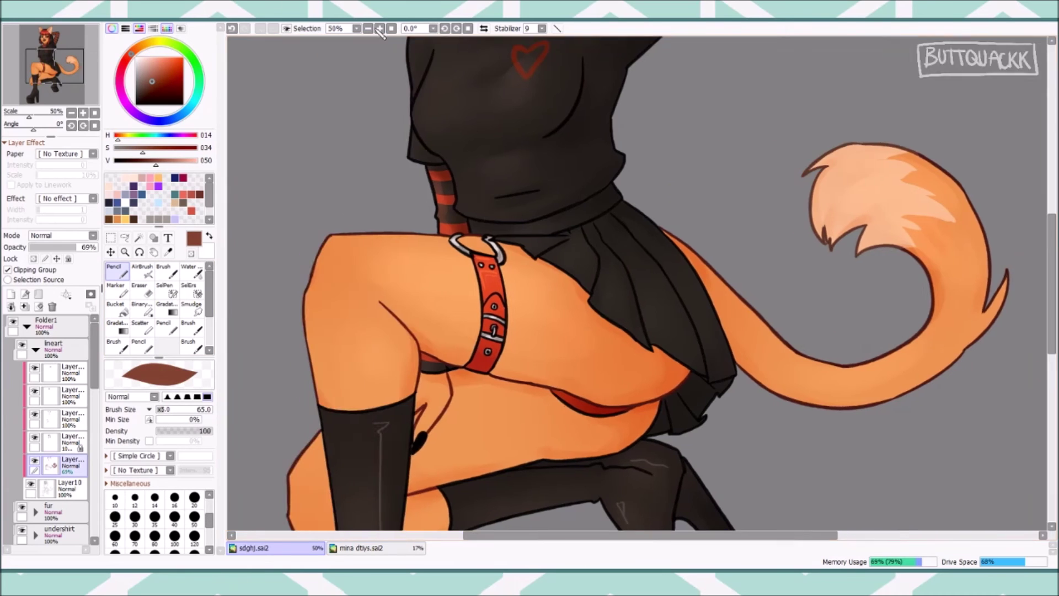
pyautogui.scroll(1, 552, 110)
pyautogui.scroll(5, 465, 37)
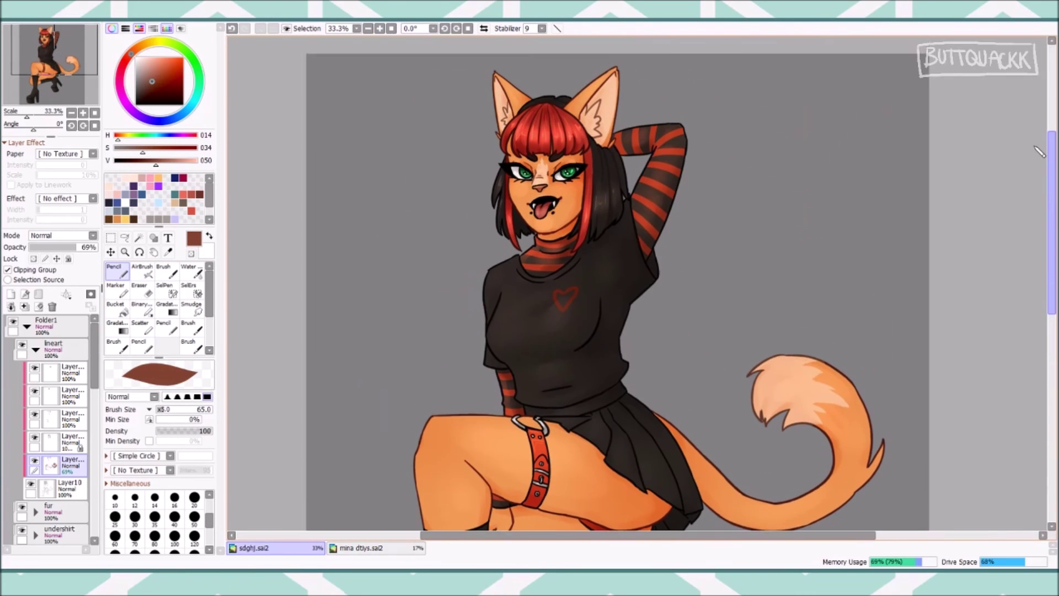
# Colour the striped turtleneck's outline dark reddish brown on a new clipped layer with the size 65 Pencil.
pyautogui.hotkey('ctrl', 'shift', 'n')
pyautogui.scroll(3, 728, 134)
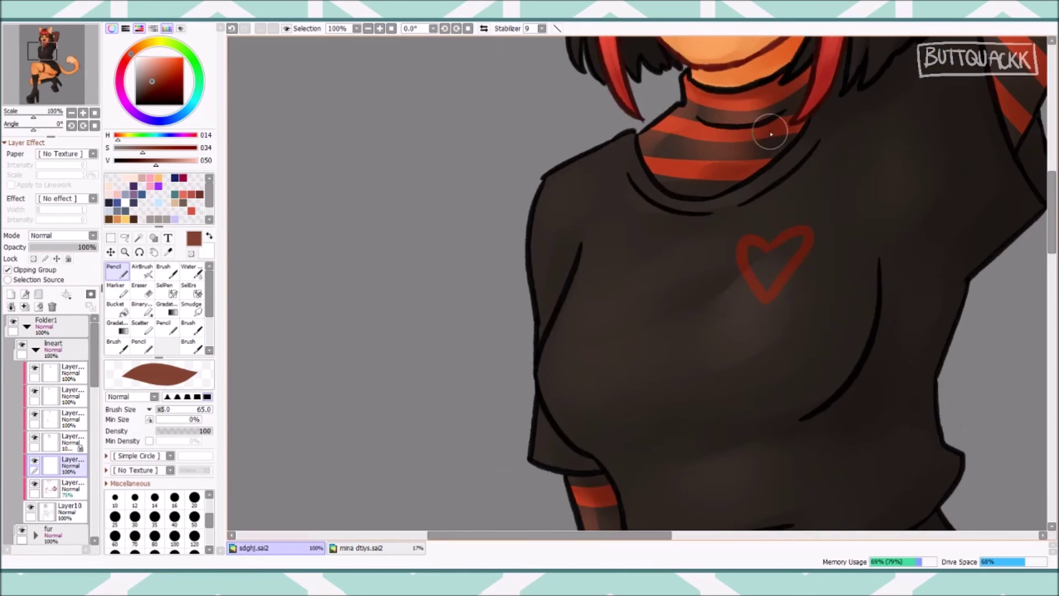
pyautogui.keyDown('alt'); pyautogui.click(728, 134); pyautogui.keyUp('alt')
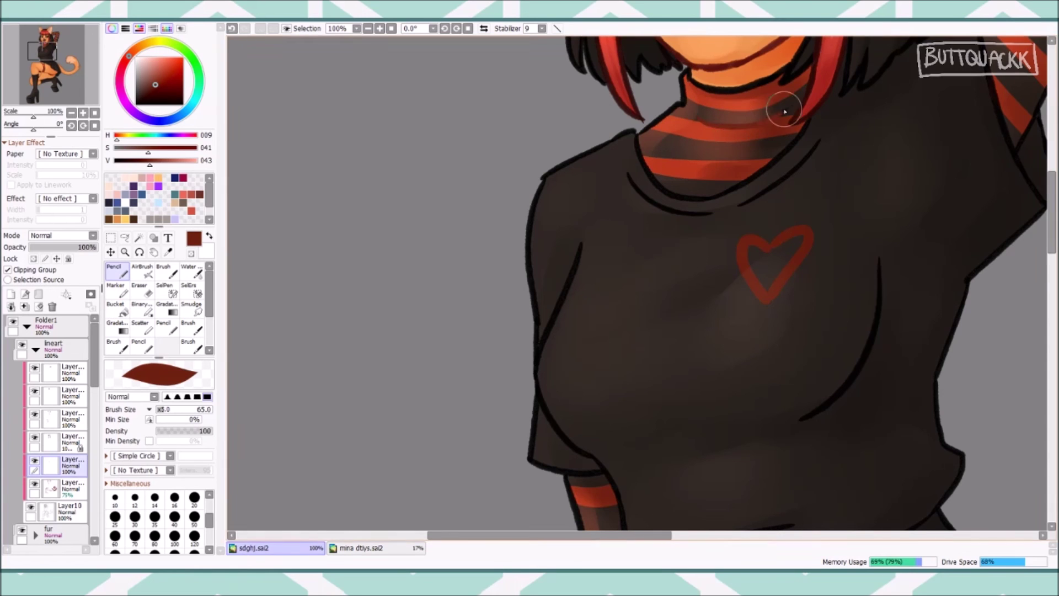
pyautogui.keyDown('alt'); pyautogui.click(731, 133); pyautogui.keyUp('alt')
pyautogui.scroll(2, 702, 91)
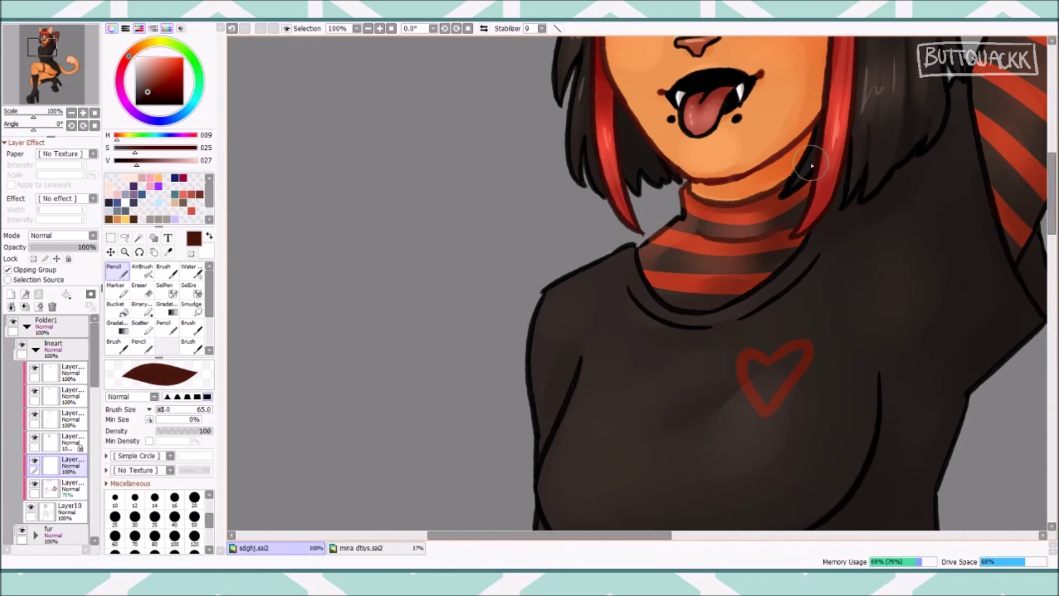
# Colour the raised sleeve's outline in dark red and dark brown to match its stripes with the size 20 Pencil.
pyautogui.hscroll(4, 705, 196)
pyautogui.scroll(2, 728, 251)
pyautogui.scroll(3, 763, 185)
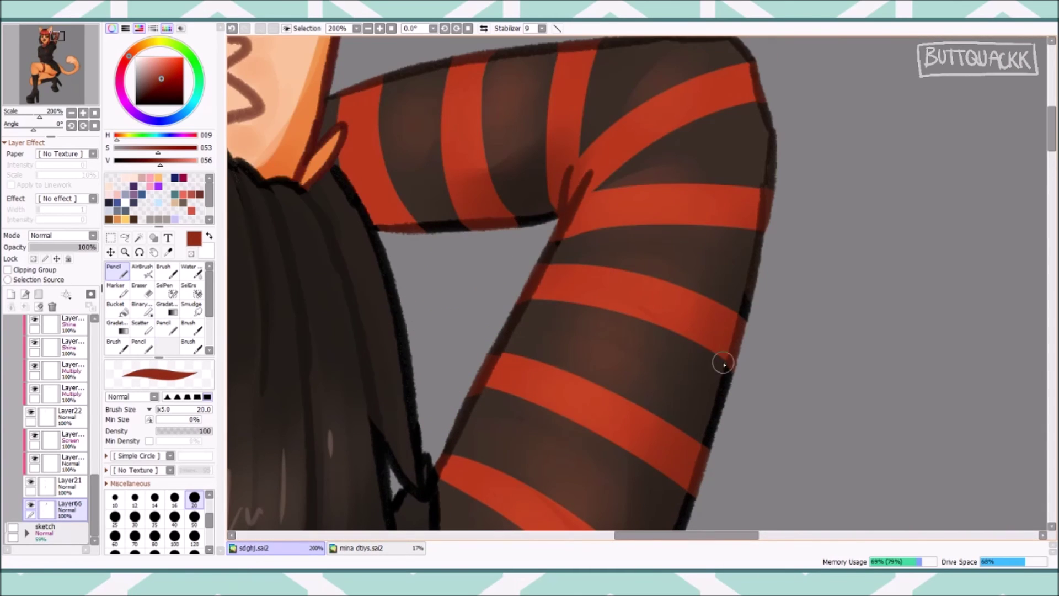
# Soften the fold lines of the T-shirt and skirt to a dark brownish grey with the size 20 Pencil.
pyautogui.scroll(5, 723, 364)
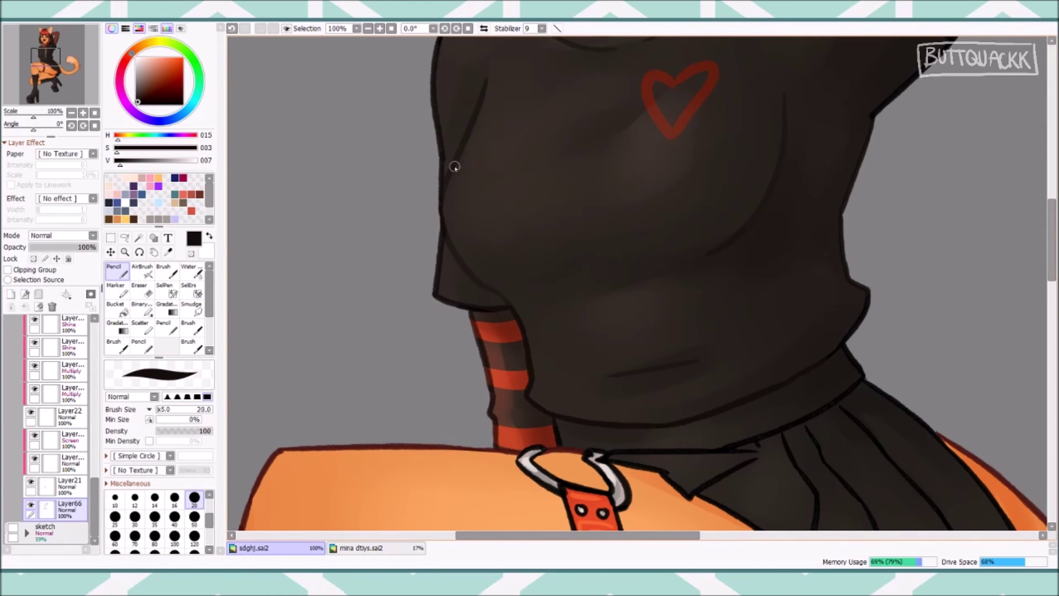
pyautogui.scroll(5, 556, 268)
pyautogui.hotkey('ctrl', '-')
pyautogui.hotkey('ctrl', '-')
pyautogui.hotkey('ctrl', '-')
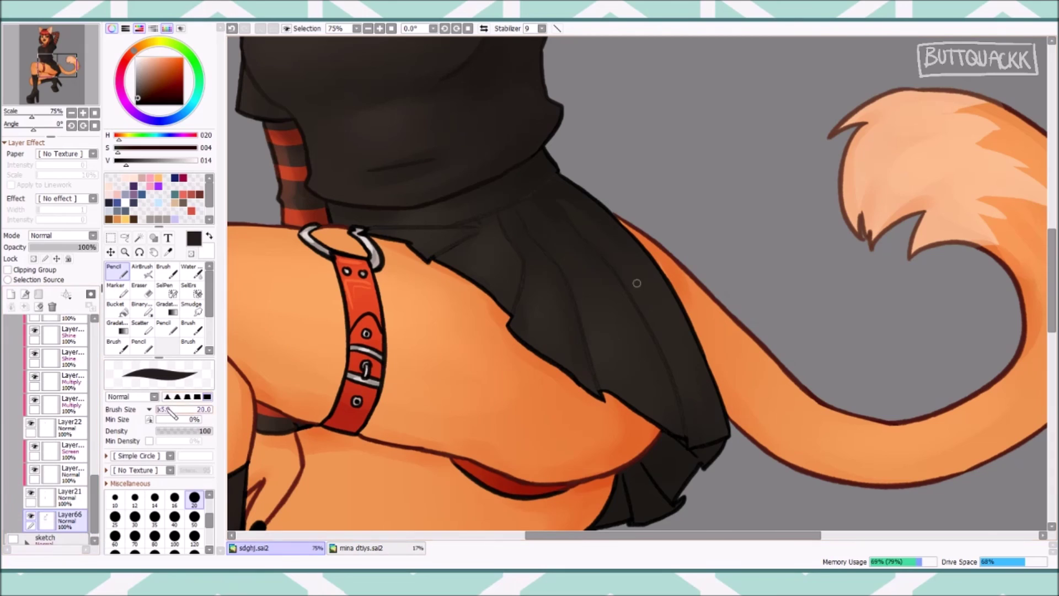
# Lighten the skirt's fold lines with the size 70 Pencil on the transparency-locked clothing-outline layer at 80% opacity.
pyautogui.press(']')
pyautogui.press(']')
pyautogui.press(']')
pyautogui.press(']')
pyautogui.press(']')
pyautogui.press(']')
pyautogui.press(']')
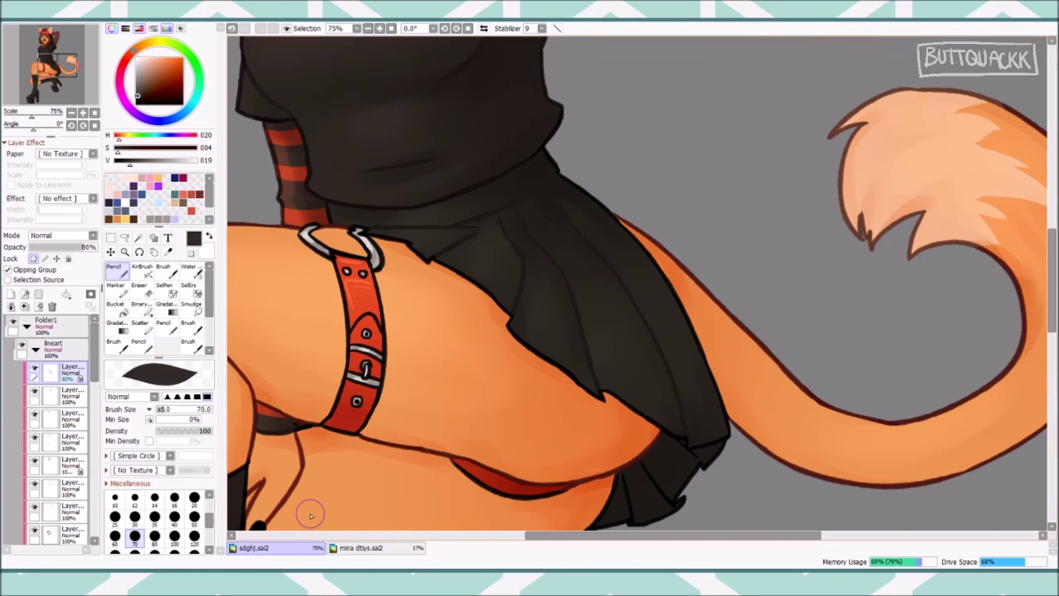
# Colour the outline of the red thigh strap dark red with the size 35 Pencil on the 75% opacity clipped layer.
pyautogui.keyDown('alt'); pyautogui.click(449, 224); pyautogui.keyUp('alt')
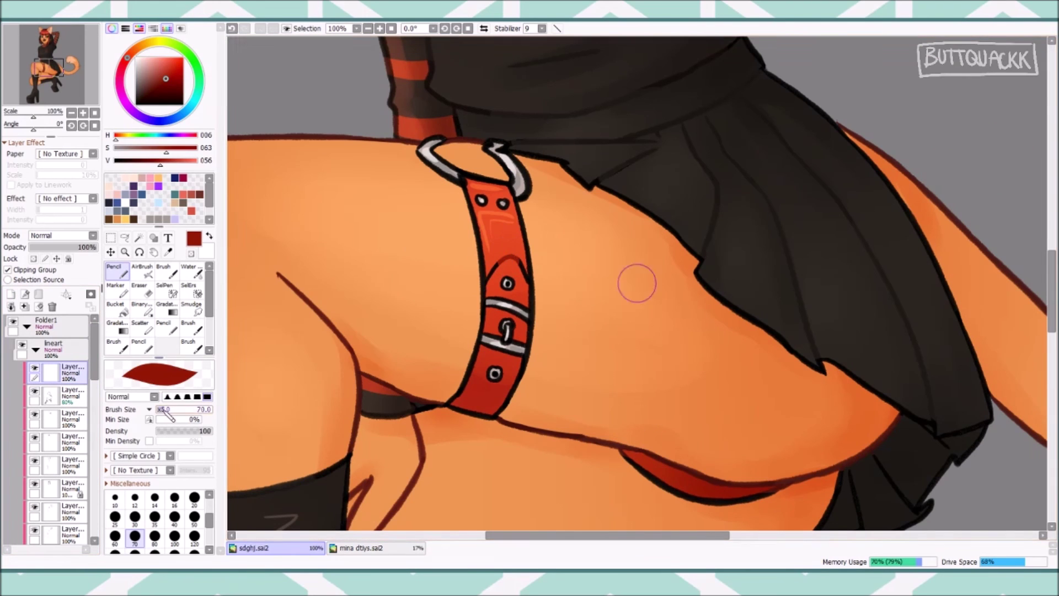
pyautogui.click(154, 516)
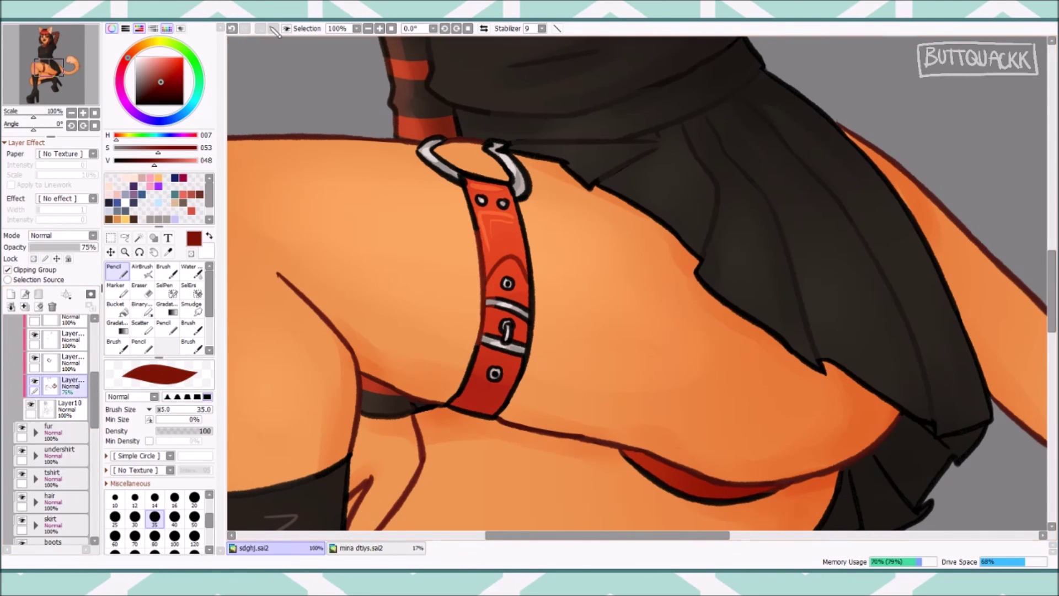
pyautogui.keyDown('alt'); pyautogui.click(500, 326); pyautogui.keyUp('alt')
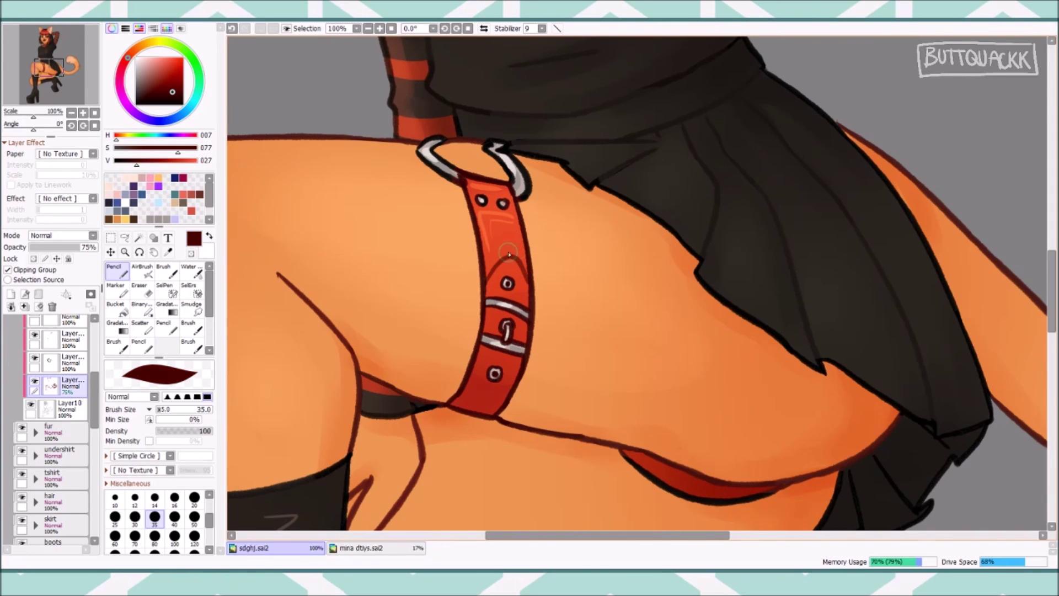
pyautogui.scroll(2, 505, 203)
# Colour the strap's buckle and stud outlines dark brown with the size 35 Pencil on a new clipped layer at 66% opacity.
pyautogui.hotkey('ctrl', 'shift', 'n')
pyautogui.keyDown('alt'); pyautogui.click(389, 228); pyautogui.keyUp('alt')
pyautogui.keyDown('alt'); pyautogui.click(443, 353); pyautogui.keyUp('alt')
pyautogui.keyDown('alt'); pyautogui.click(444, 375); pyautogui.keyUp('alt')
pyautogui.keyDown('alt'); pyautogui.click(447, 377); pyautogui.keyUp('alt')
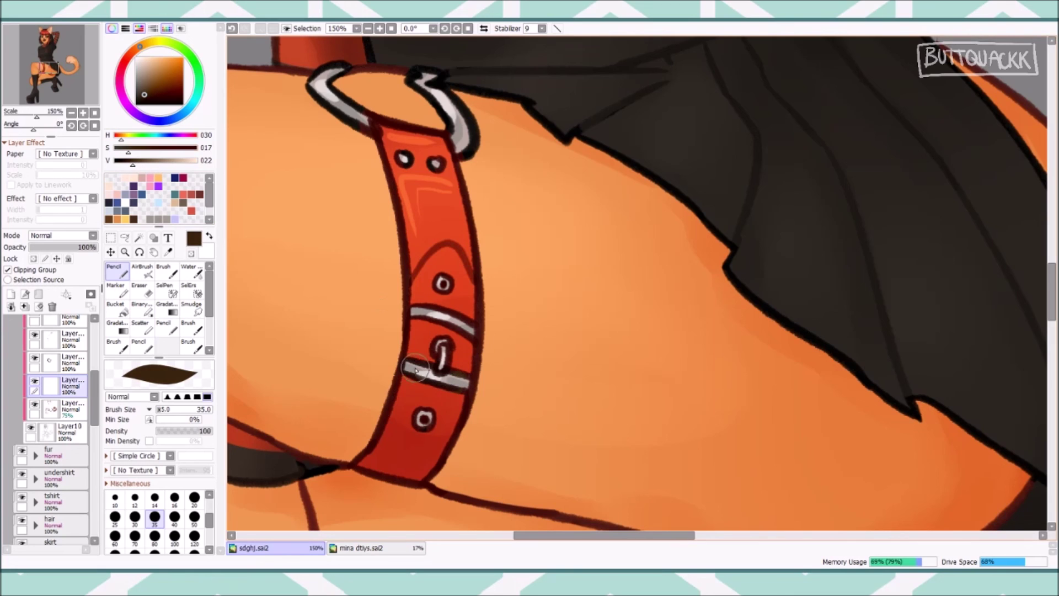
pyautogui.scroll(2, 449, 342)
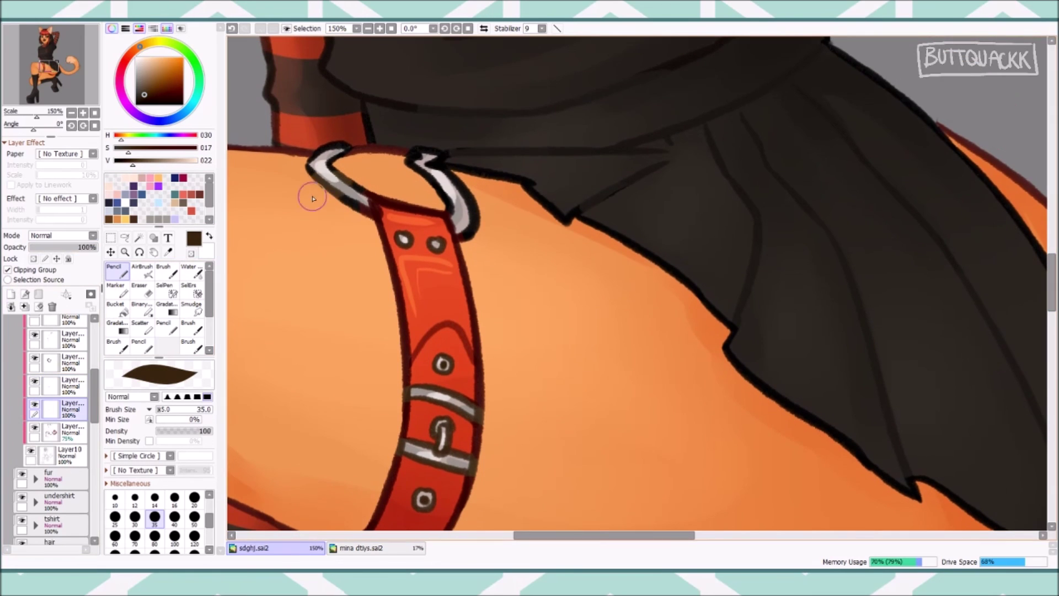
pyautogui.hotkey('ctrl', 'shift', 'n')
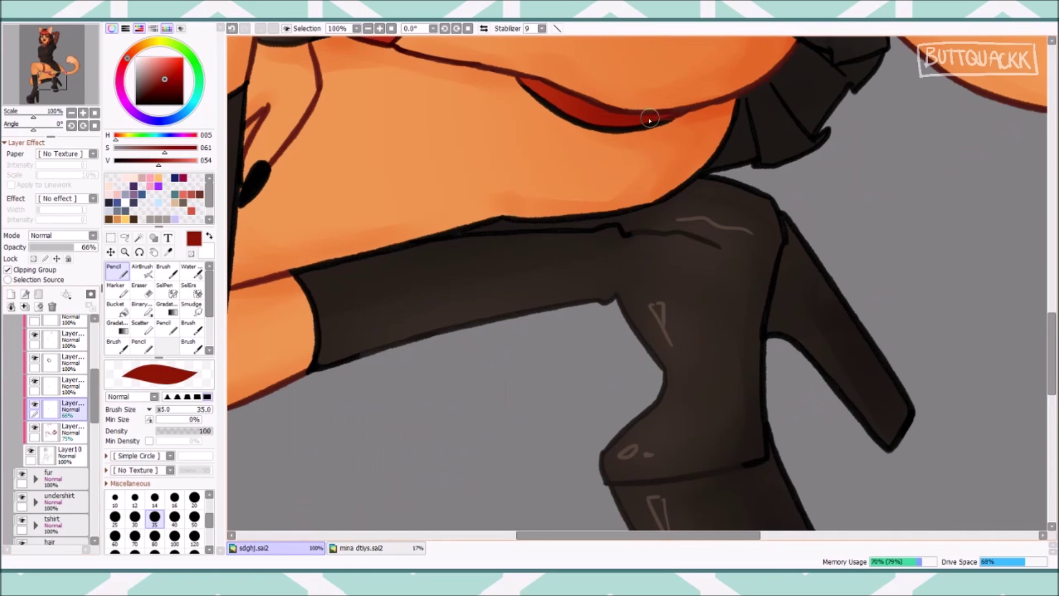
# Colour the outlines of the red underwear, nose and tongue dark red with the size 35 Pencil on the 75% opacity layer.
pyautogui.keyDown('alt'); pyautogui.click(560, 110); pyautogui.keyUp('alt')
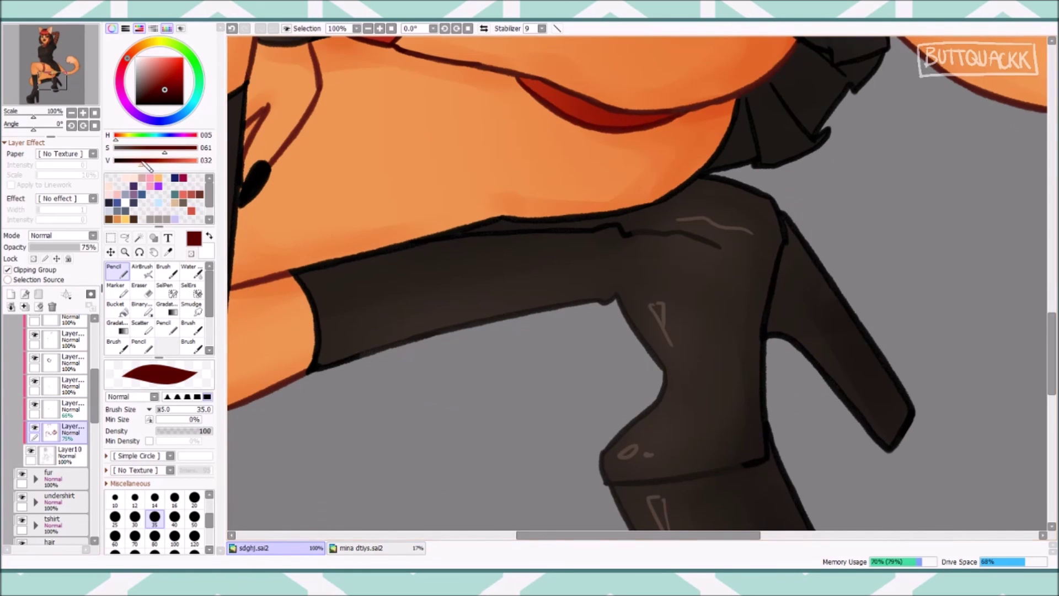
pyautogui.scroll(15, 935, 164)
pyautogui.hotkey('ctrl', '+')
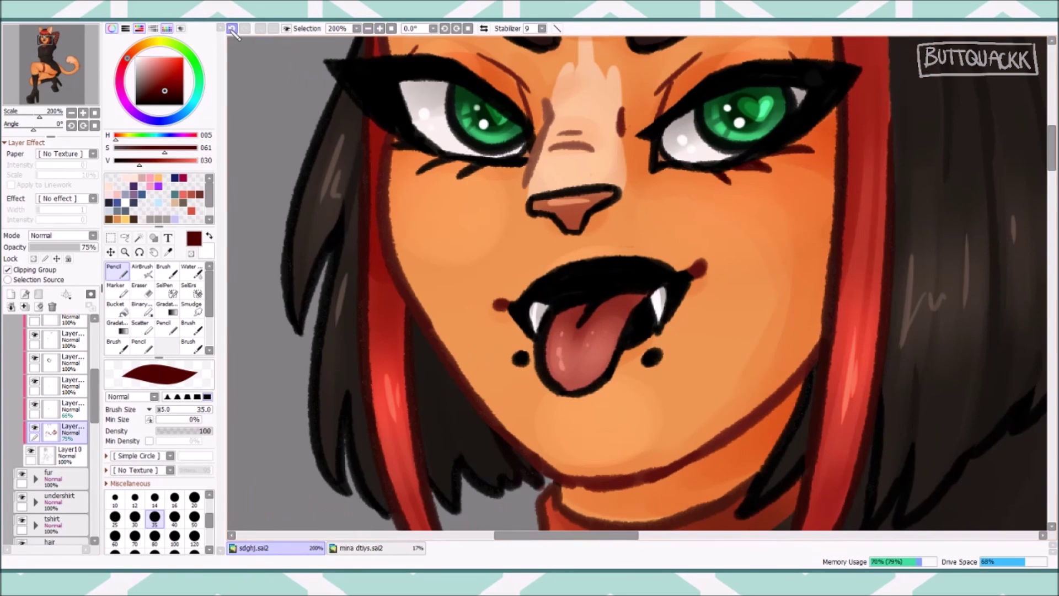
pyautogui.scroll(-1, 591, 290)
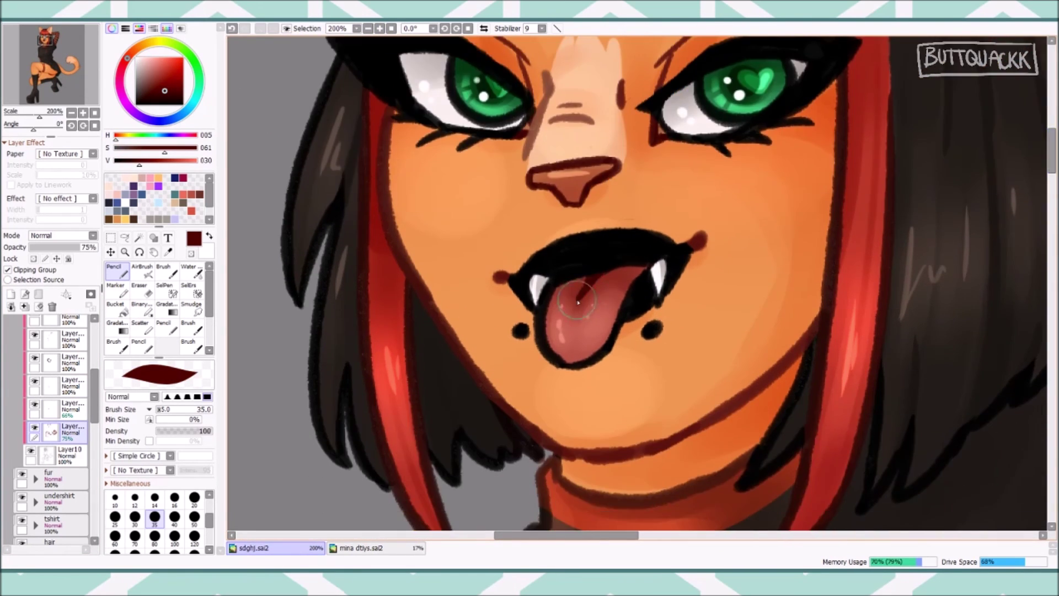
# Add light grey highlights to the chin piercings and lower lip with the size 20 Pencil, and try an AirBrush sheen on the upper lip.
pyautogui.keyDown('alt'); pyautogui.click(540, 287); pyautogui.keyUp('alt')
pyautogui.press('n')
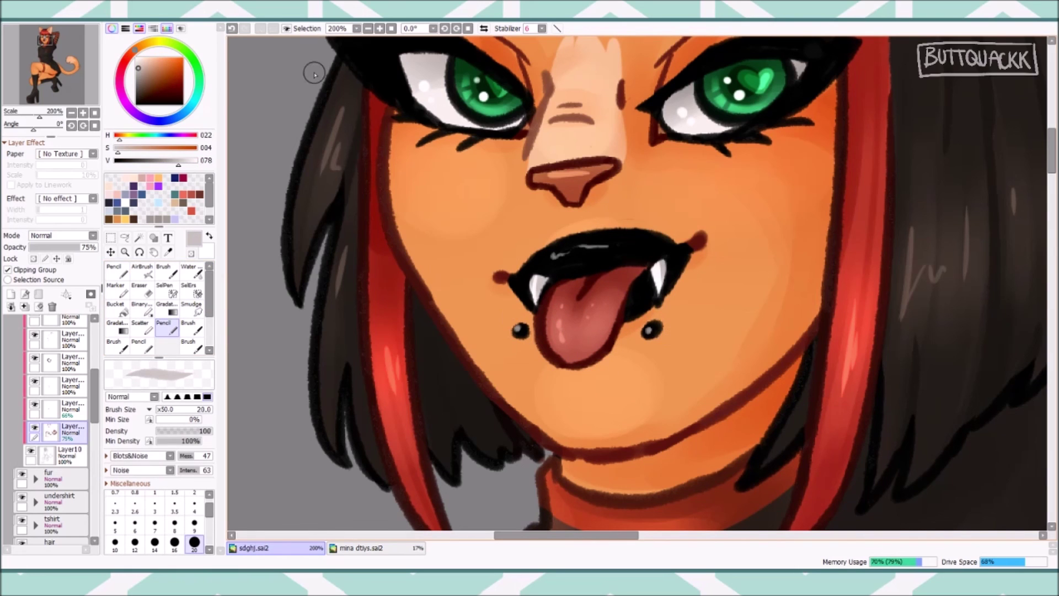
pyautogui.hotkey('ctrl', 'z')
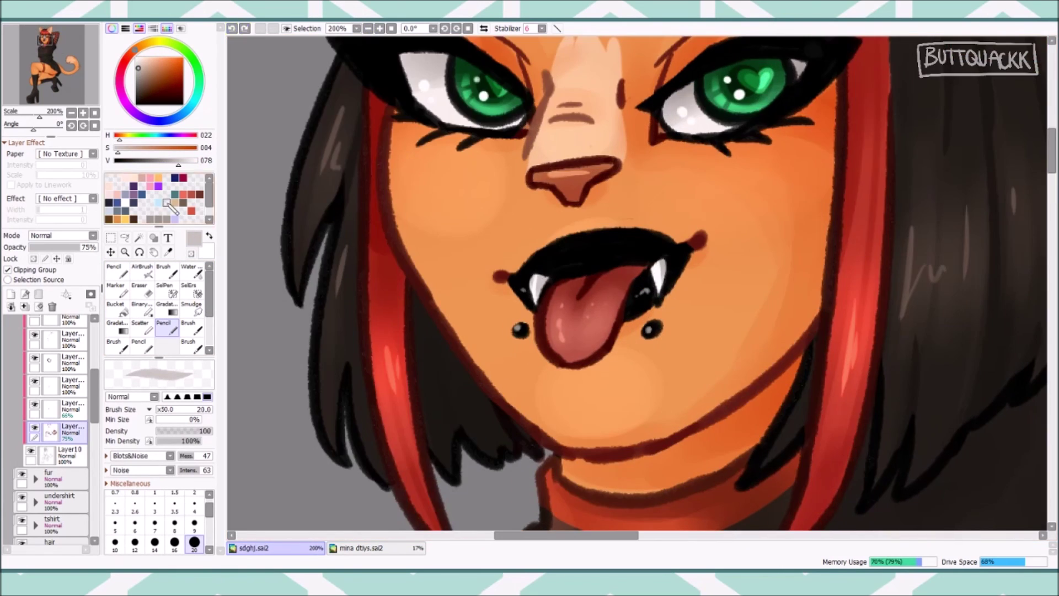
pyautogui.press('v')
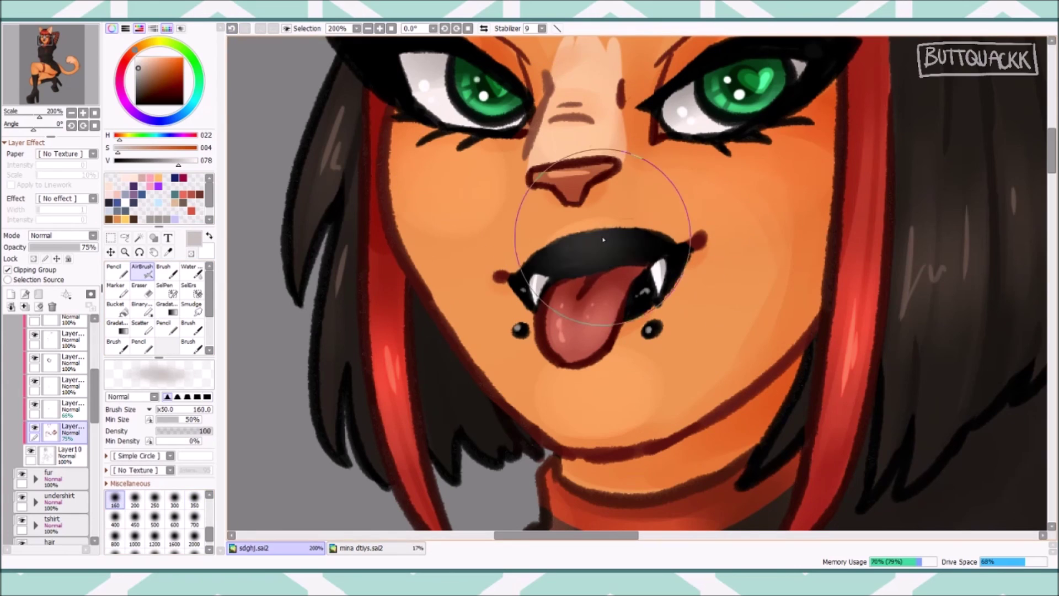
# Colour the iris outlines dark green on a separate clipped layer with the size 35 Pencil.
pyautogui.click(380, 28)
pyautogui.scroll(6, 634, 248)
pyautogui.click(51, 406)
pyautogui.click(113, 271)
pyautogui.keyDown('alt'); pyautogui.click(405, 190); pyautogui.keyUp('alt')
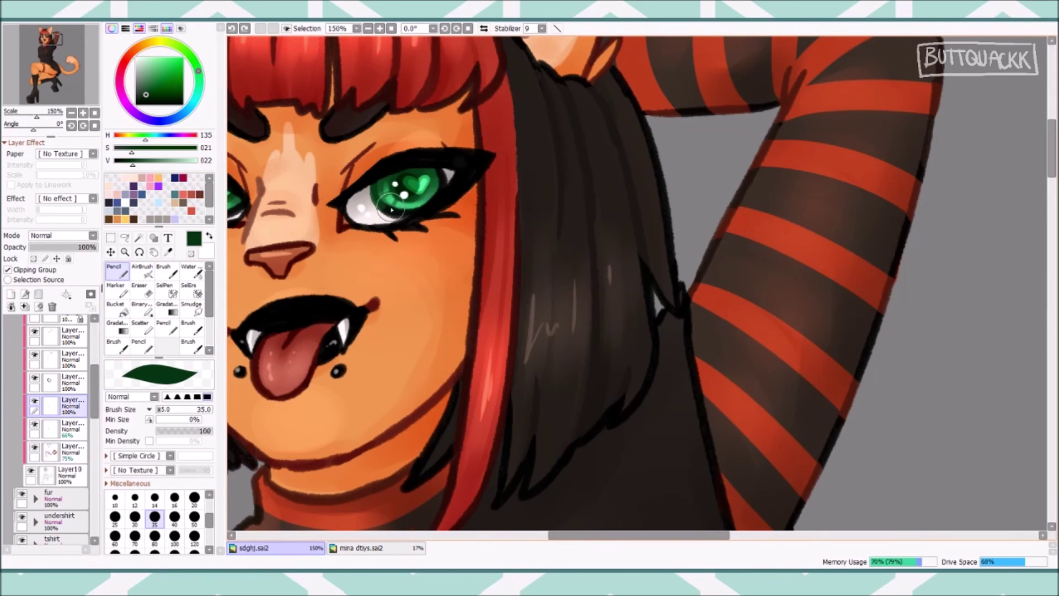
pyautogui.hscroll(-3, 366, 173)
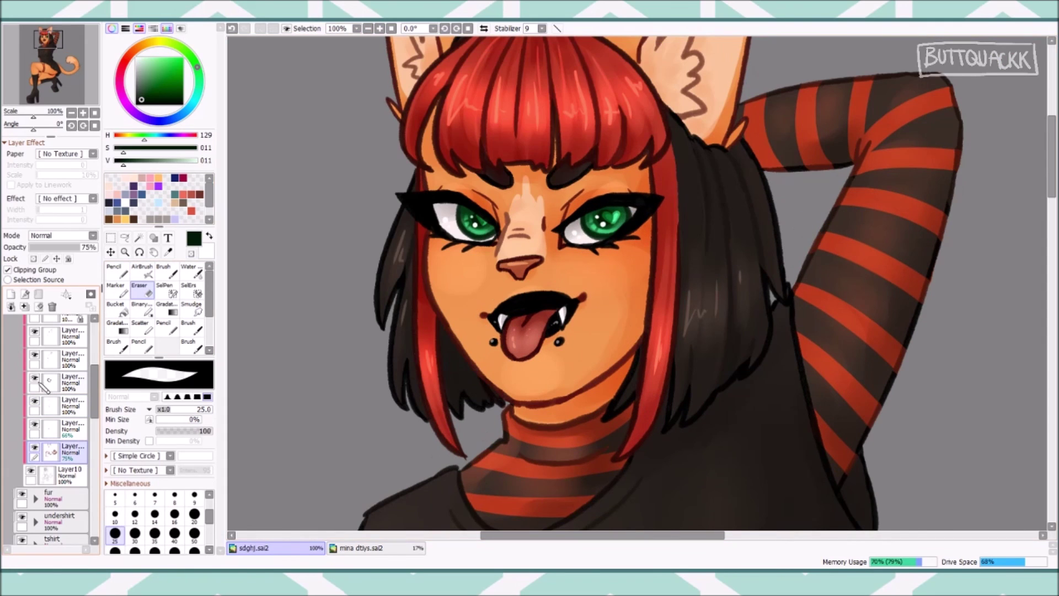
# Erase the dark red colouring from the mouth-corner outlines on the 75% opacity layer with the size 25 Eraser.
pyautogui.scroll(3, 42, 358)
pyautogui.click(38, 402)
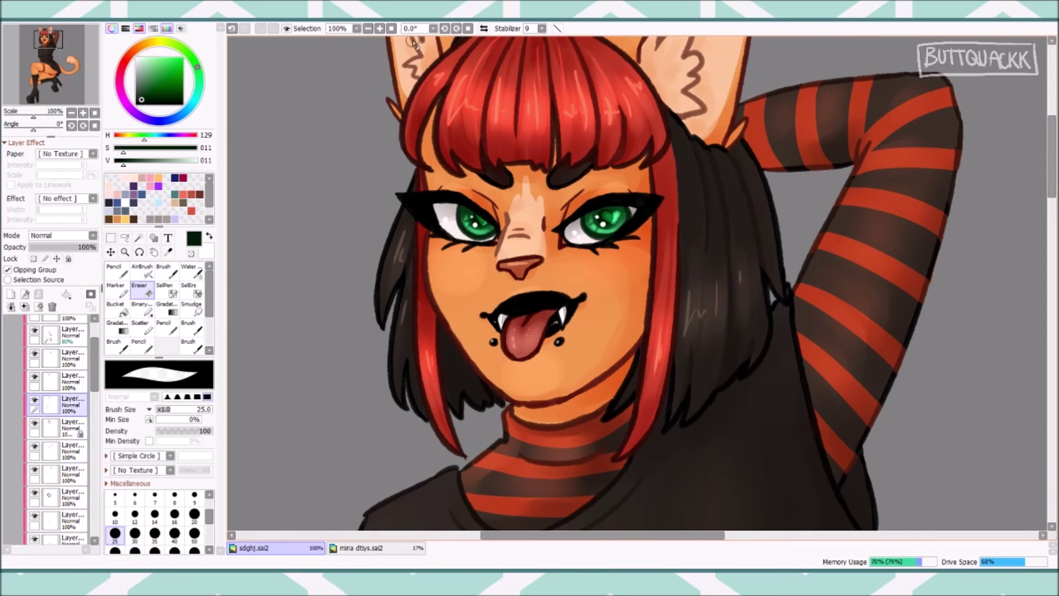
pyautogui.scroll(-5, 484, 95)
pyautogui.scroll(3, 607, 386)
pyautogui.scroll(2, 82, 348)
pyautogui.scroll(-3, 82, 348)
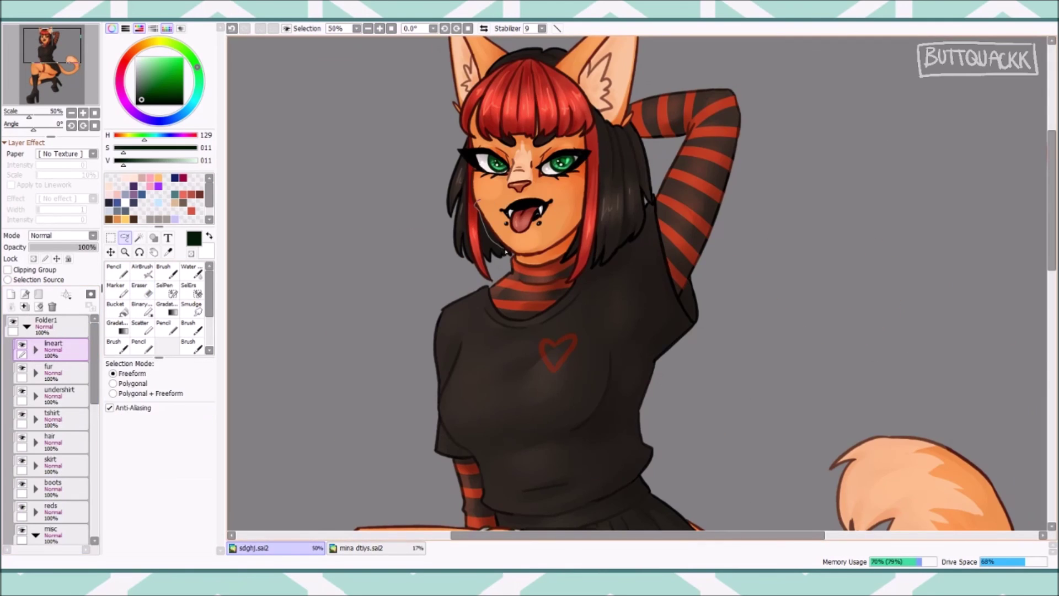
pyautogui.click(49, 413)
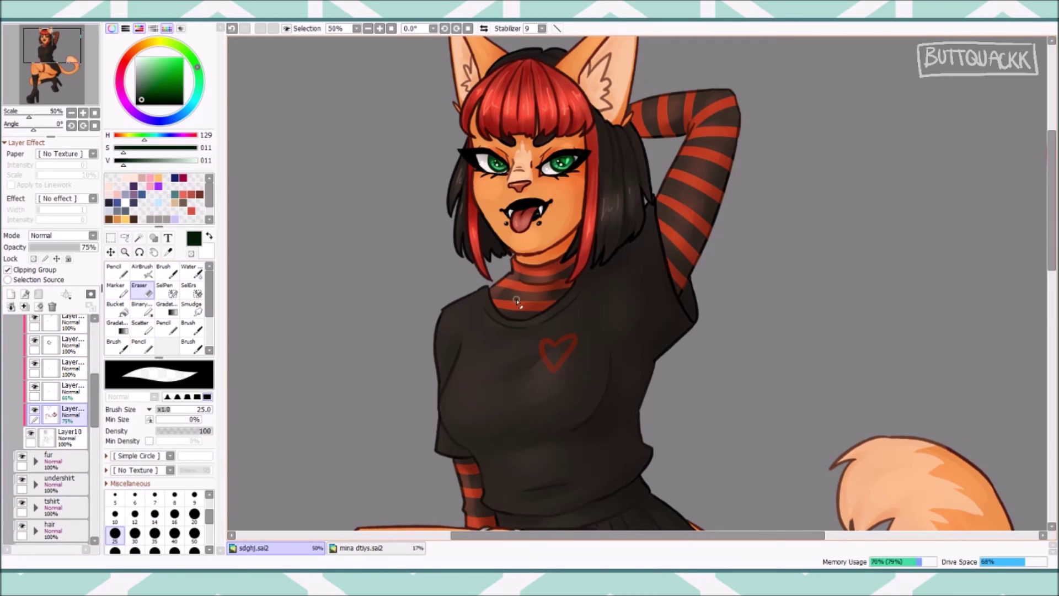
pyautogui.scroll(-5, 513, 242)
# Set the clipped folder above the artwork folder to Screen and airbrush a dark red glow on a new layer inside it.
pyautogui.click(39, 350)
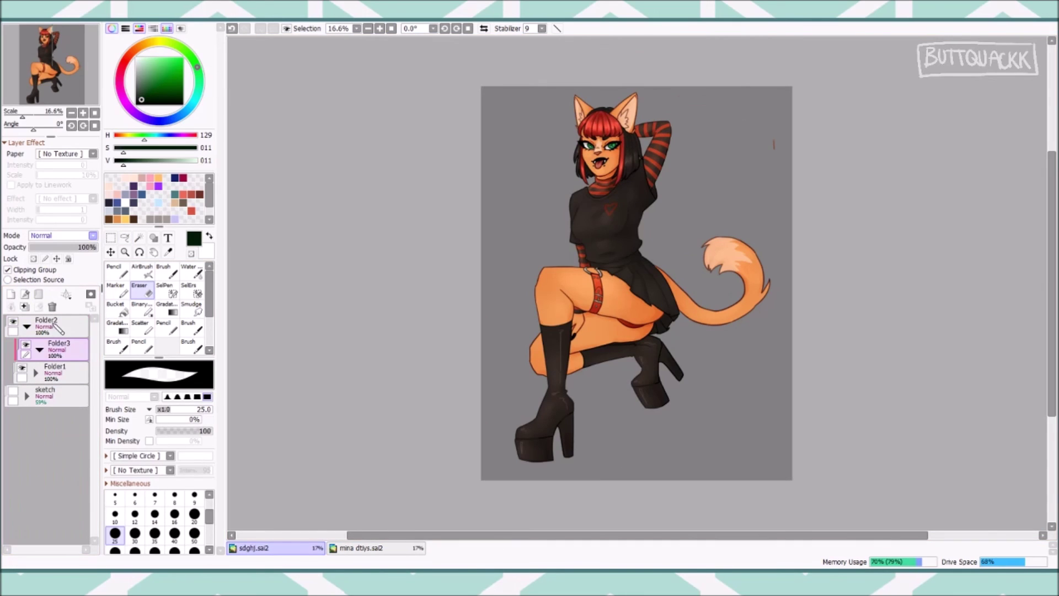
pyautogui.click(11, 293)
pyautogui.press('a')
pyautogui.keyDown('alt'); pyautogui.click(532, 307); pyautogui.keyUp('alt')
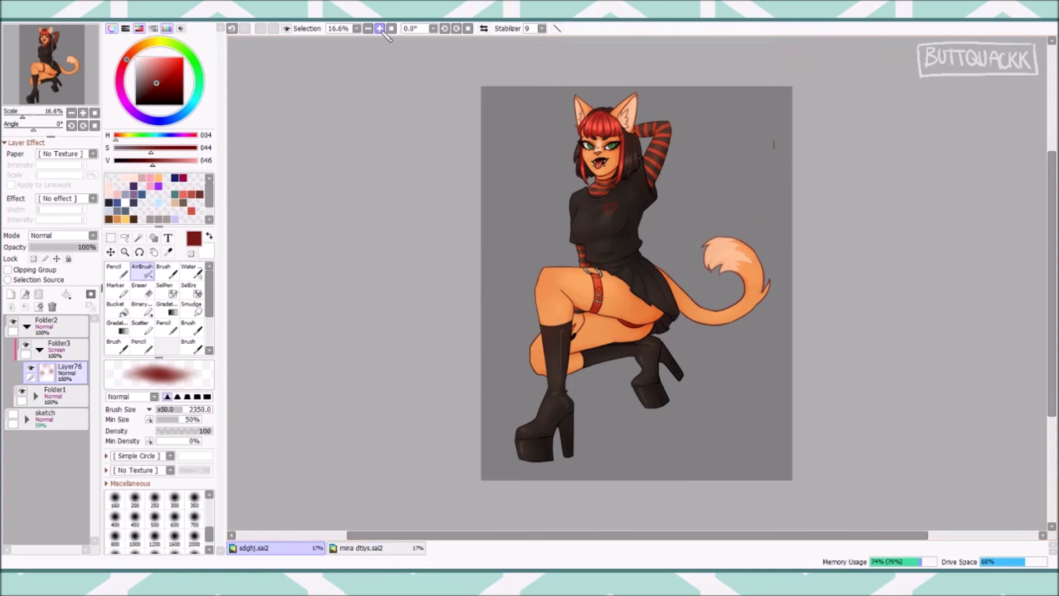
# Set the AirBrush to size 700 and sample a dark red and a bright orange from the figure.
pyautogui.hotkey('ctrl', '+')
pyautogui.keyDown('alt'); pyautogui.click(576, 306); pyautogui.keyUp('alt')
pyautogui.scroll(3, 513, 283)
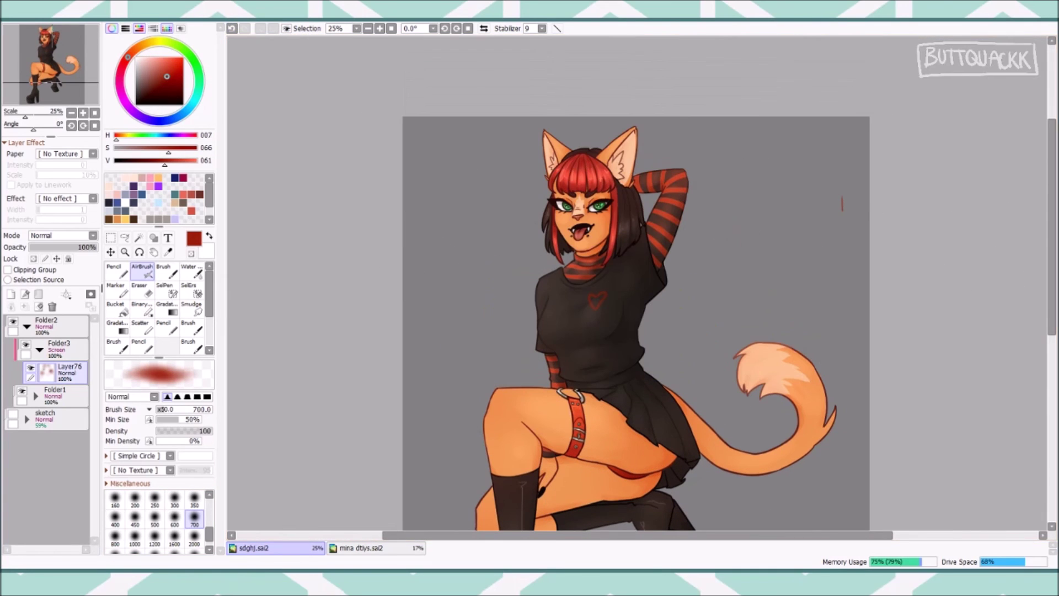
pyautogui.keyDown('alt'); pyautogui.click(621, 154); pyautogui.keyUp('alt')
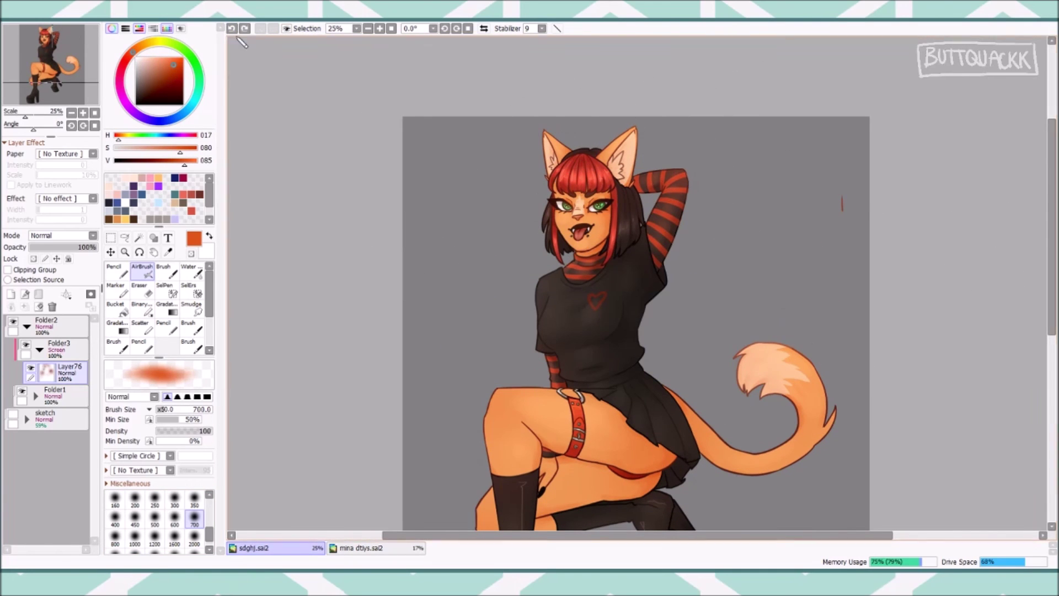
# Add a clipped Multiply folder above the Screen folder and airbrush orange shading over the figure on a new layer inside it.
pyautogui.click(39, 294)
pyautogui.click(11, 294)
pyautogui.click(8, 269)
pyautogui.click(8, 269)
pyautogui.click(55, 346)
pyautogui.click(7, 269)
pyautogui.click(62, 235)
pyautogui.click(61, 252)
pyautogui.click(63, 370)
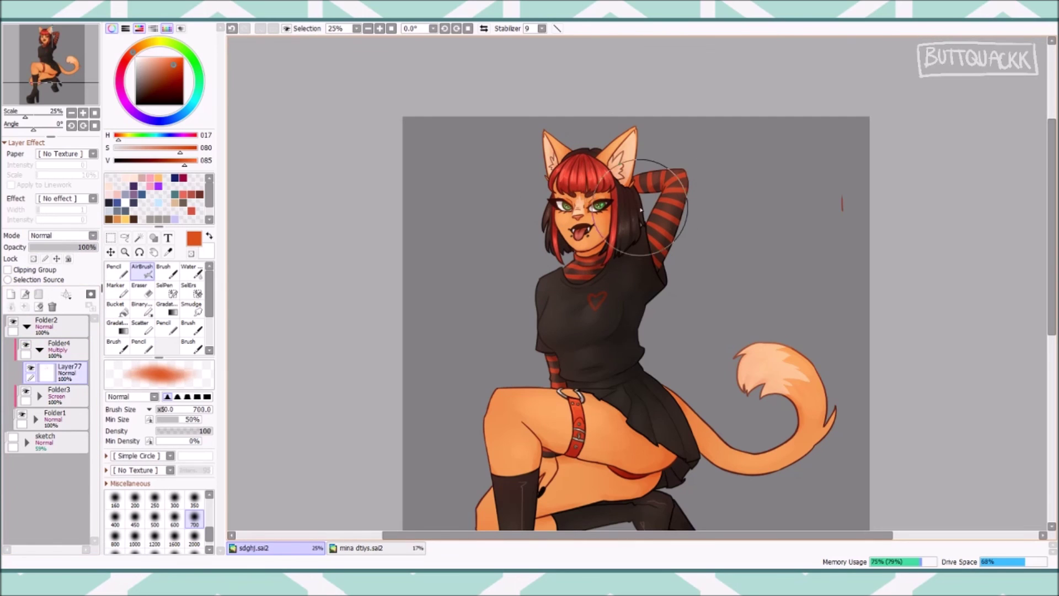
pyautogui.scroll(-3, 551, 358)
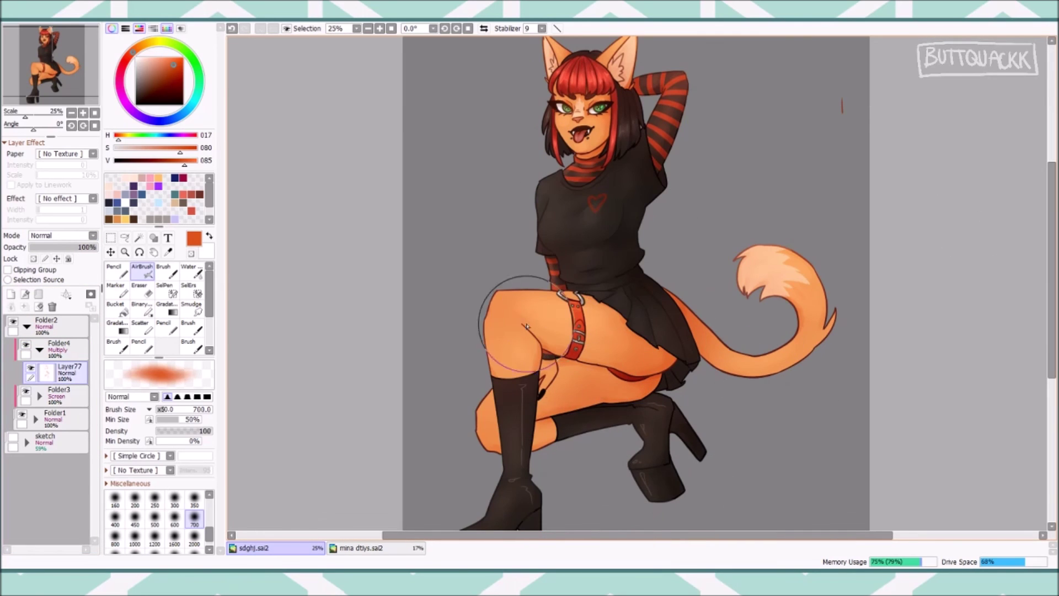
pyautogui.scroll(-3, 524, 437)
pyautogui.hotkey('ctrl', '-')
# Fill a new layer beneath all folders with pink and airbrush a lighter pink glow behind the figure at size 5000.
pyautogui.click(125, 237)
pyautogui.click(26, 326)
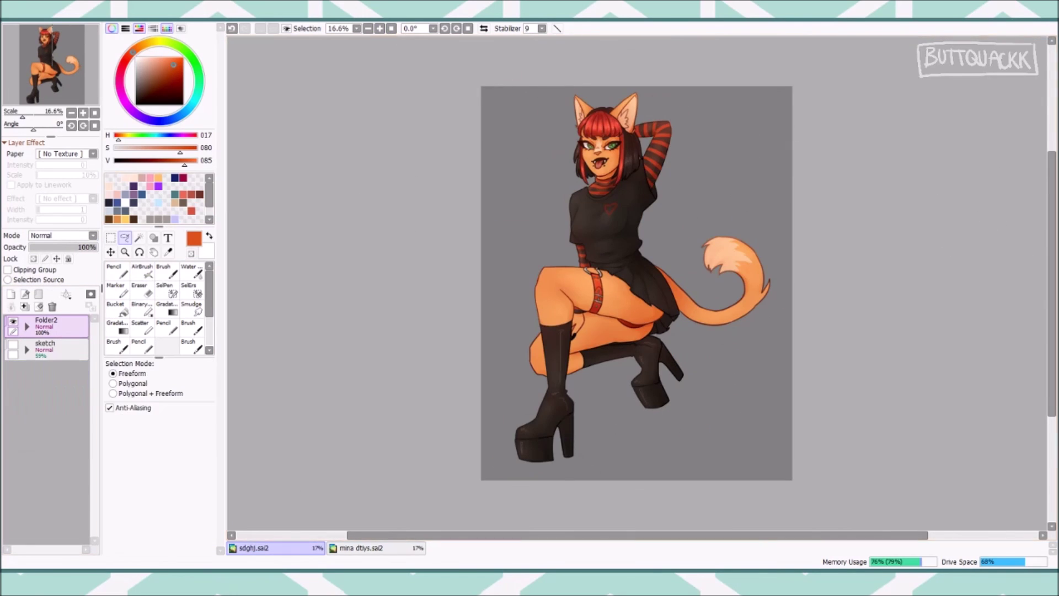
pyautogui.click(11, 293)
pyautogui.click(115, 307)
pyautogui.click(165, 72)
pyautogui.click(552, 441)
pyautogui.scroll(-1, 634, 275)
pyautogui.click(114, 270)
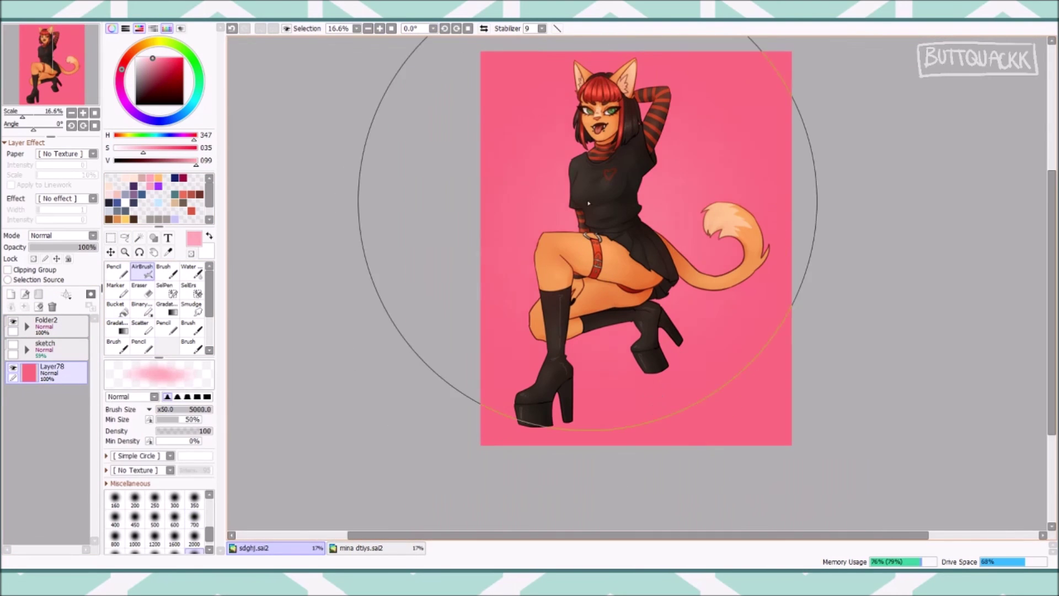
pyautogui.moveTo(551, 166); pyautogui.dragTo(662, 232)
# Paint cast shadows from the boots towards the canvas's right edge on a new Multiply layer with the size 215 Pencil.
pyautogui.click(11, 294)
pyautogui.moveTo(651, 374); pyautogui.dragTo(761, 366)
pyautogui.hotkey('ctrl', 'z')
pyautogui.moveTo(552, 414); pyautogui.dragTo(695, 400)
pyautogui.hotkey('ctrl', 'z')
pyautogui.moveTo(667, 359)
pyautogui.mouseDown()
pyautogui.moveTo(625, 412)
pyautogui.moveTo(740, 402)
pyautogui.moveTo(800, 379)
pyautogui.moveTo(606, 425)
pyautogui.mouseUp()
pyautogui.hotkey('ctrl', 'z')
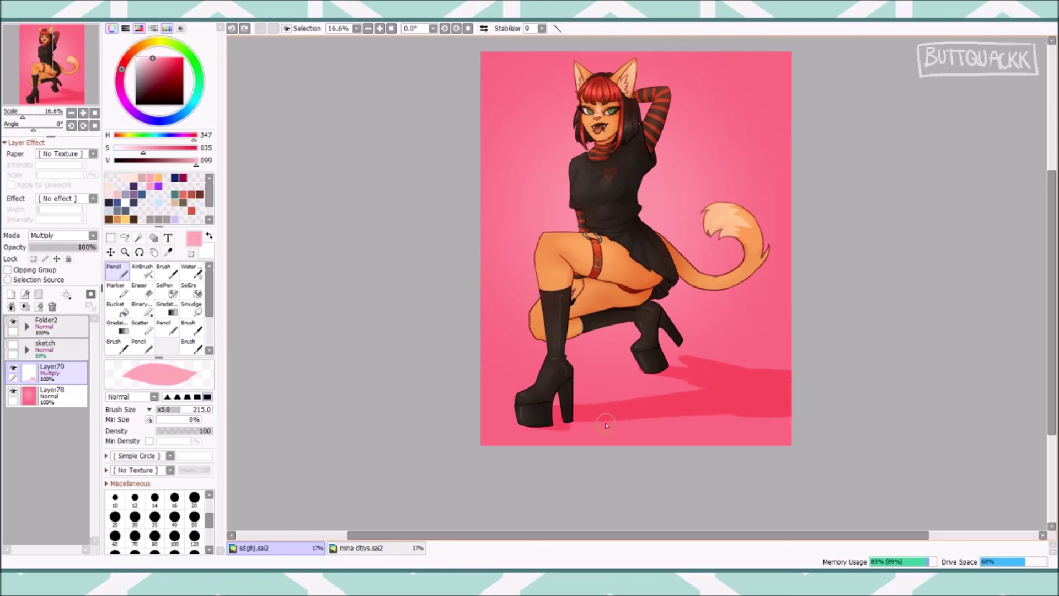
# Reshape the floor shadow with the size 350 Eraser and extend it with the Pencil to the canvas's lower right corner.
pyautogui.press('e')
pyautogui.moveTo(786, 408); pyautogui.dragTo(689, 410)
pyautogui.hotkey('ctrl', 'z')
pyautogui.press('e')
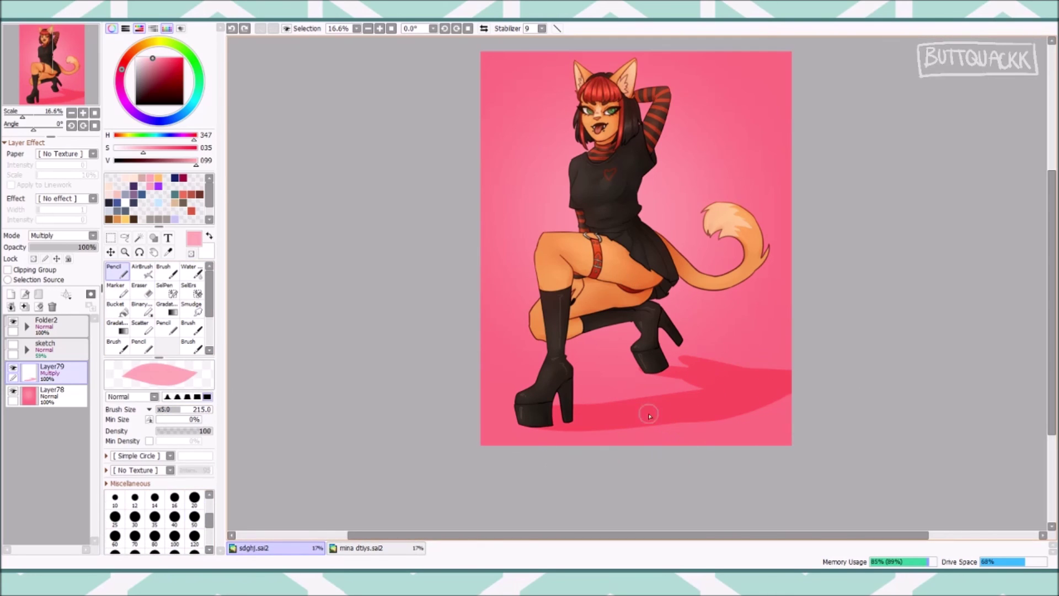
pyautogui.press('e')
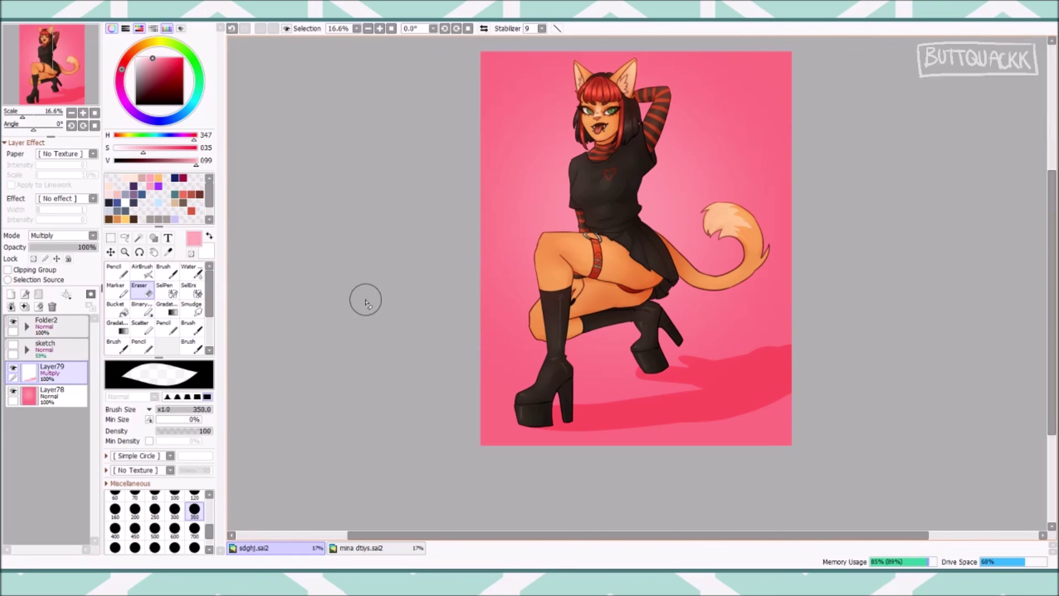
pyautogui.moveTo(794, 364); pyautogui.dragTo(687, 353)
pyautogui.press('e')
pyautogui.moveTo(656, 435); pyautogui.dragTo(794, 422)
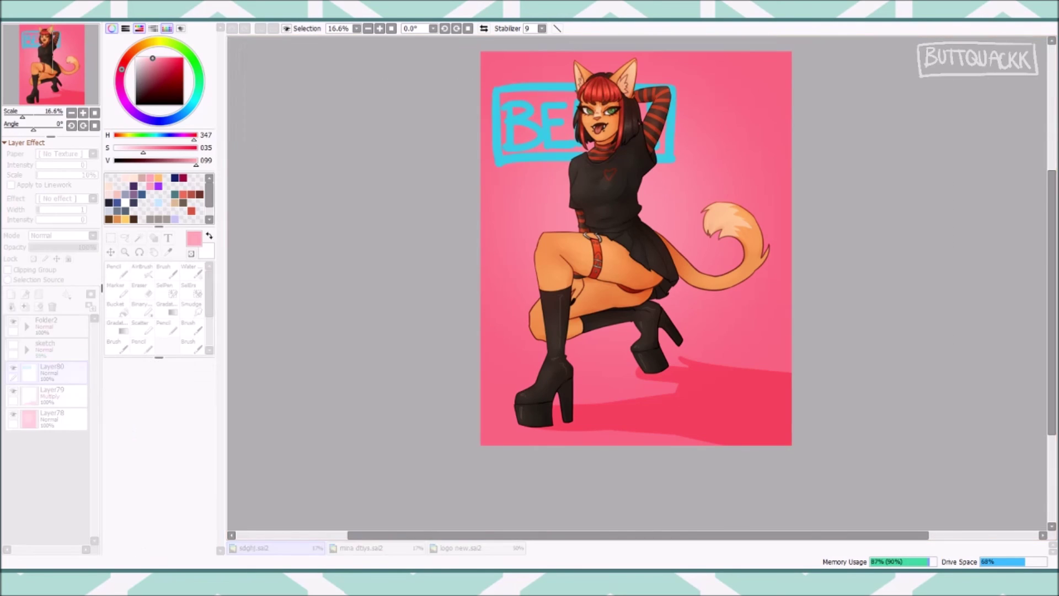
# Shrink the pasted logo, reduce its layer opacity to 12% above the artwork and place it beside the skirt beneath the tail.
pyautogui.hotkey('ctrl', 't')
pyautogui.moveTo(583, 188); pyautogui.dragTo(628, 373)
pyautogui.click(157, 464)
pyautogui.click(37, 247)
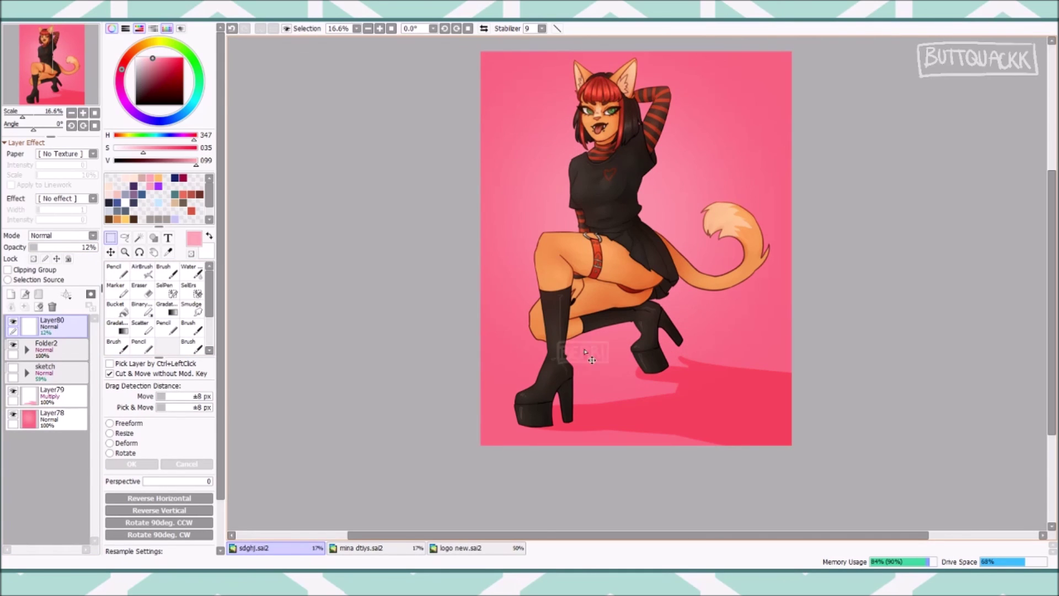
pyautogui.moveTo(628, 356); pyautogui.dragTo(712, 319)
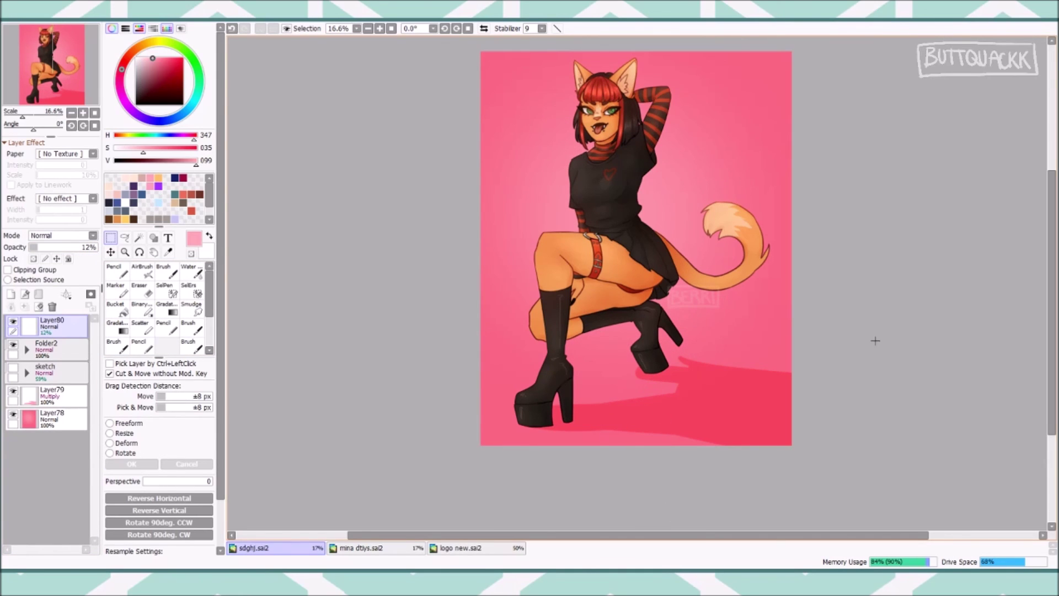